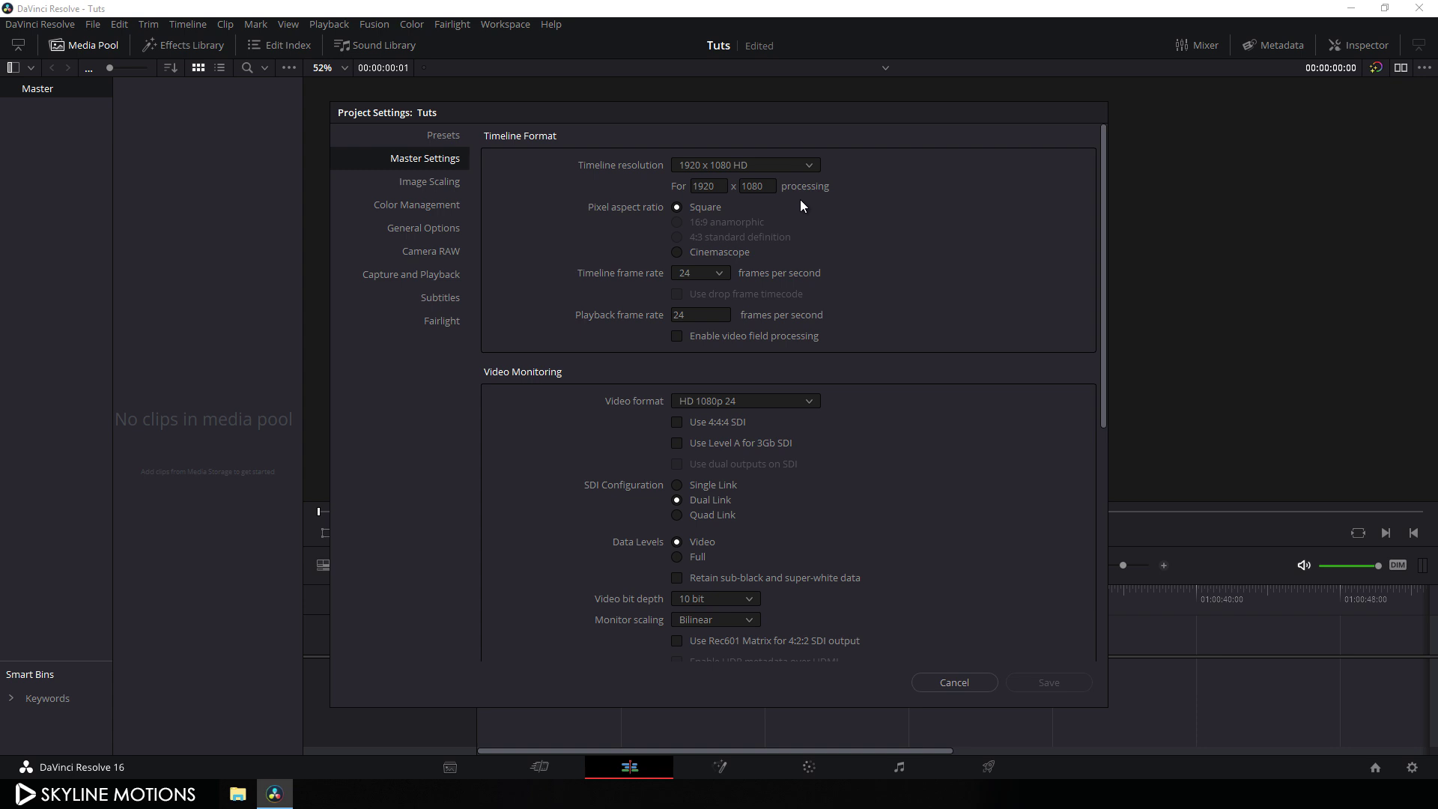
Set both the timeline and playback frame rates to 30 fps and save the project settings.
left_click(719, 275)
left_click(696, 391)
left_click(704, 315)
type("30")
left_click(1022, 686)
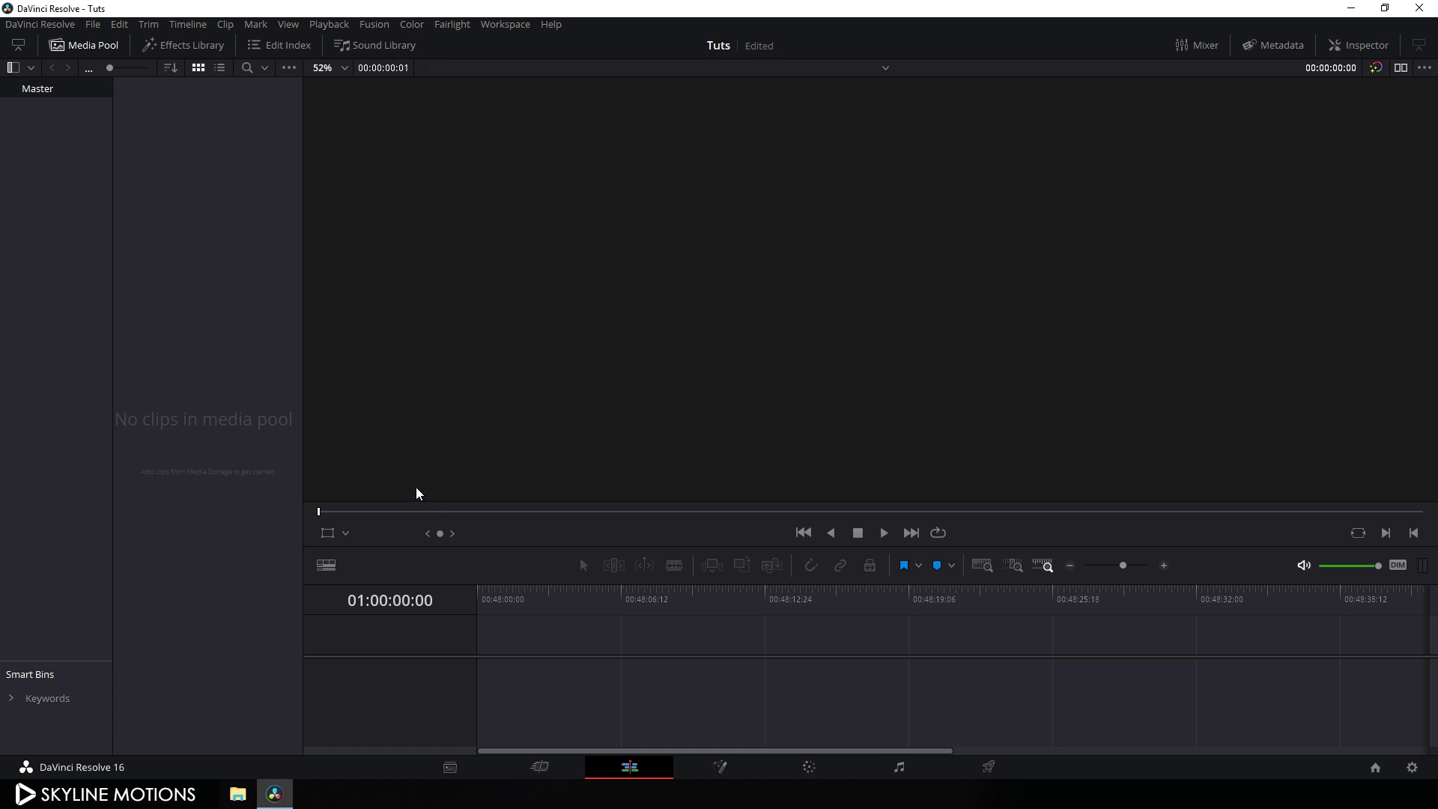
Create a Fusion composition named 'Fusion Comp' and drag it onto a new timeline's video track.
right_click(207, 228)
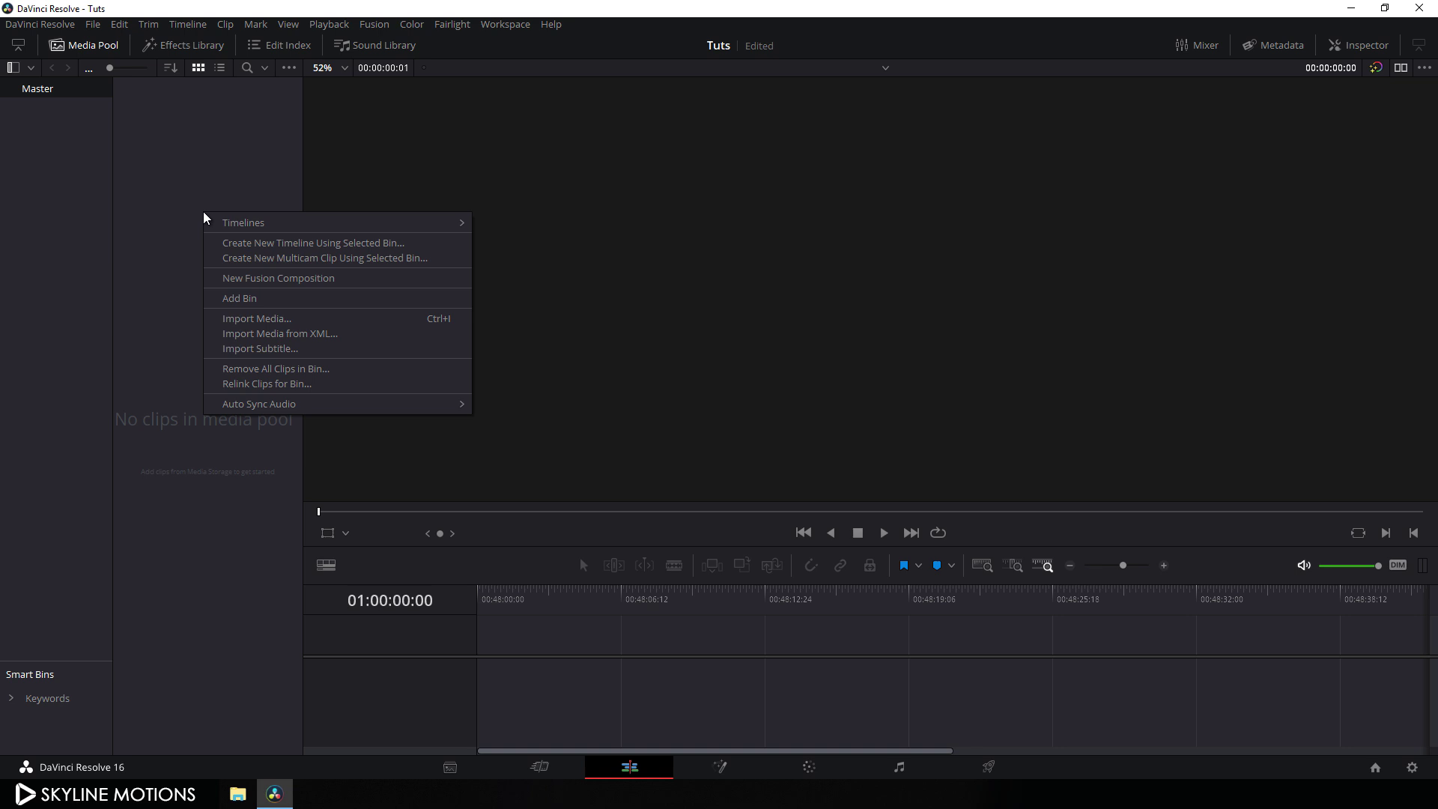
left_click(234, 284)
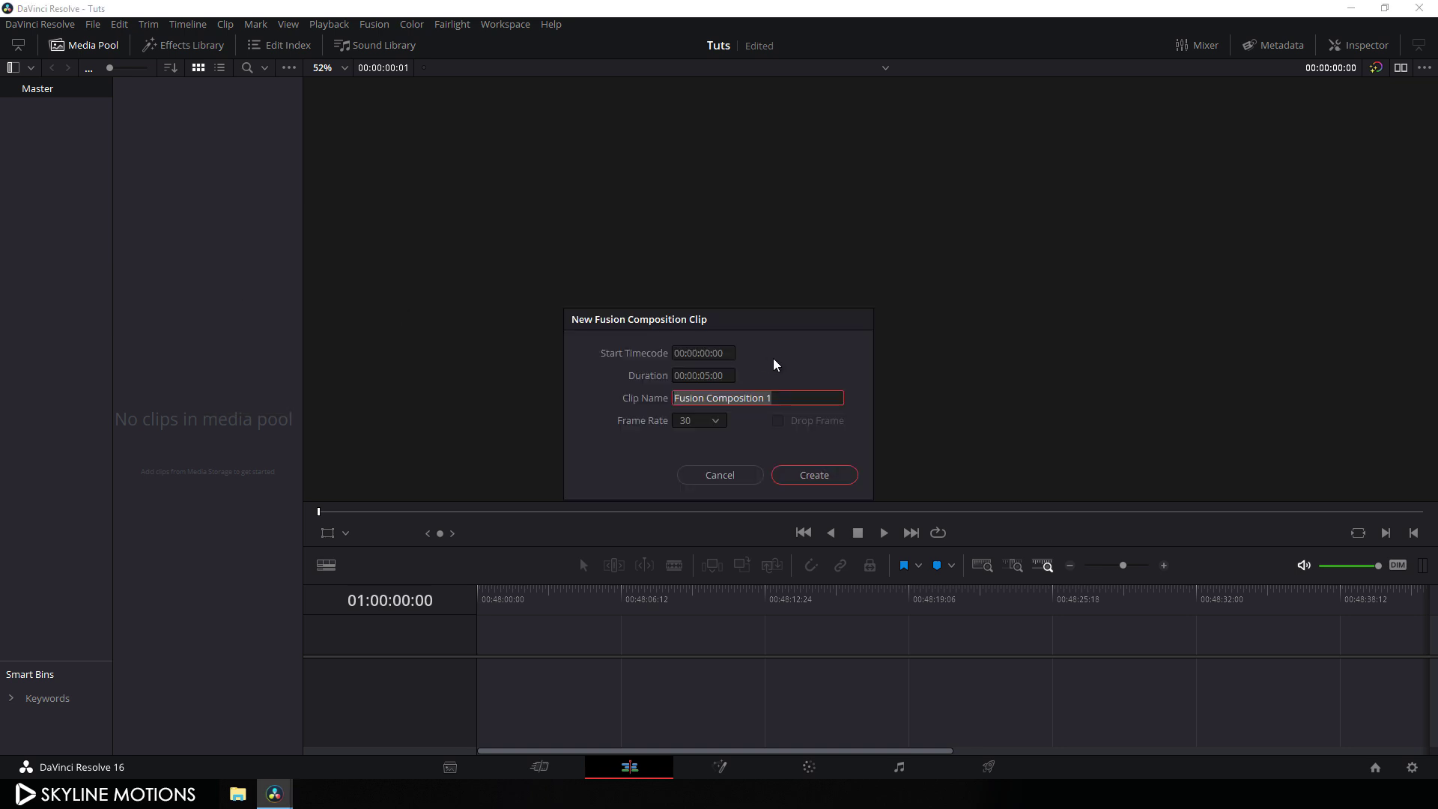
left_click(756, 399)
left_click(734, 400)
key("shift+End")
key("Delete")
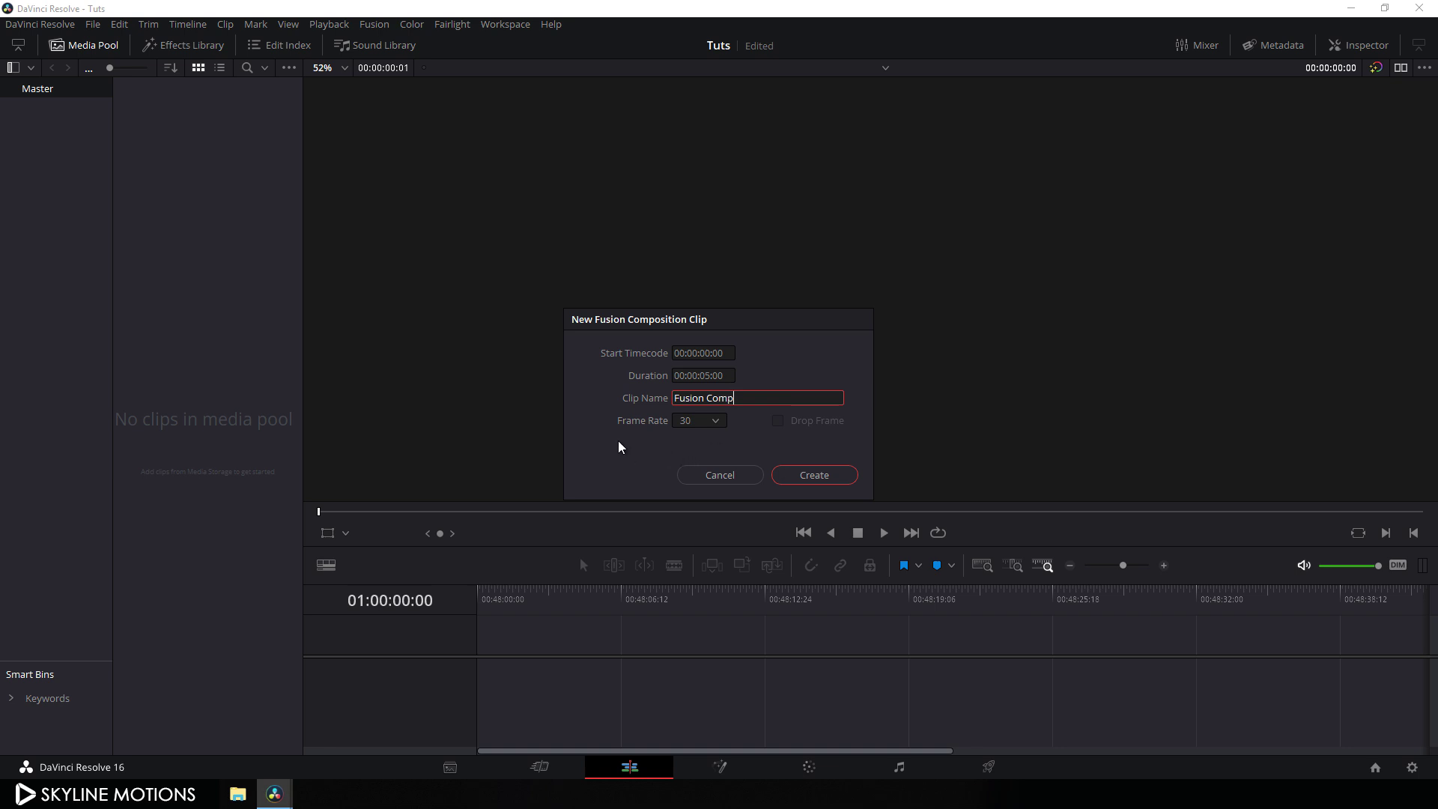
left_click(809, 481)
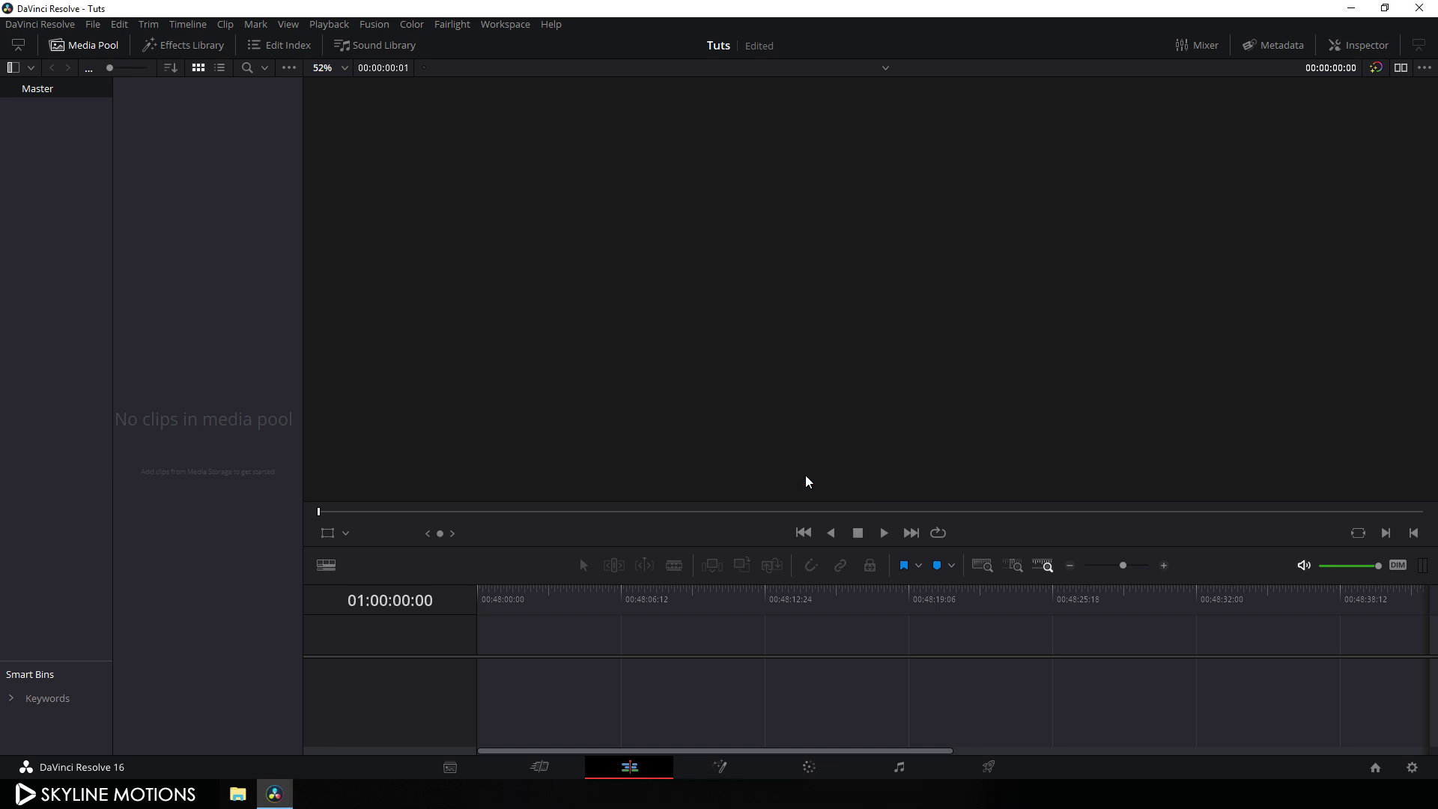
left_click_drag(166, 114, 478, 642)
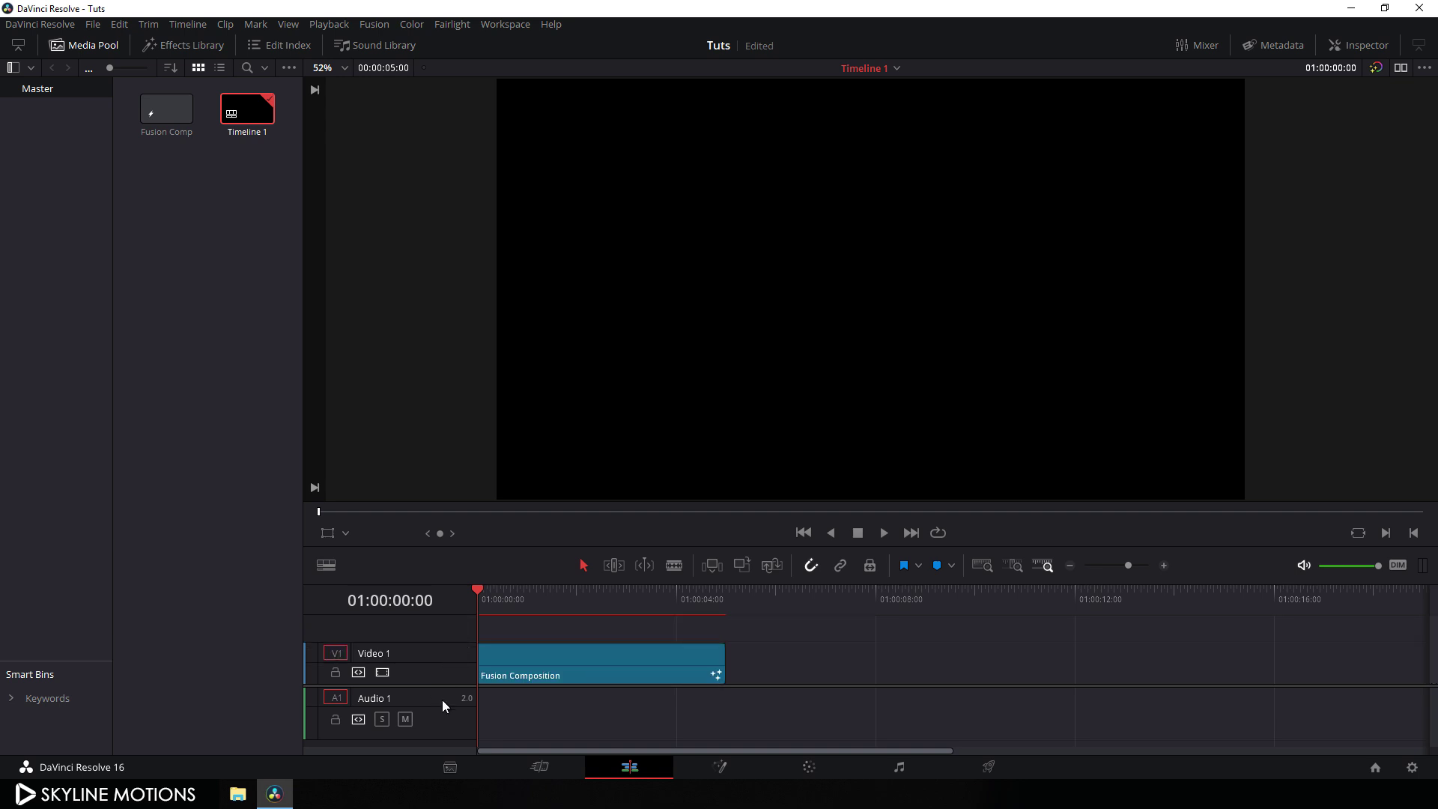
Open the clip on the Fusion page, move MediaOut1 aside, and add a Nova plexus node.
left_click(720, 768)
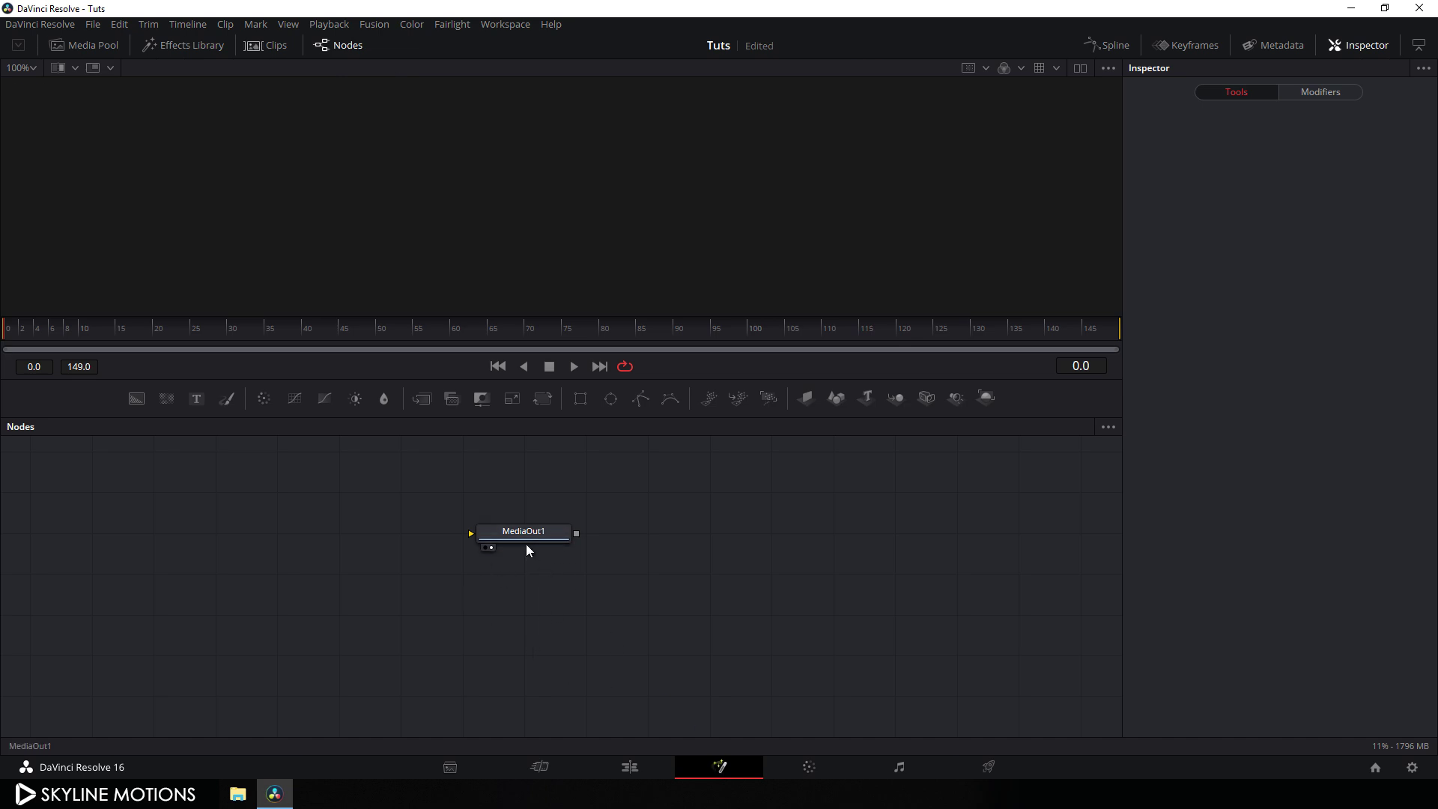
left_click_drag(522, 531, 1016, 652)
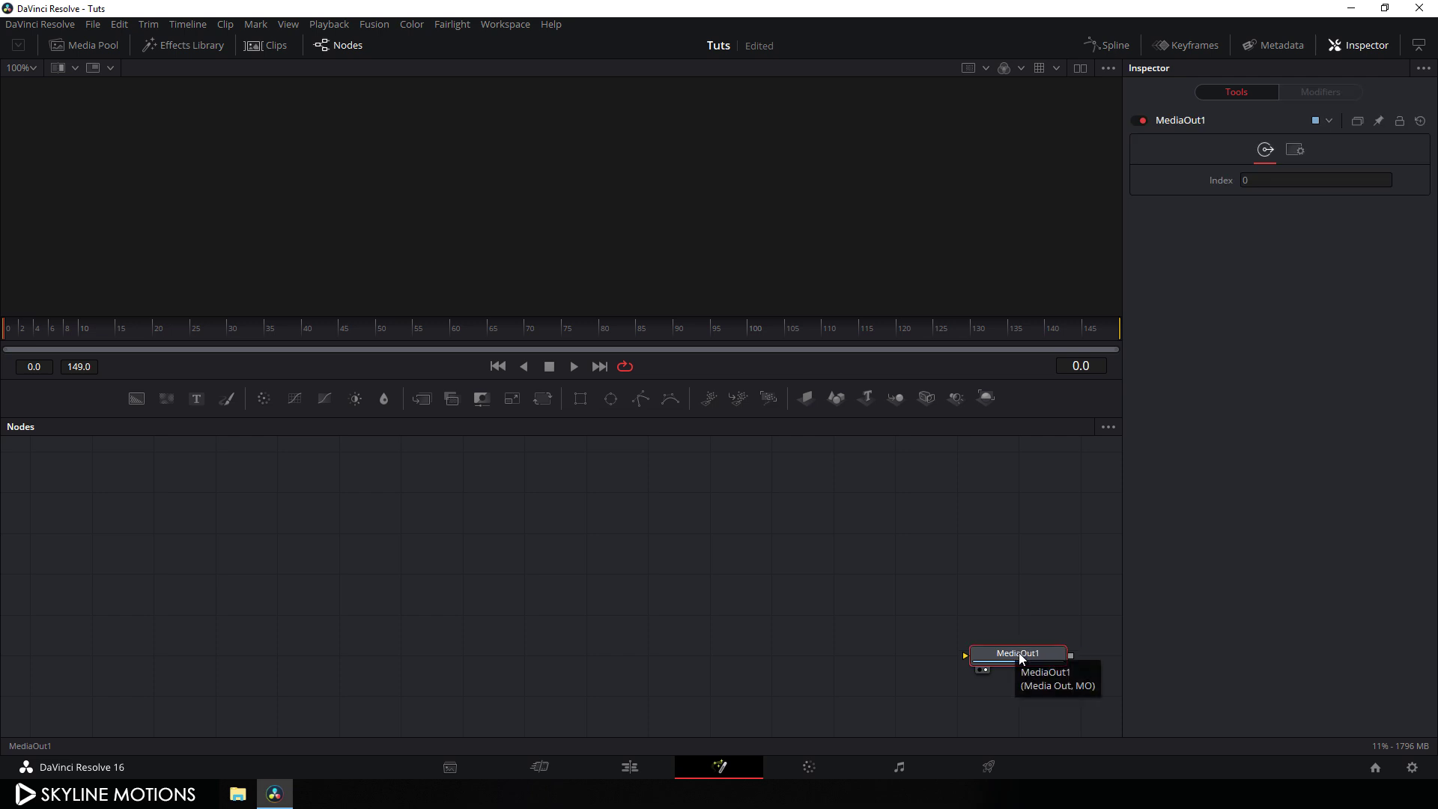
left_click(699, 595)
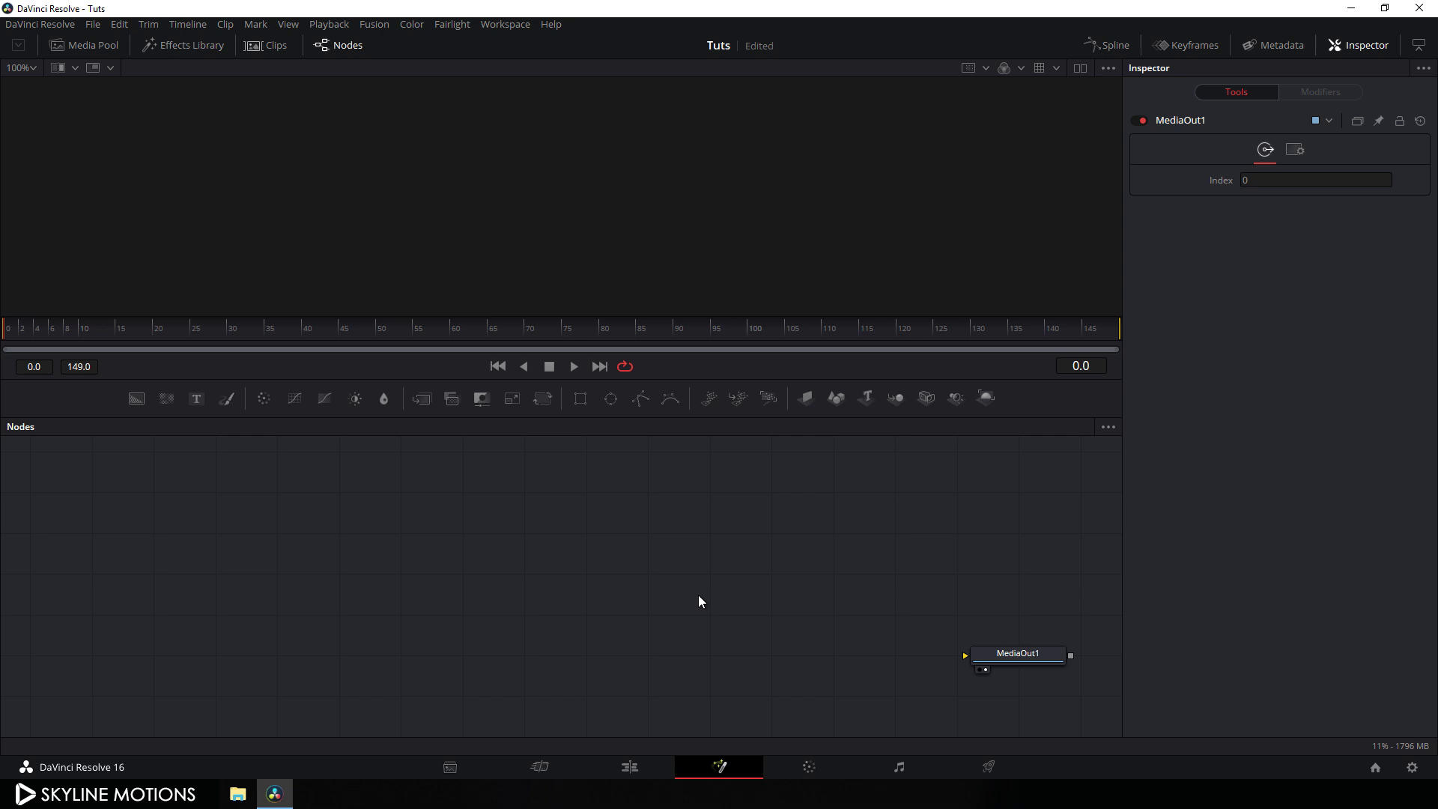
key("shift+space")
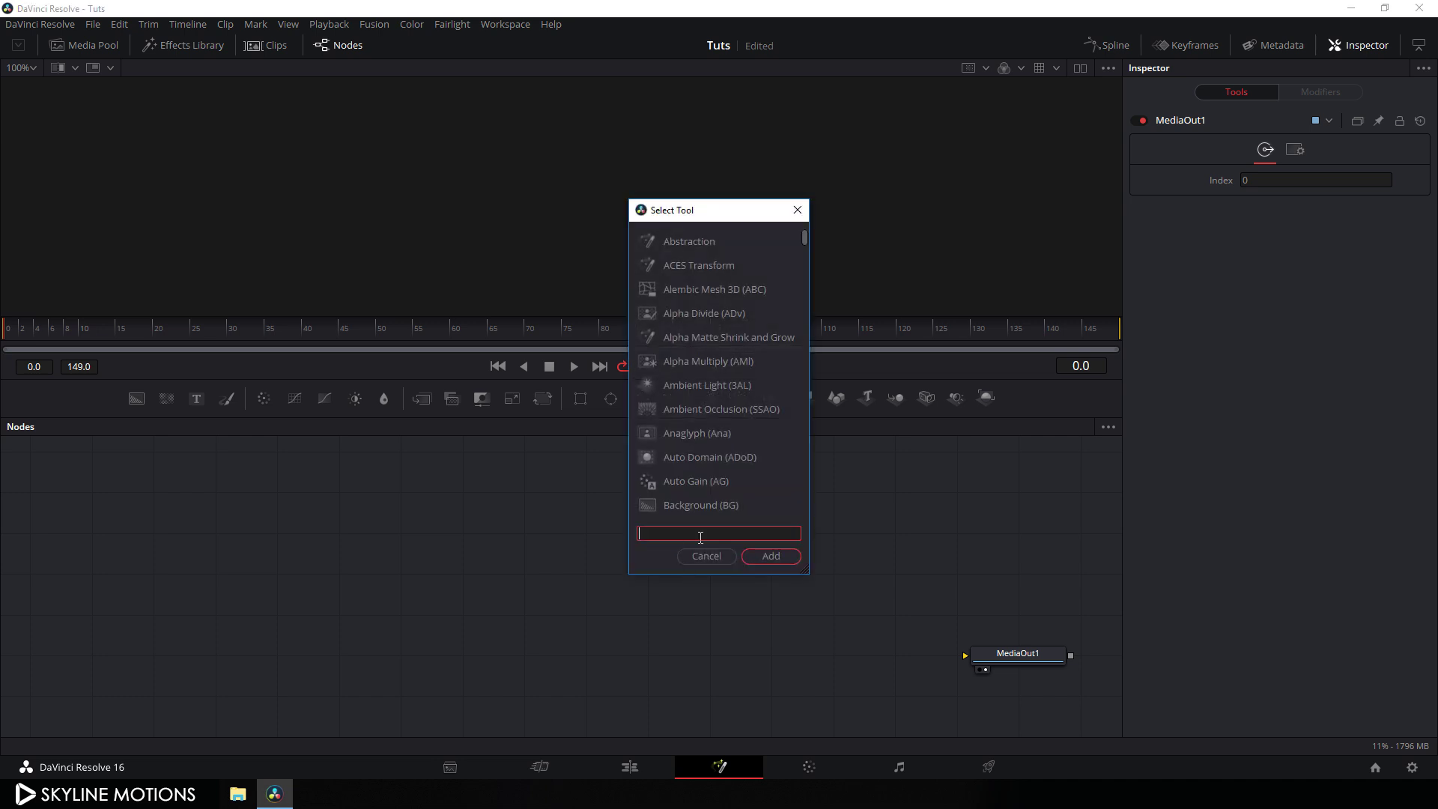
type("nova")
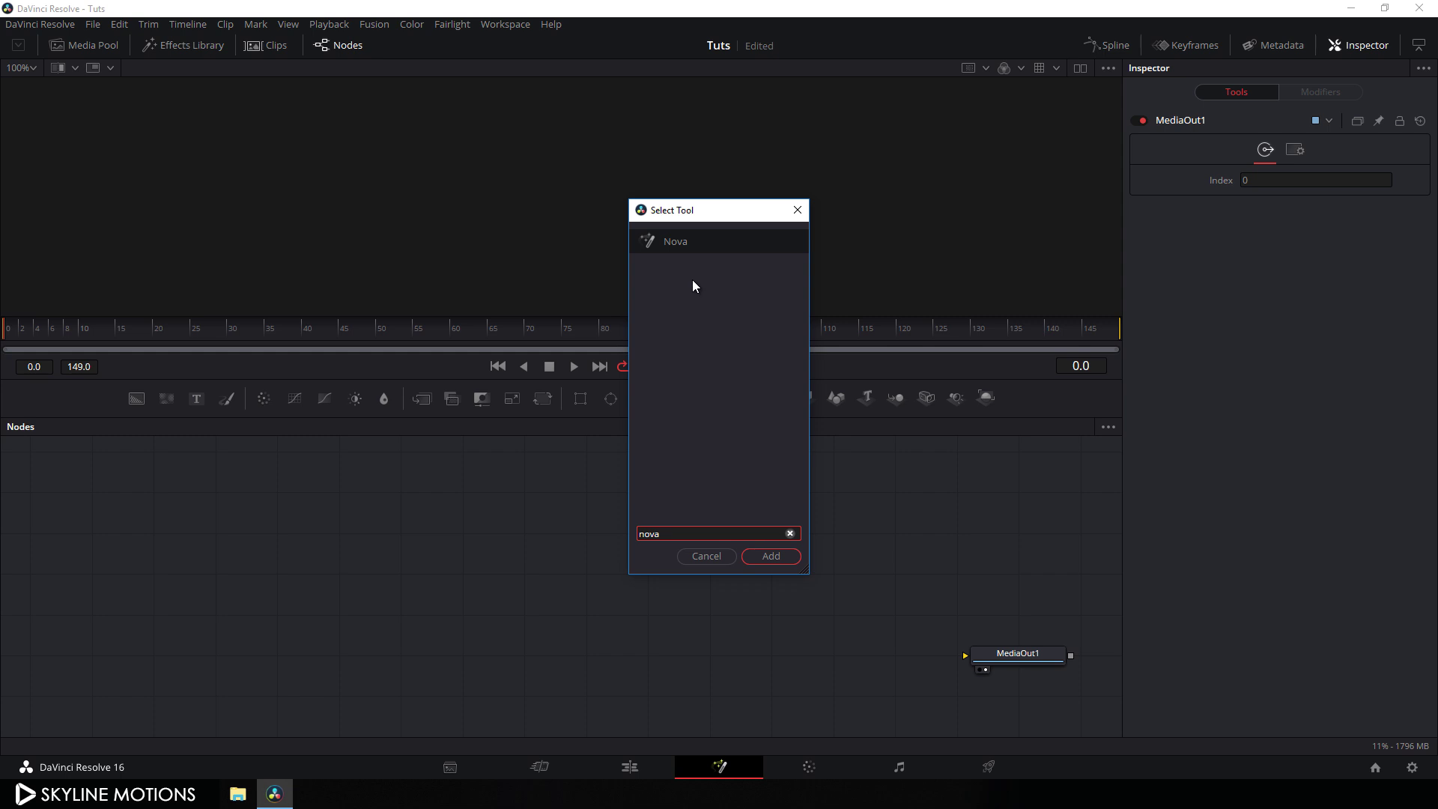
left_click(776, 560)
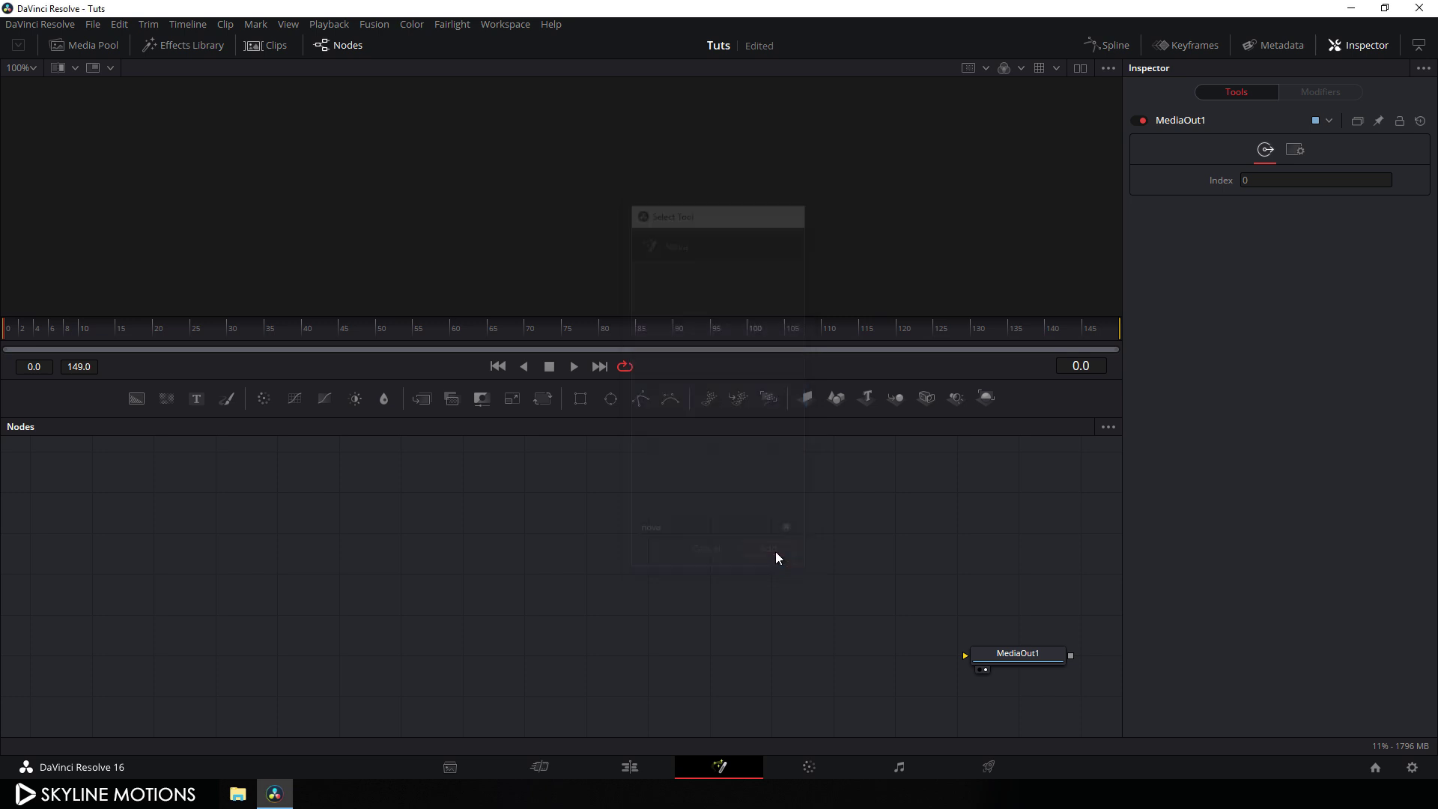
Show Nova1 in an enlarged viewer and reset its Zoom to 0.
left_click_drag(717, 619, 464, 578)
key("1")
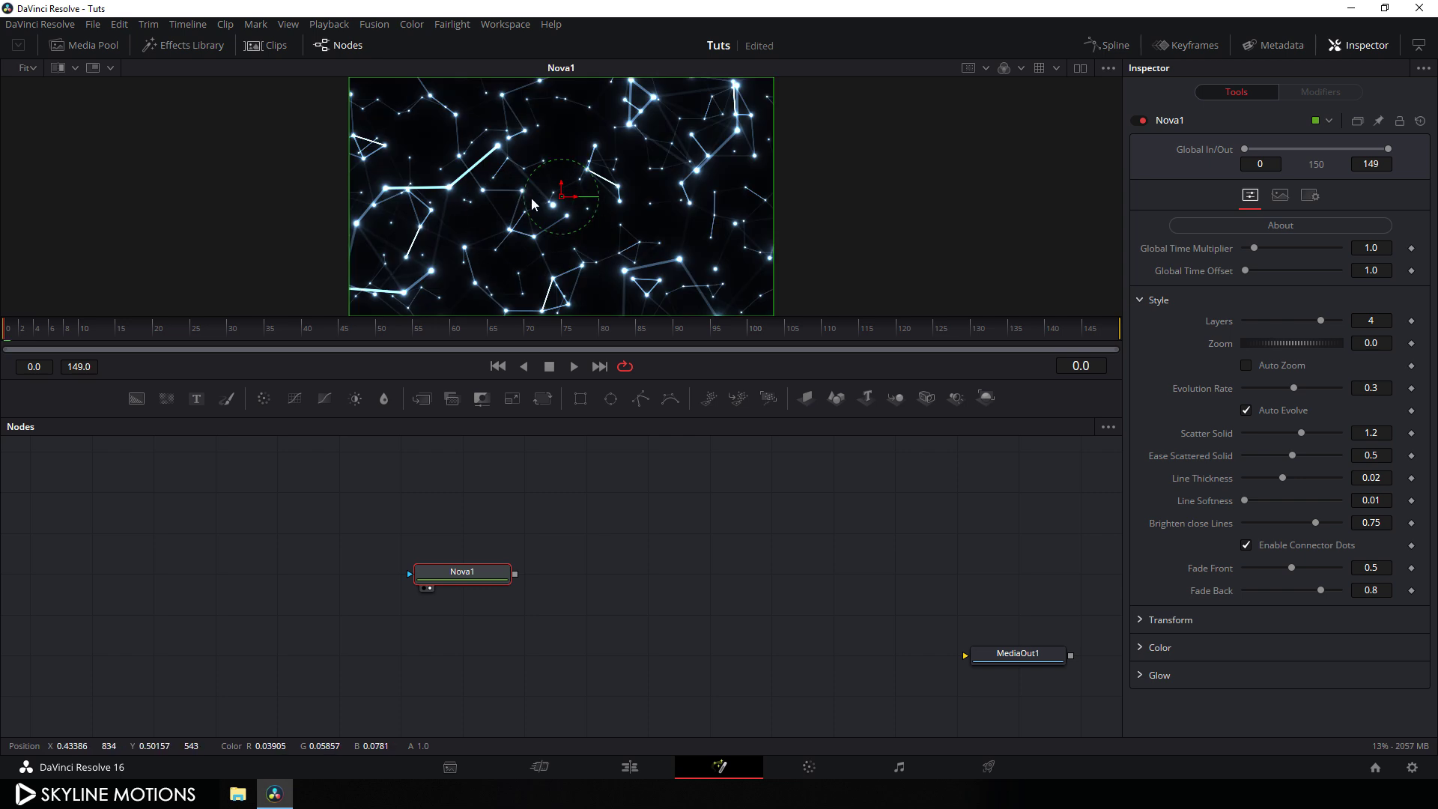
left_click_drag(506, 382, 495, 482)
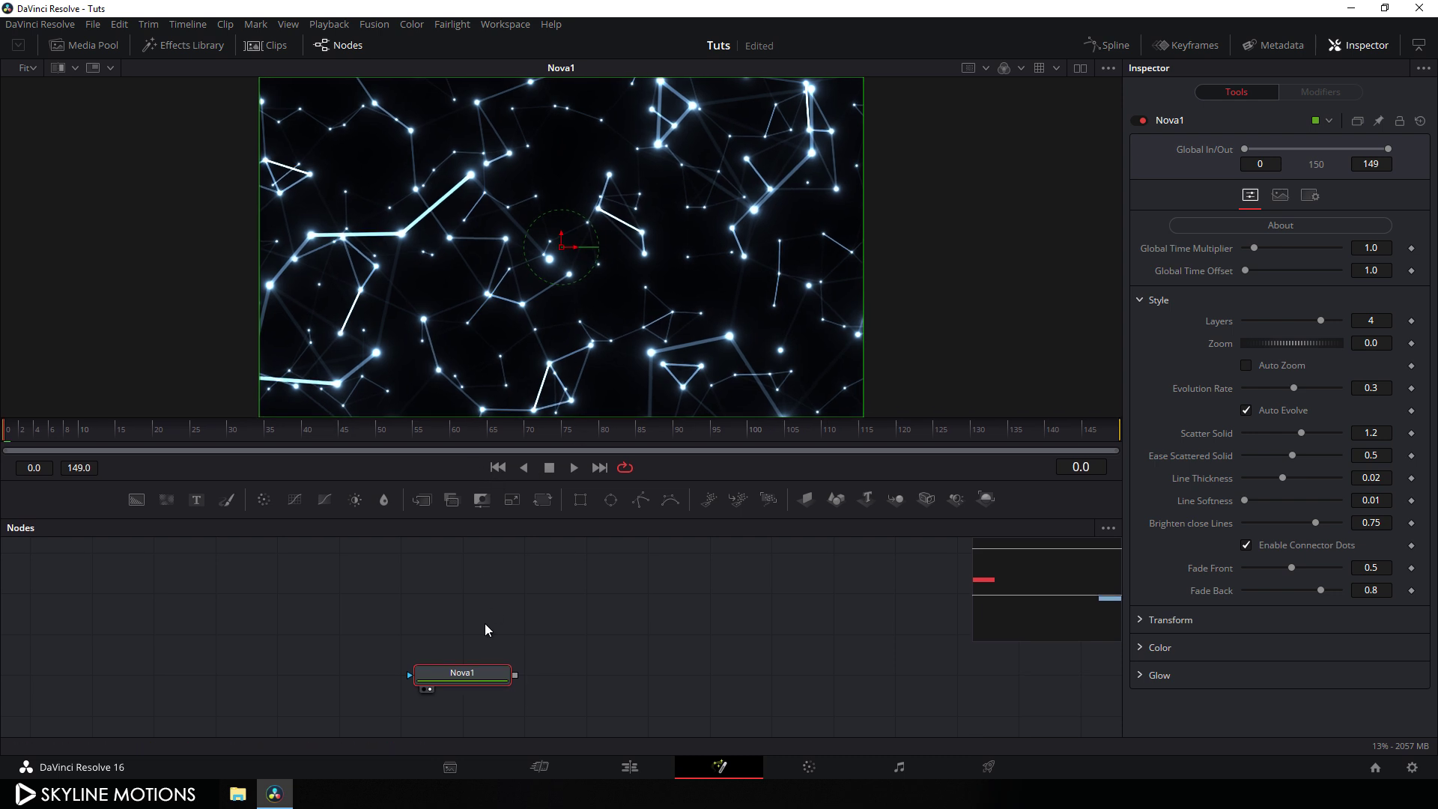
left_click_drag(468, 674, 316, 672)
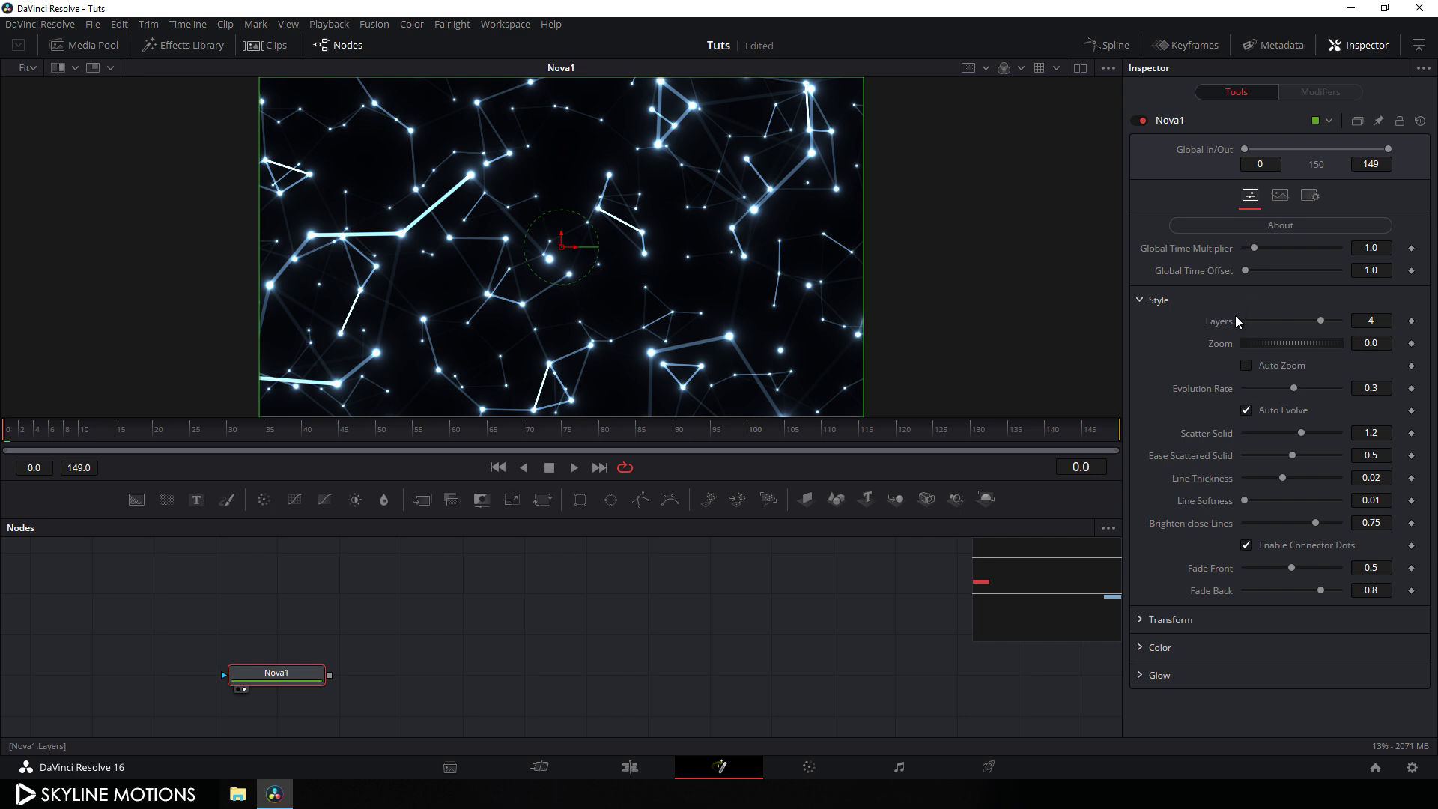
left_click_drag(1280, 343, 1330, 344)
double_click(1291, 346)
Animate Nova1's Zoom with a keyframe at frame 149 and -100 at an early frame.
left_click(882, 446)
left_click_drag(951, 445, 1135, 442)
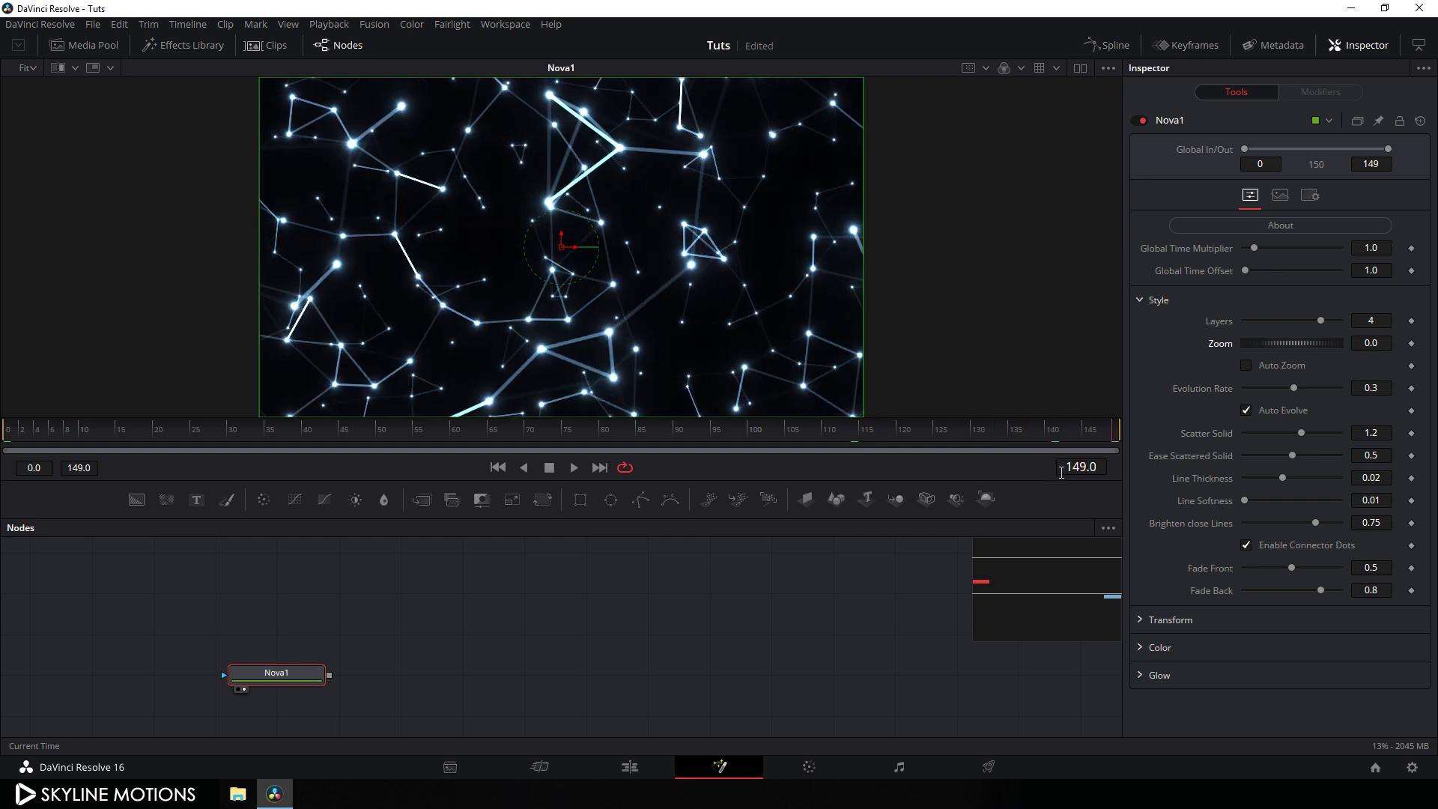
right_click(1224, 343)
left_click(1244, 352)
left_click_drag(996, 433, 6, 456)
left_click_drag(1306, 345, 1265, 343)
left_click(1376, 344)
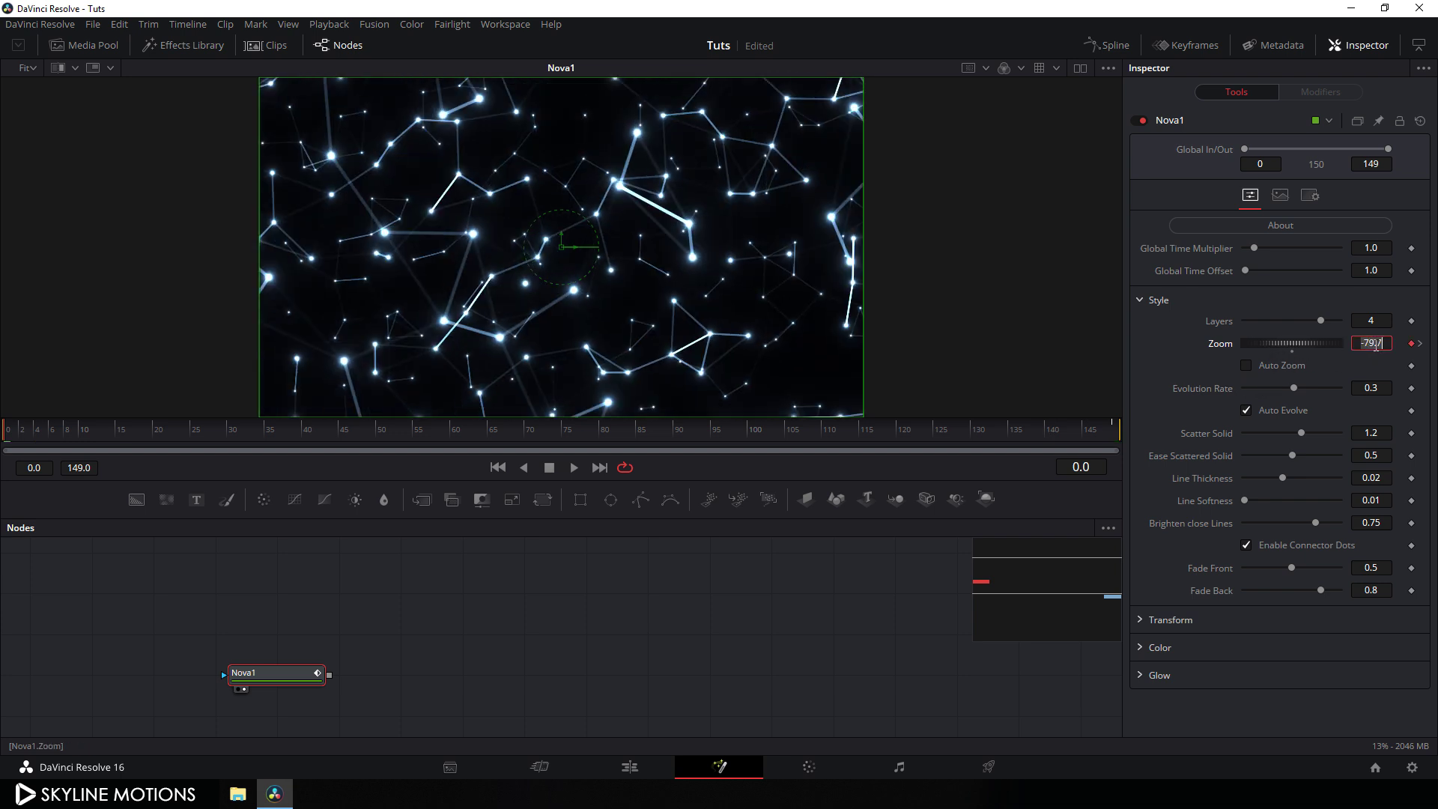
type("-100")
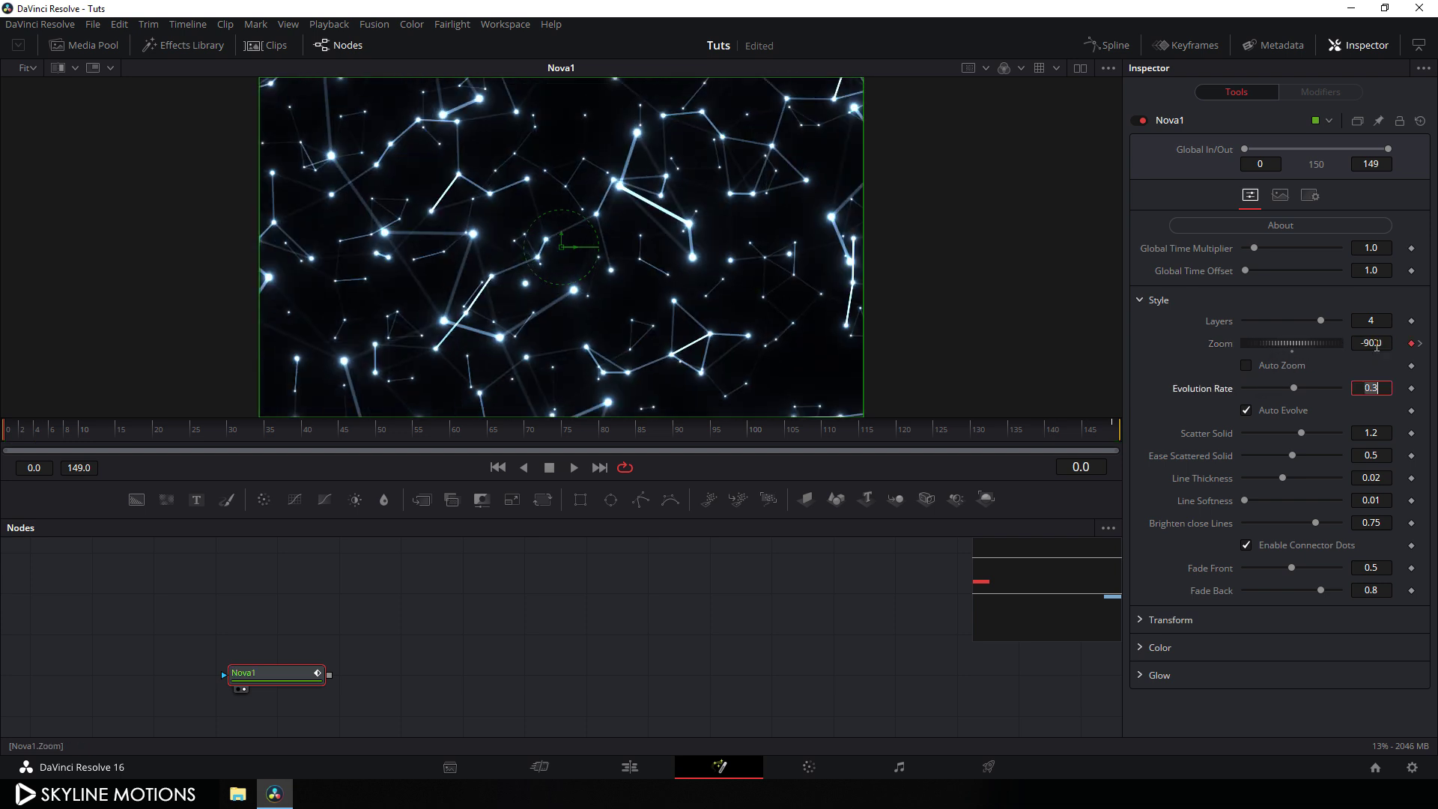
key("Tab")
left_click(691, 442)
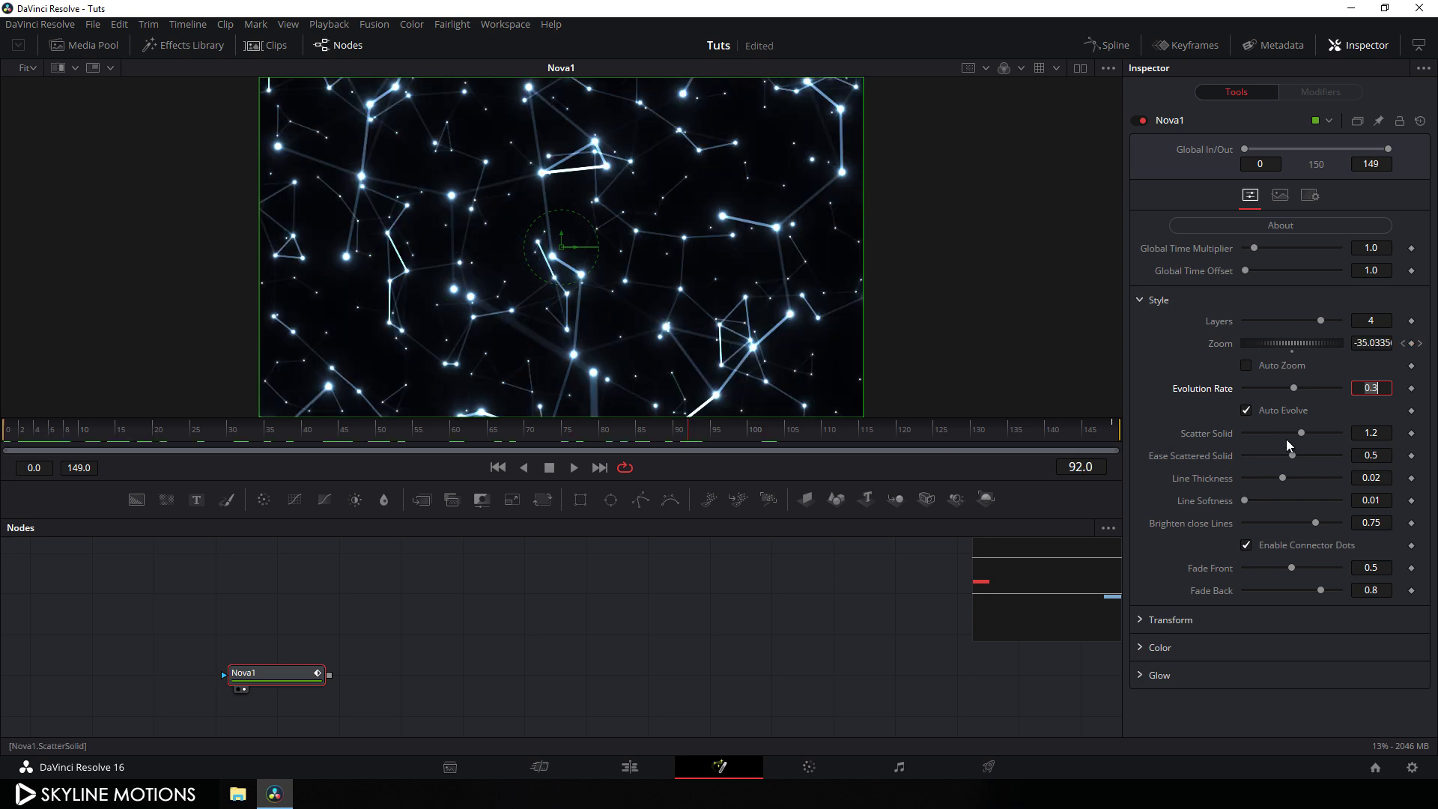
Set Scatter Solid 1.7, Ease Scattered Solid 0.6, line thickness 0.015 and Brighten close Lines 1.0.
left_click_drag(1305, 433, 1327, 441)
left_click(1380, 435)
type("1.7")
key("Tab")
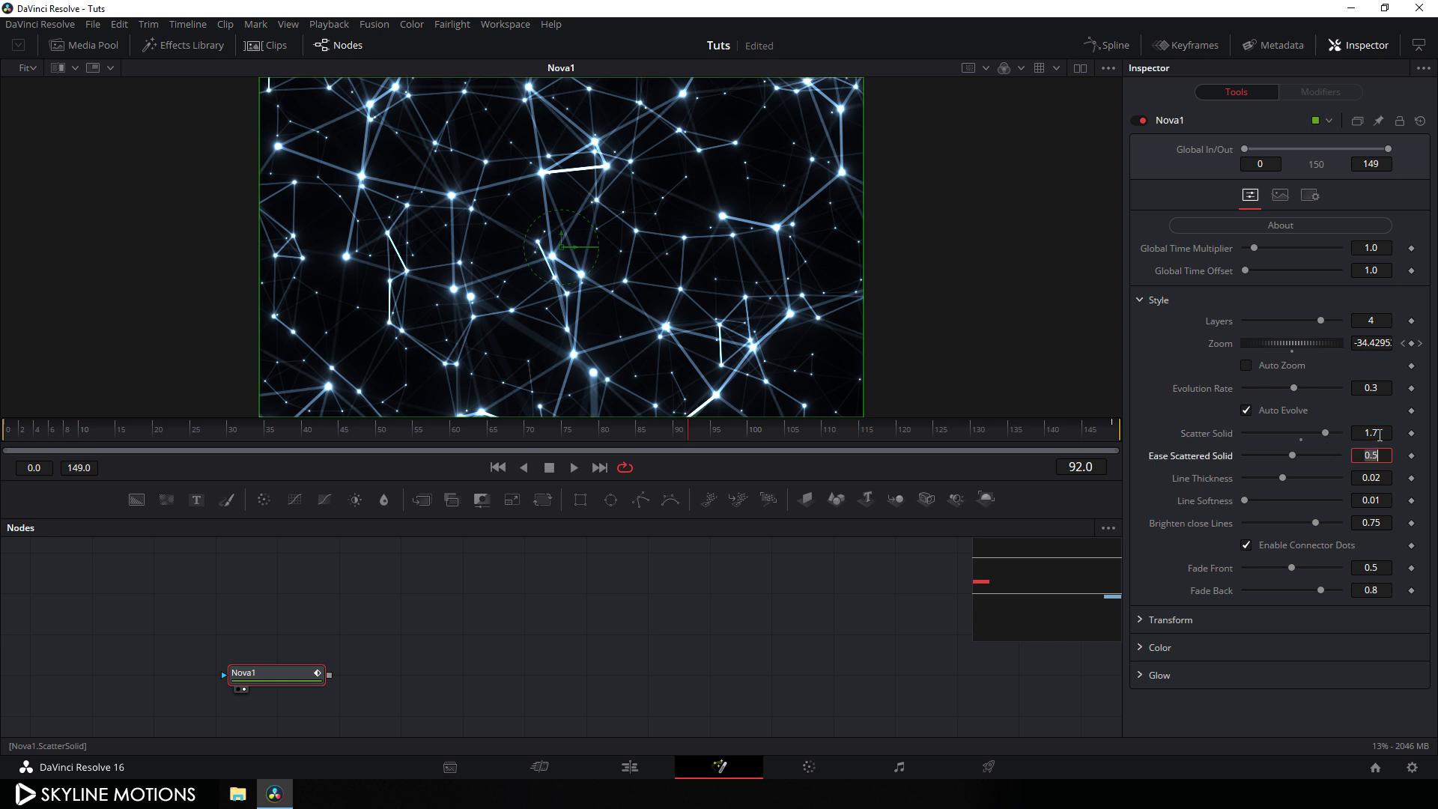
type(".6")
key("Tab")
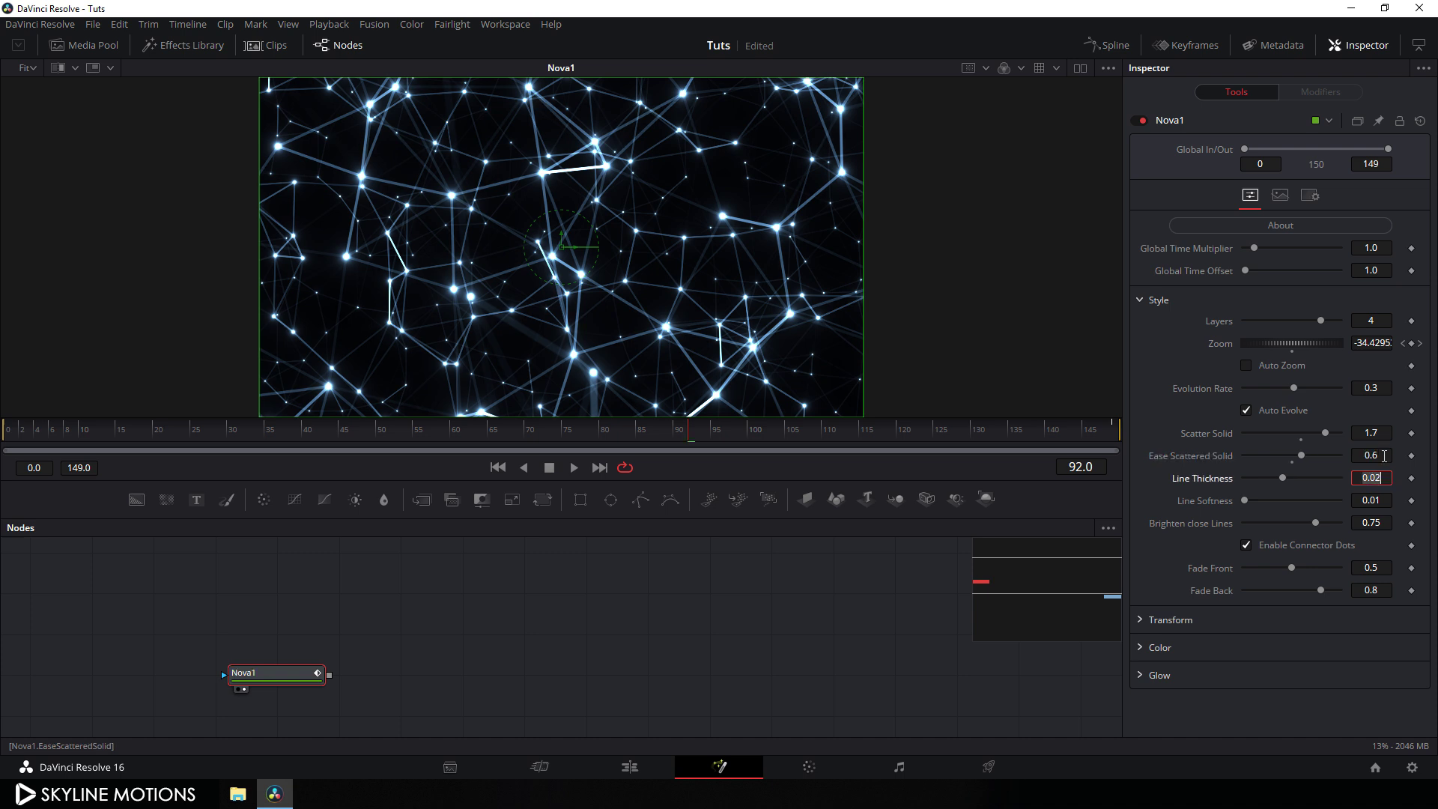
type("0.0015")
key("Tab")
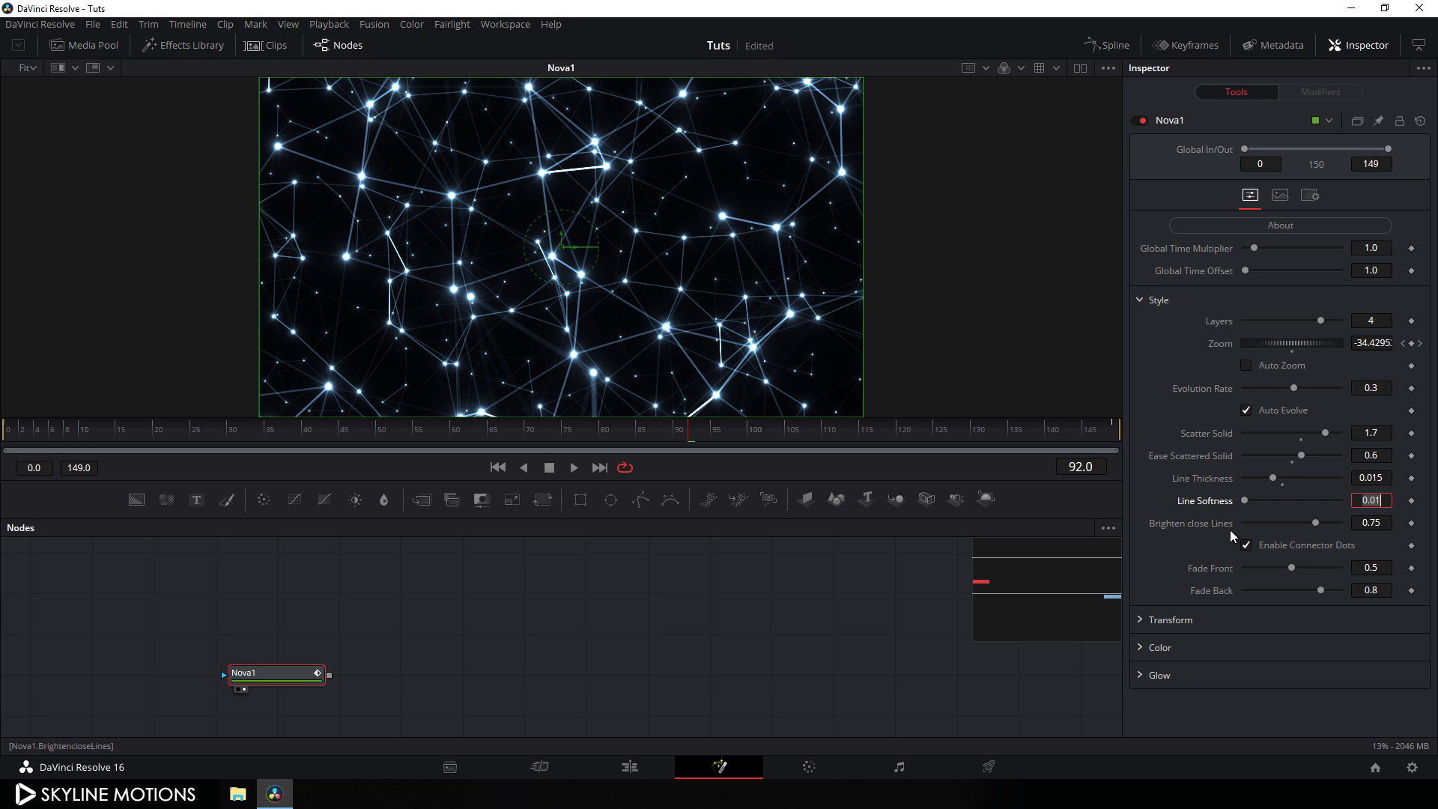
left_click_drag(1305, 523, 1391, 529)
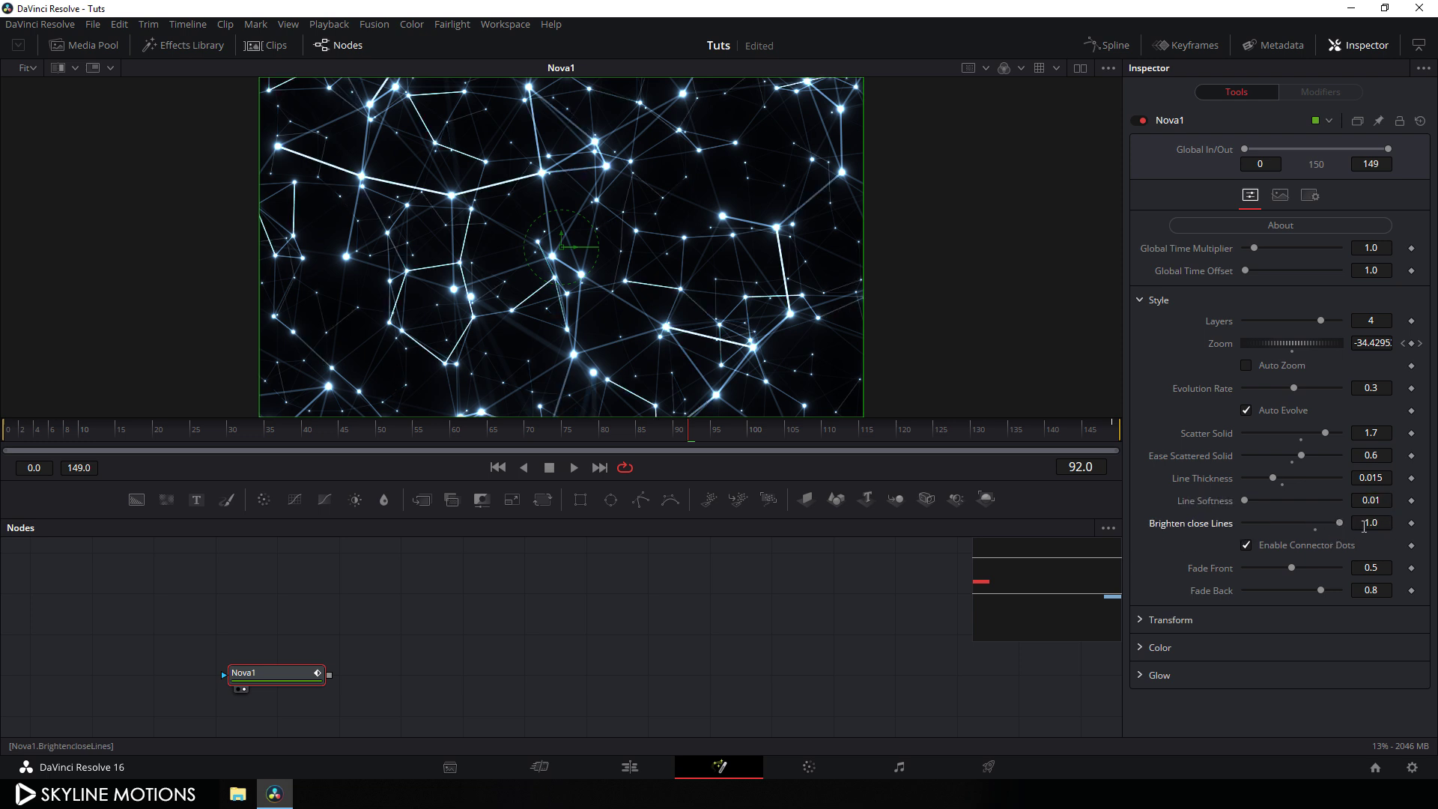
left_click_drag(529, 437, 648, 452)
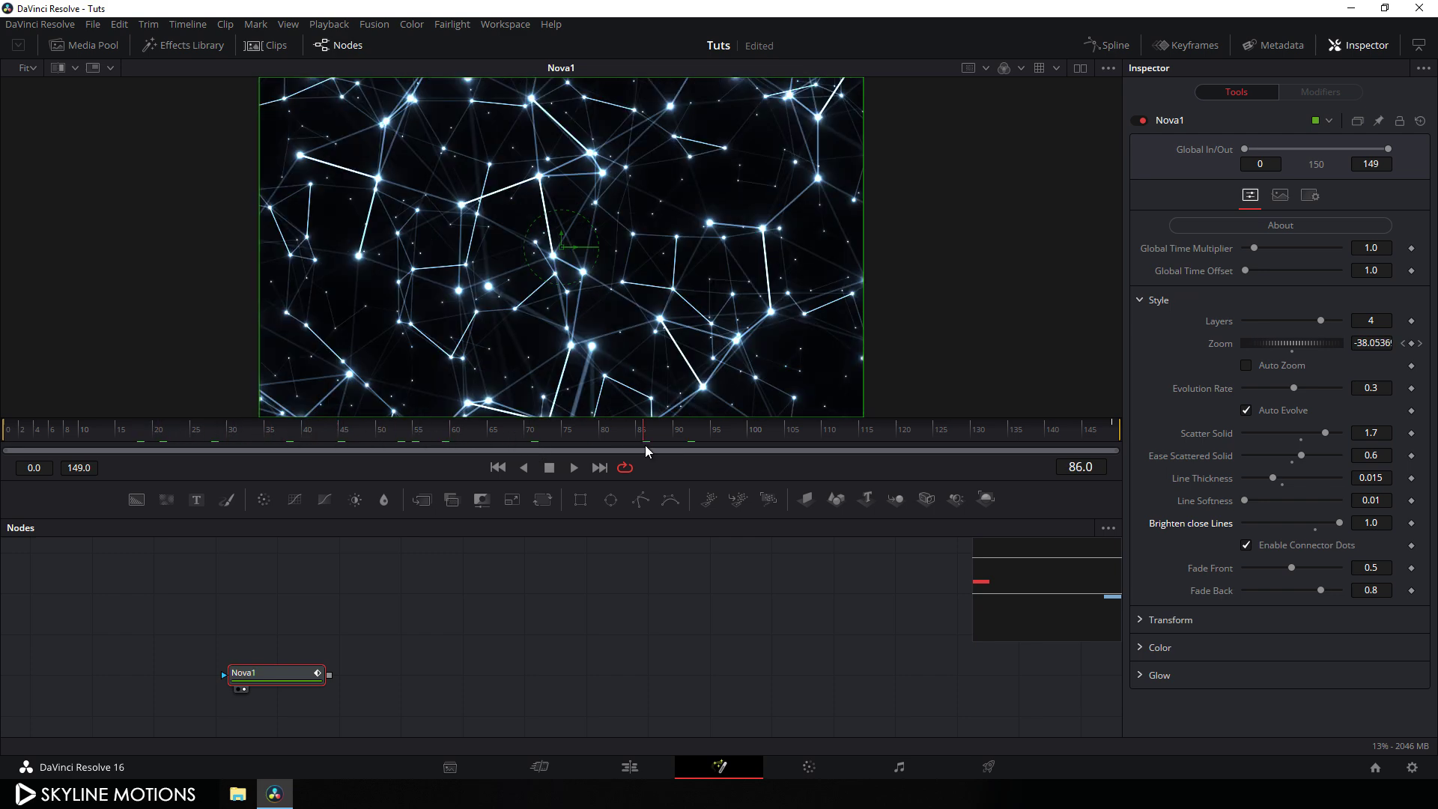
Lower Nova1's Glow Bloom to 0.4 and preview the earlier frames.
left_click(1140, 677)
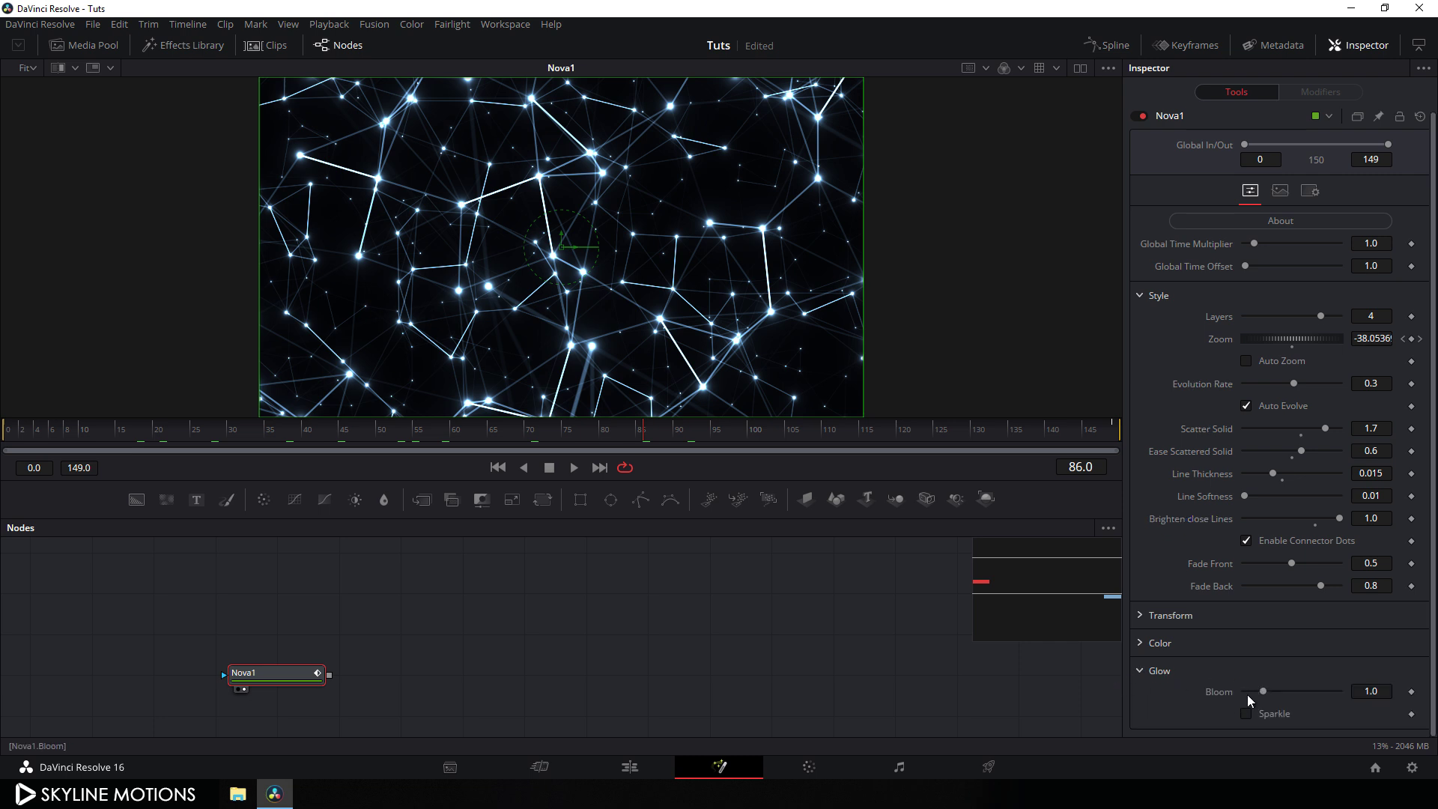
left_click_drag(1265, 691, 1256, 695)
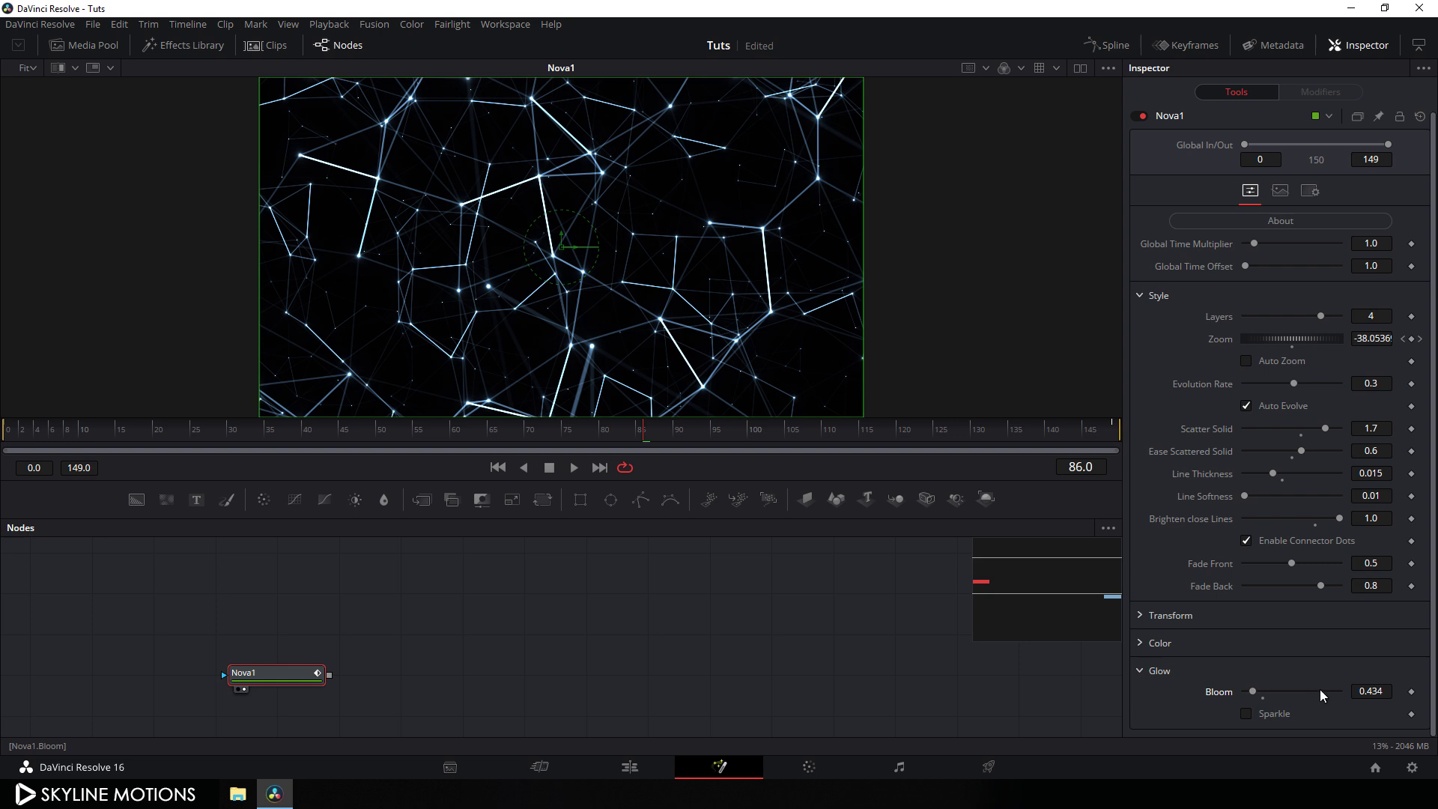
left_click(1367, 689)
key("BackSpace")
type(".4")
key("Tab")
left_click_drag(162, 443, 650, 449)
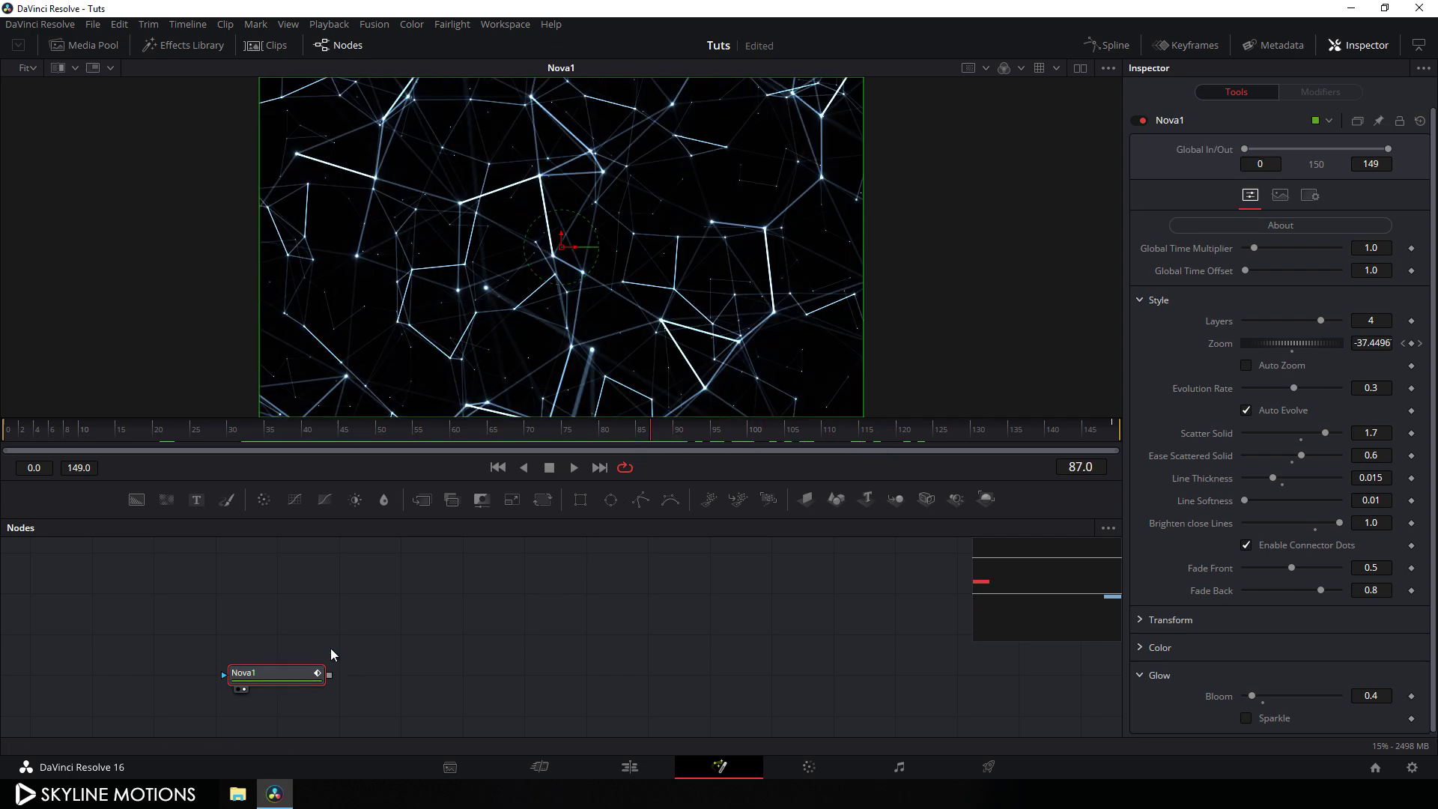
Add an Ellipse1 mask to Nova1 and arrange both nodes in the graph.
left_click(613, 508)
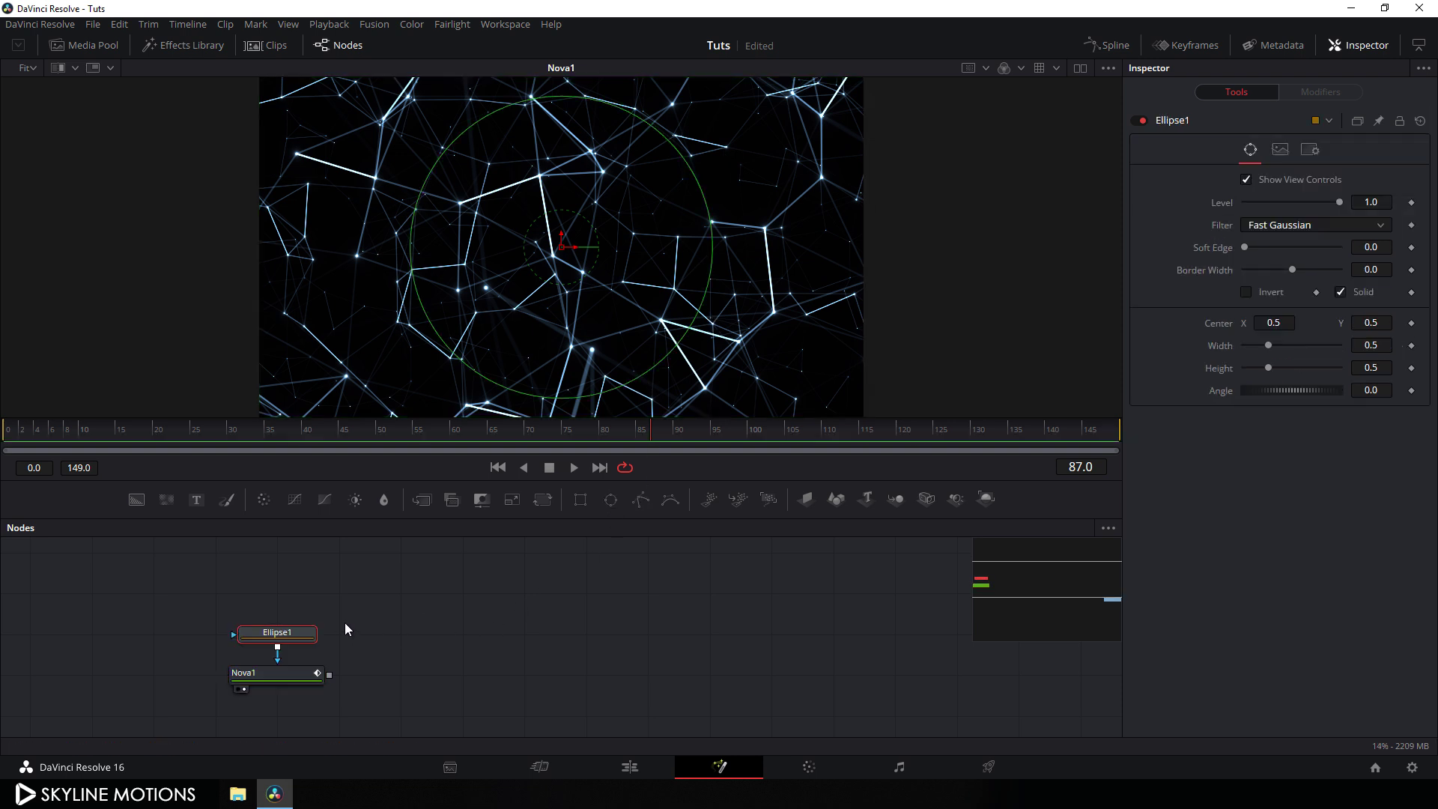
left_click_drag(288, 633, 172, 659)
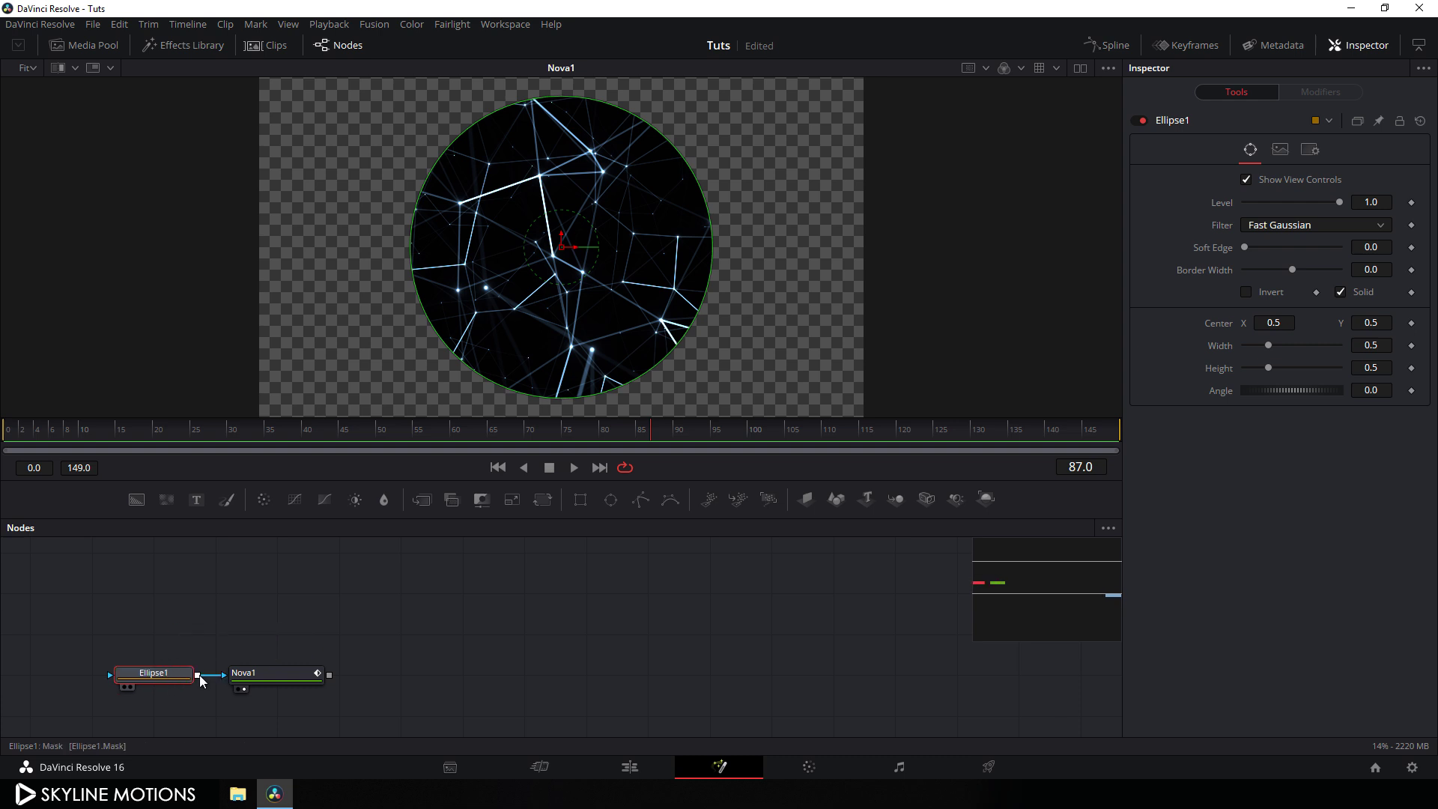
left_click_drag(262, 684, 325, 684)
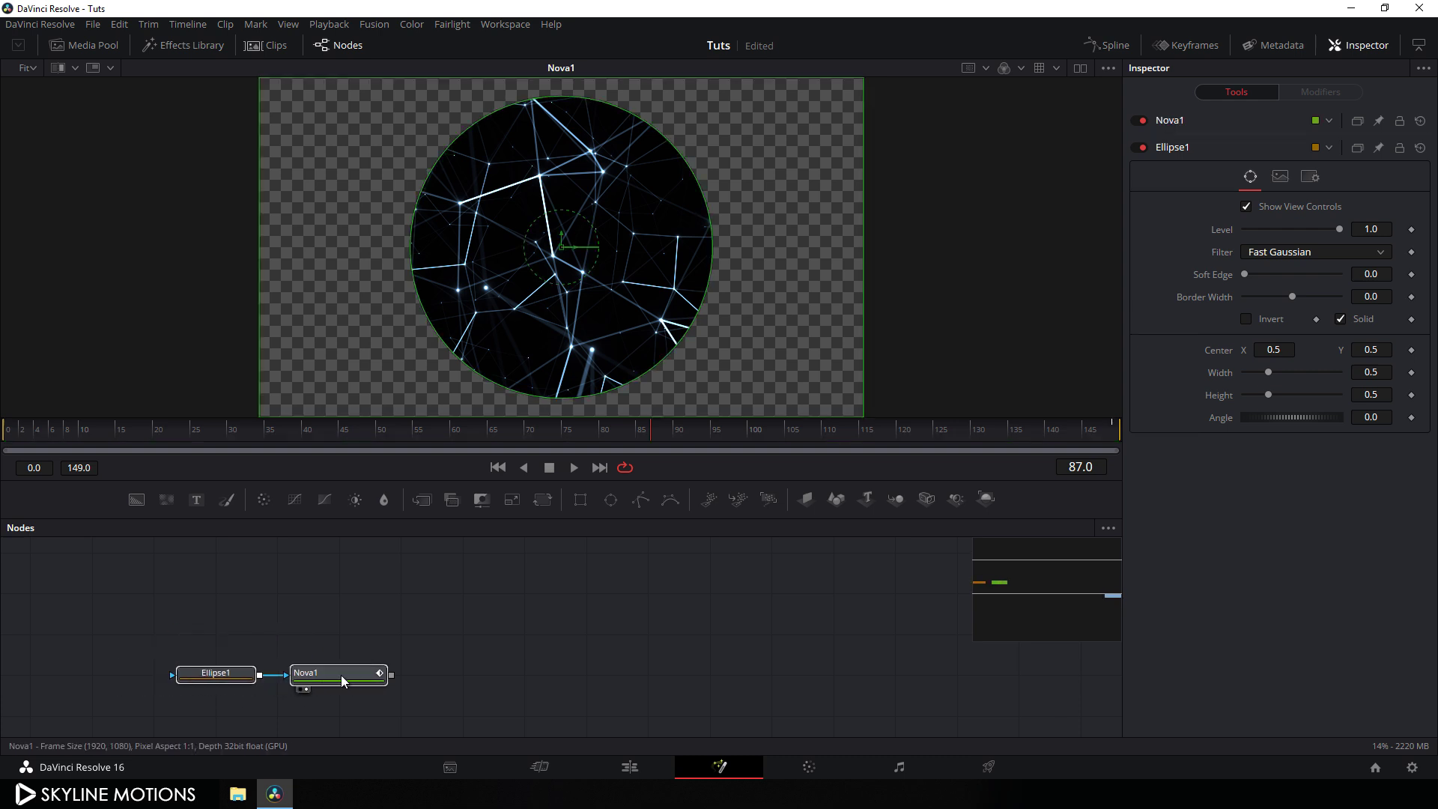
left_click(341, 676)
left_click(223, 682)
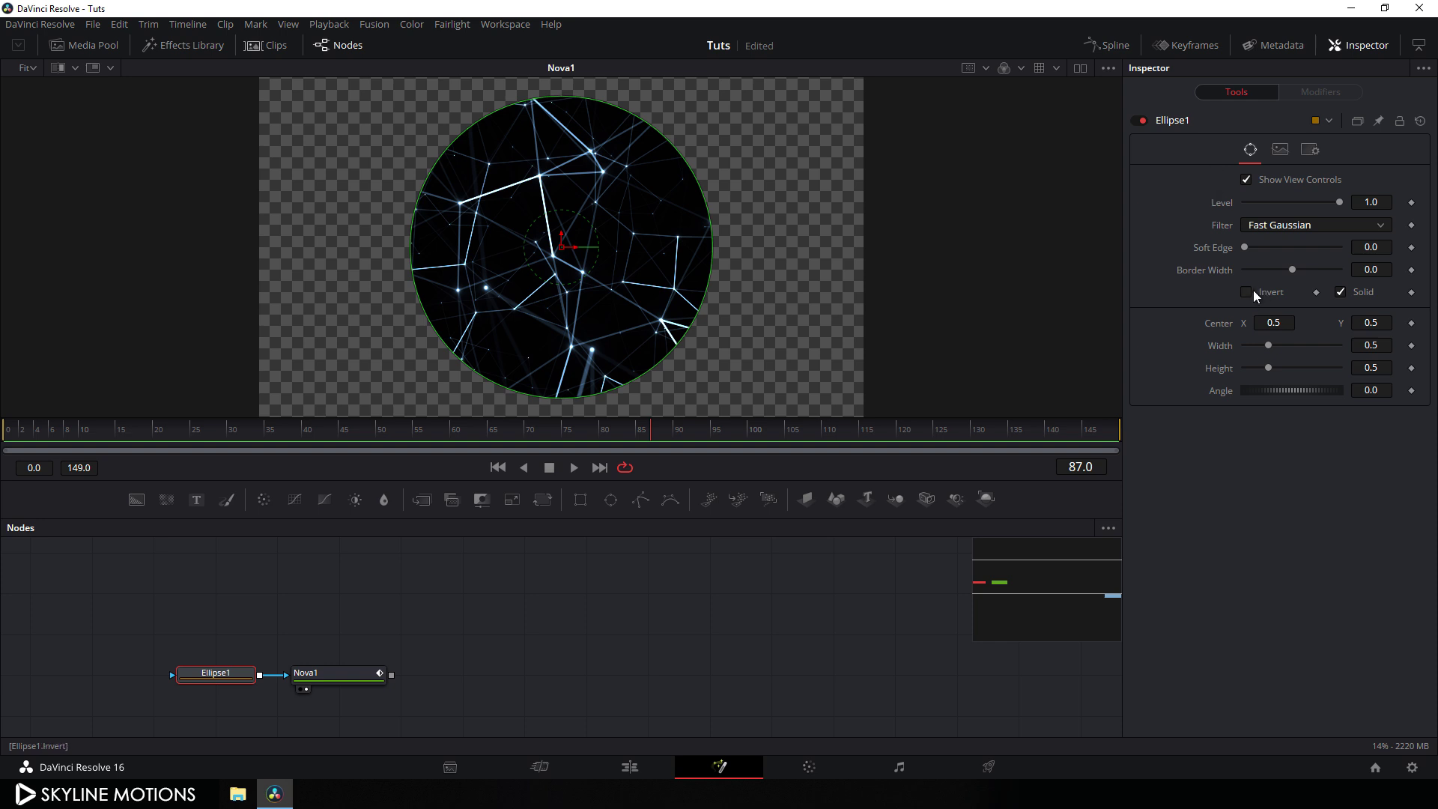
Turn Ellipse1 into a ring with Border Width 0.1 and Soft Edge 0.1.
left_click(1341, 292)
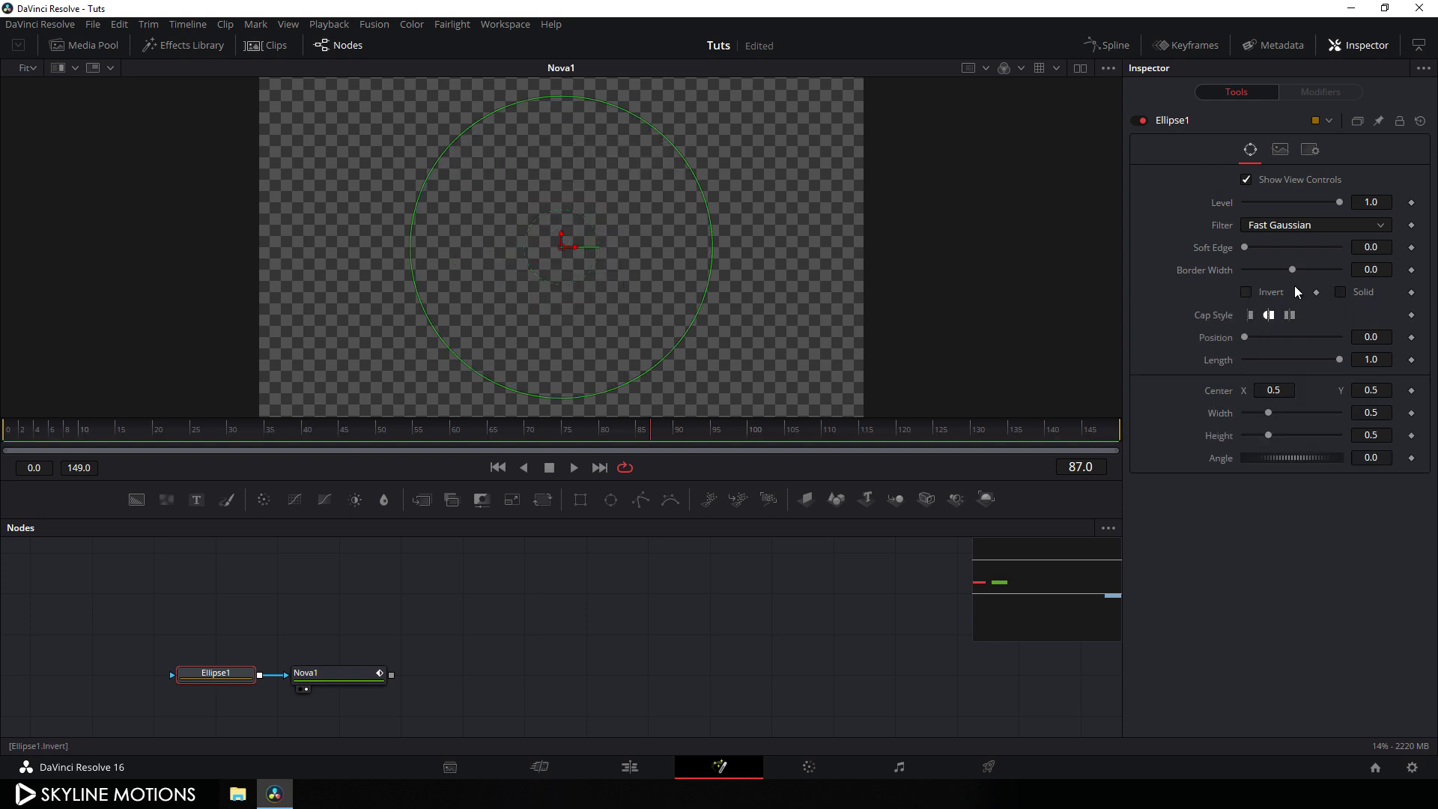
left_click_drag(1292, 270, 1319, 271)
left_click(1384, 272)
key("BackSpace")
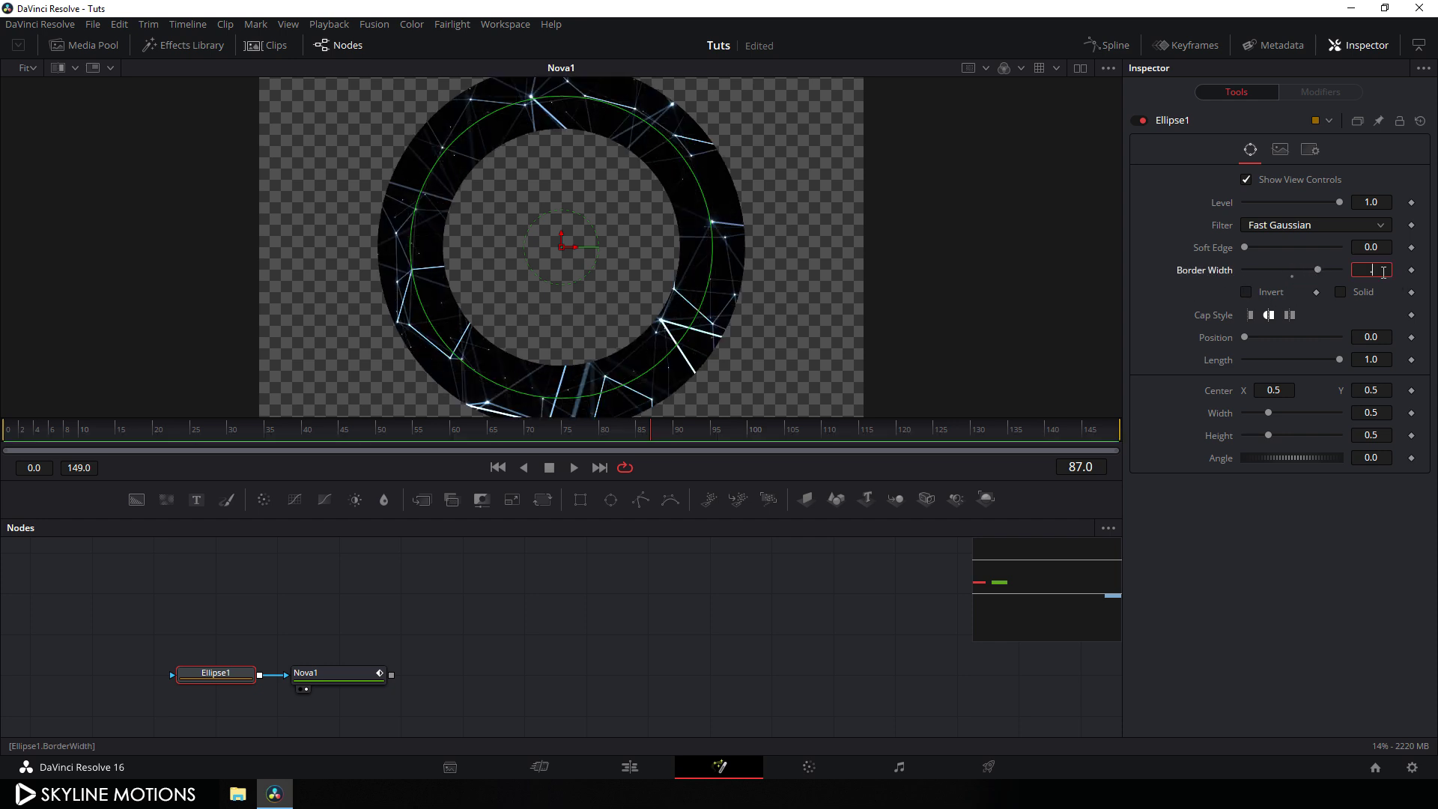
type(".1")
key("Return")
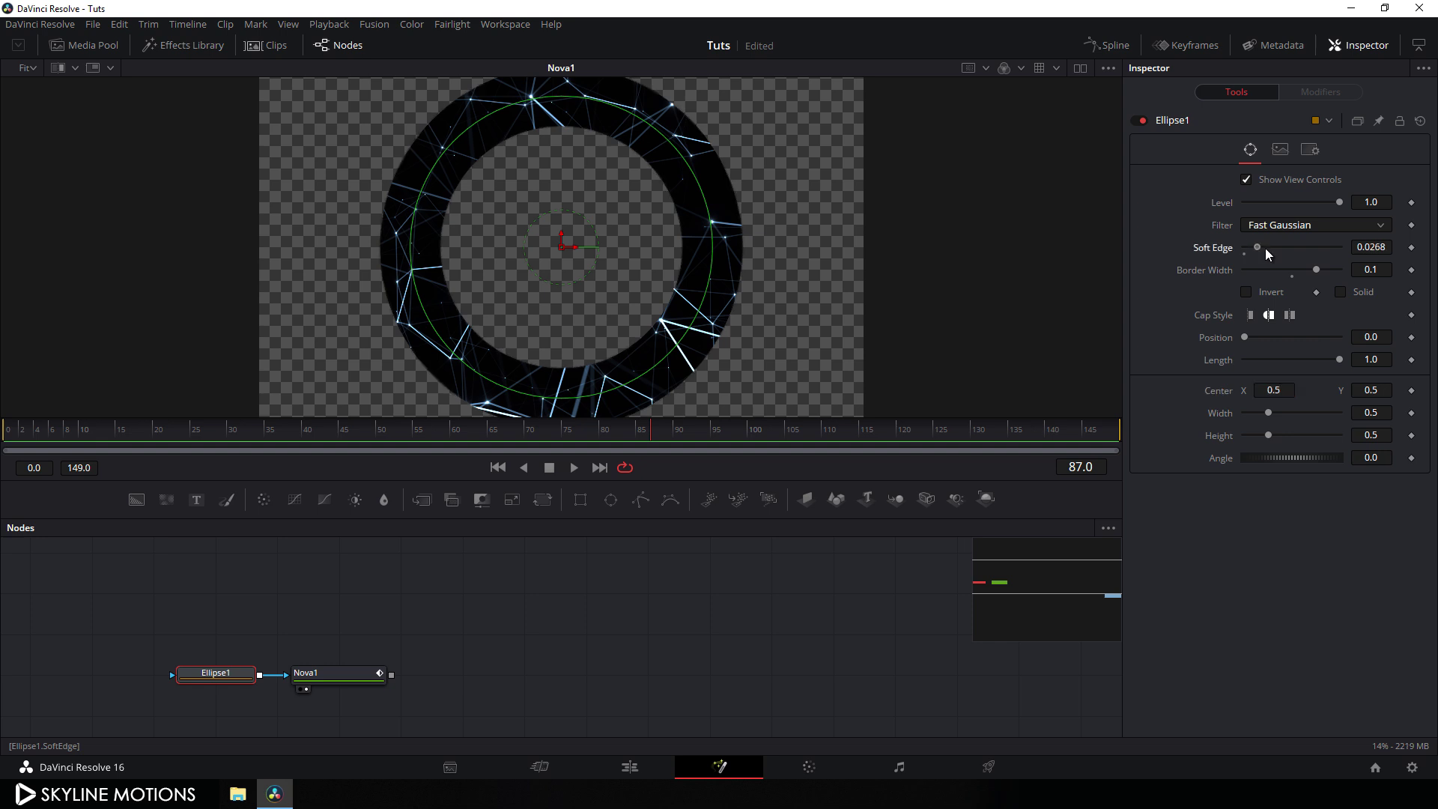
left_click_drag(1258, 248, 1290, 248)
left_click(1381, 245)
key("BackSpace")
type(".1")
key("Tab")
Shrink the ellipse ring to about 0.11 size in the viewer.
left_click(242, 439)
left_click_drag(241, 439, 609, 428)
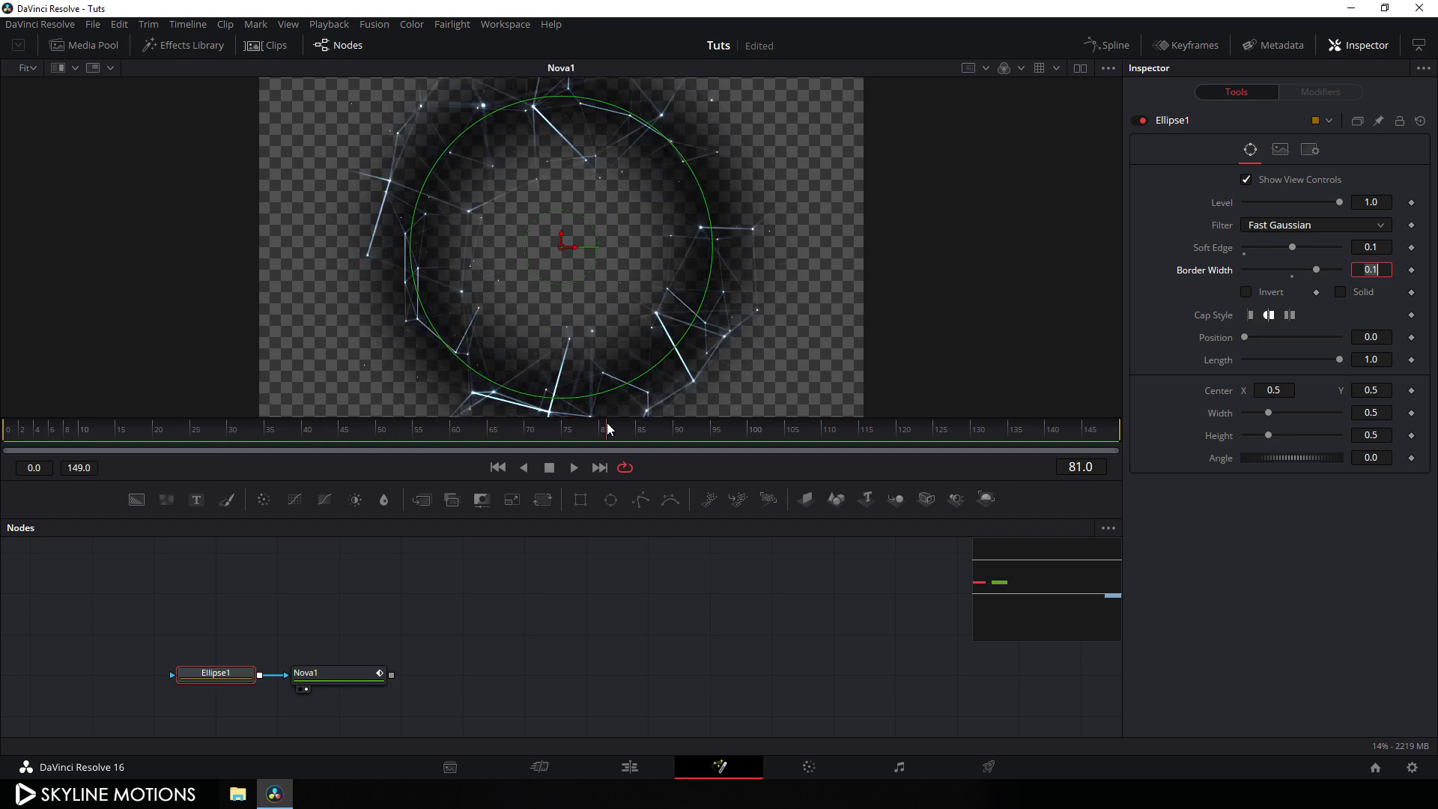
left_click_drag(696, 352, 790, 383)
Set the mask Width and Height to 0.7 and keyframe them at frame 60.
left_click(1390, 412)
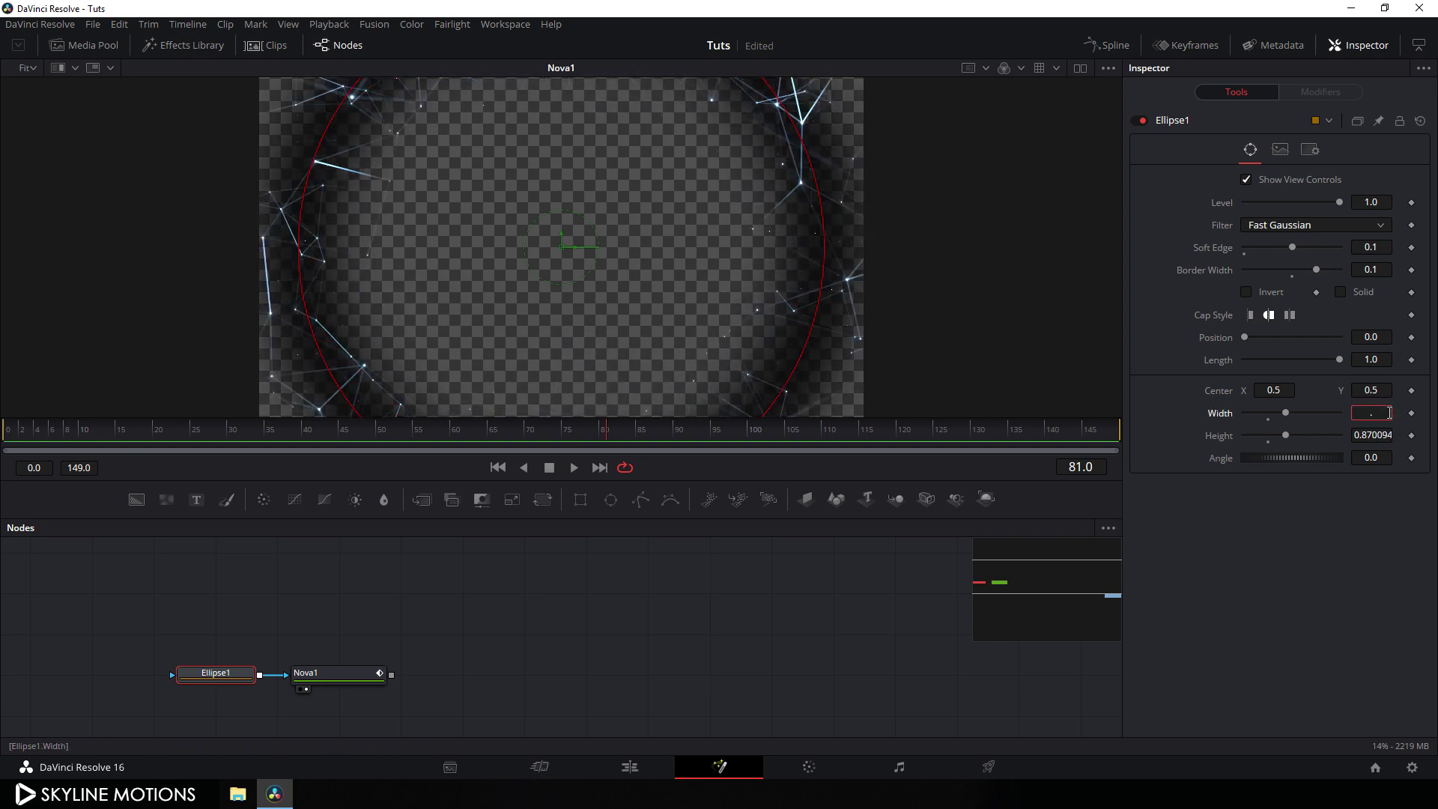
type(".7")
key("Tab")
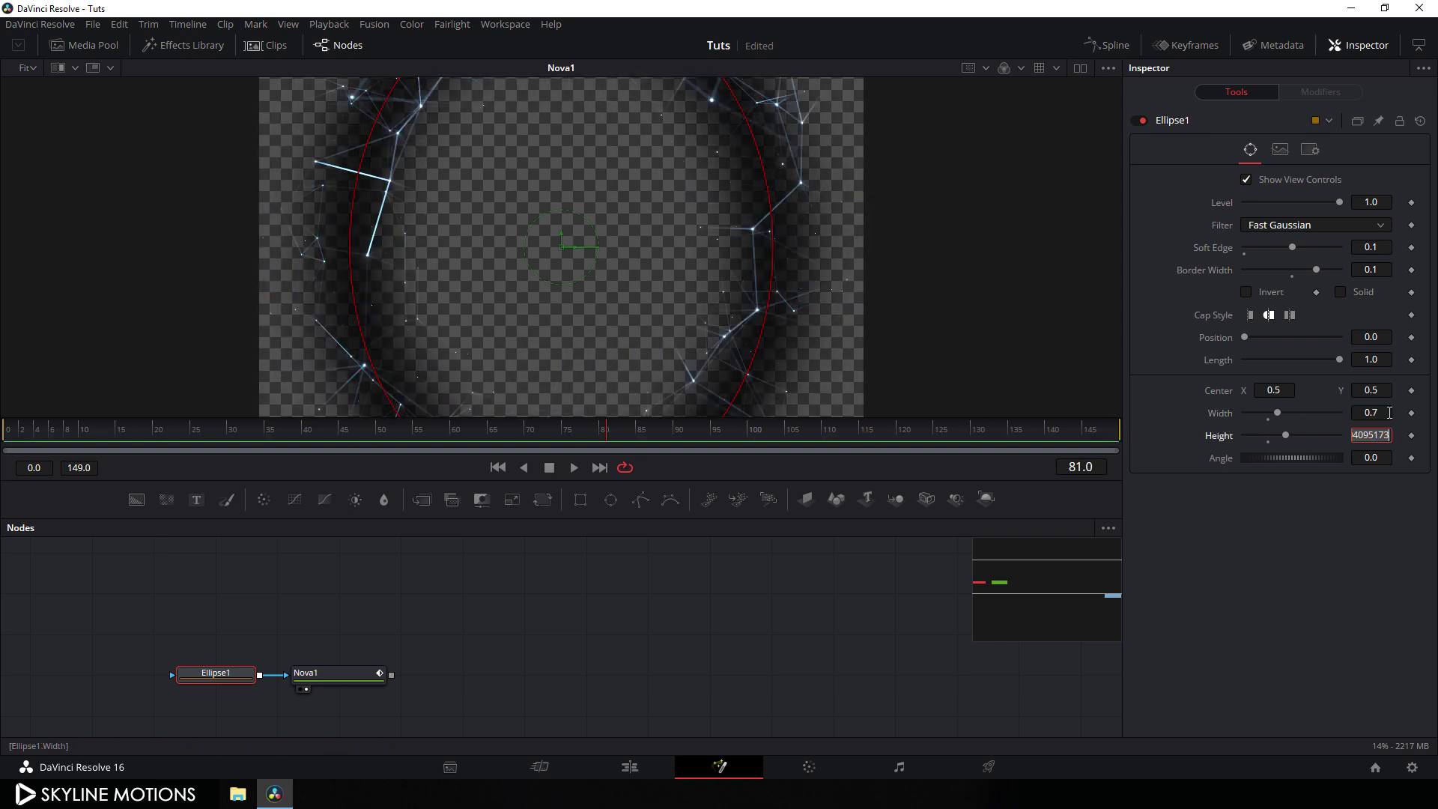
type(".7")
key("Tab")
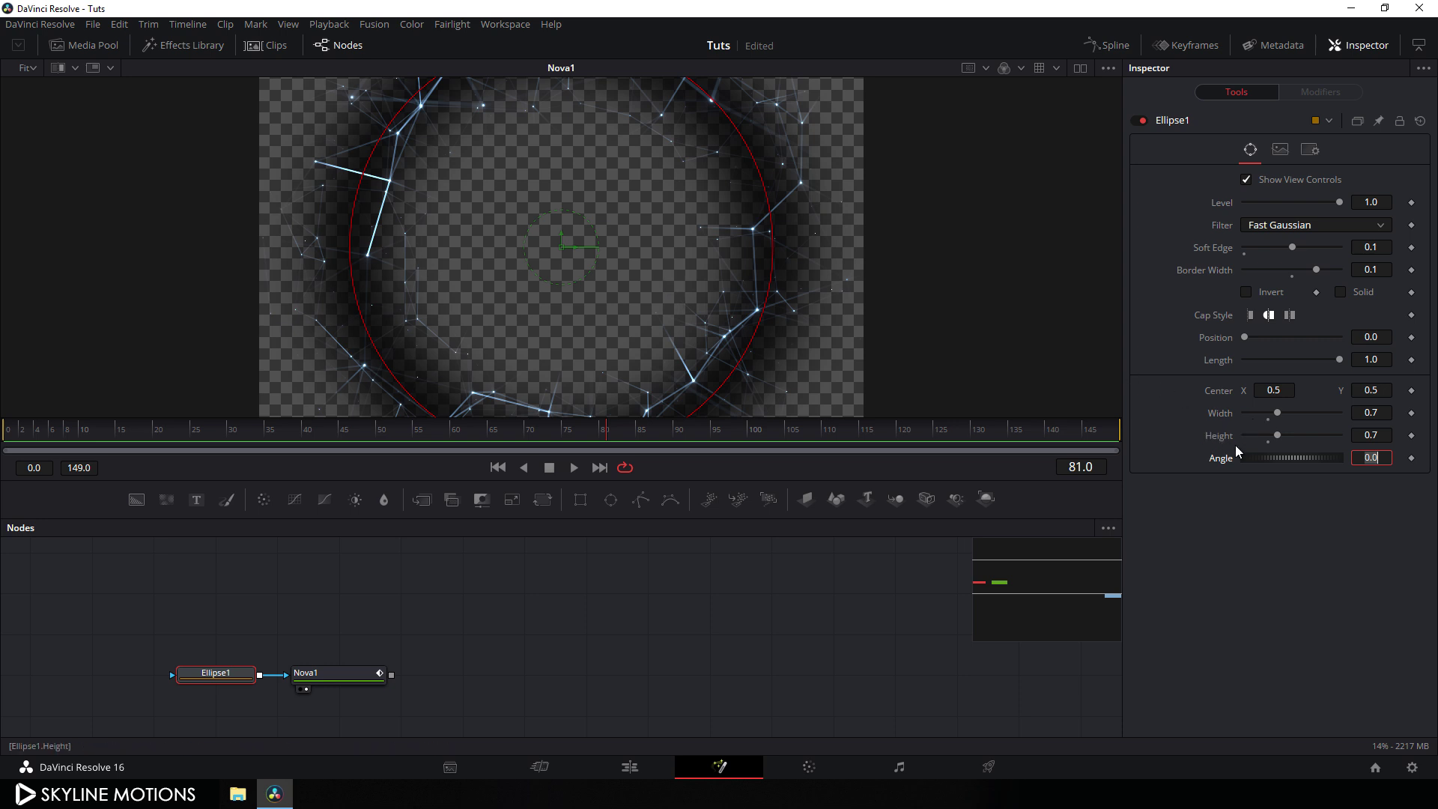
left_click_drag(580, 448, 454, 453)
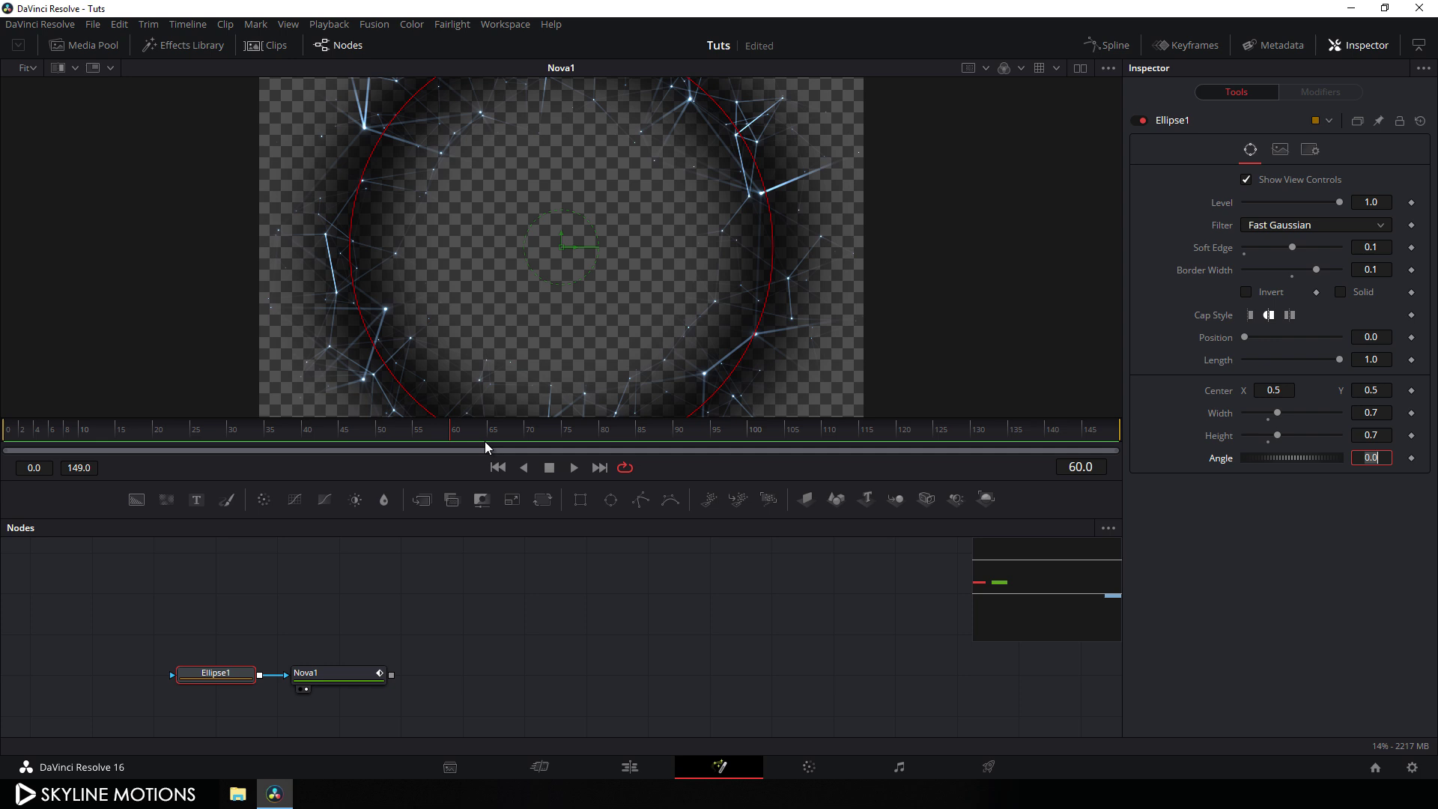
right_click(1221, 419)
left_click(1237, 430)
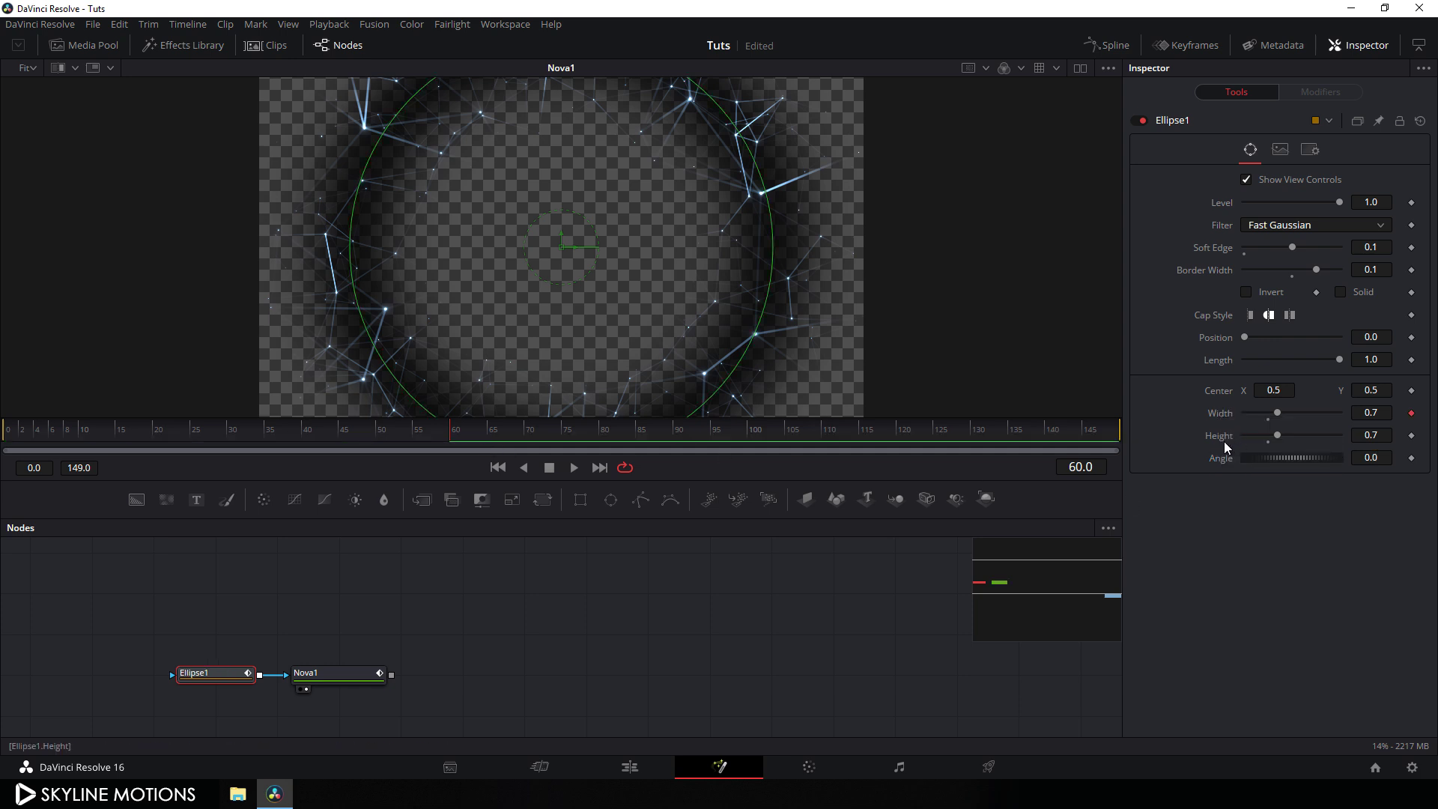
right_click(1217, 439)
left_click(1243, 448)
Set the mask Width and Height to 0 at frame 0.
left_click_drag(452, 433, 5, 453)
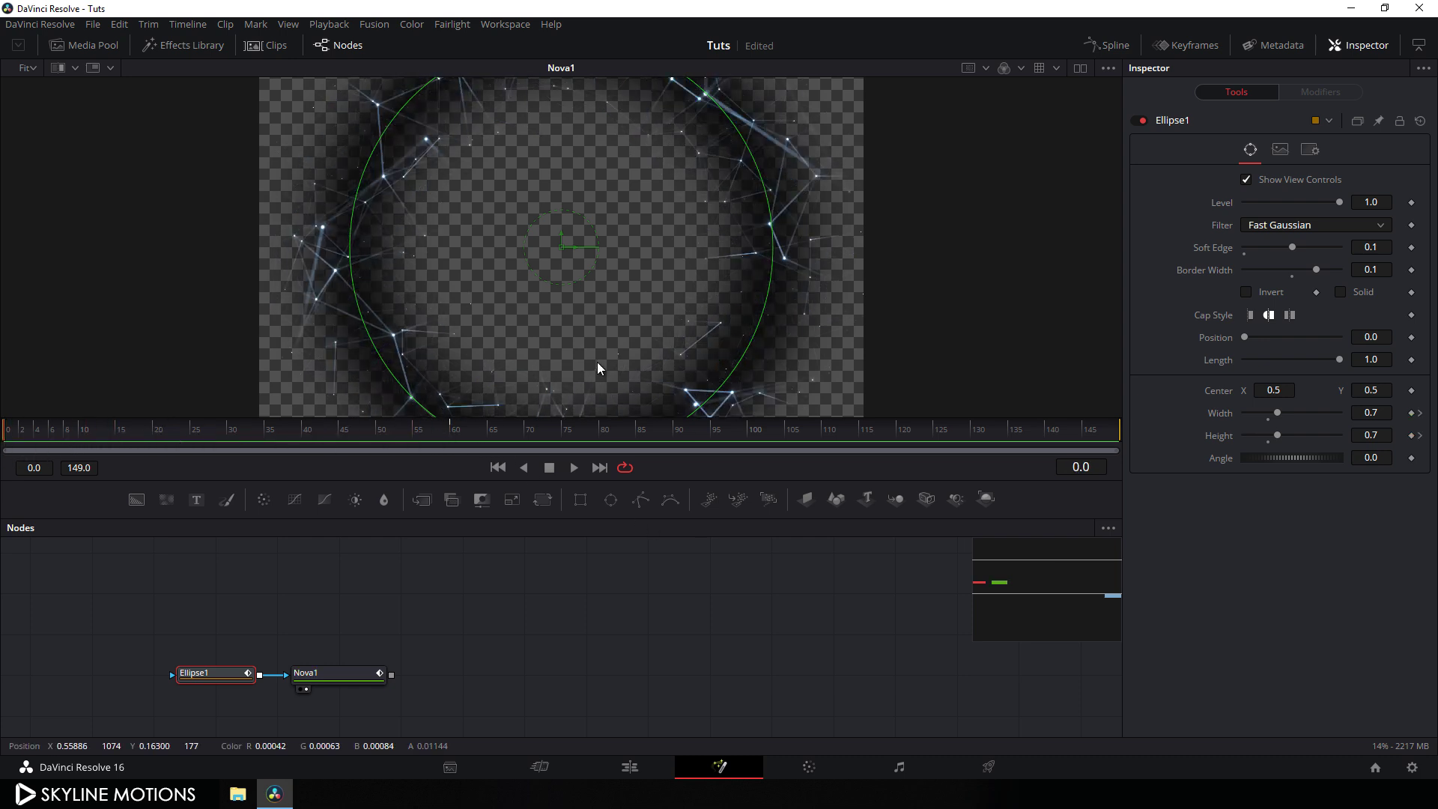
left_click_drag(724, 398, 558, 257)
left_click_drag(1245, 413, 1210, 443)
left_click_drag(12, 441, 896, 438)
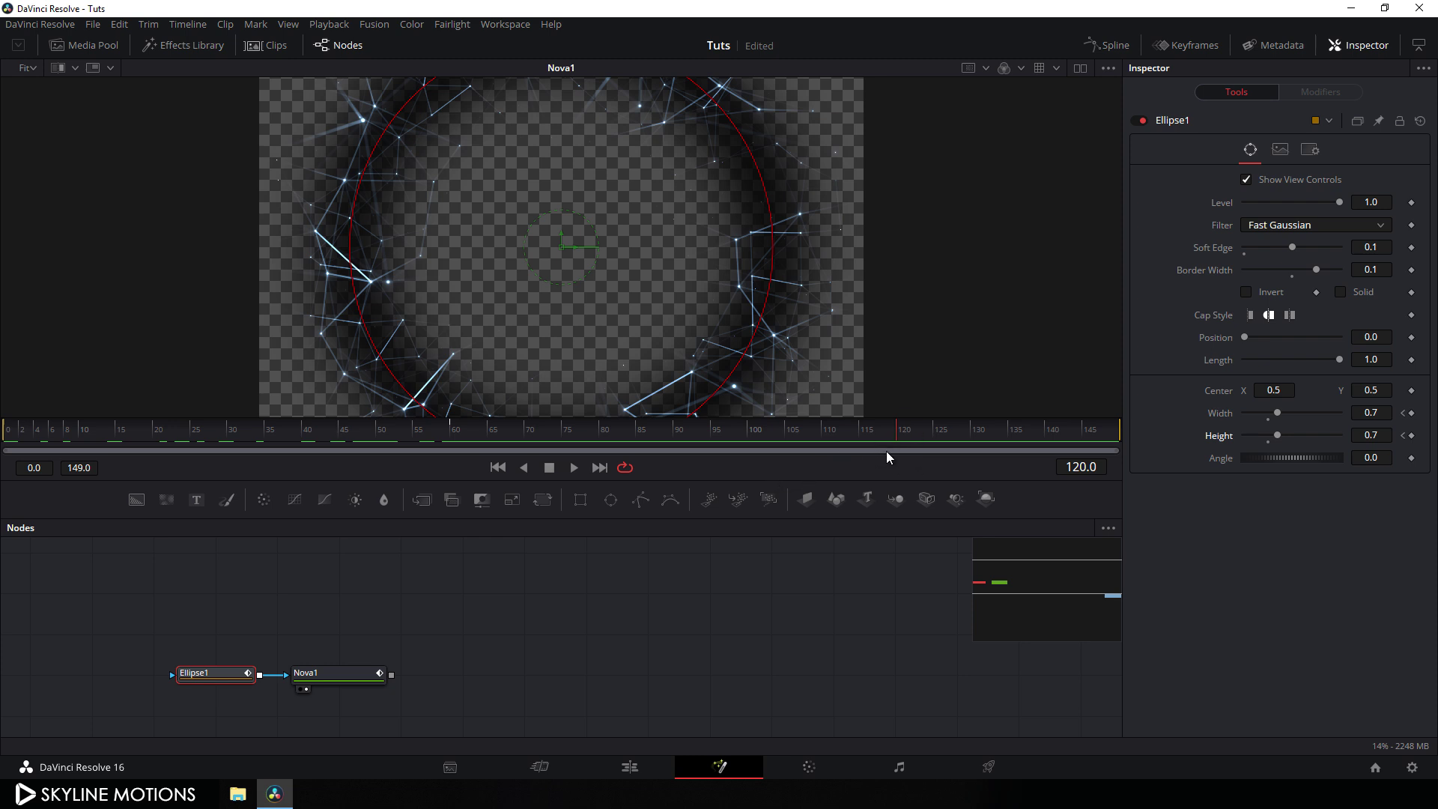
Hold Width and Height at 0.7 with keyframes at frame 120, then set 1.5 at frame 149.
left_click(1413, 414)
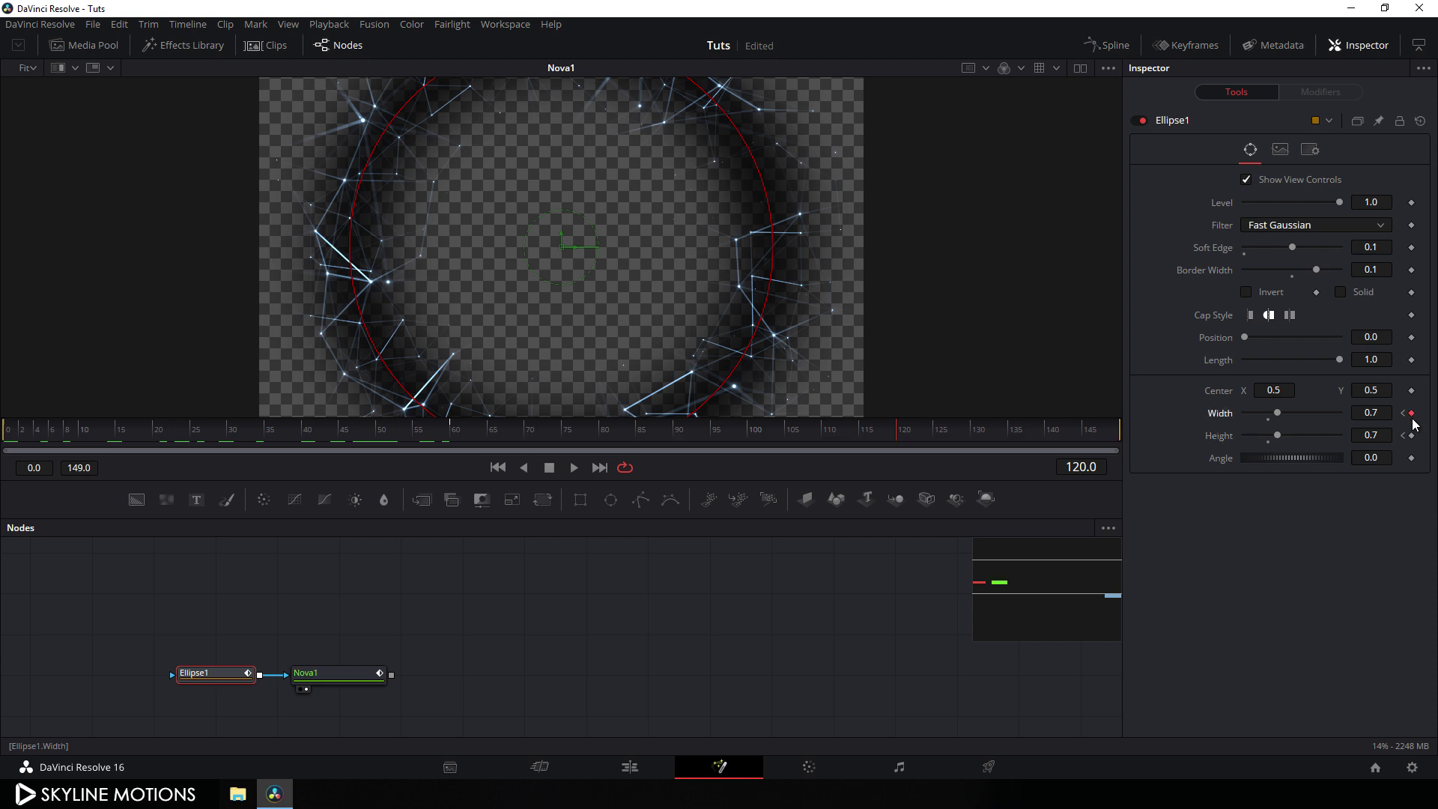
left_click(1412, 436)
left_click_drag(932, 438, 1135, 441)
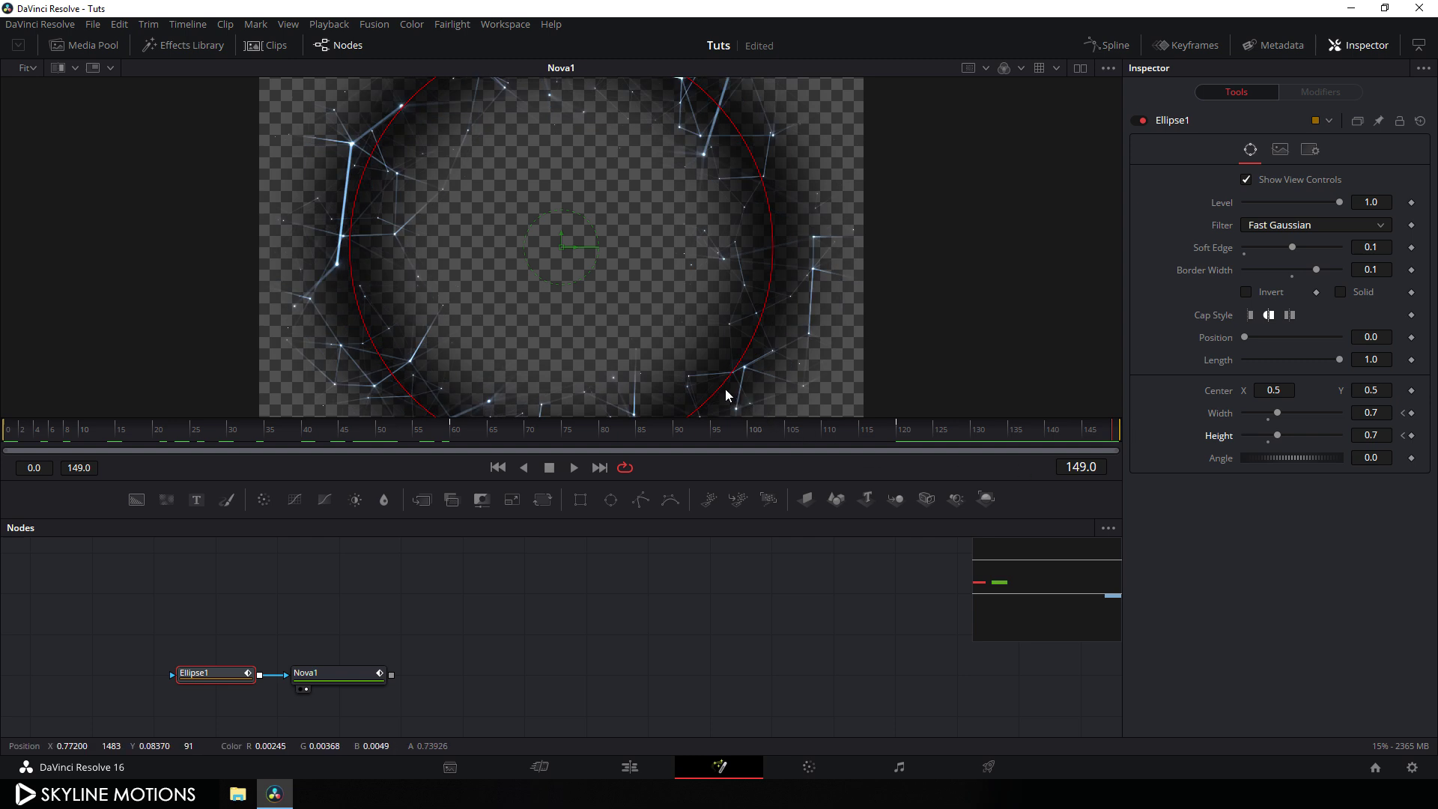
left_click_drag(722, 385, 903, 491)
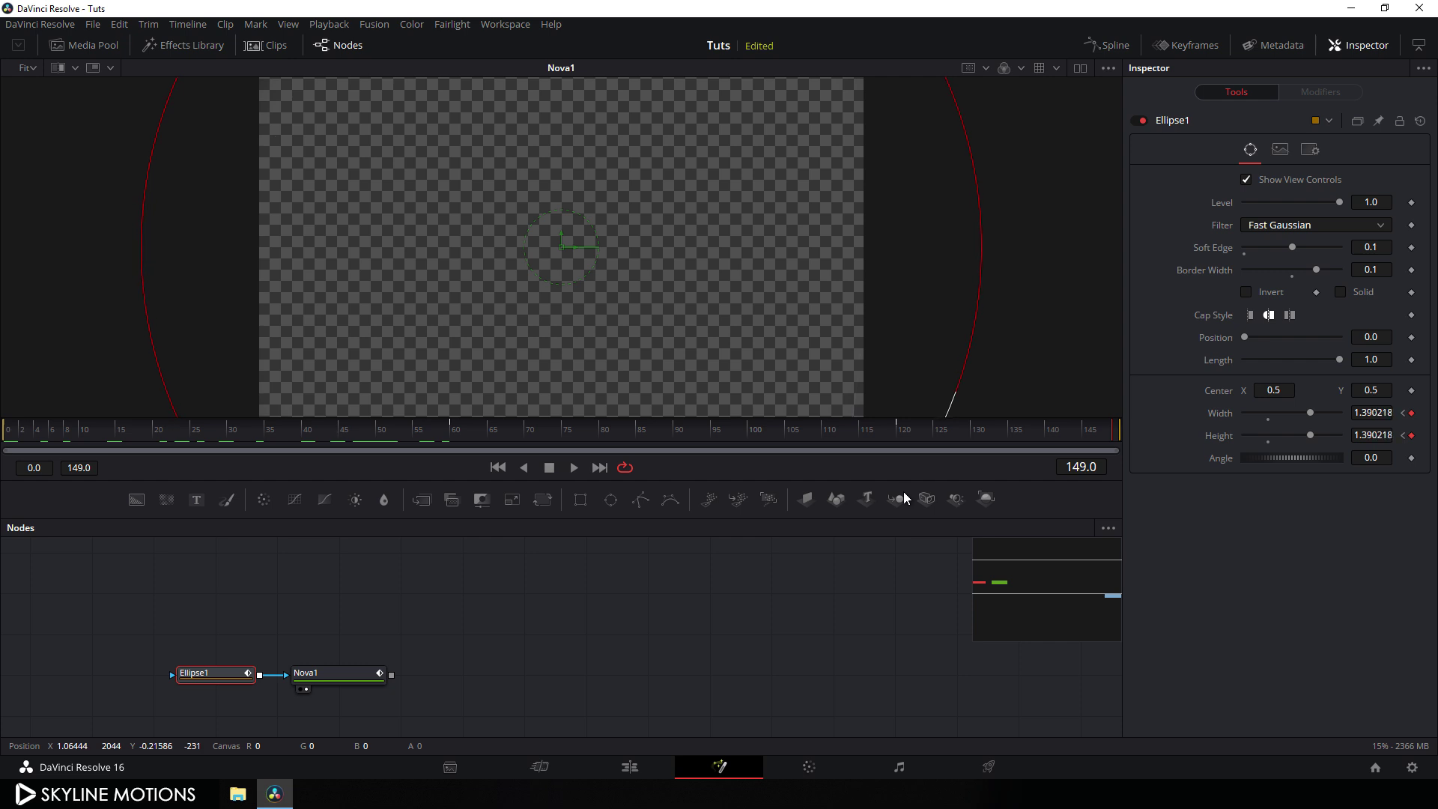
left_click(1365, 414)
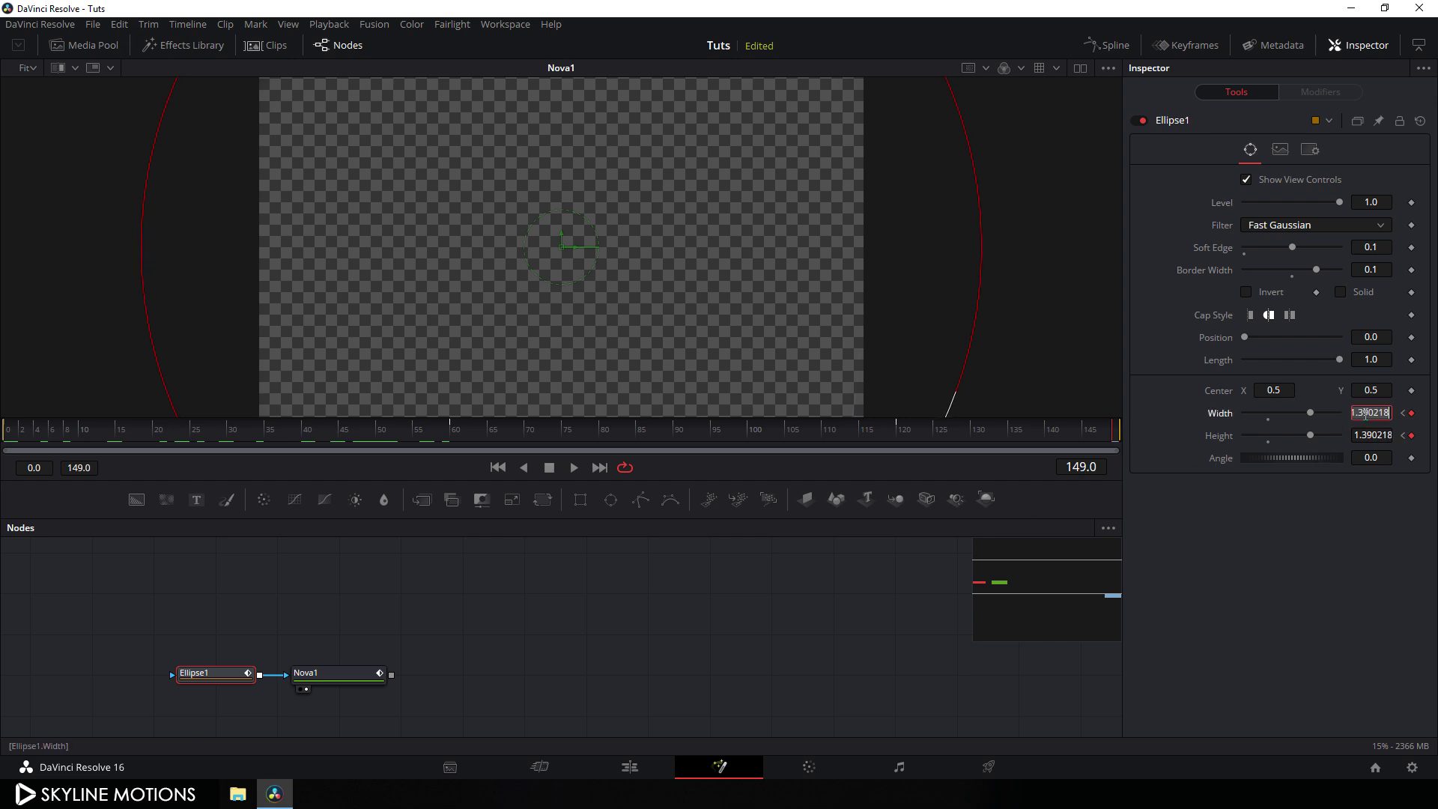
type("1.5")
key("Tab")
type("1.5")
key("Tab")
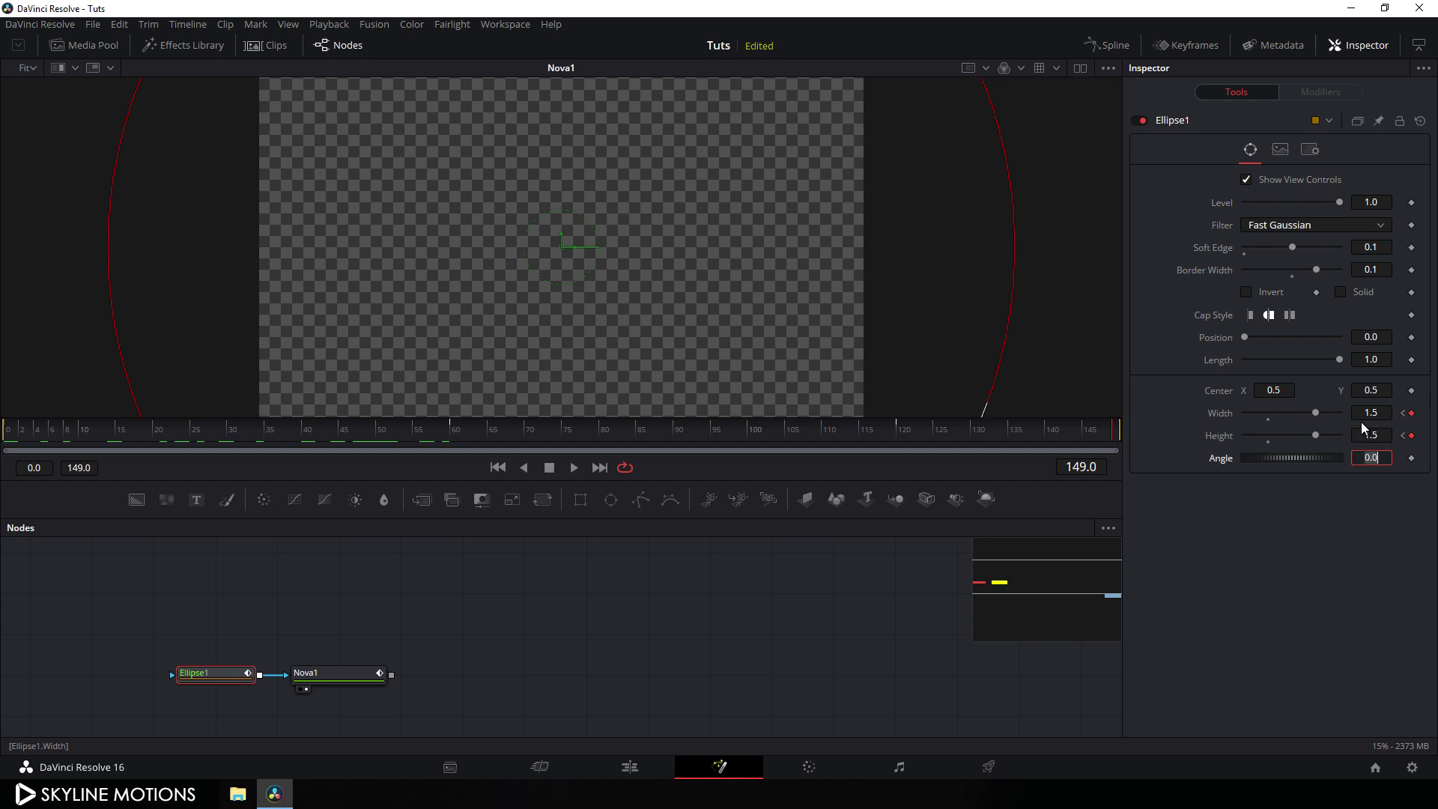
left_click_drag(801, 429, 511, 440)
Add a color corrector after Nova1 and rename it Color1.
left_click(346, 676)
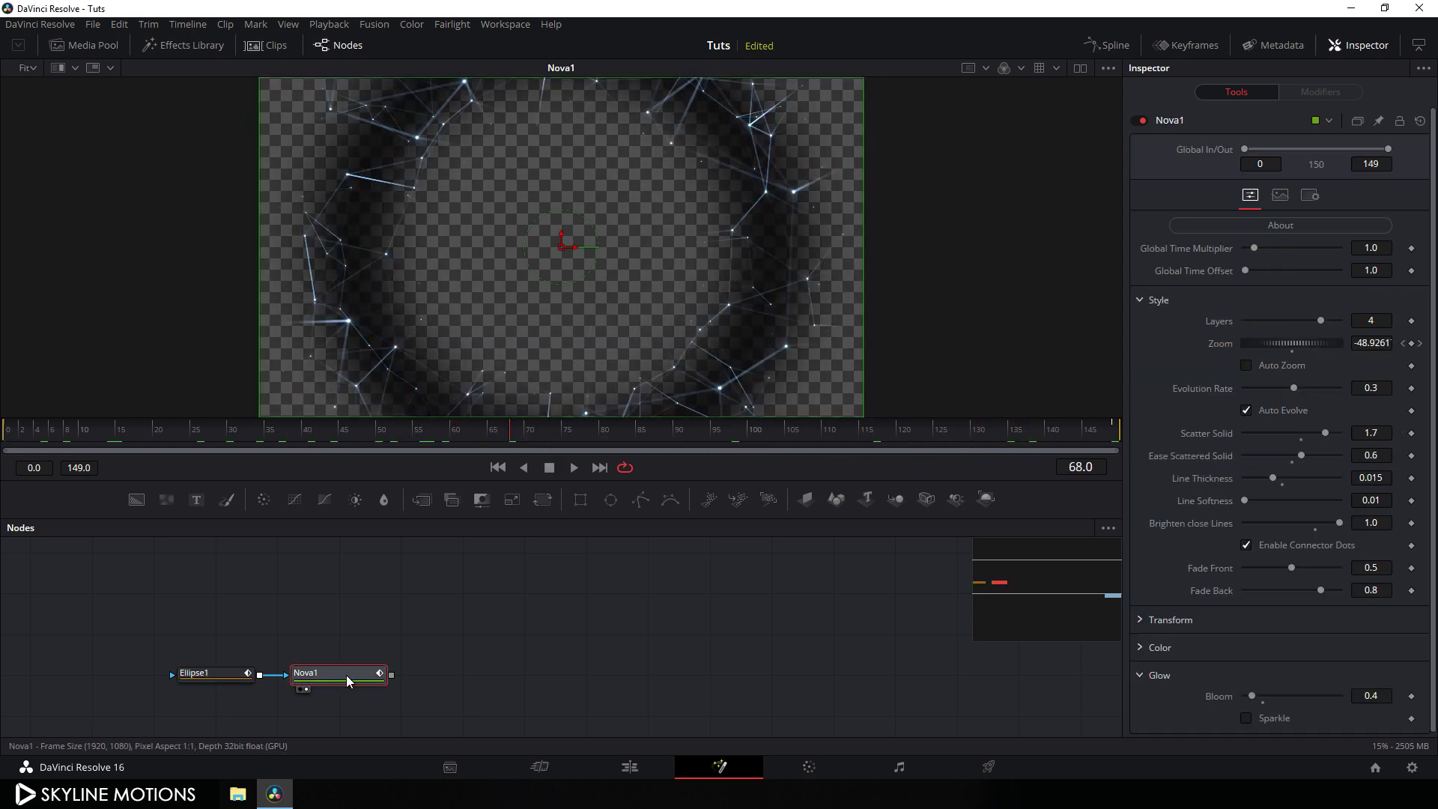
left_click(264, 500)
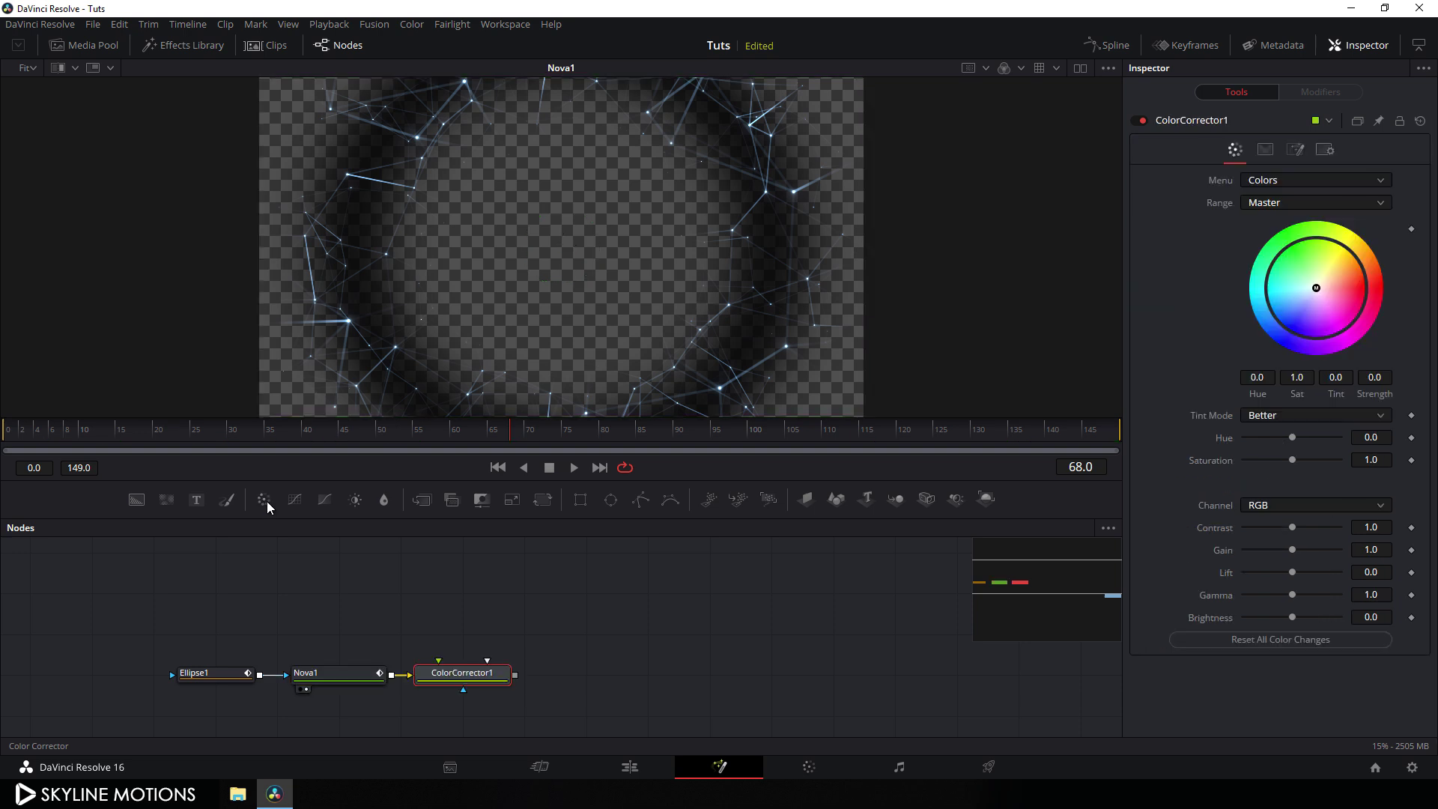
left_click_drag(454, 676, 465, 290)
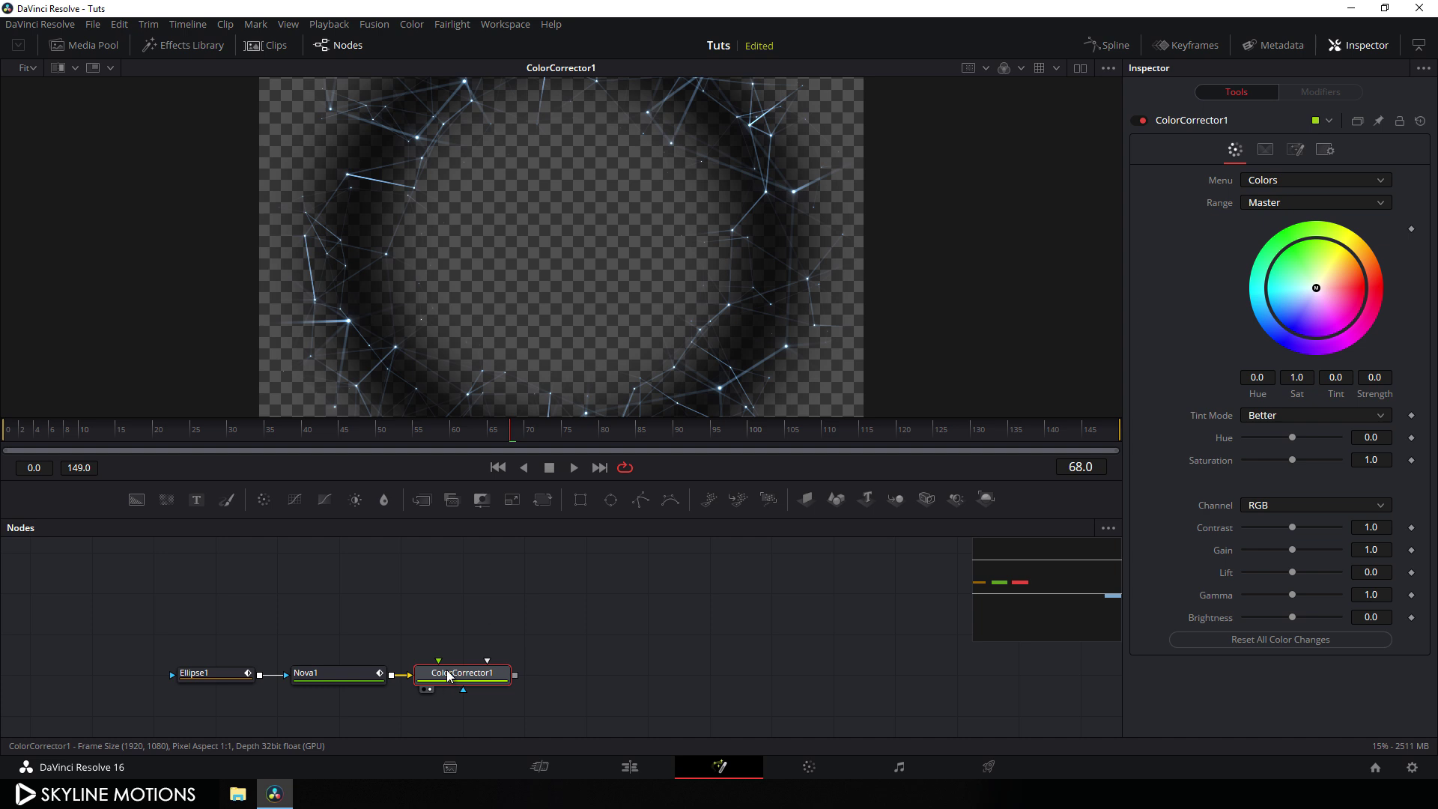
key("F2")
left_click_drag(686, 417, 642, 425)
type("1")
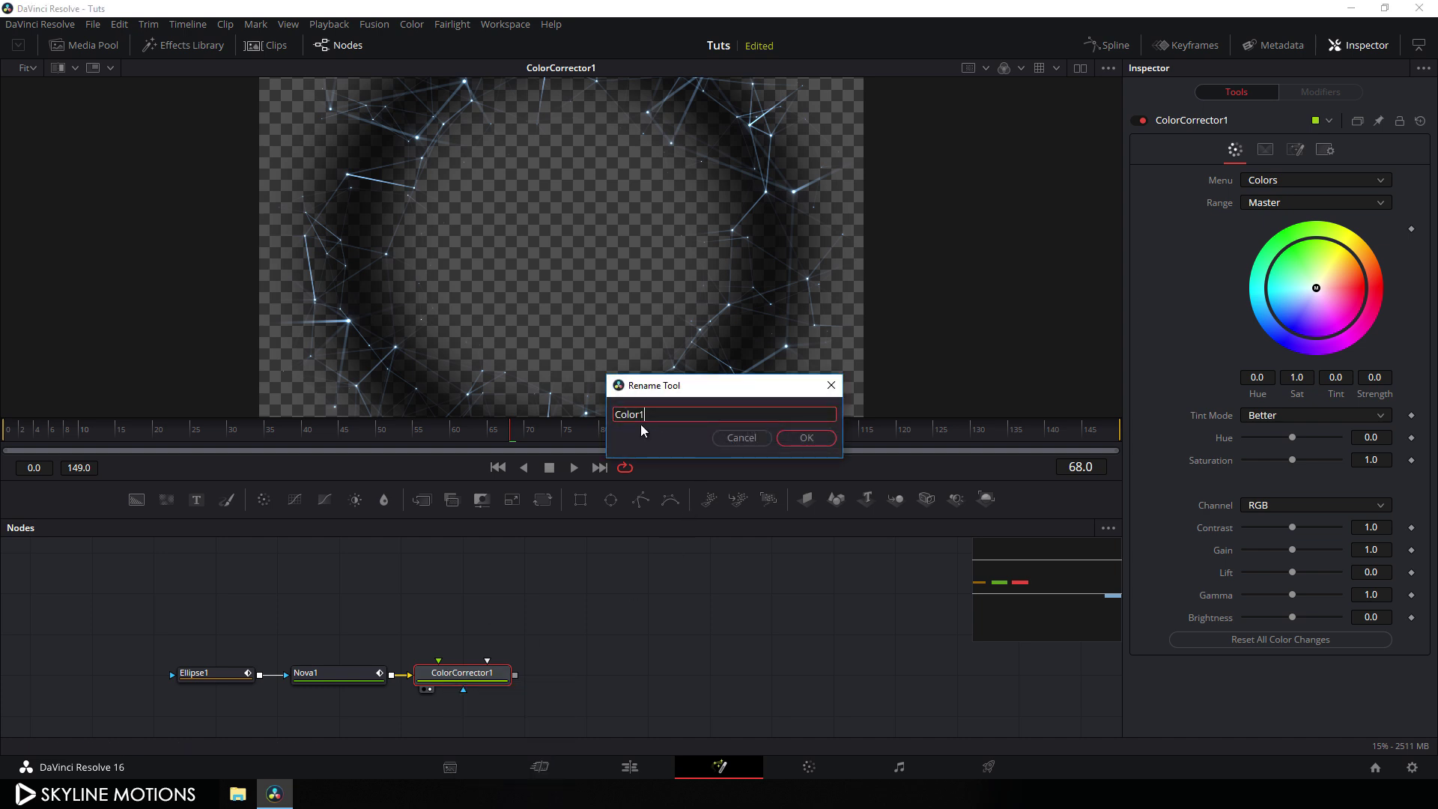
key("Return")
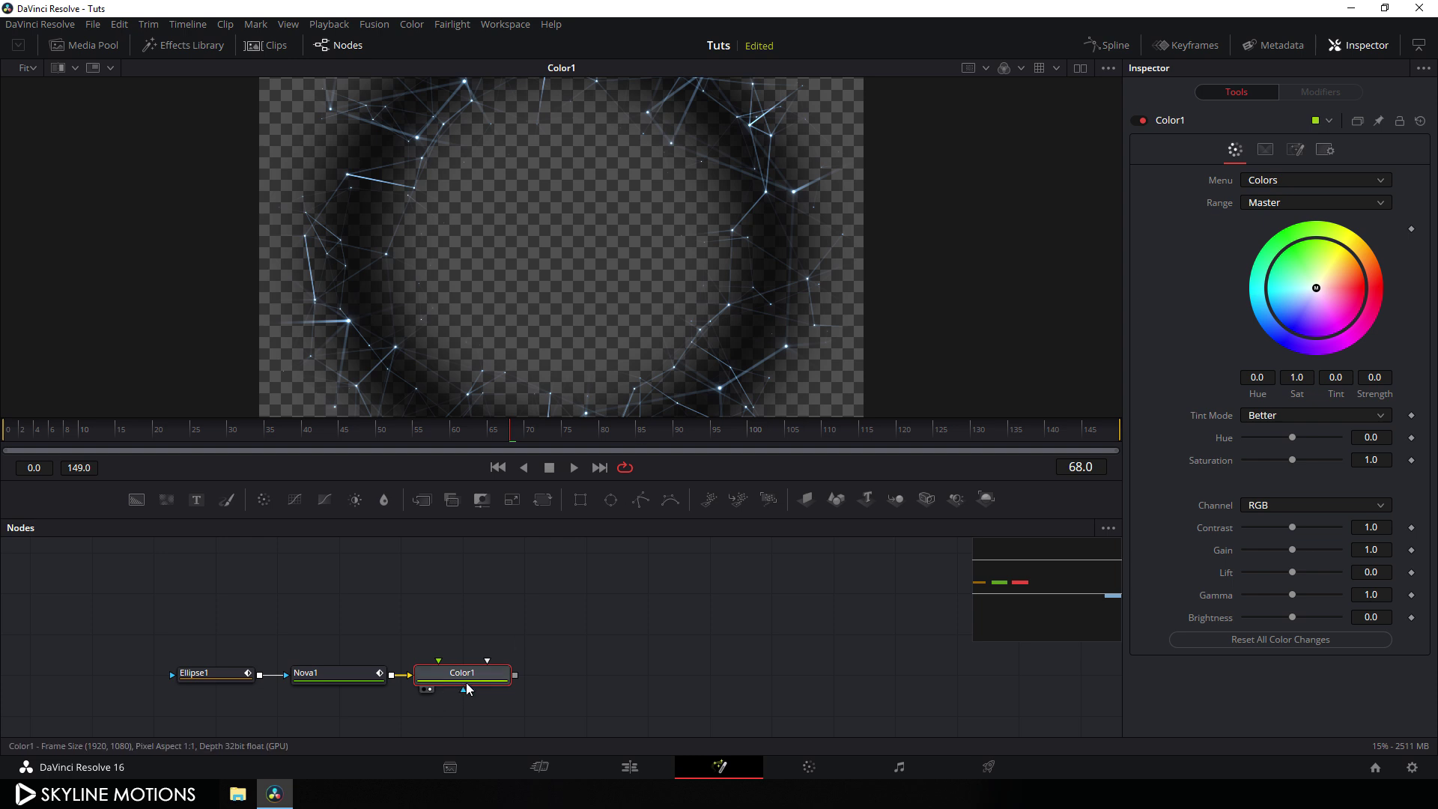
Tint the plexus lines cyan with Color1's color wheel (Tint -0.4950).
mouse_move(1310, 304)
left_mouse_down()
mouse_move(1283, 344)
mouse_move(1245, 352)
mouse_move(1122, 294)
left_mouse_up()
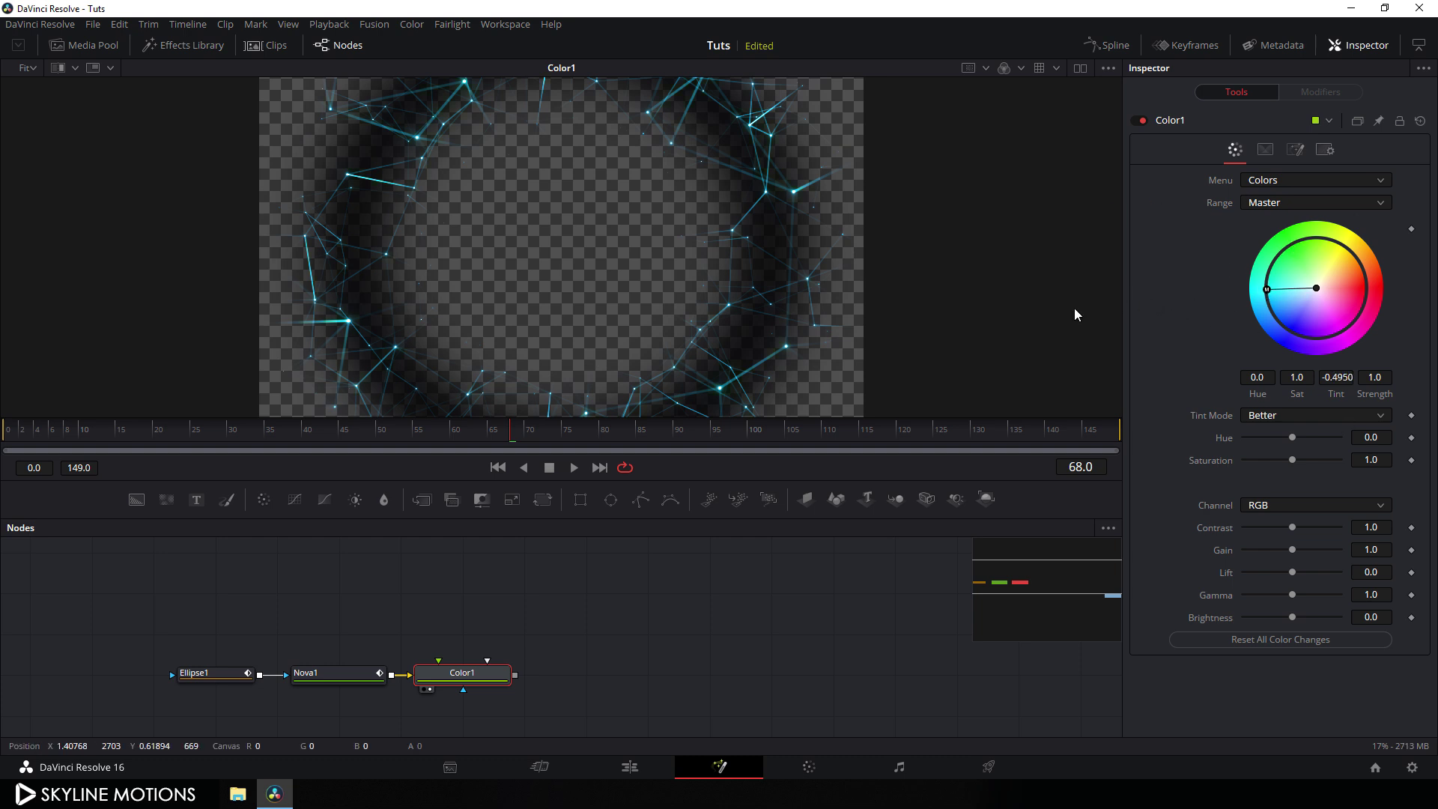
left_click(496, 602)
left_click_drag(542, 632, 566, 632)
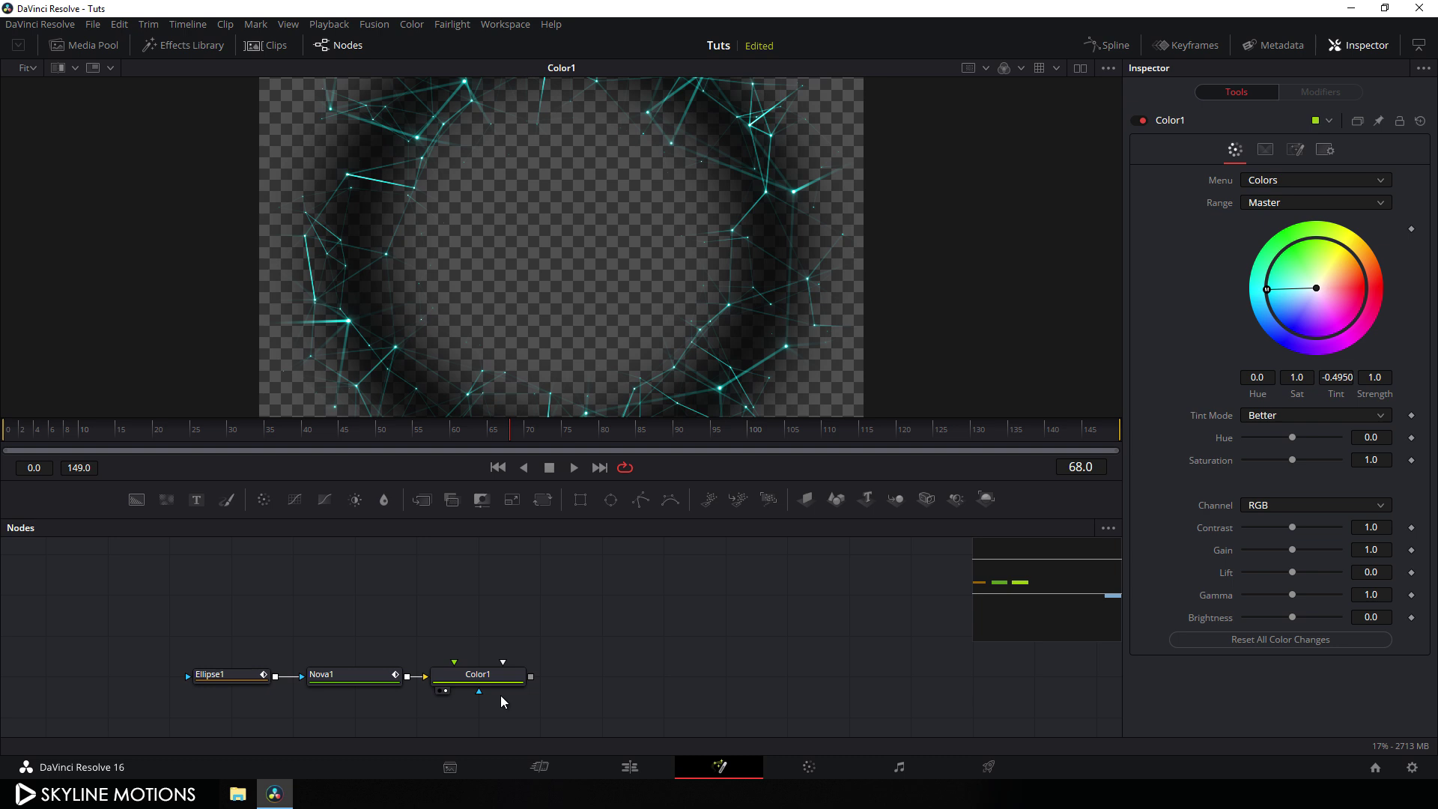
Paste a copy of the Ellipse1, Nova1 and Color1 nodes above the original chain.
left_click_drag(179, 645, 537, 710)
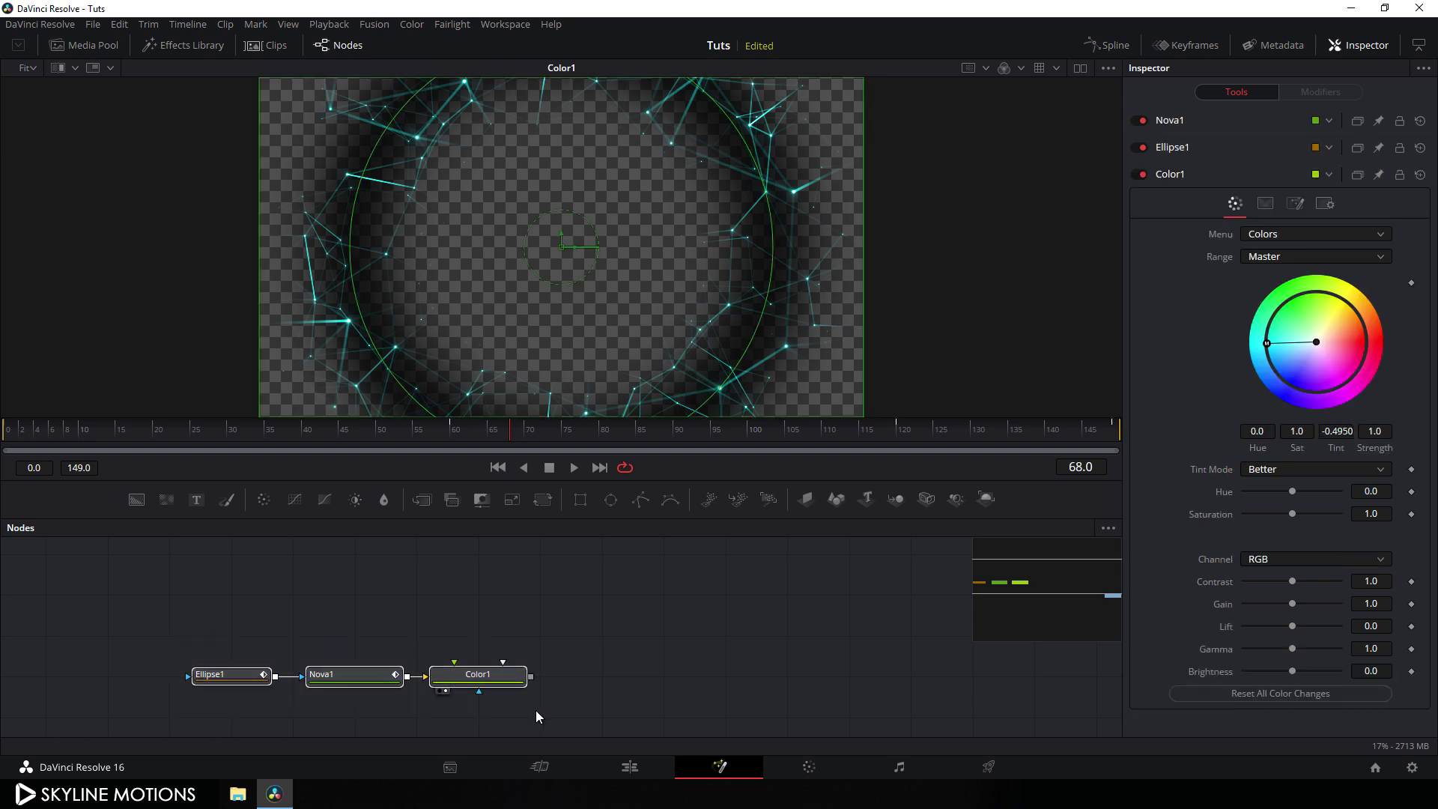
left_click(434, 631)
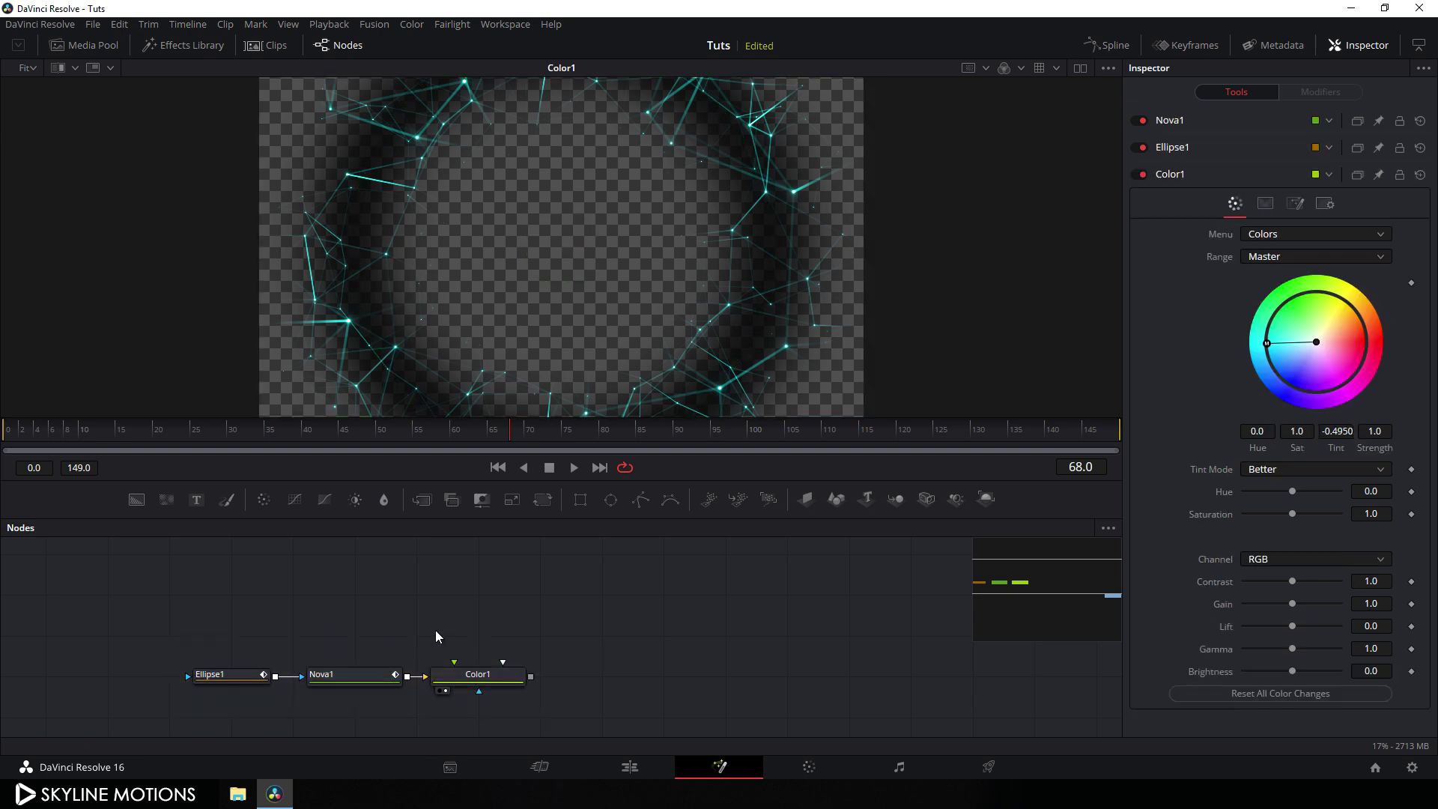
key("ctrl+v")
left_click_drag(650, 651, 510, 647)
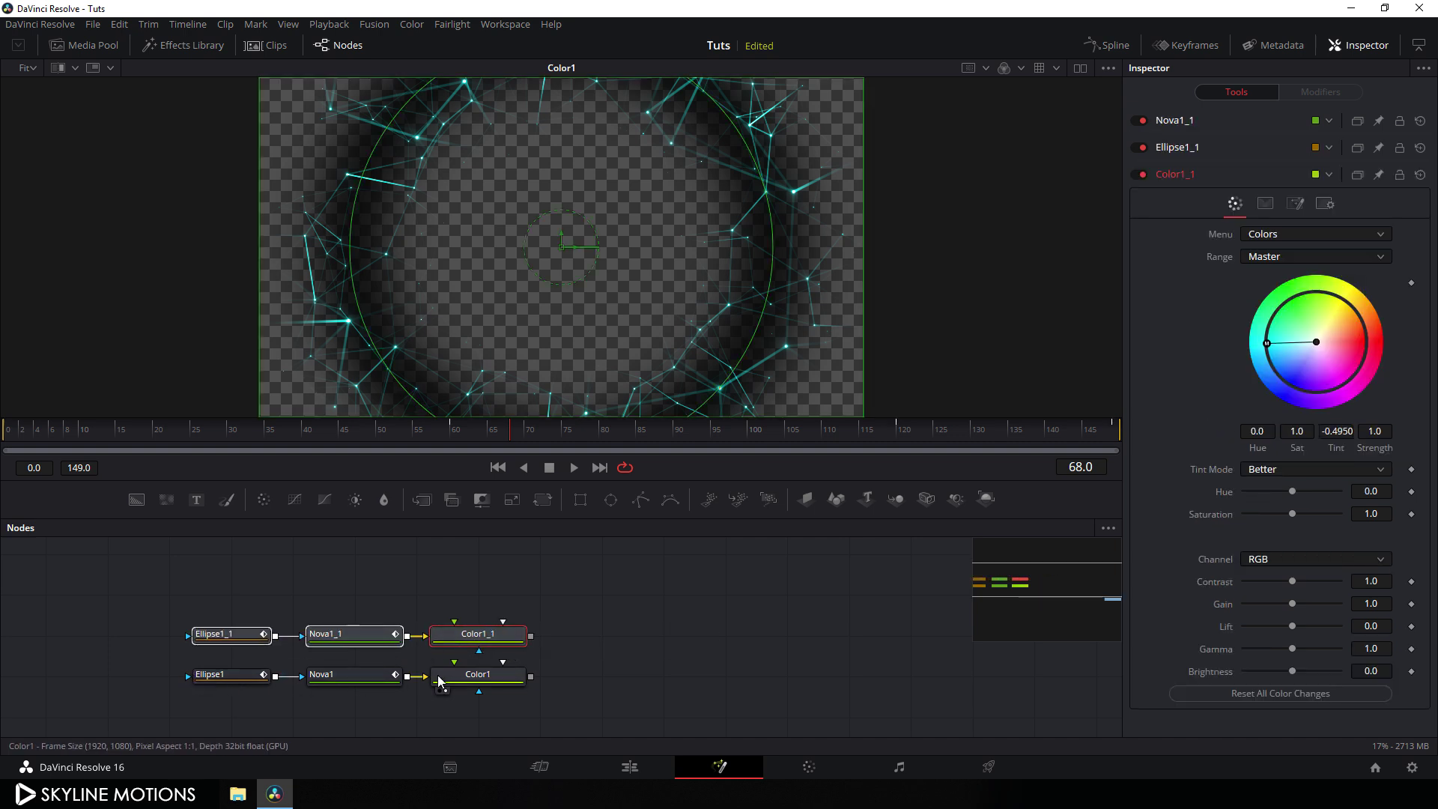
left_click(592, 655)
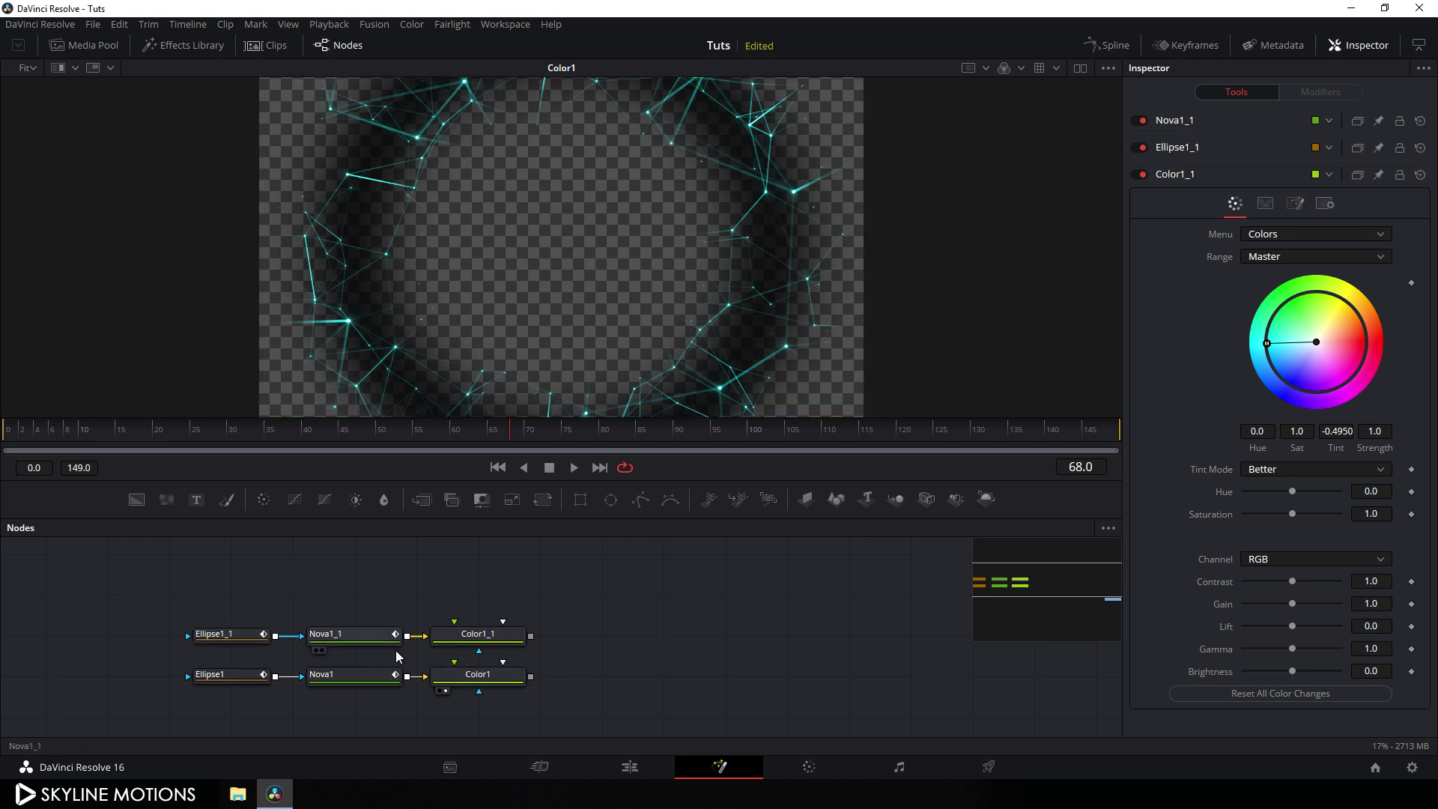
Rename the copied nodes Ellipse2, Nova2 and Color2.
left_click(229, 638)
key("F2")
type("Ellipse2")
key("Return")
left_click(339, 635)
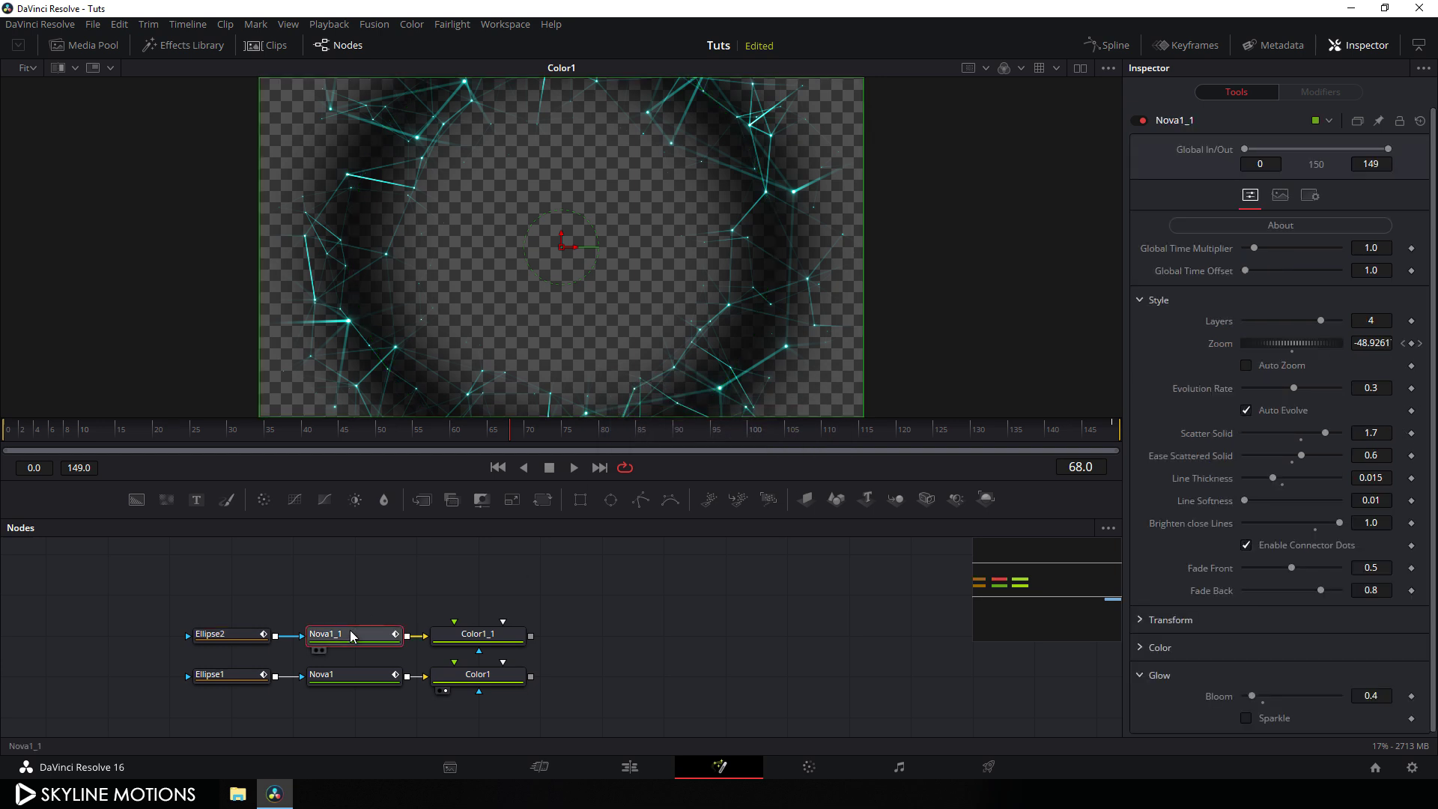
key("F2")
type("Nova2")
key("Return")
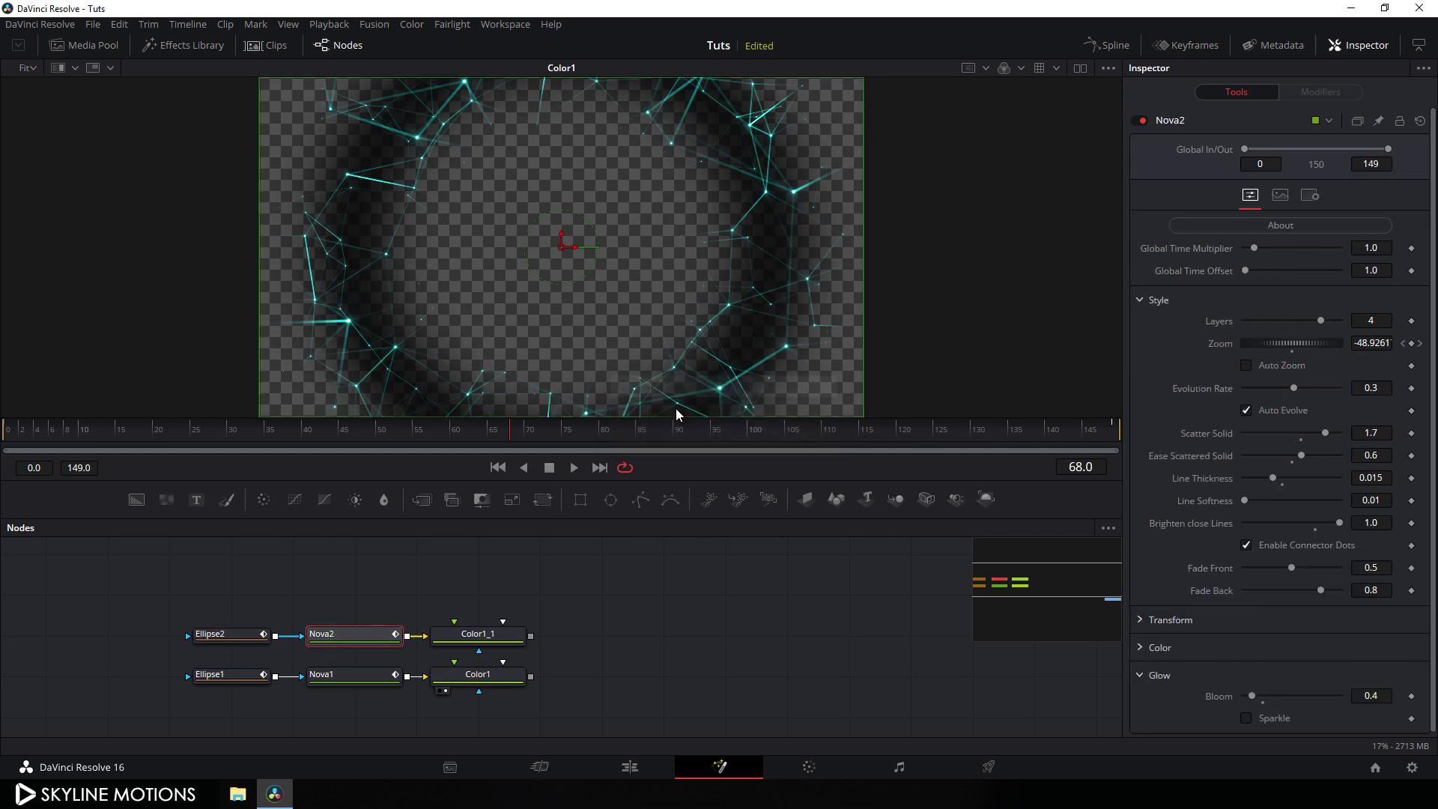
left_click(487, 630)
key("F2")
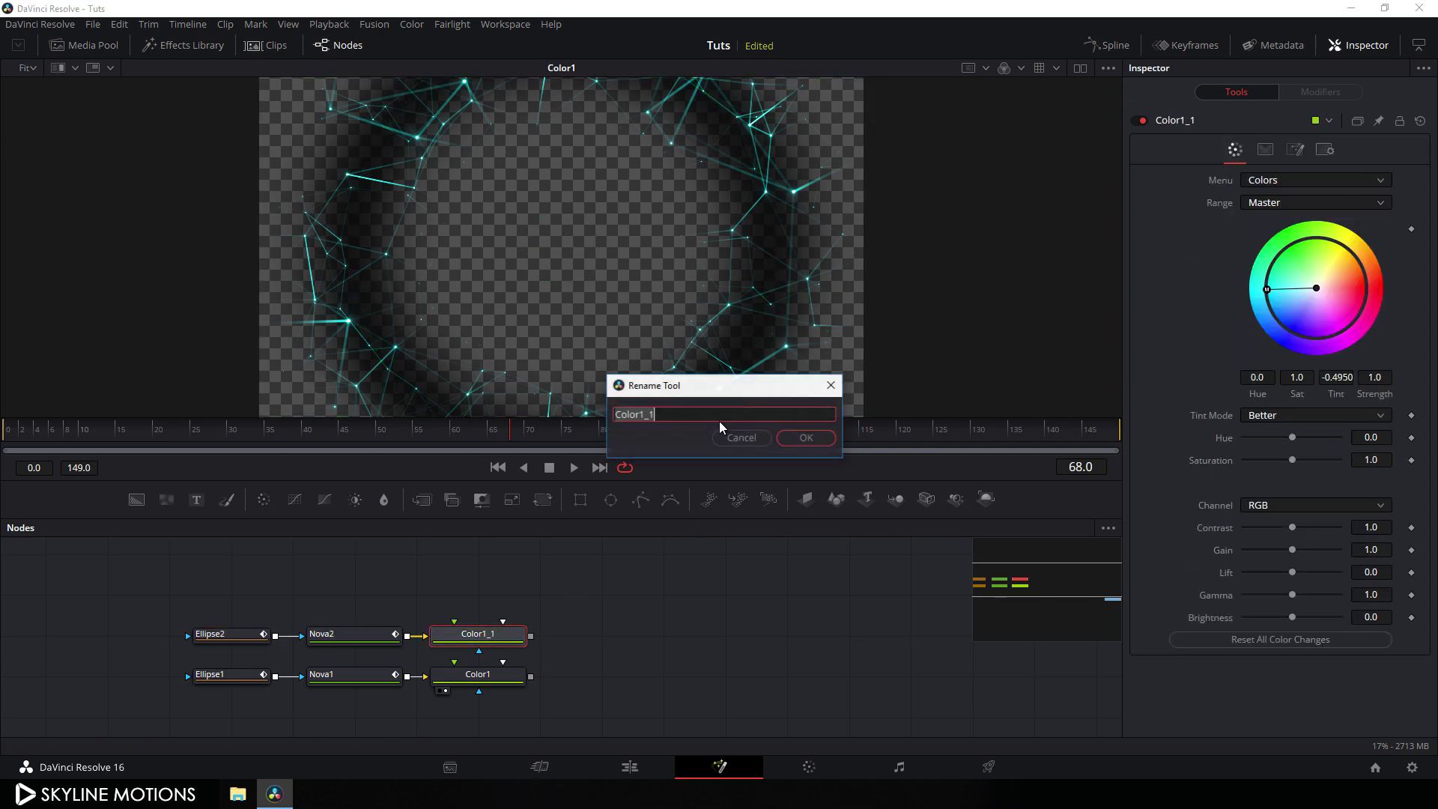
left_click(681, 414)
key("BackSpace")
key("BackSpace")
key("BackSpace")
type("2")
left_click(806, 442)
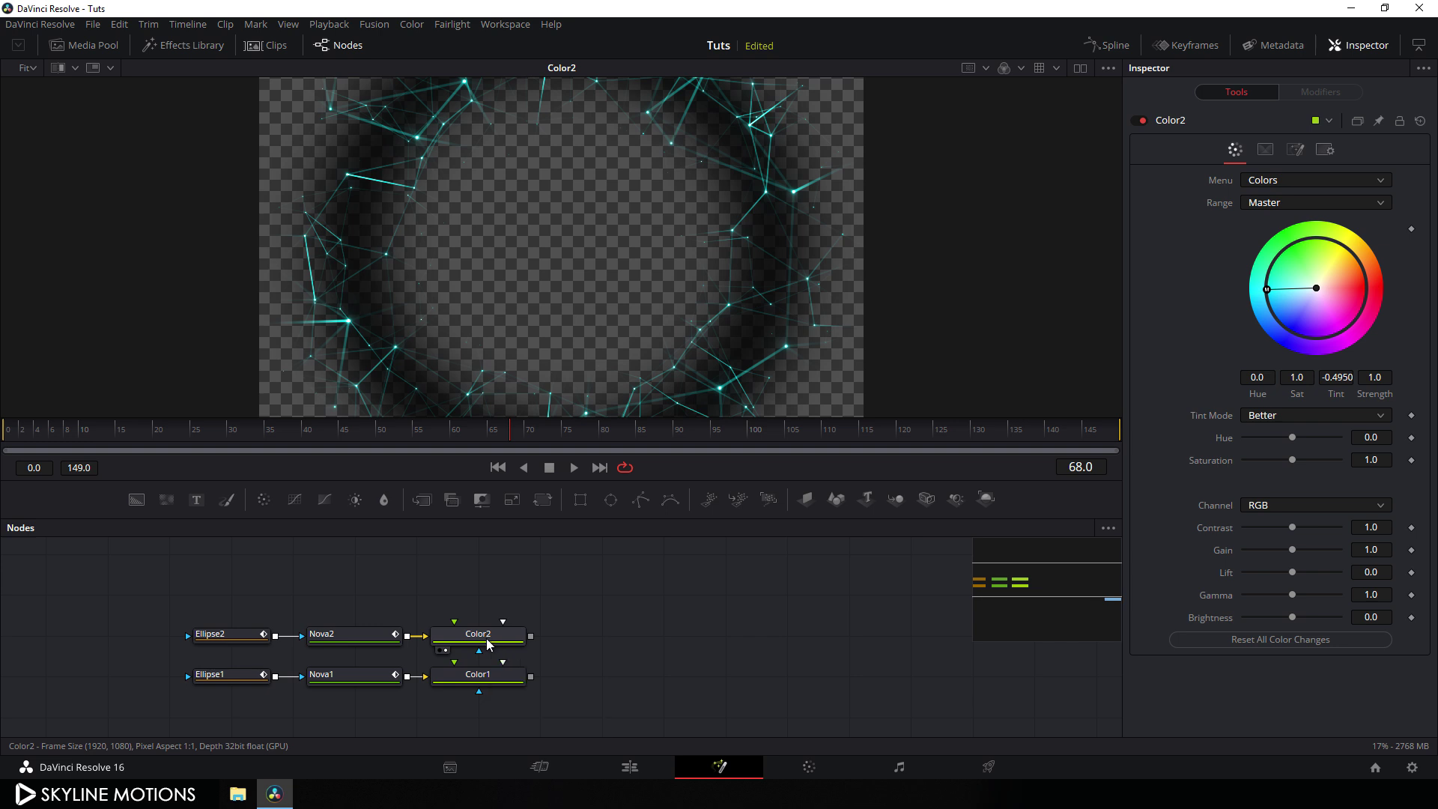
Shift Color2's tint from cyan to green (Tint -0.5805).
left_click(487, 638)
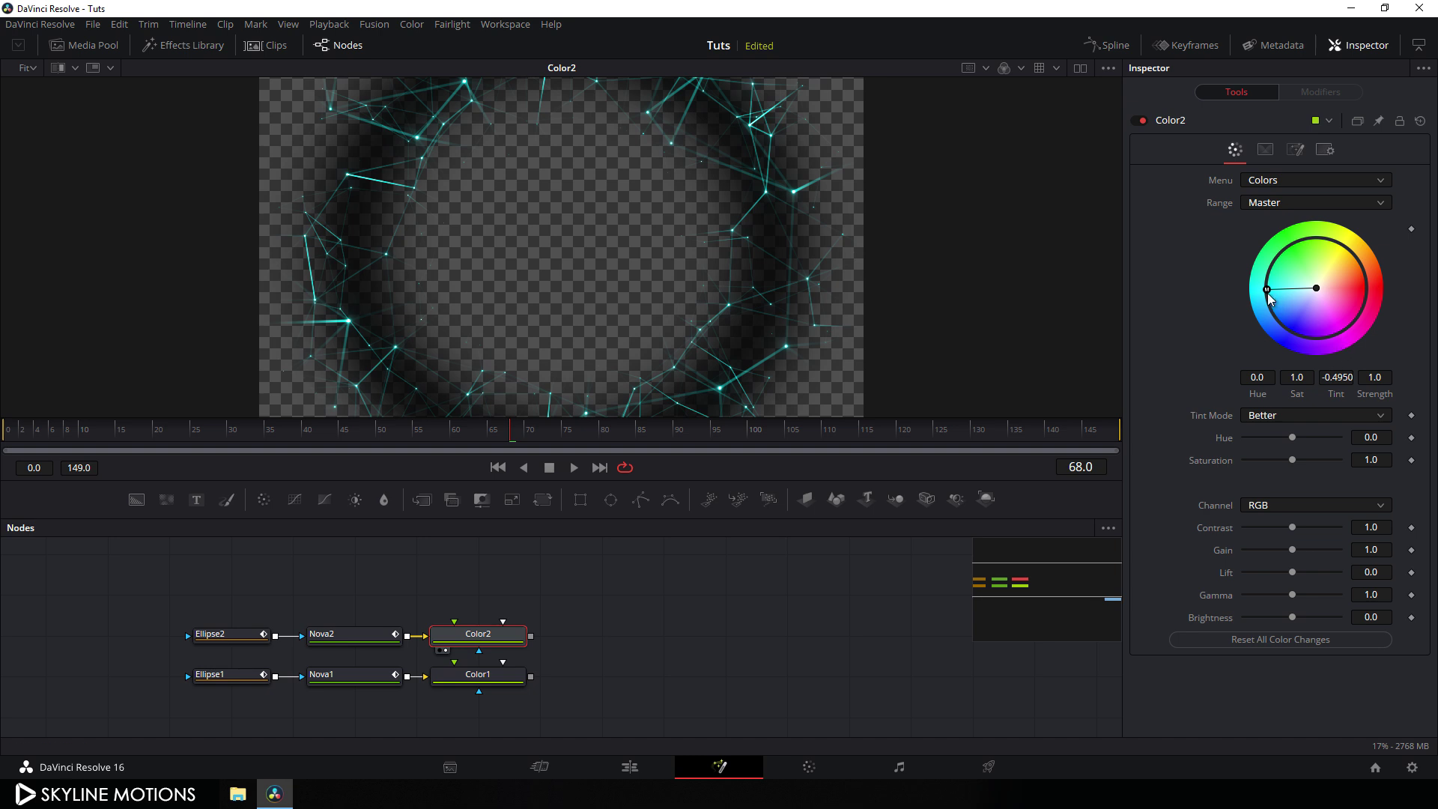
left_click_drag(1268, 290, 1166, 205)
Bring up Ellipse2's Width and Height curves in the Spline editor.
left_click(227, 635)
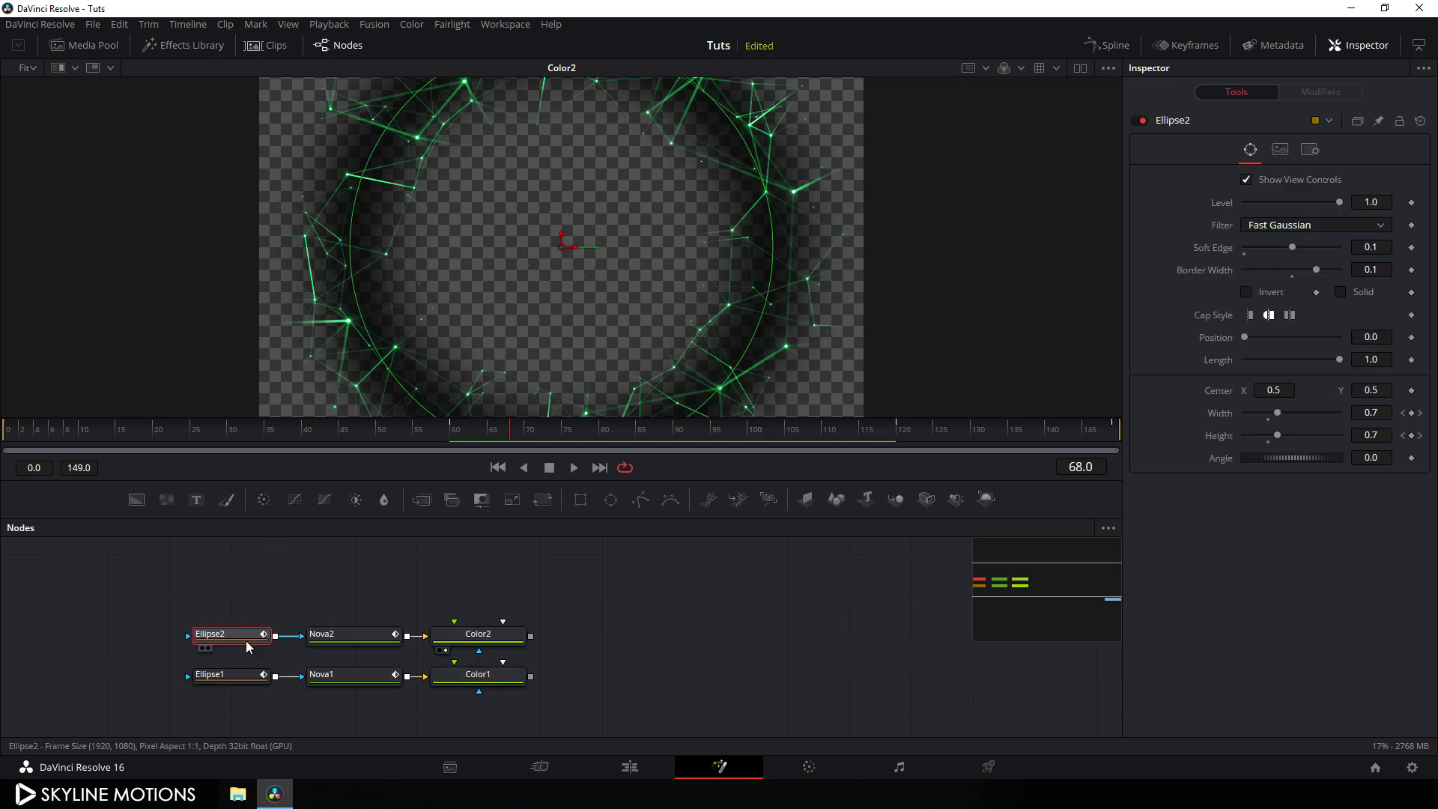
left_click(1095, 52)
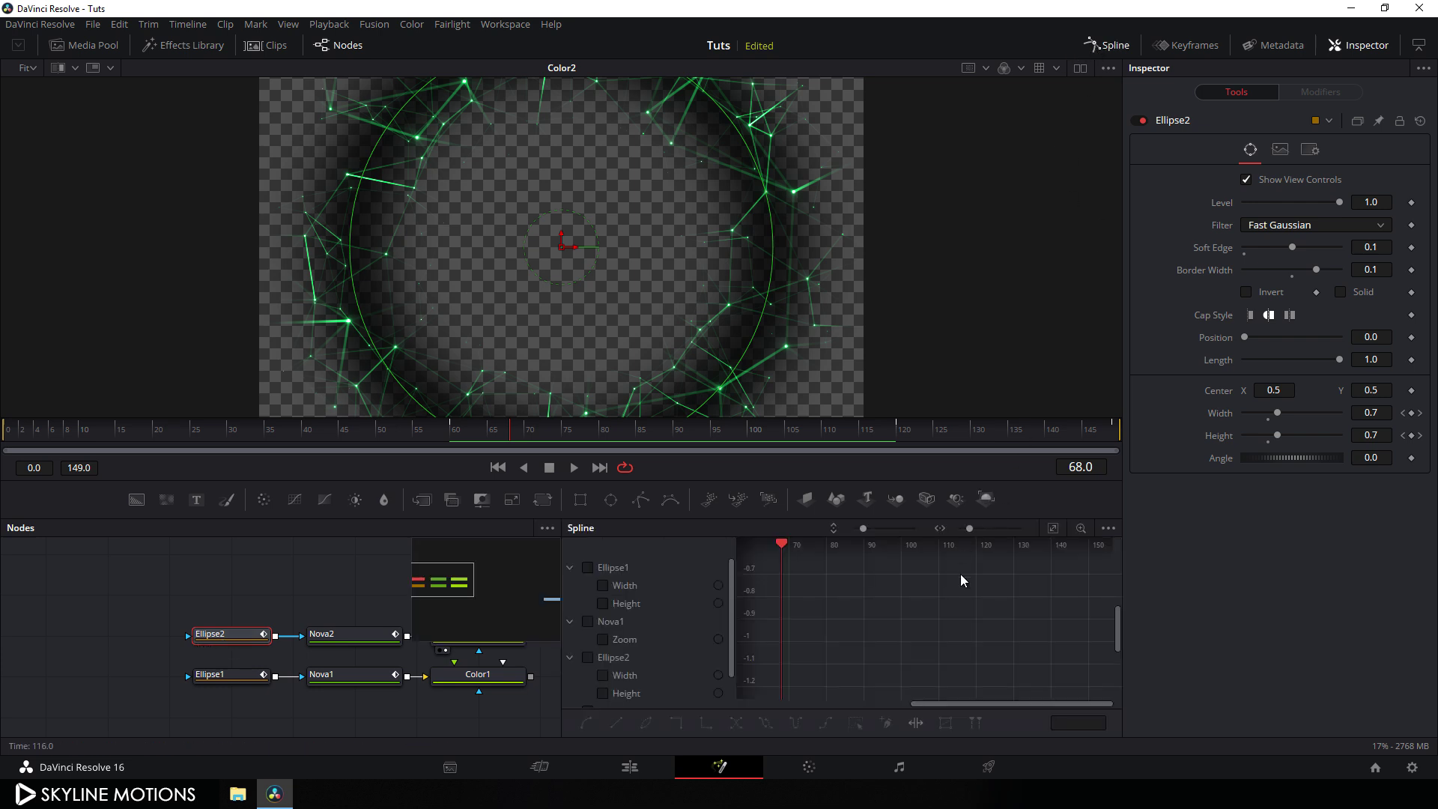
left_click(17, 567)
left_click(16, 585)
left_click(17, 603)
left_click(17, 622)
left_click(36, 603)
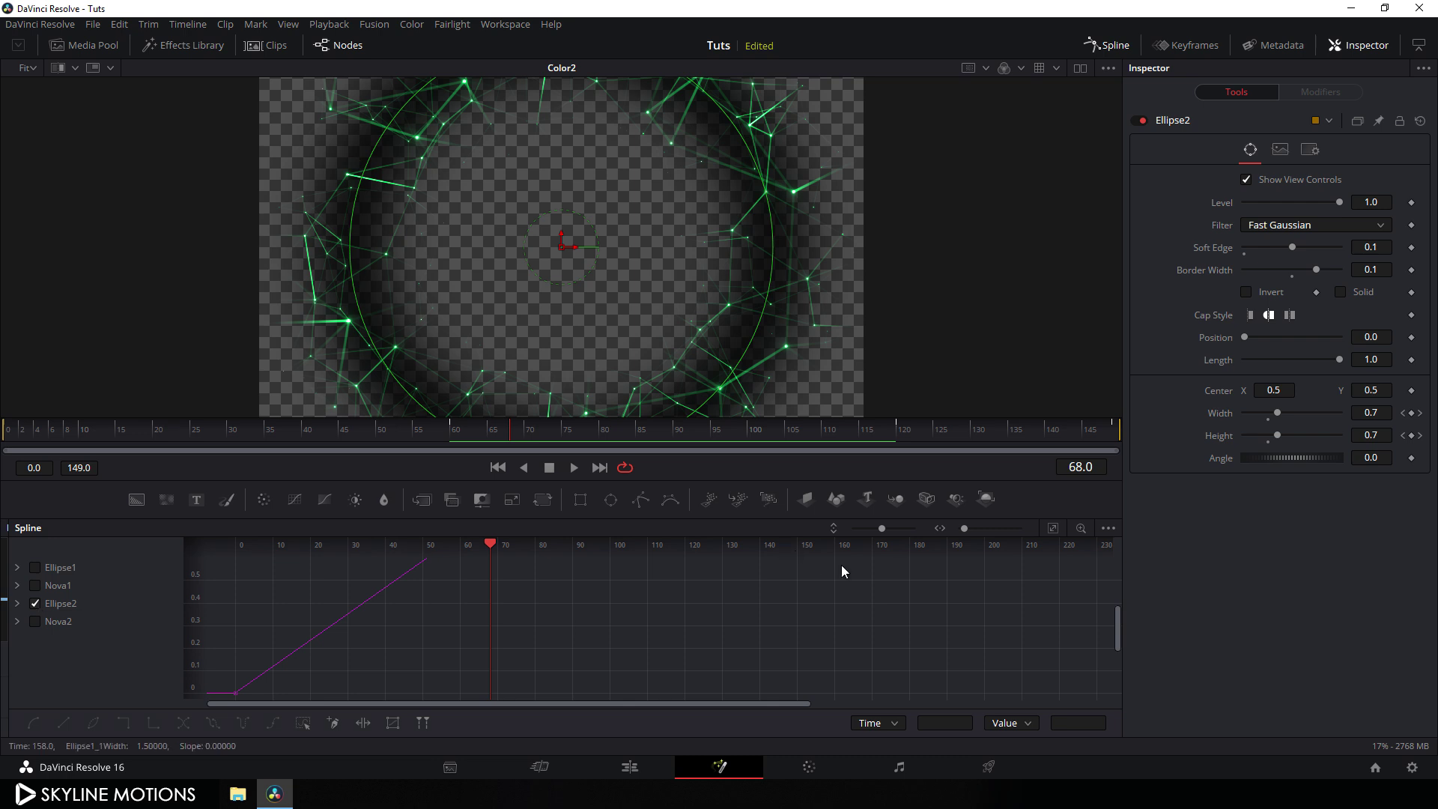
left_click(1053, 529)
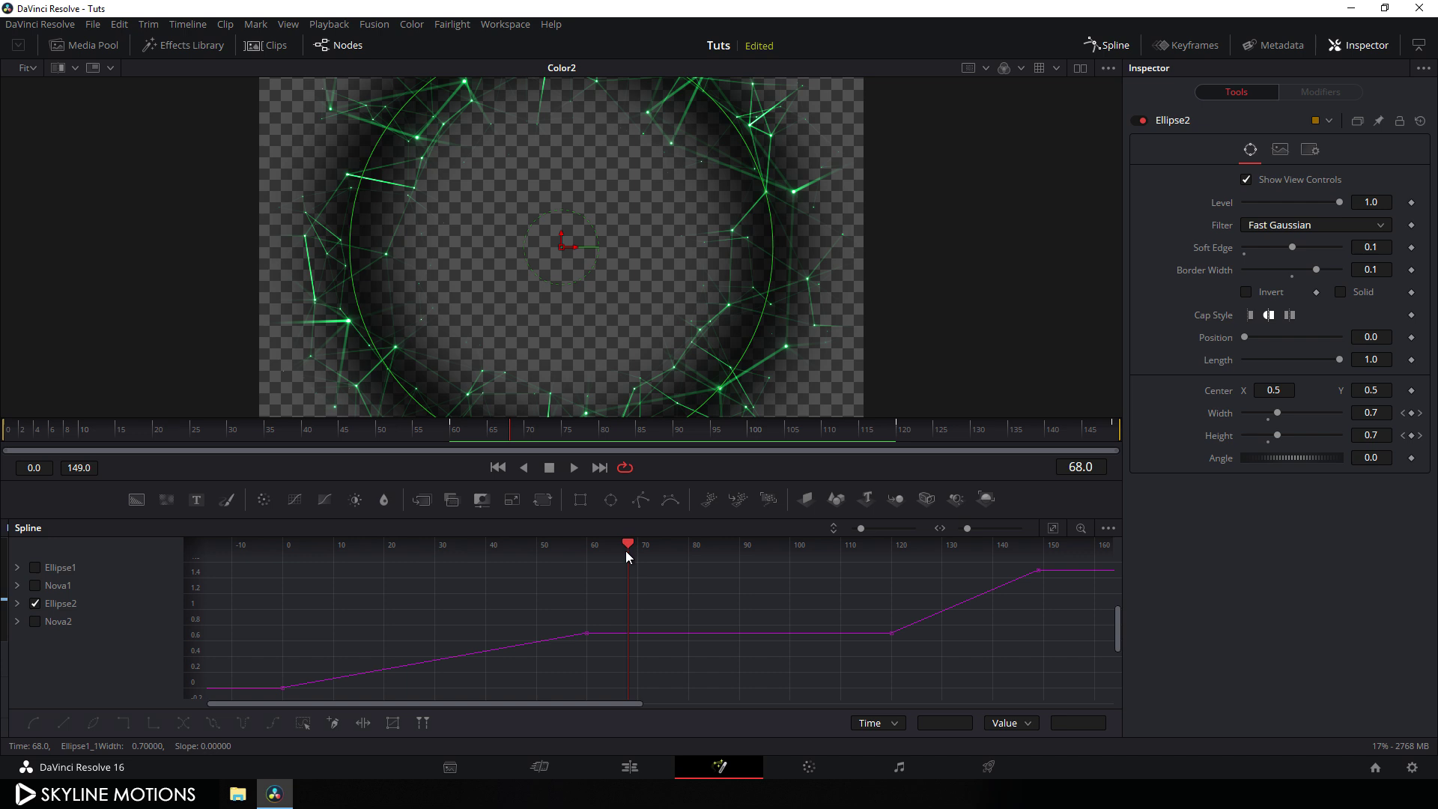
left_click_drag(607, 599, 267, 694)
left_click(17, 607)
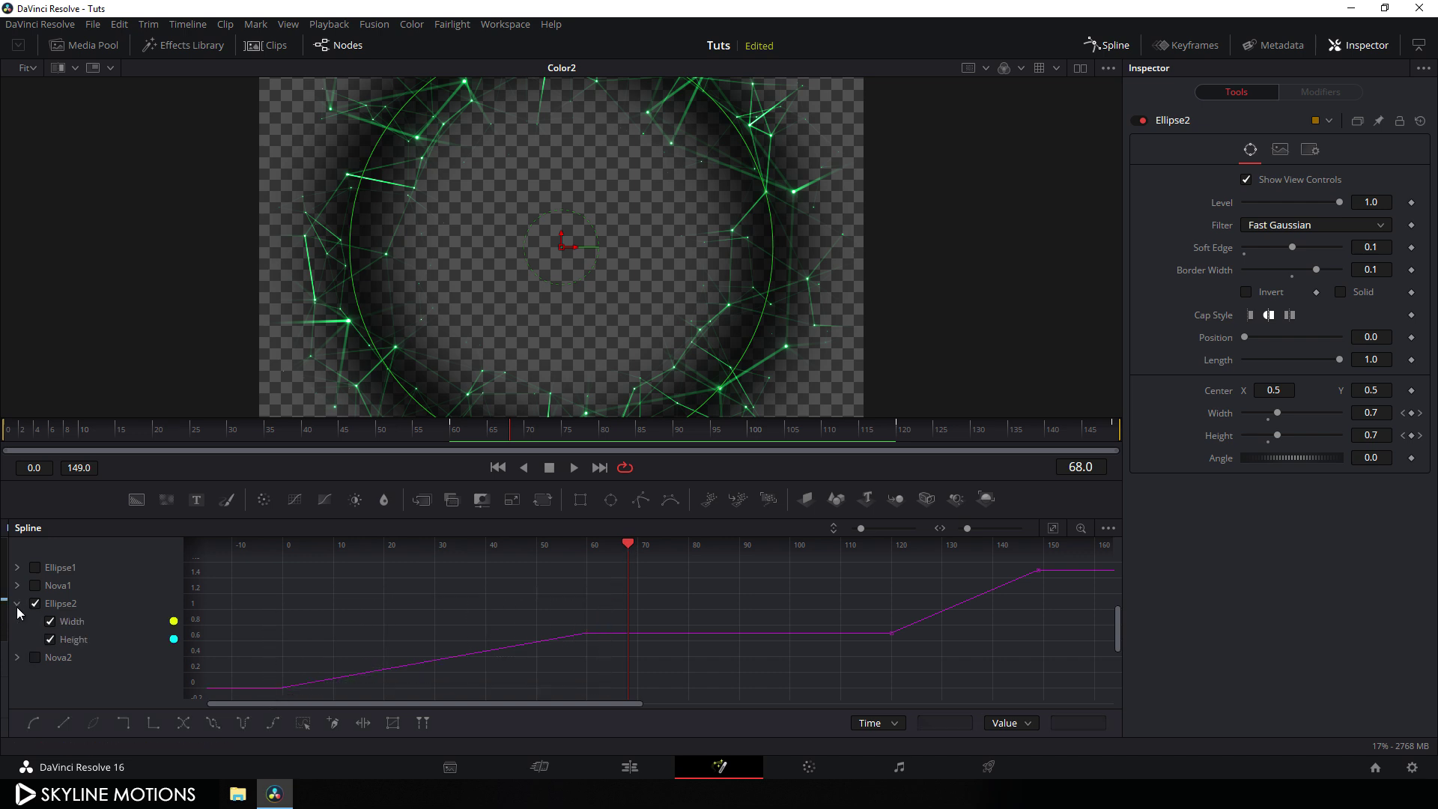
Shift Ellipse2's Width keyframes so the animation starts at frame 15.
left_click(51, 640)
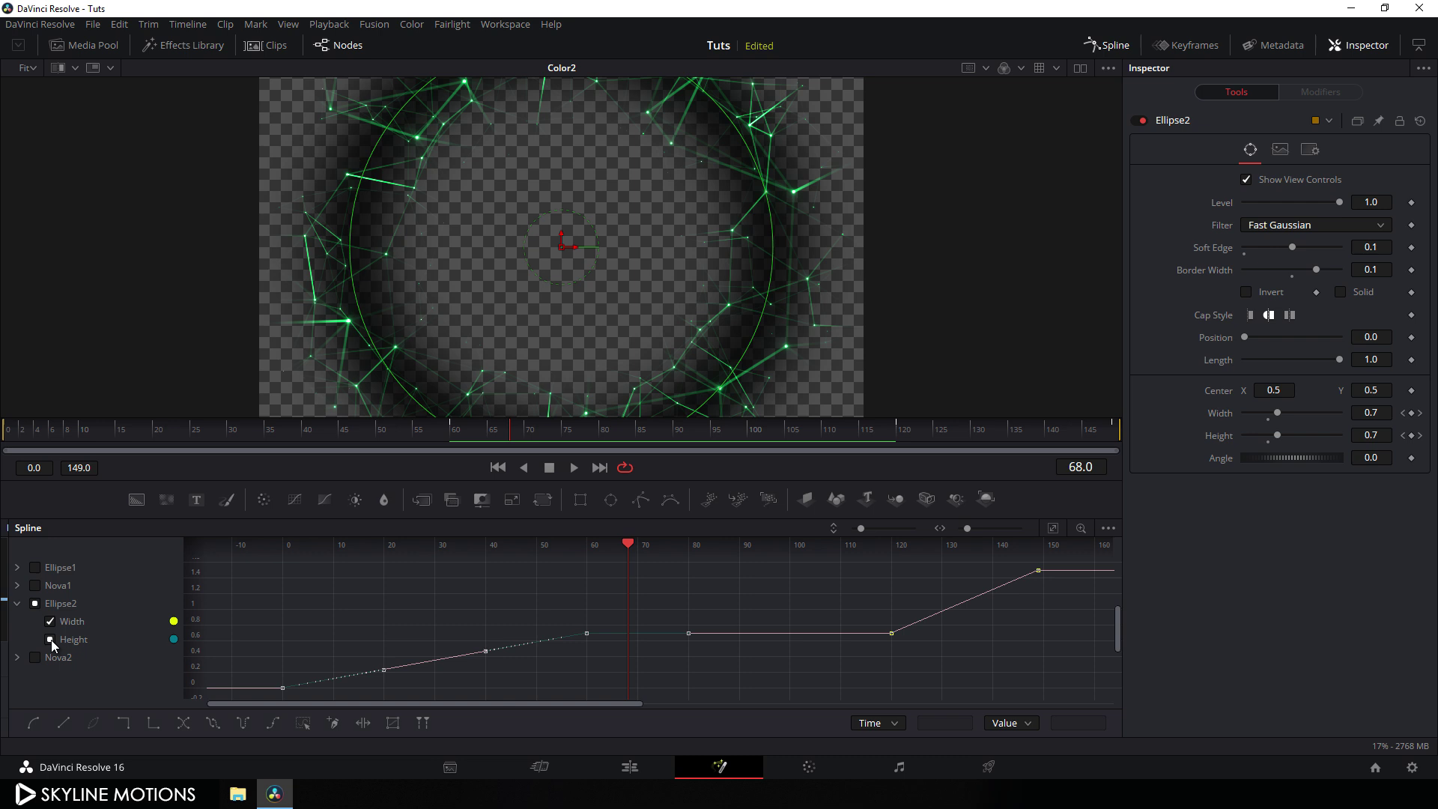
left_click_drag(603, 624, 264, 692)
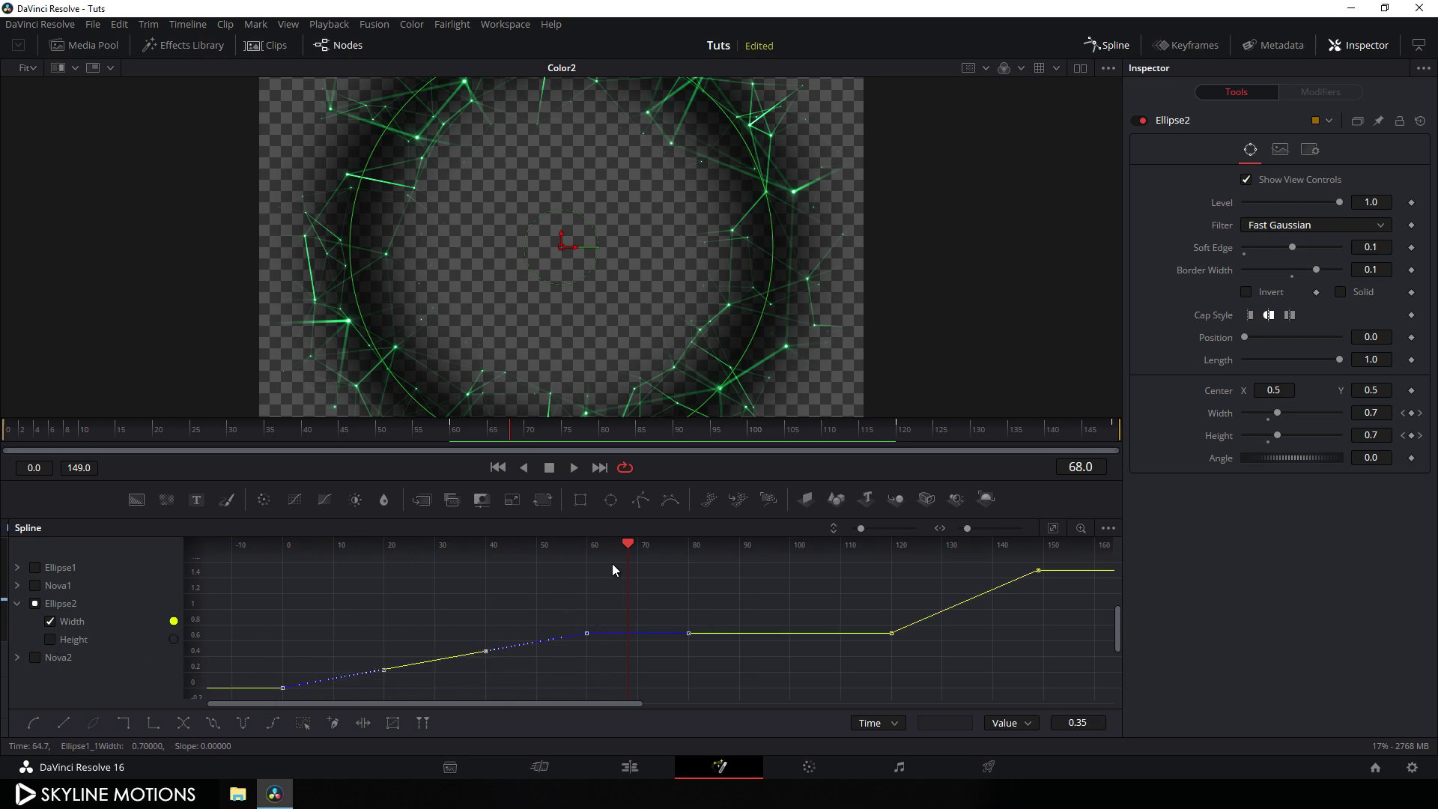
left_click_drag(626, 545, 355, 563)
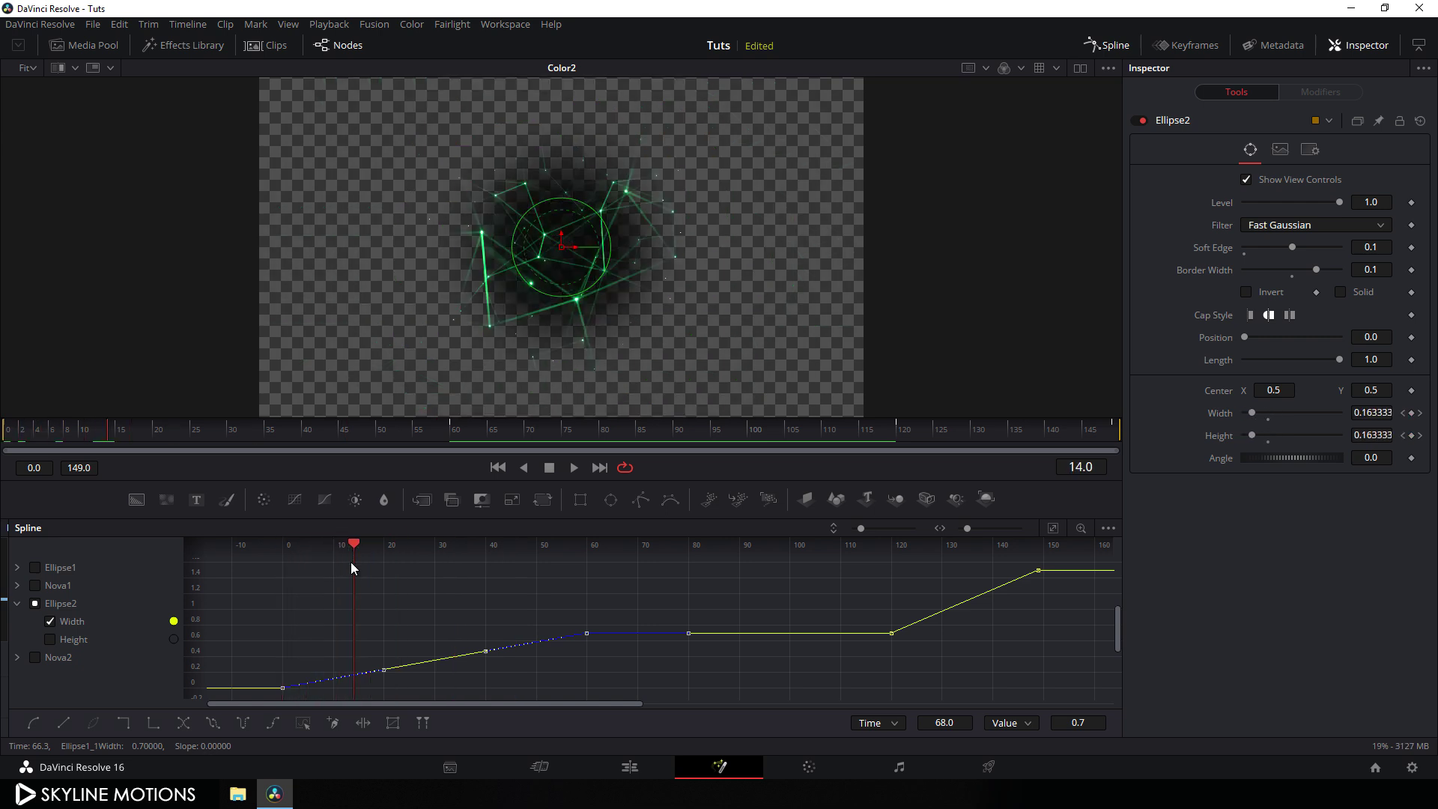
left_click(355, 545)
left_click_drag(355, 545, 360, 547)
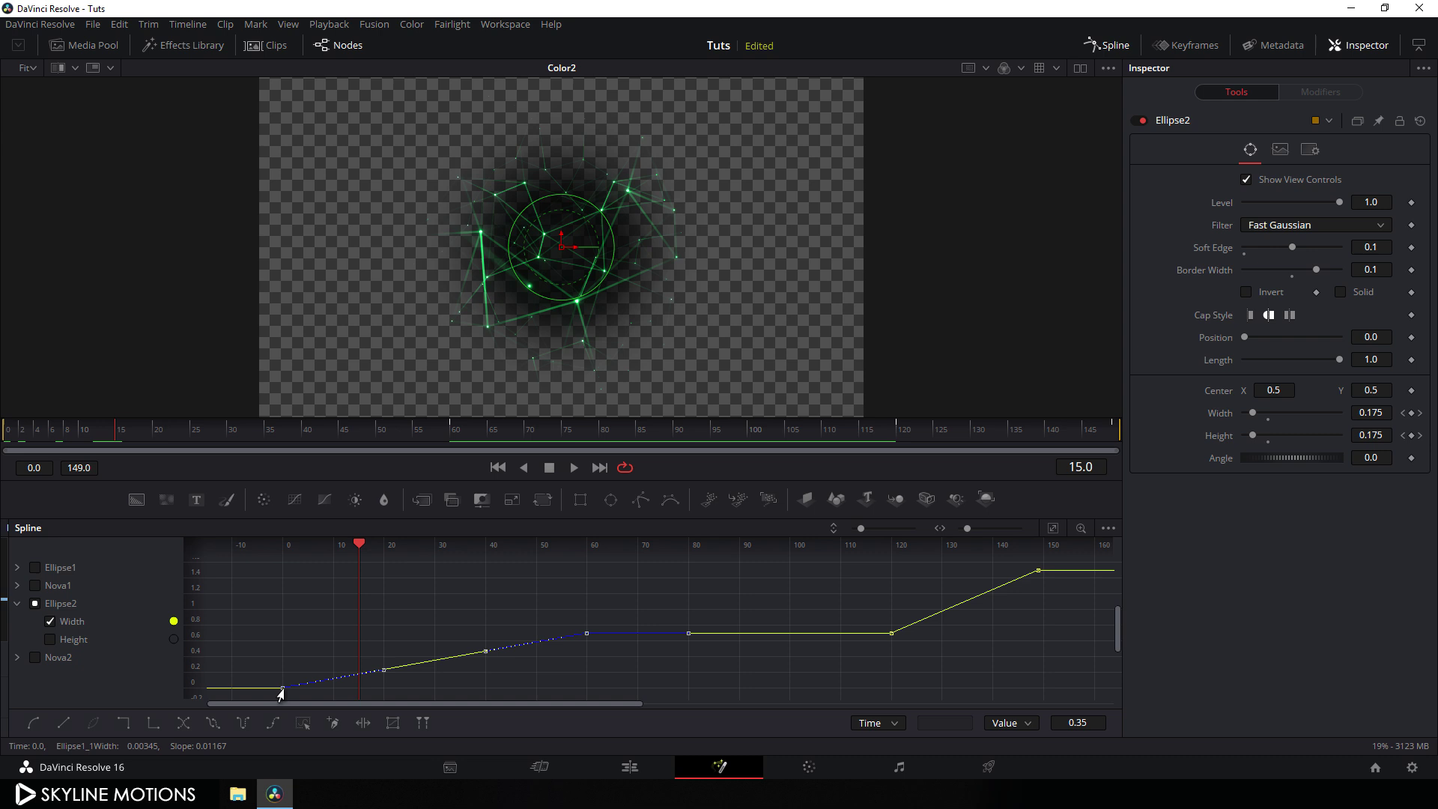
left_click_drag(282, 691, 359, 691)
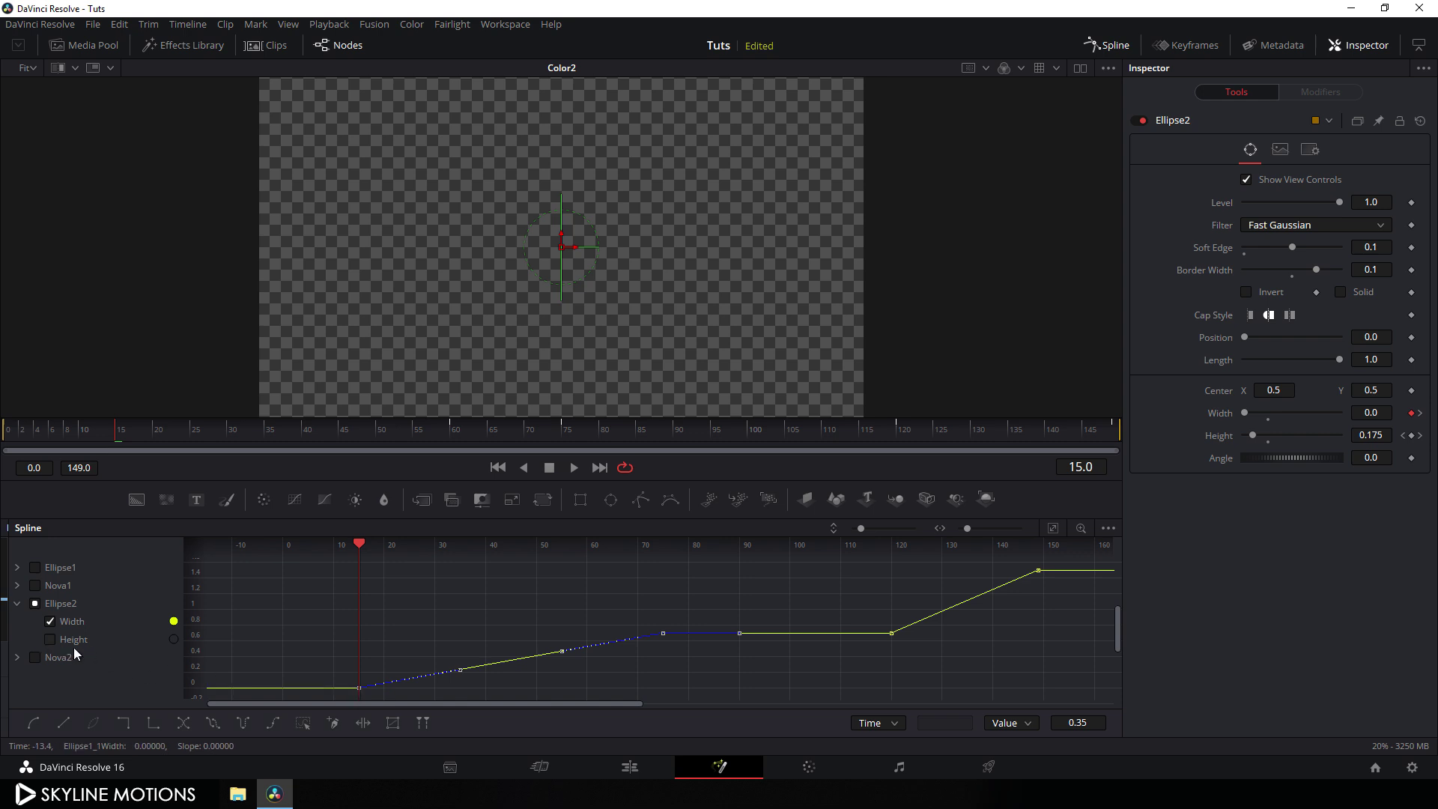
Smooth Ellipse2's Height keyframes and shift them to start at frame 15.
left_click(49, 621)
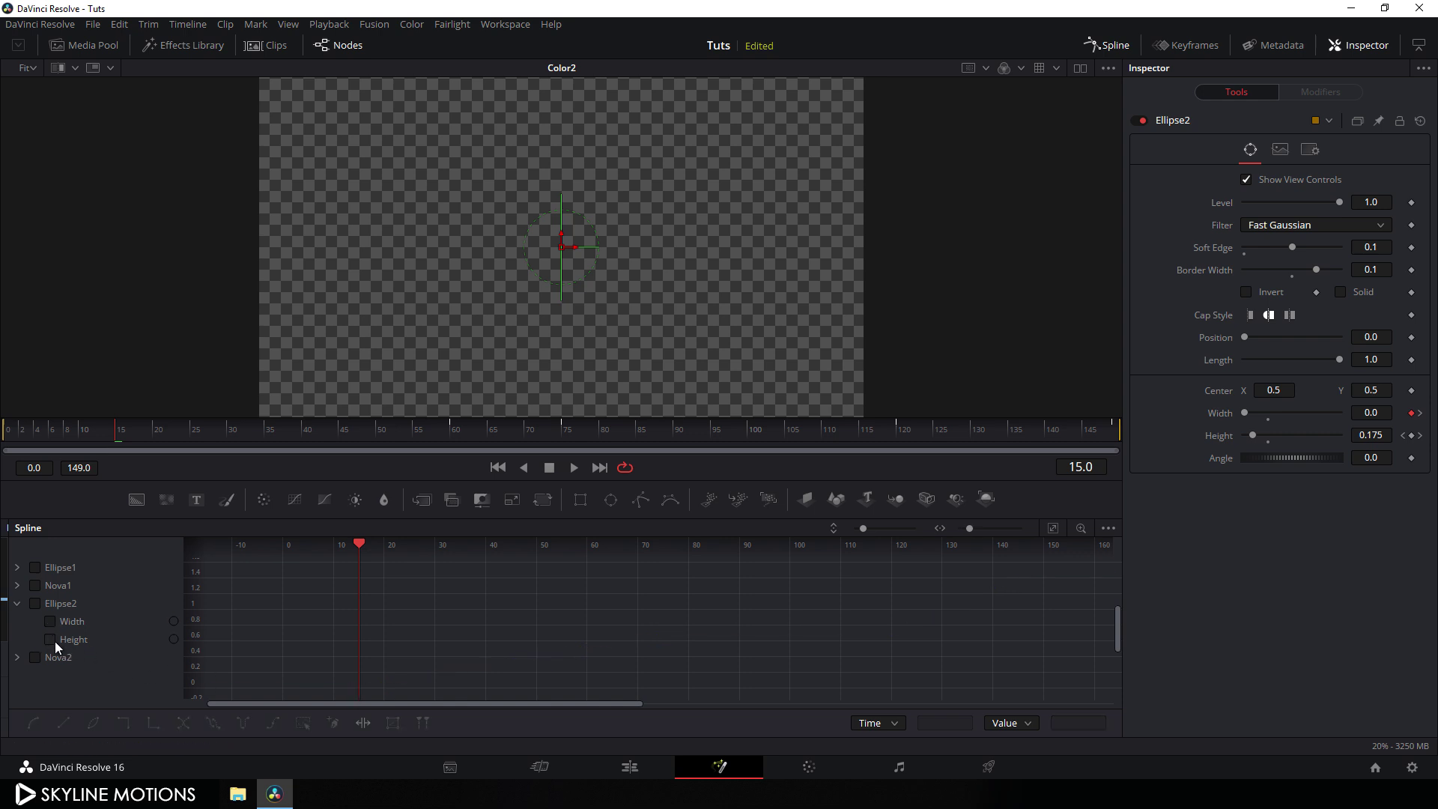
left_click(50, 641)
left_click_drag(613, 605, 267, 704)
key("s")
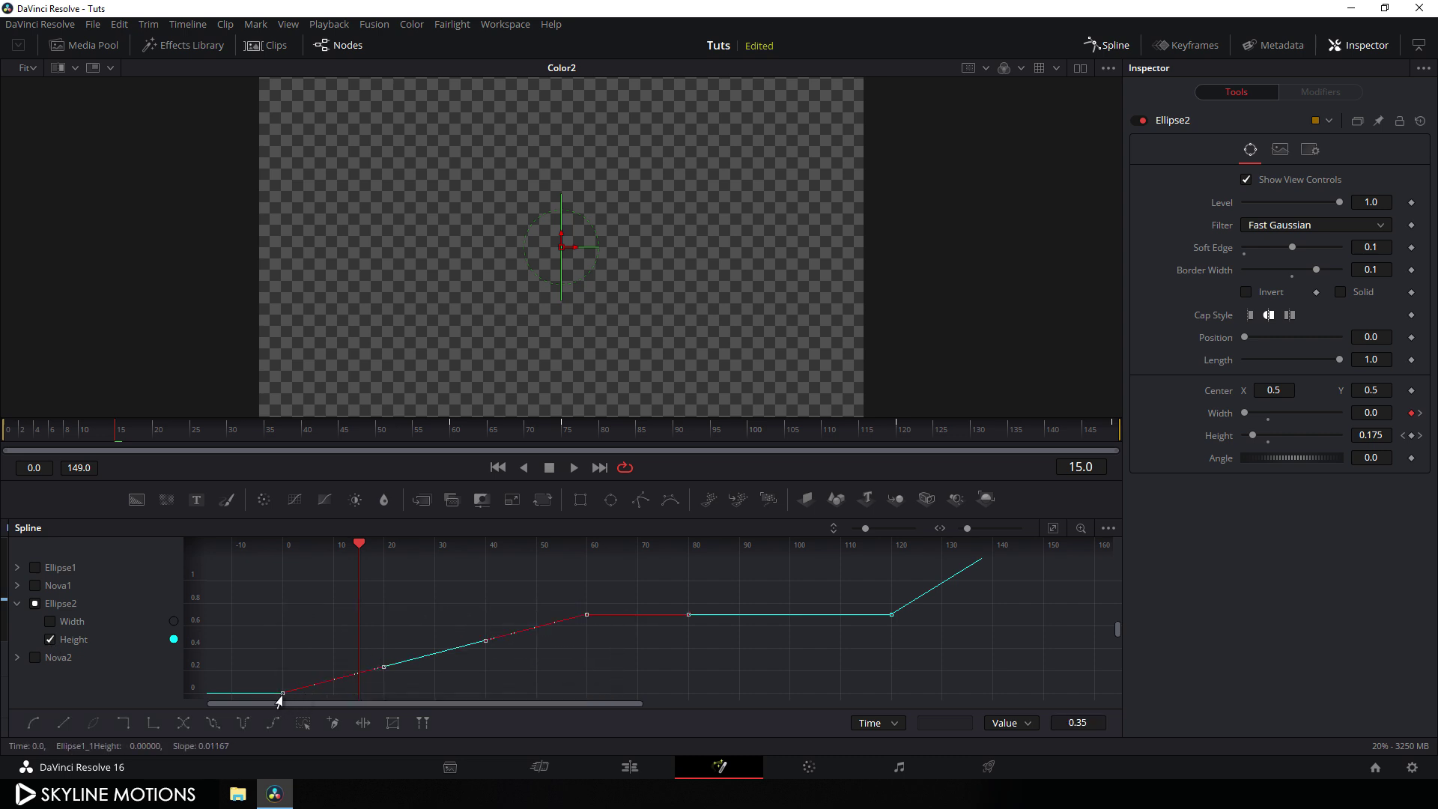
left_click_drag(280, 700, 356, 702)
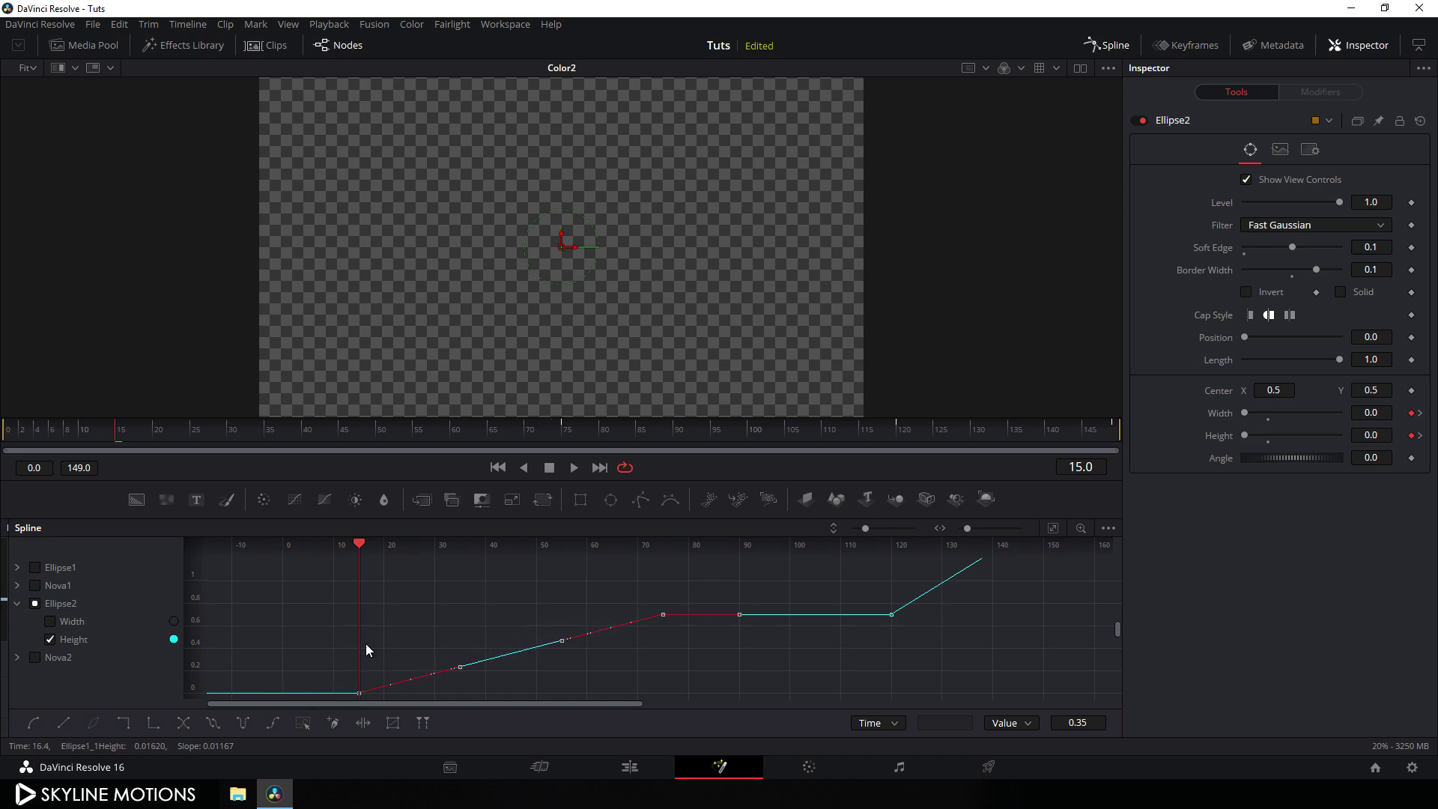
left_click(1103, 54)
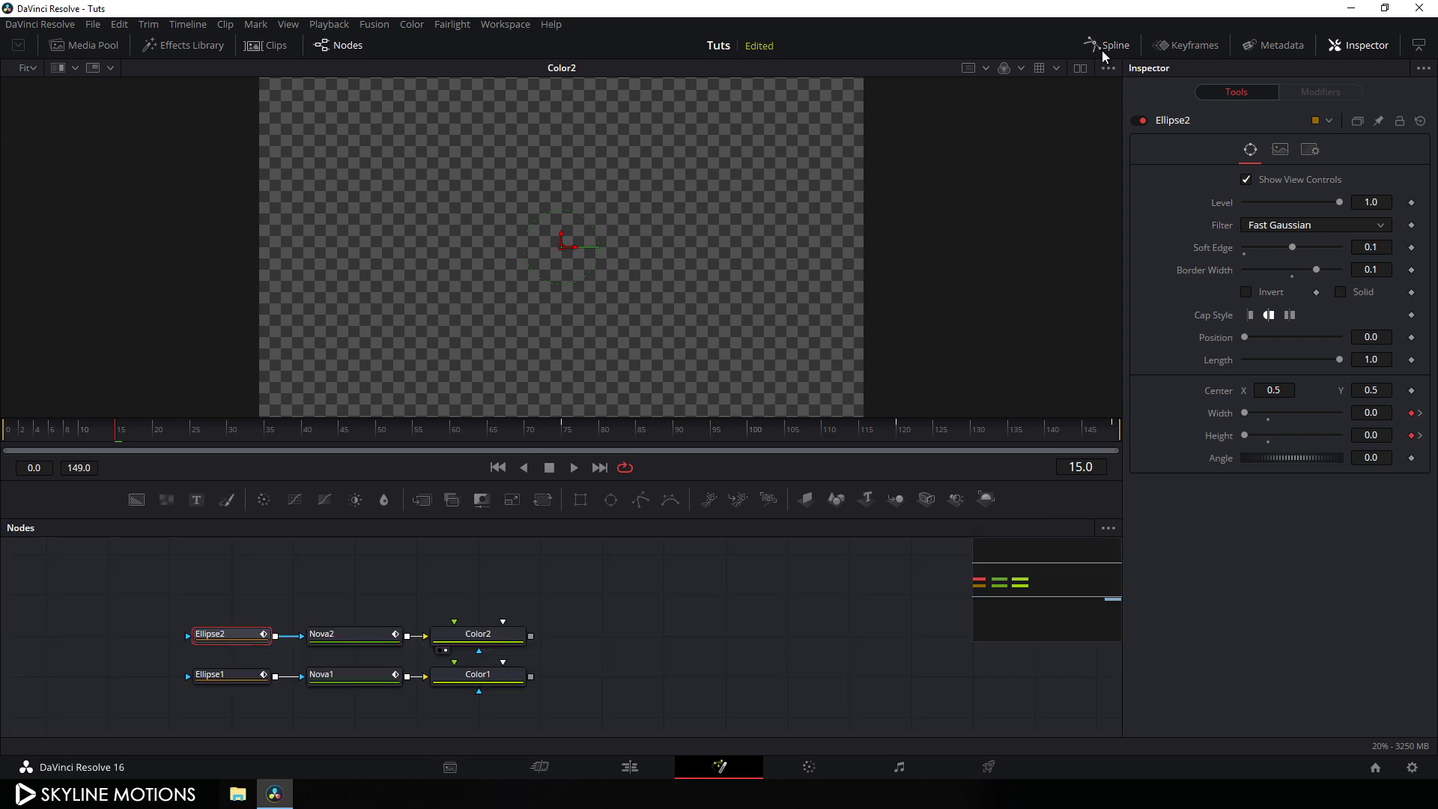
Add a Merge1 node to the right of Color1 in the node graph.
left_click_drag(113, 444, 2, 445)
left_click_drag(515, 669, 539, 184)
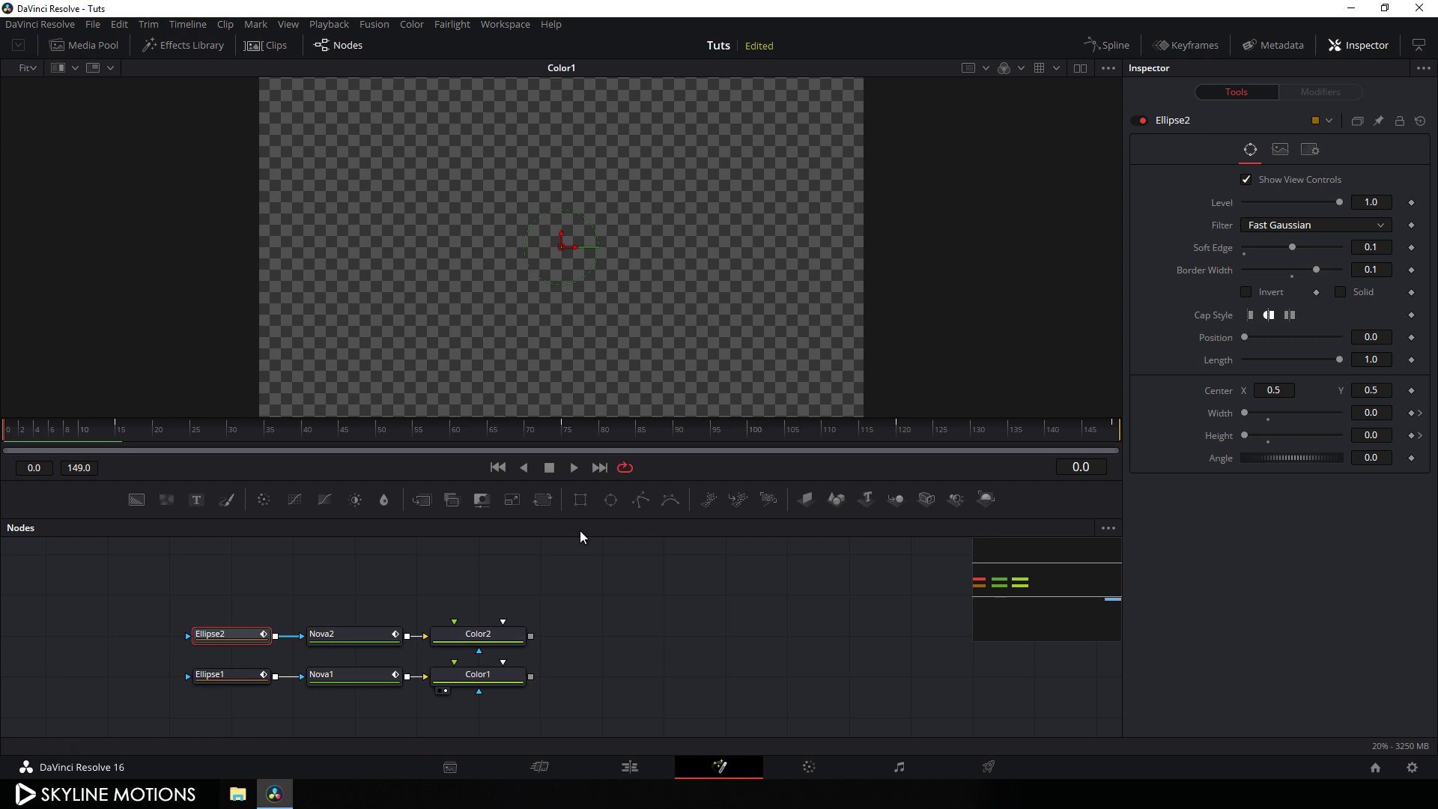
left_click(588, 595)
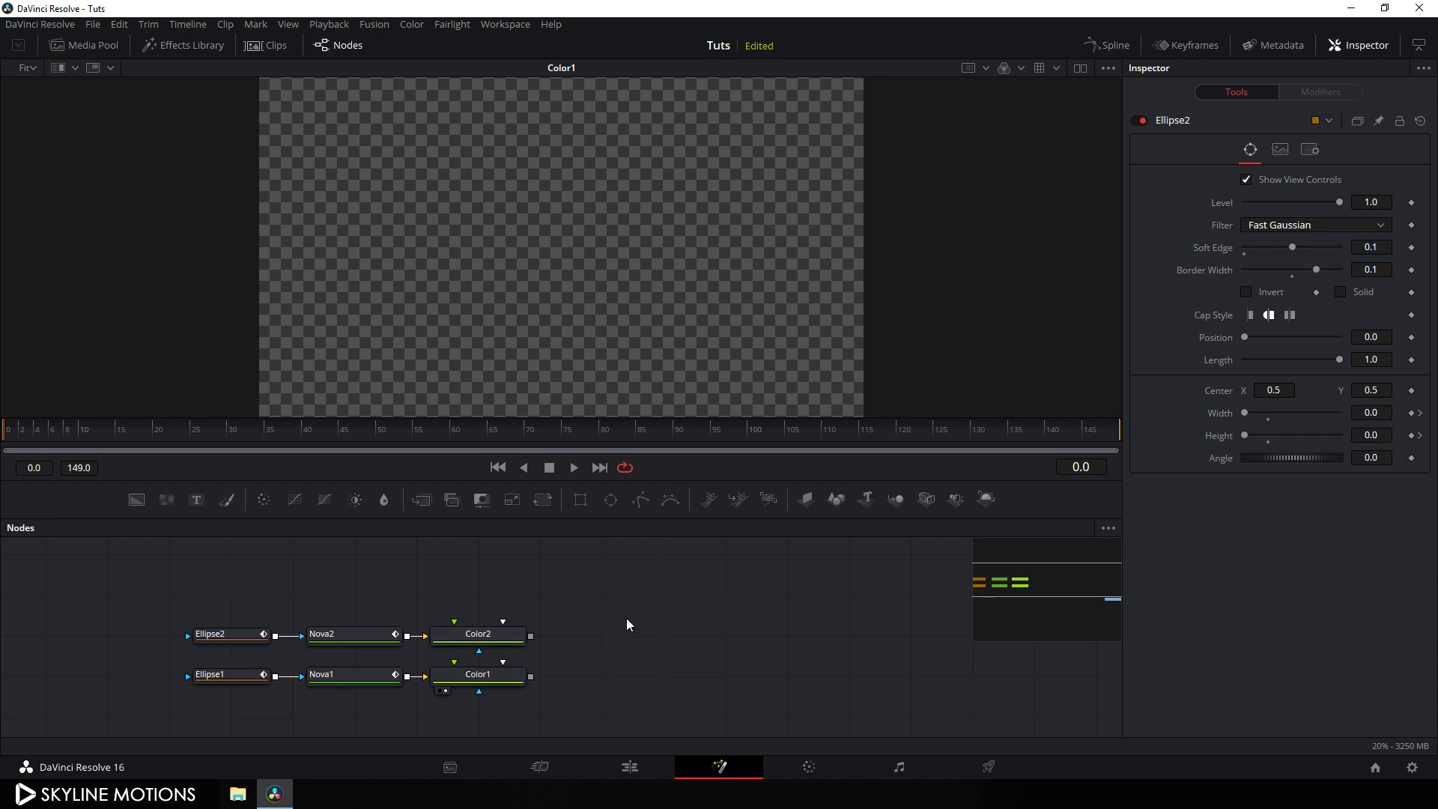
left_click_drag(424, 505, 603, 634)
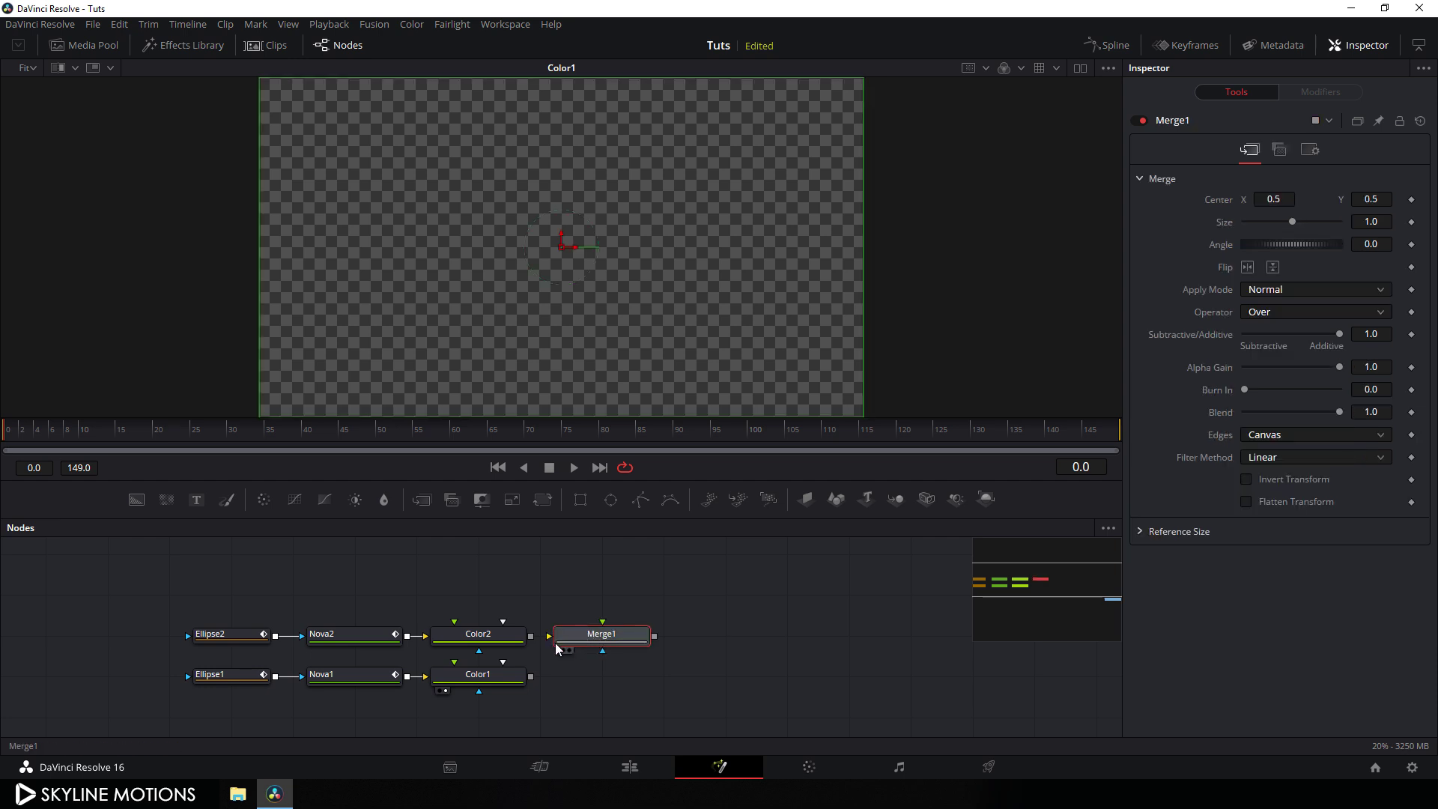
left_click_drag(641, 646, 702, 648)
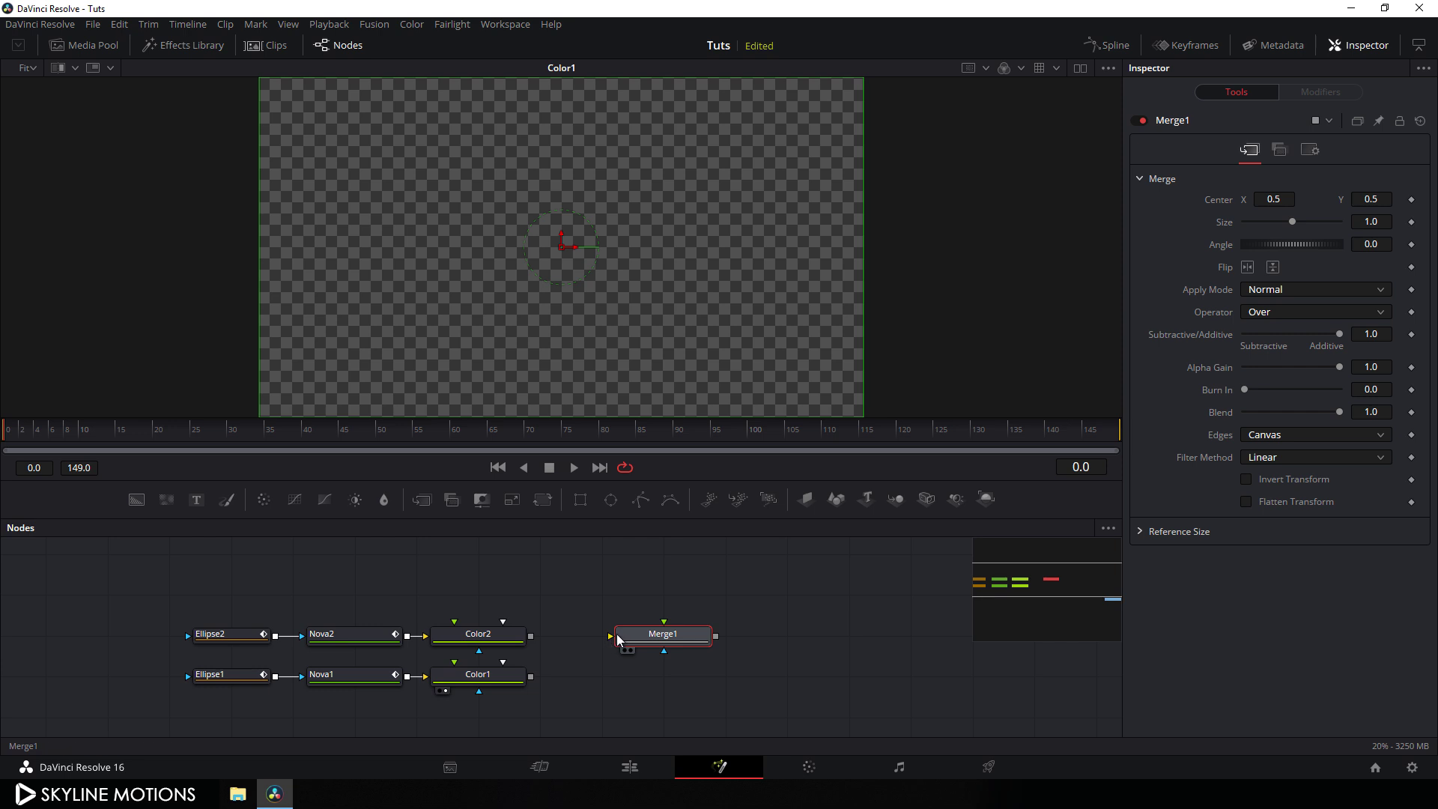
Wire Color1 into Merge1's background and Color2 into its foreground.
left_click(615, 577)
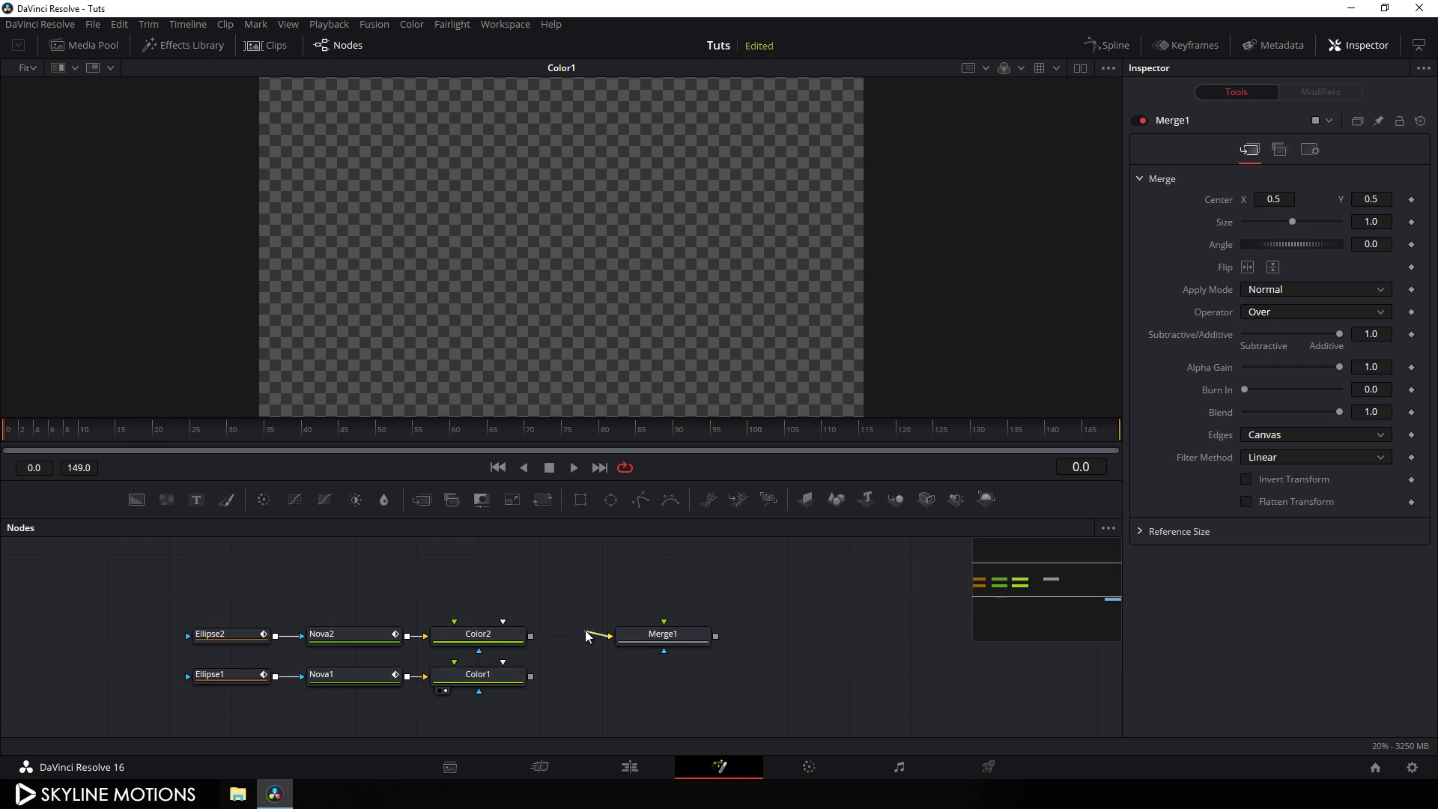
left_click_drag(609, 637, 484, 682)
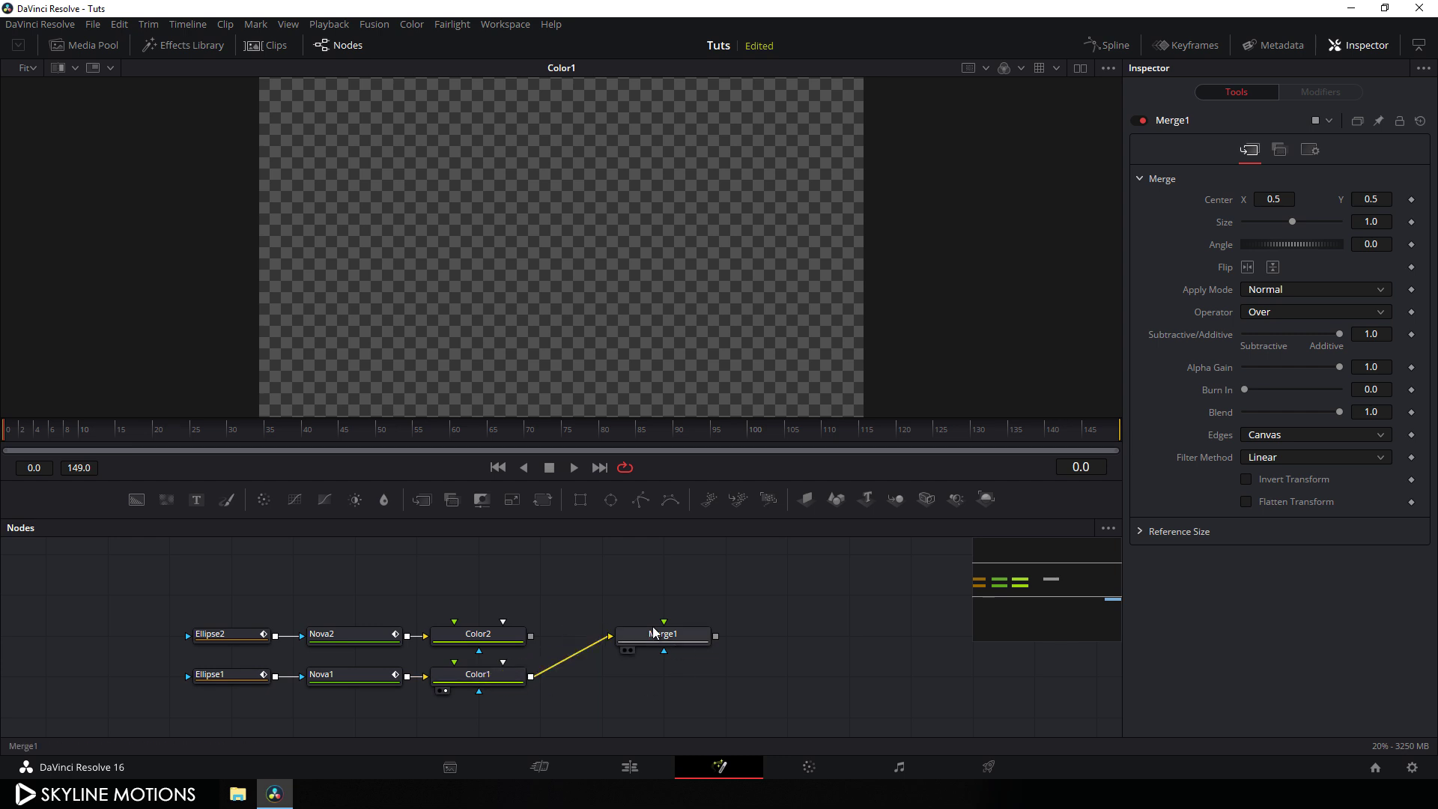
left_click_drag(664, 622, 599, 299)
left_click(547, 433)
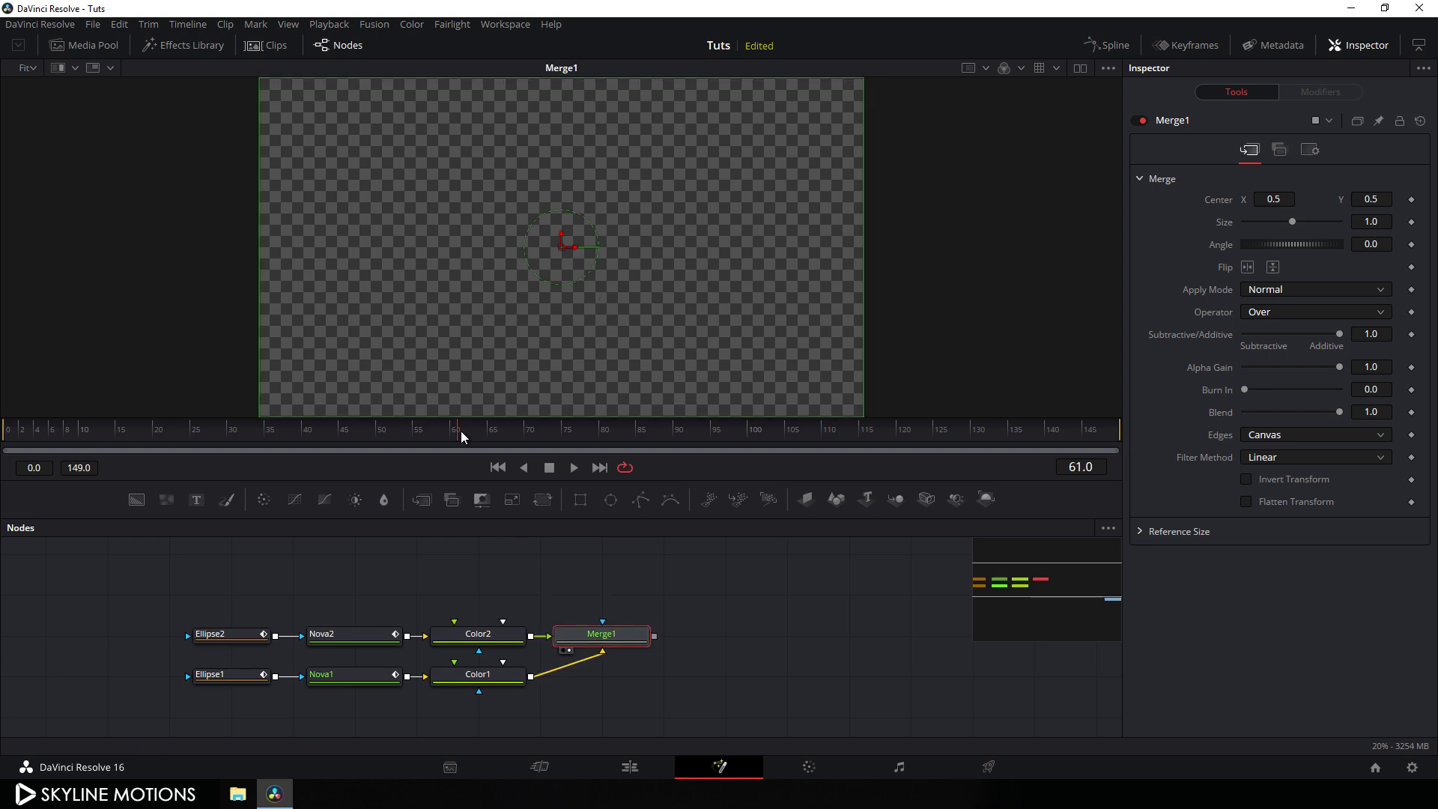
At frame 60, key Ellipse1's Width and Height at 0.8.
left_click(577, 440)
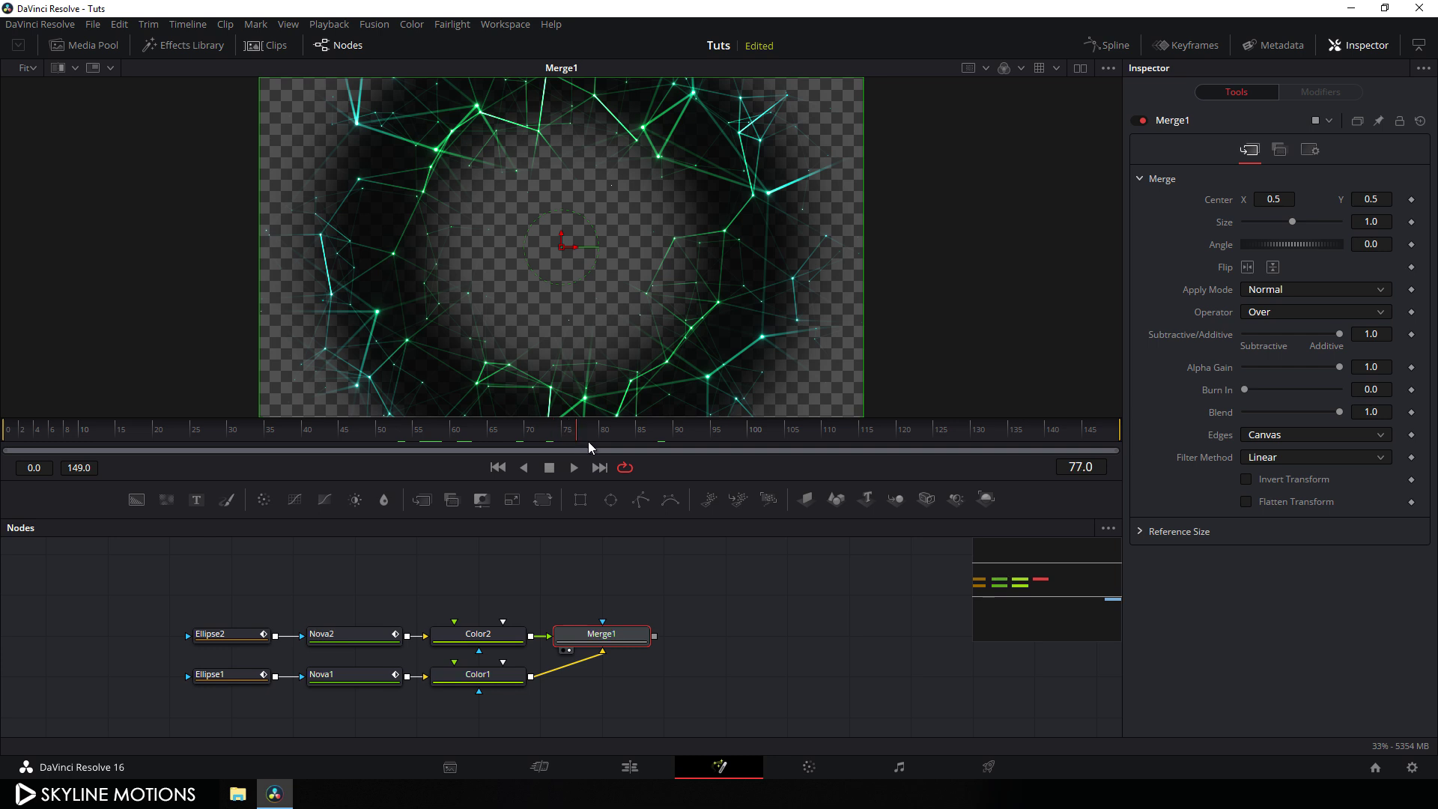
left_click(600, 441)
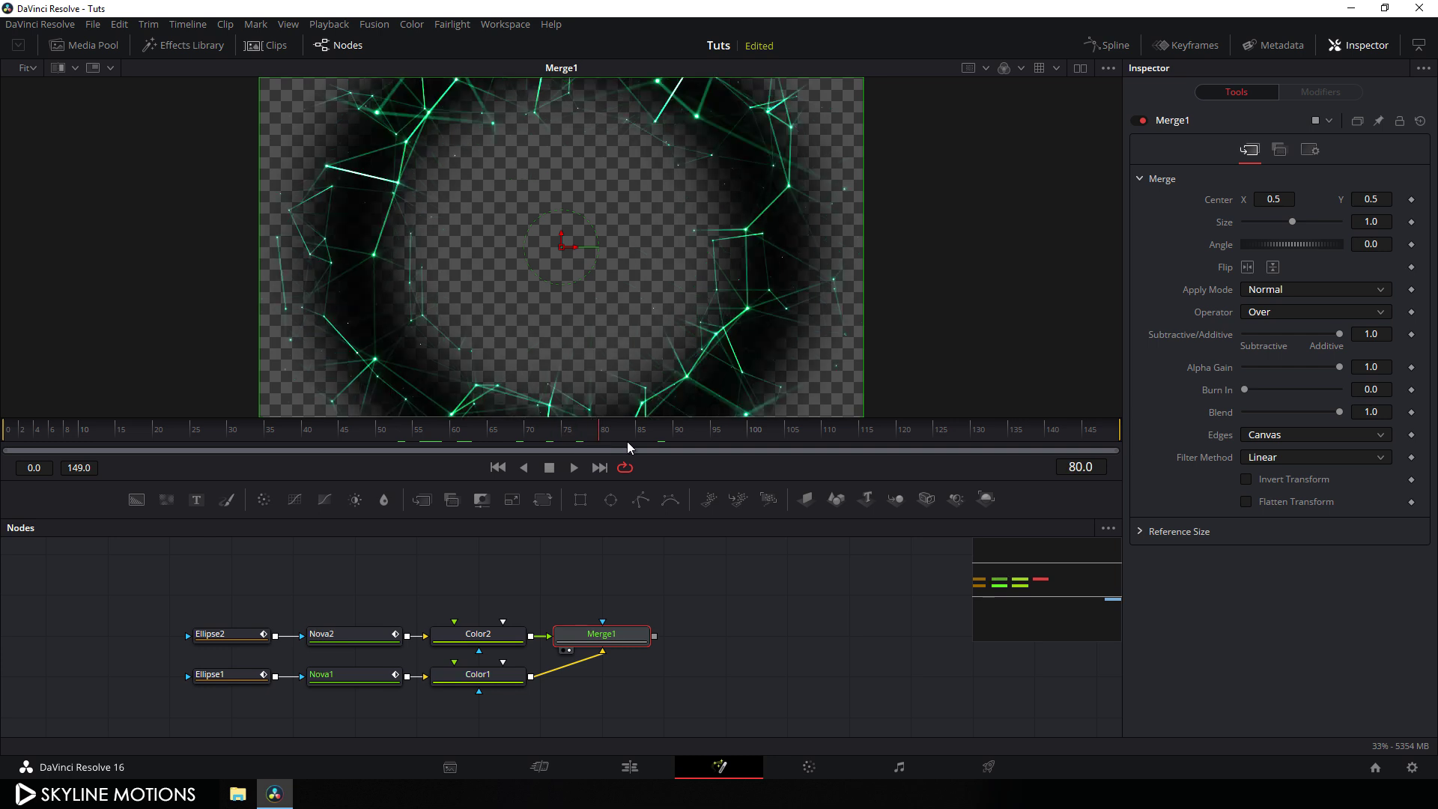
left_click(227, 676)
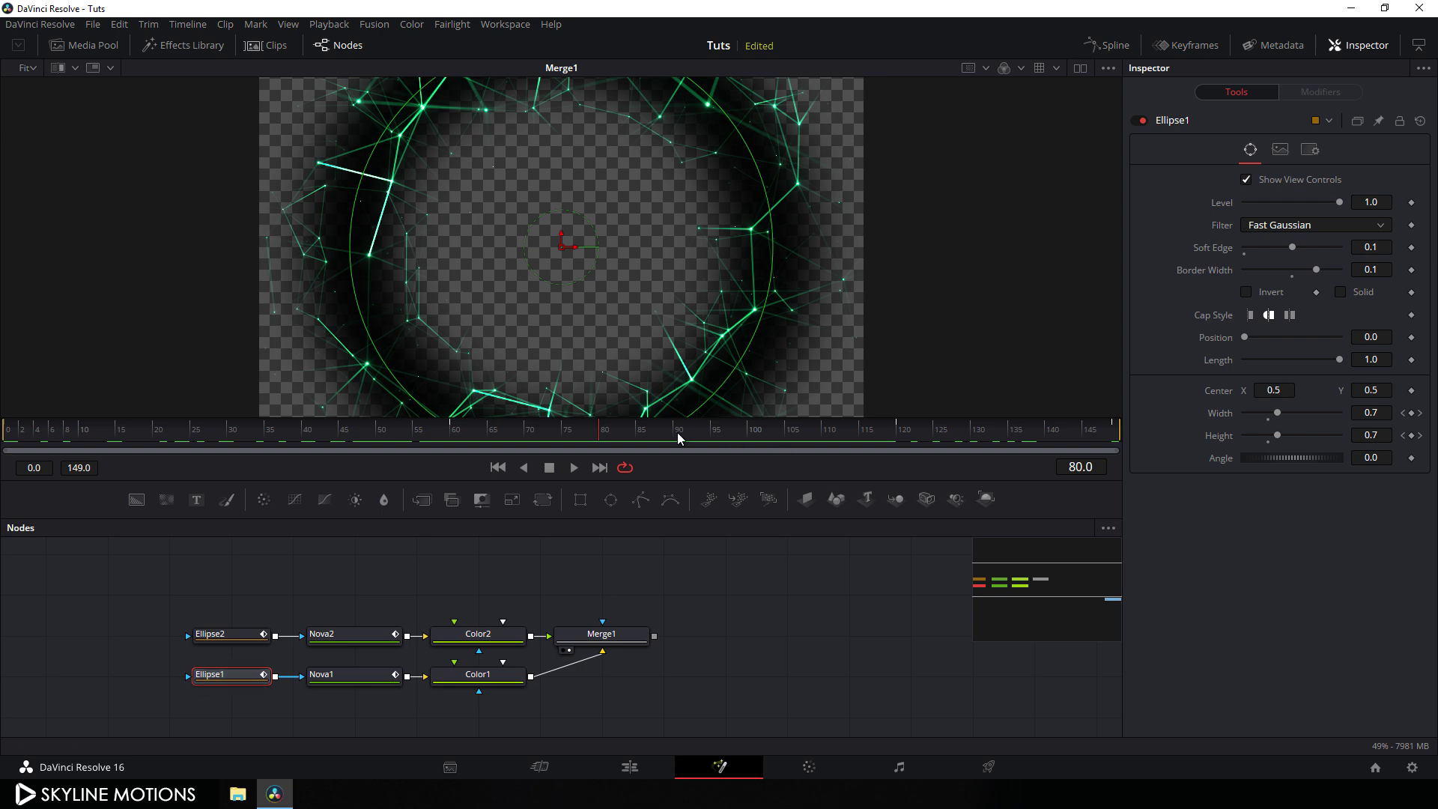
left_click(700, 447)
left_click_drag(690, 445, 455, 442)
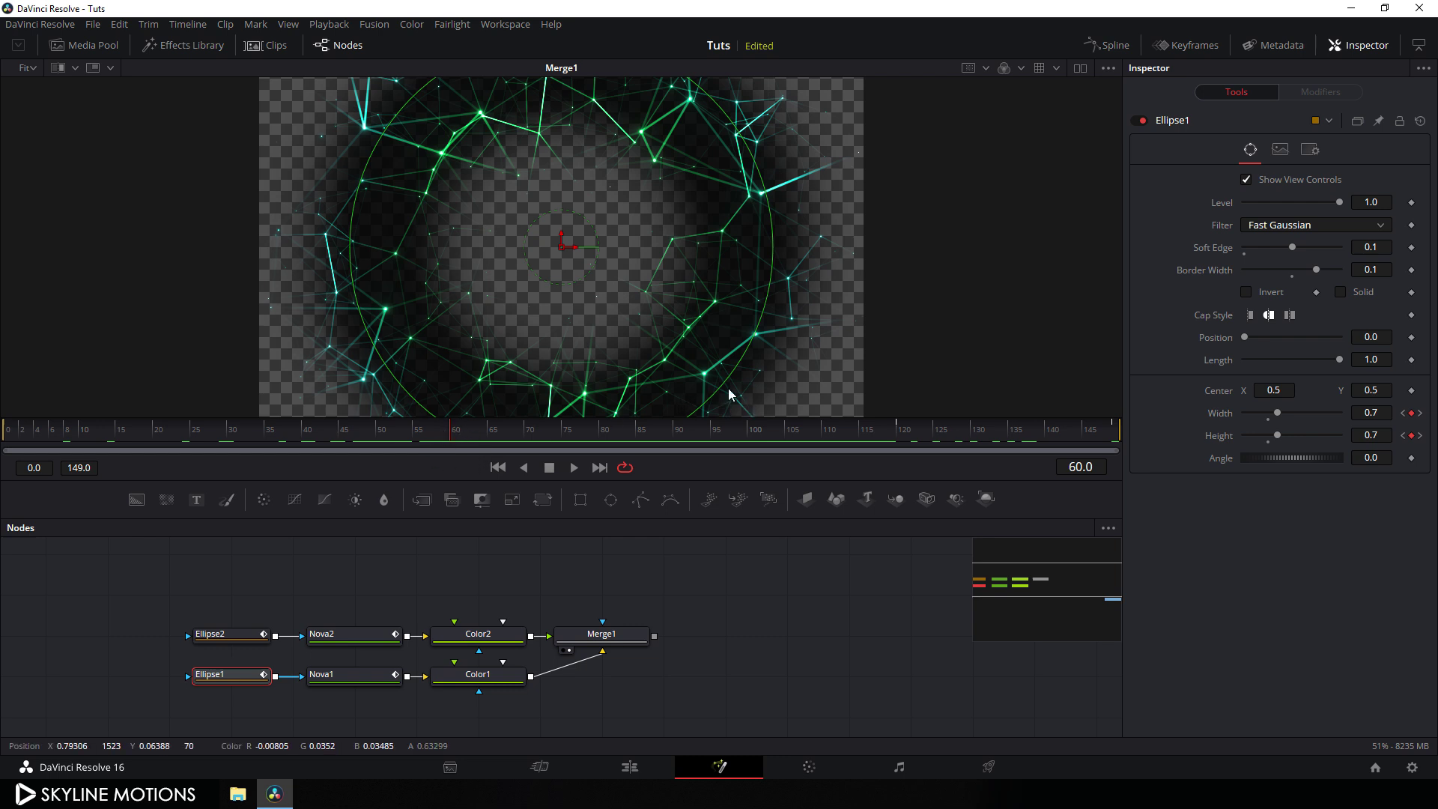
left_click_drag(726, 395, 744, 411)
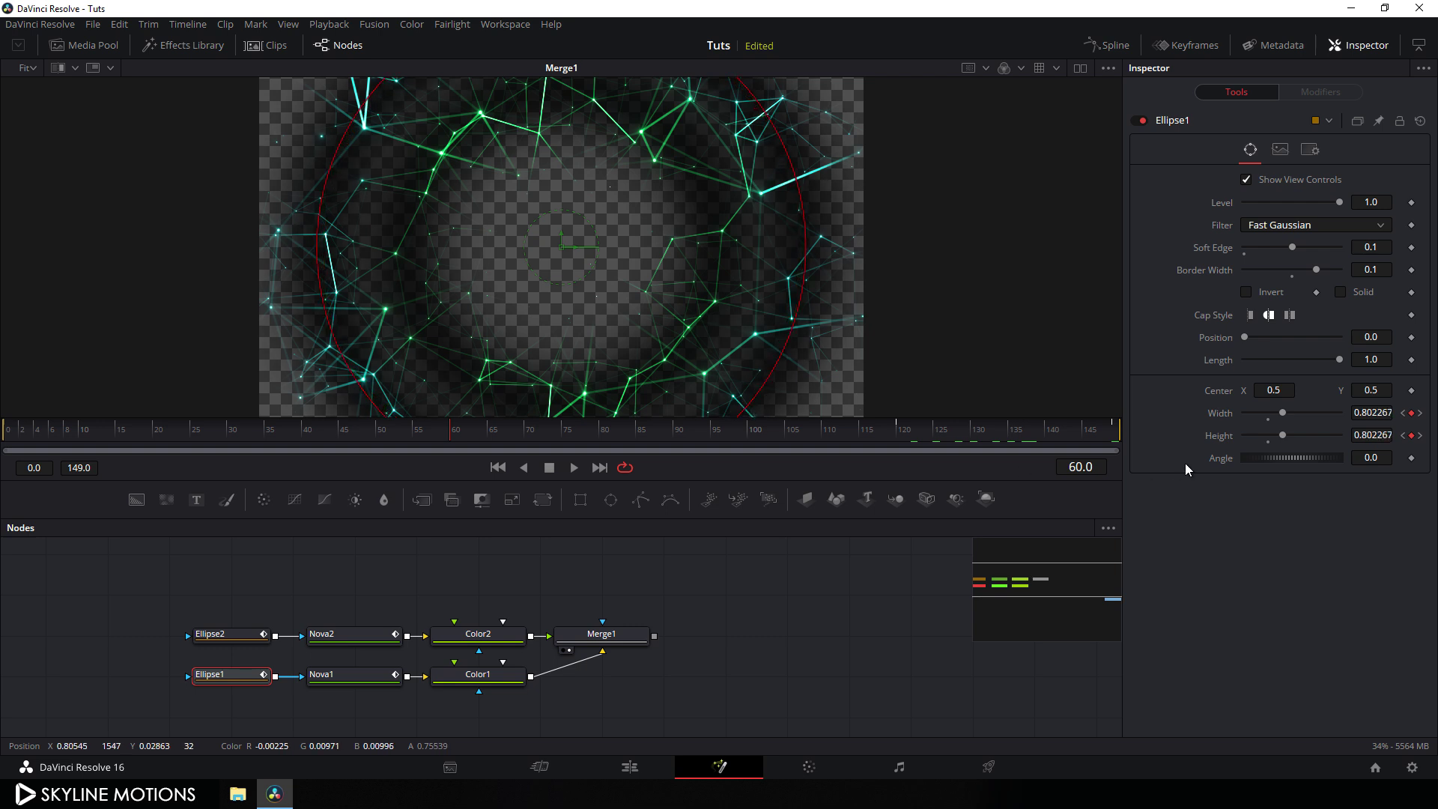
left_click(1372, 413)
key("BackSpace")
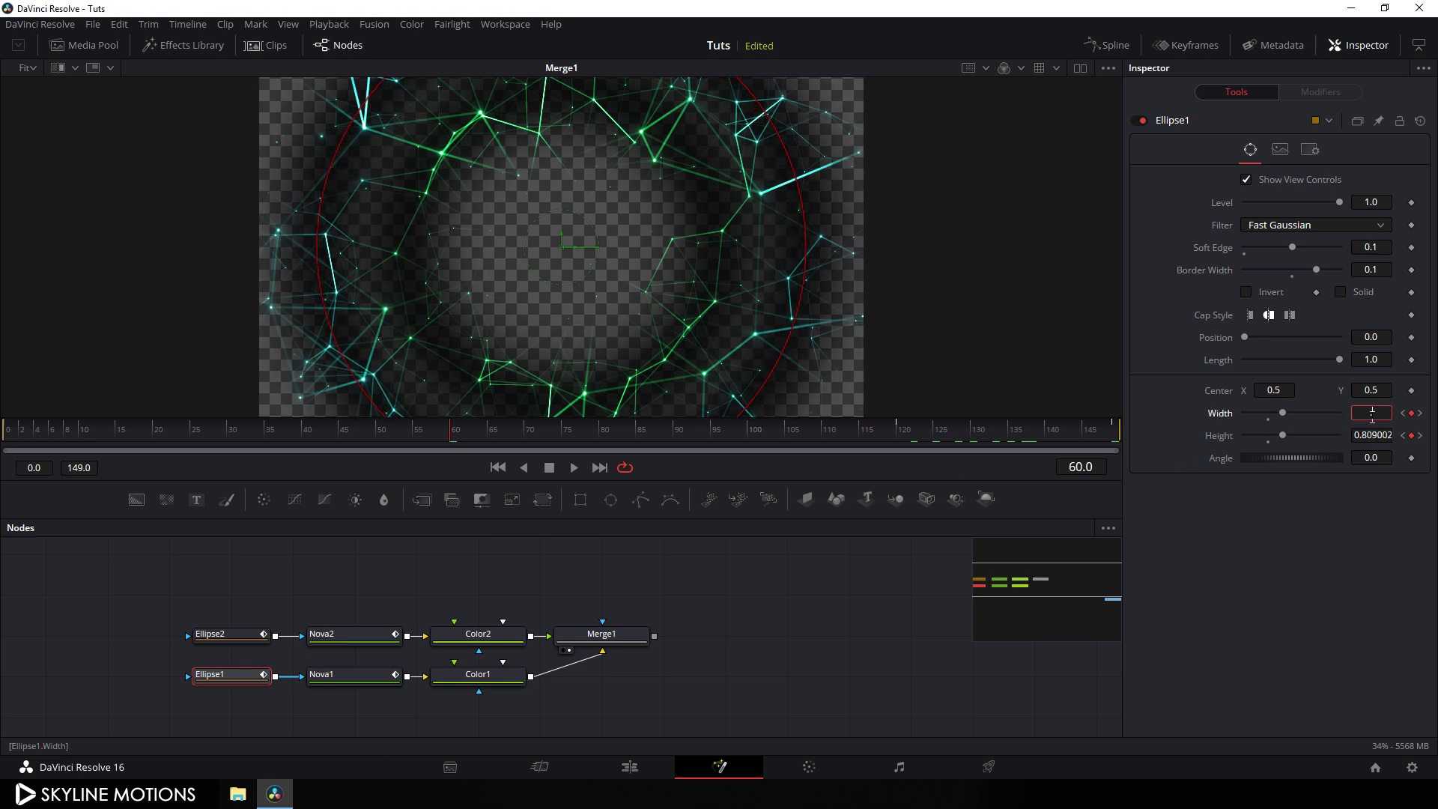
type("0.8")
key("Tab")
key("BackSpace")
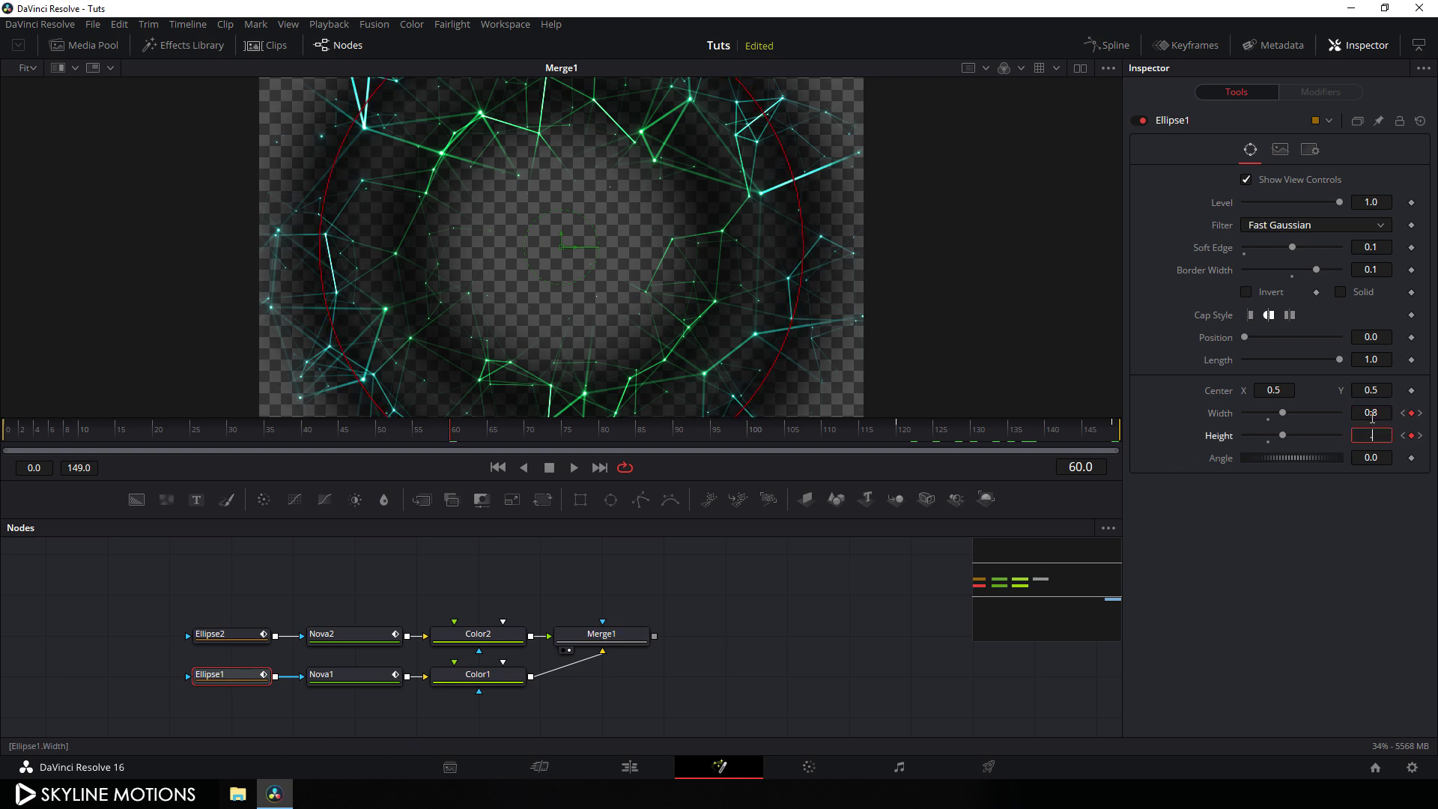
key("Tab")
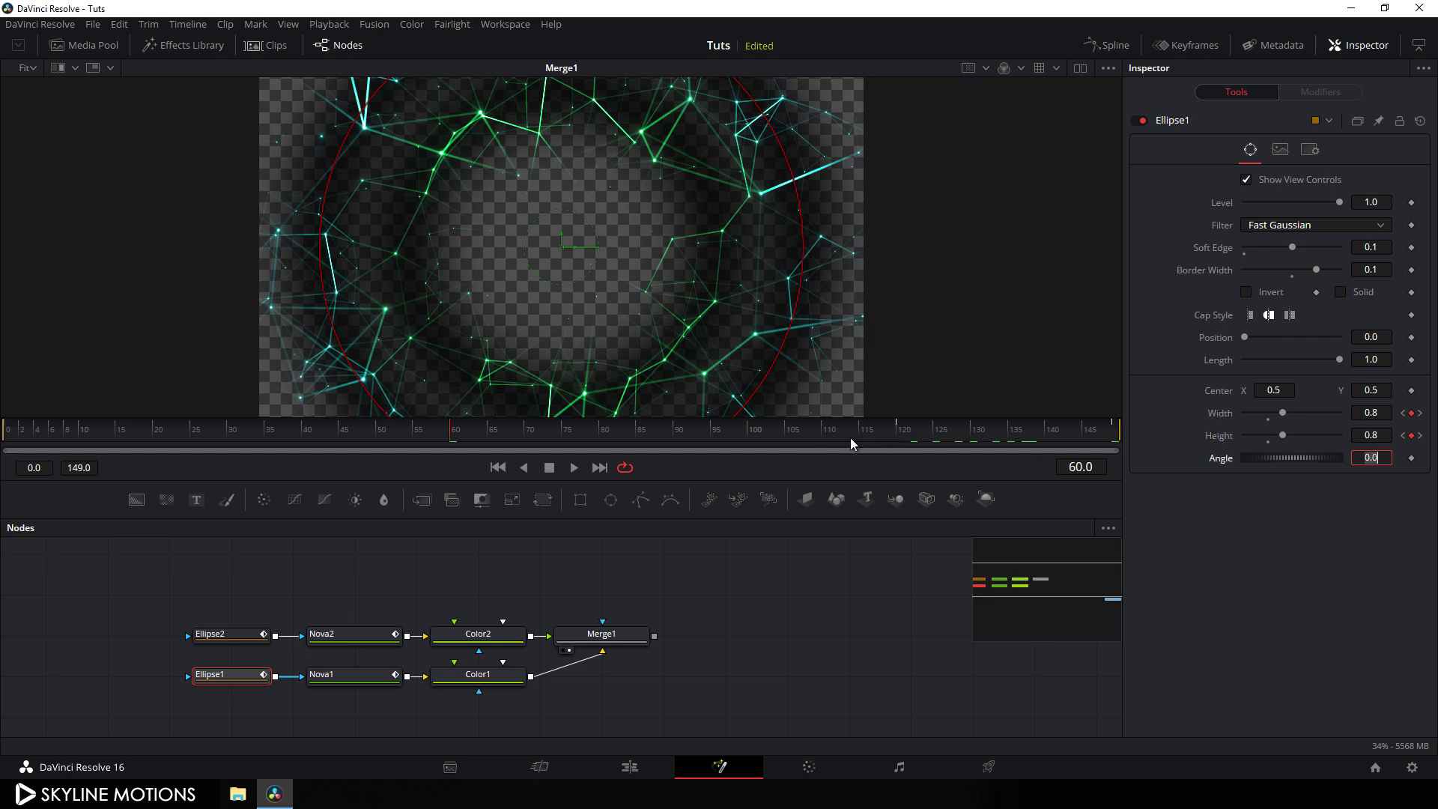
At frame 120, key Ellipse1's Width and Height at 0.8 again.
left_click_drag(859, 436, 896, 436)
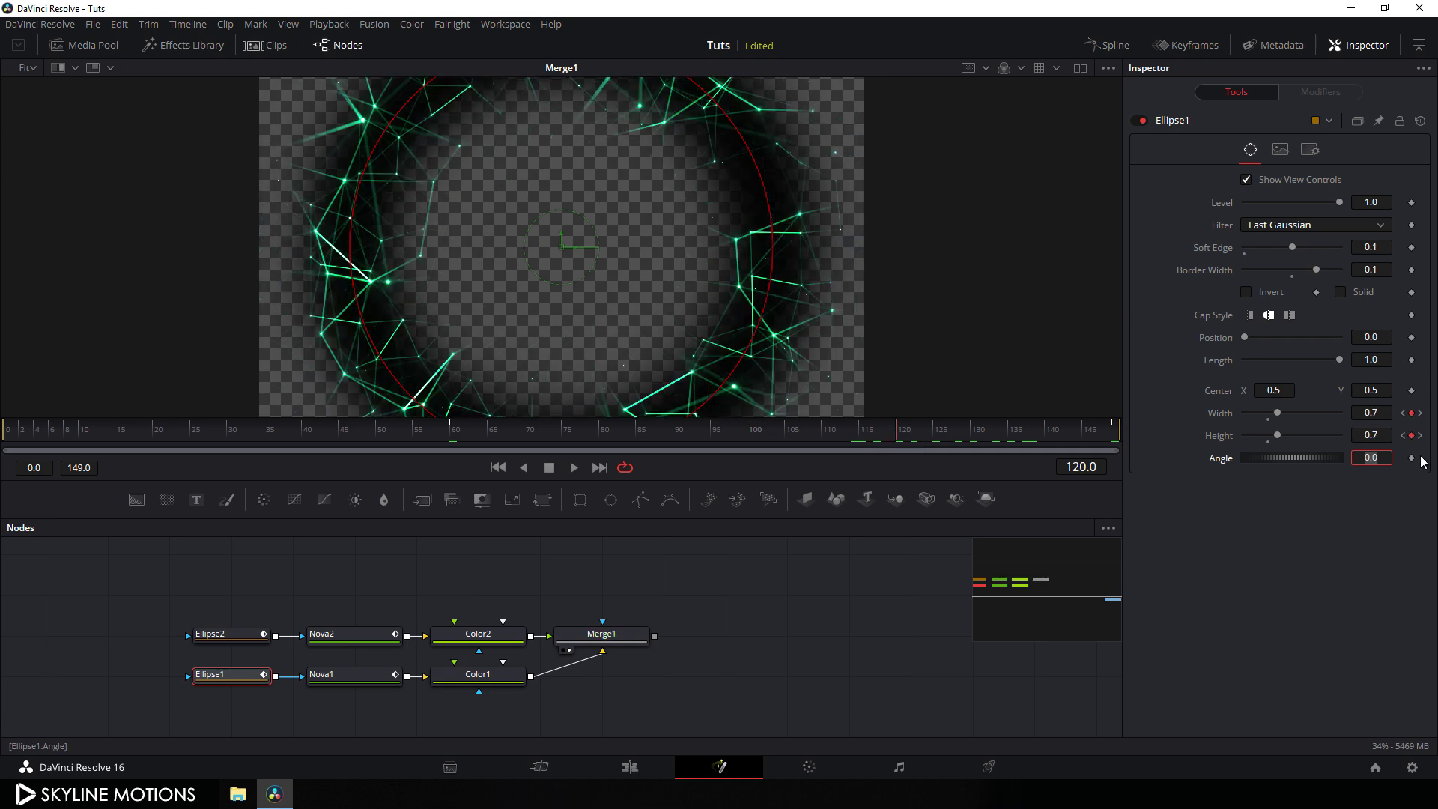
left_click(1372, 413)
key("BackSpace")
key("Tab")
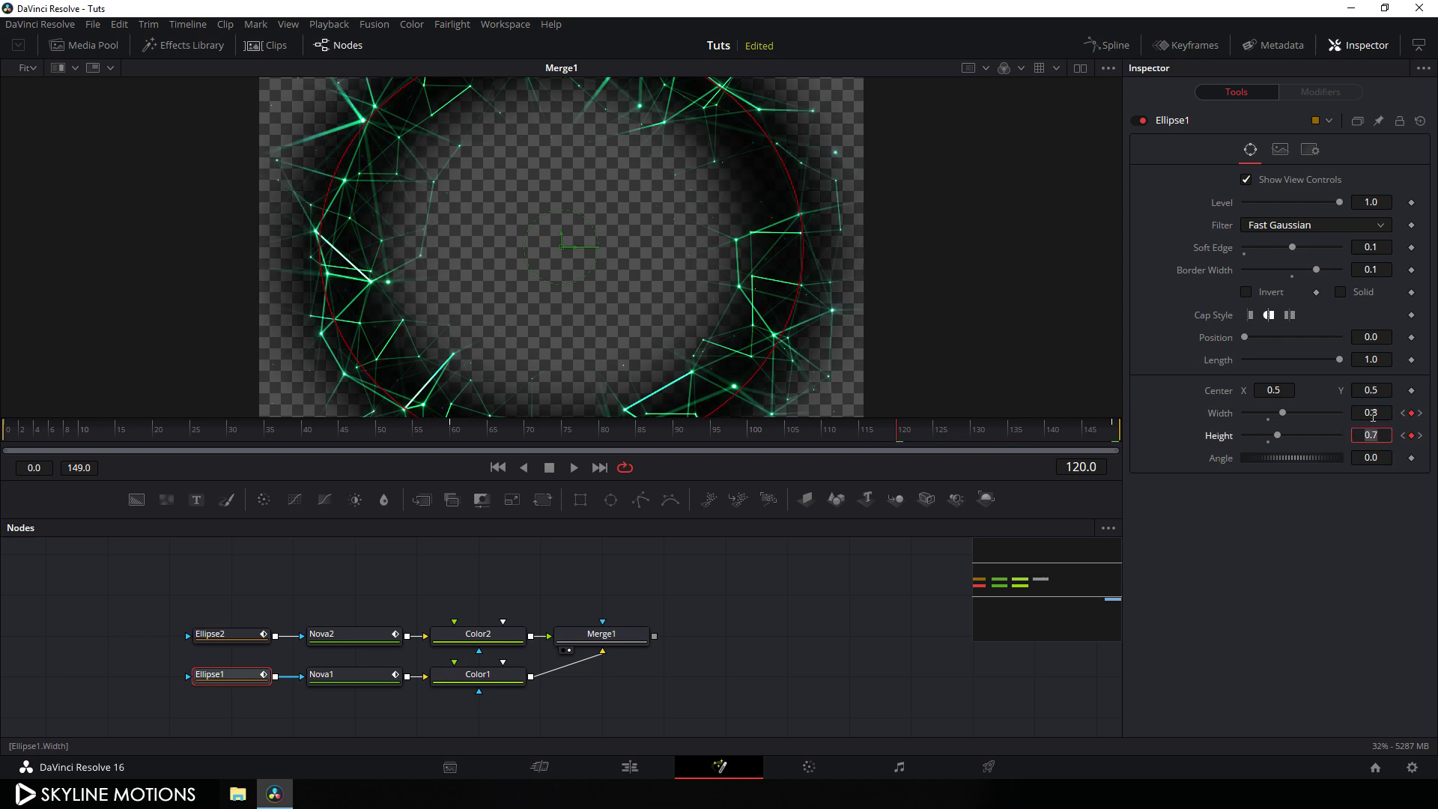
type("0.8")
key("Tab")
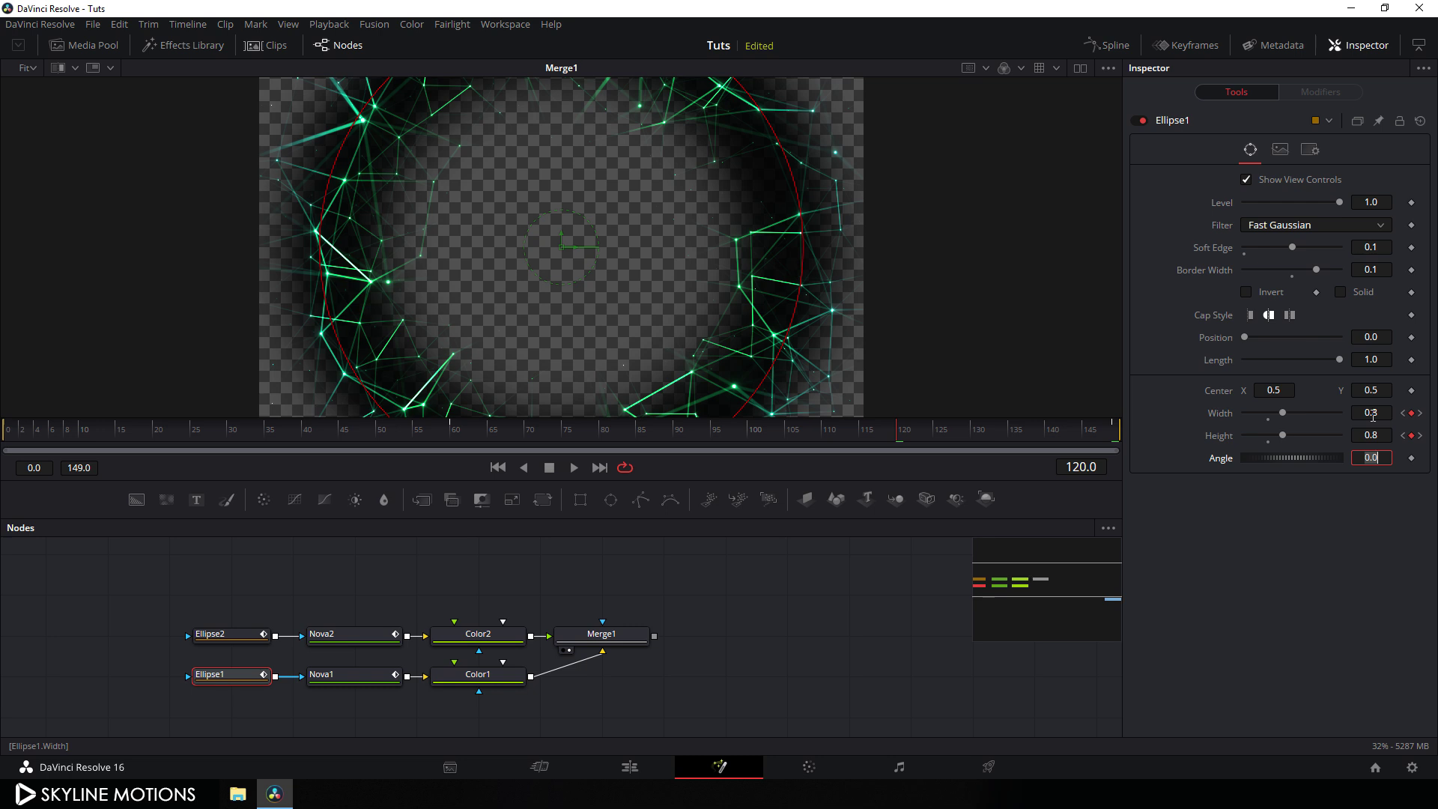
Add a black Background1 node beside Merge1 in the node graph.
left_click_drag(217, 434, 640, 446)
left_click(735, 541)
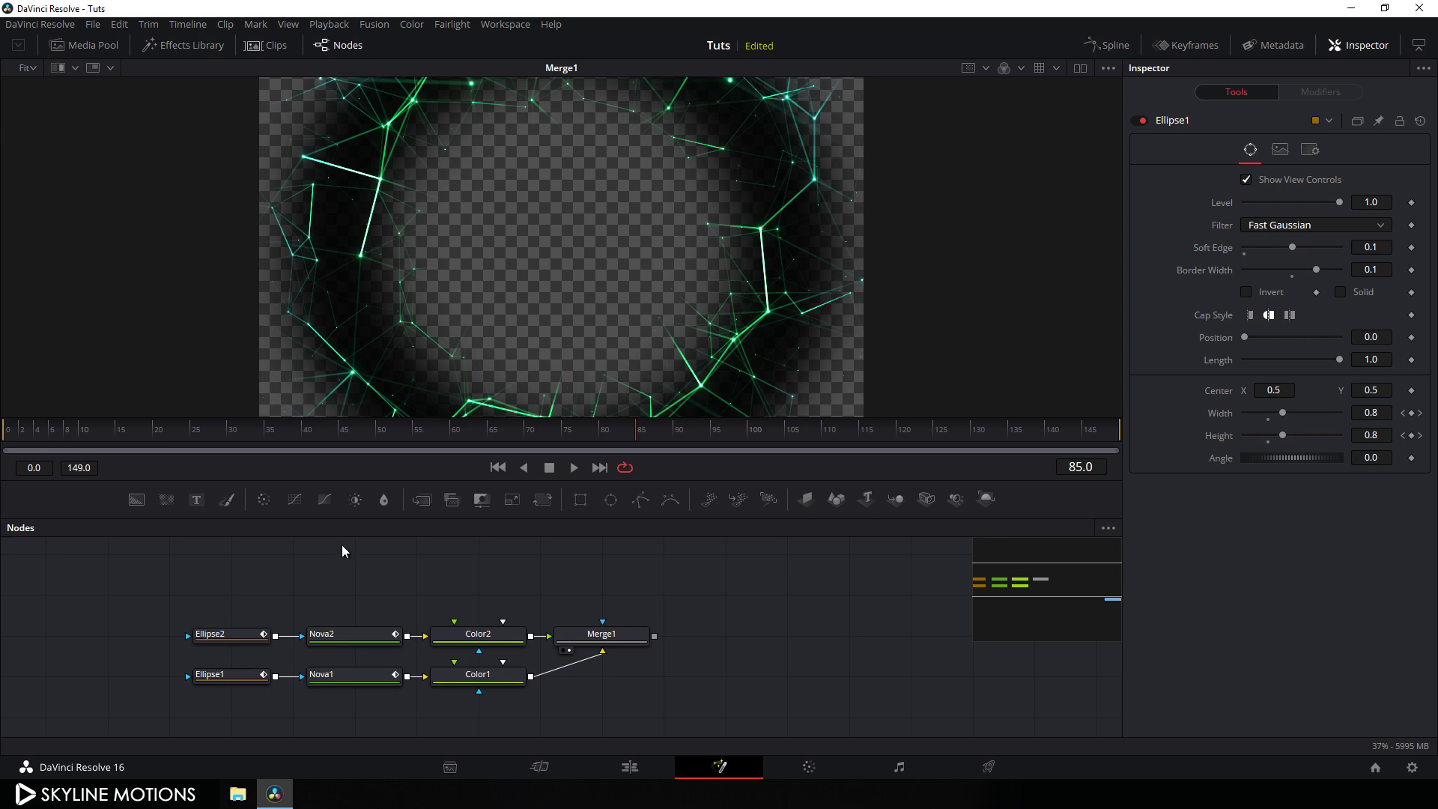
left_click_drag(136, 499, 781, 599)
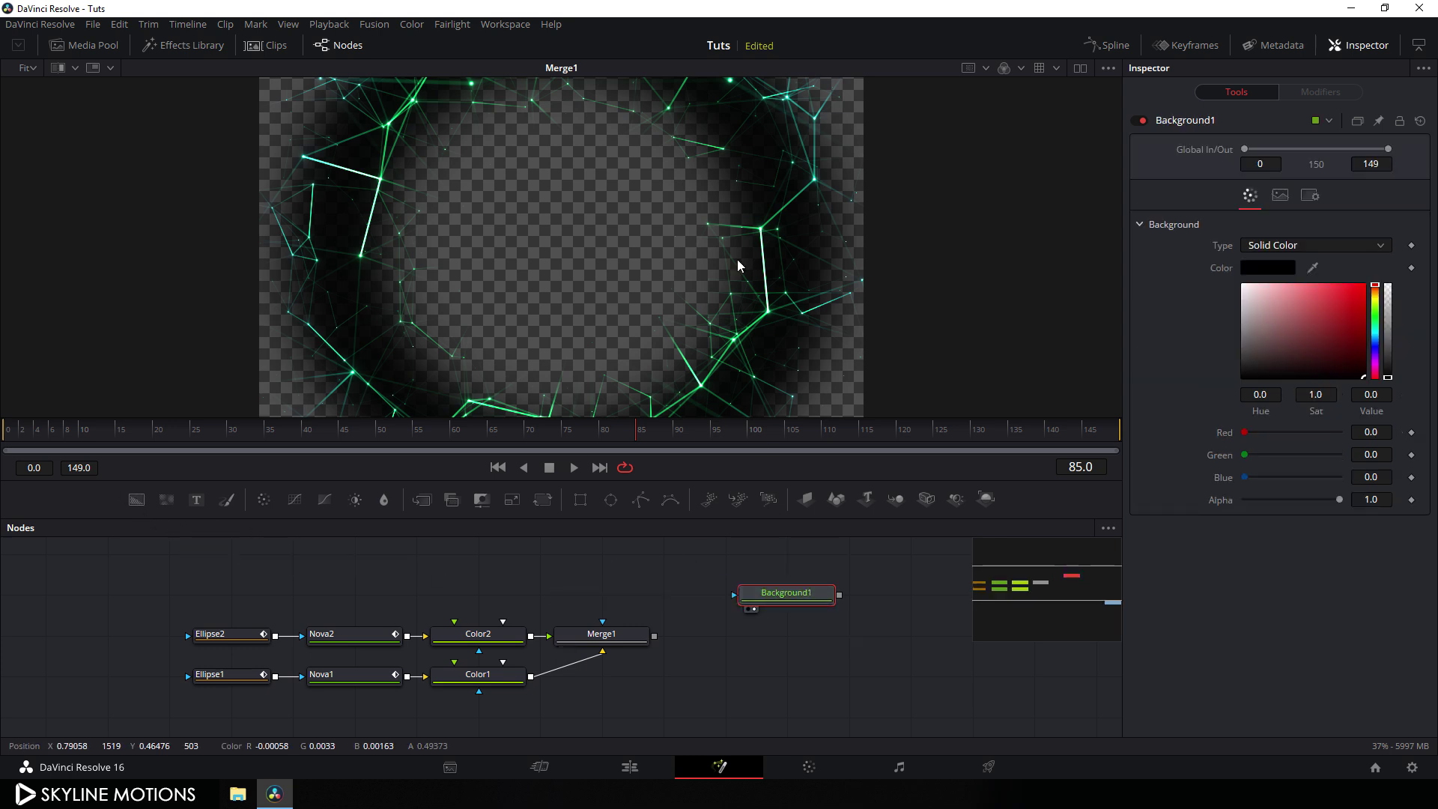
View Background1 and move it lower in the node graph.
key("1")
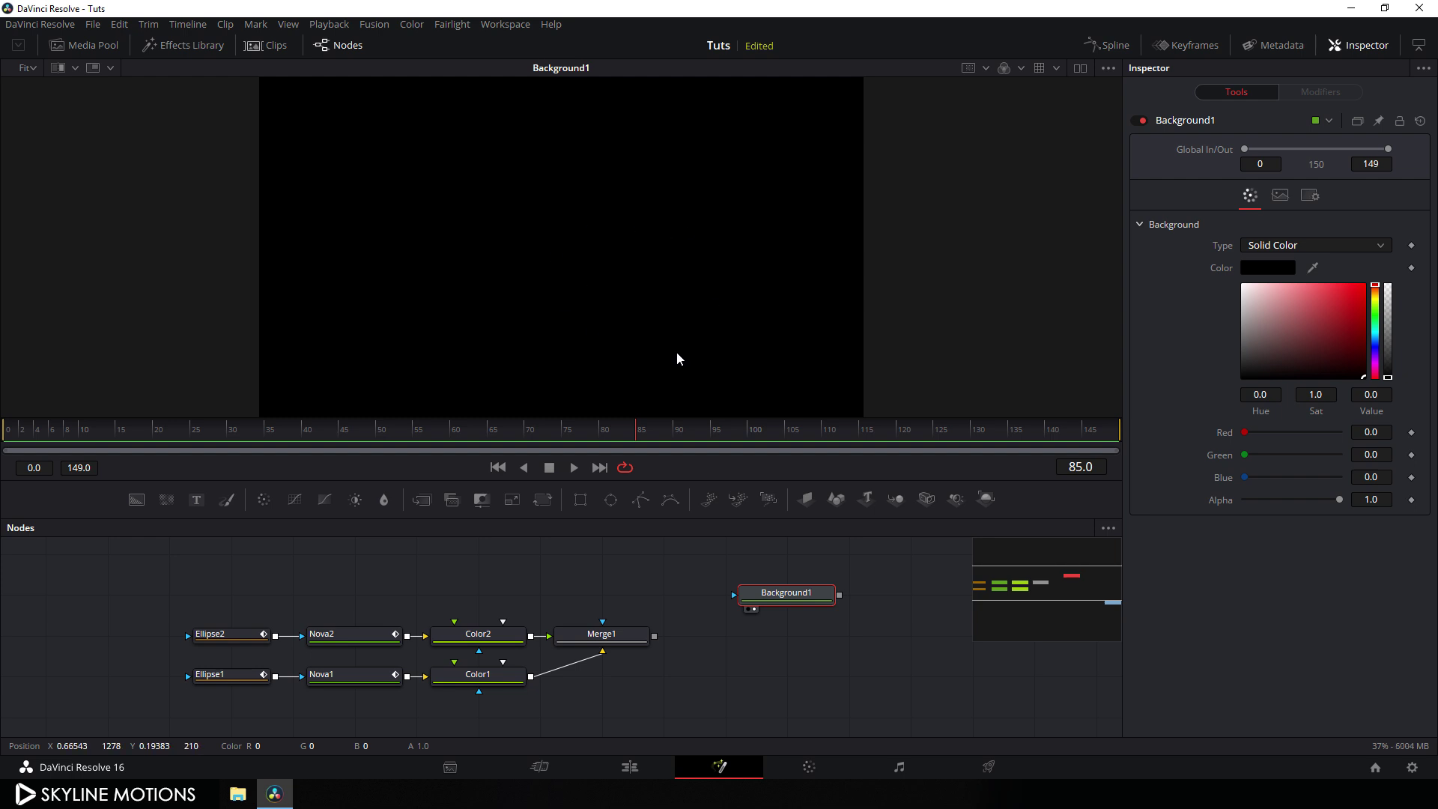
left_click_drag(824, 596, 777, 672)
left_click(706, 635)
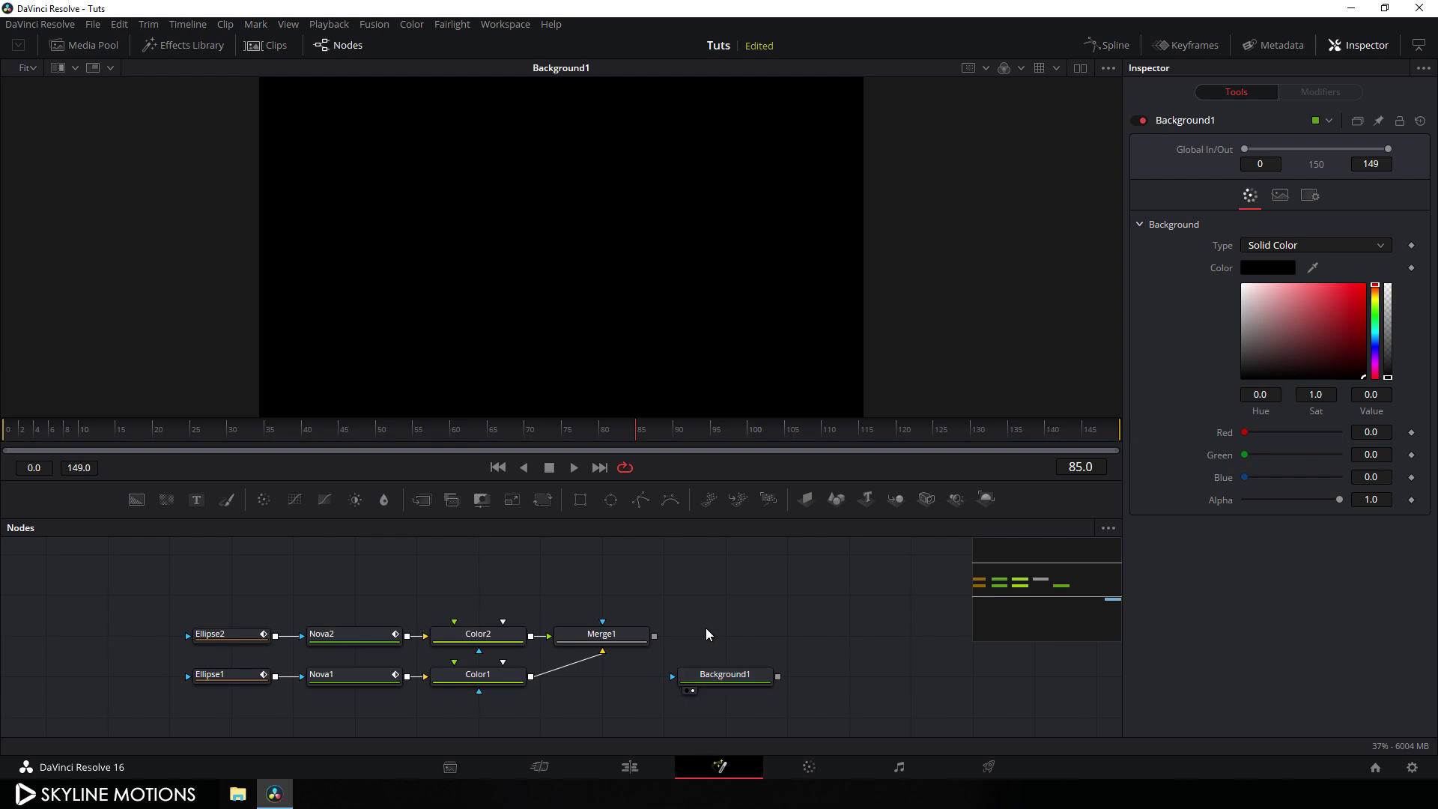
Add Merge2 with Background1 as background and Merge1 as foreground, and preview it.
left_click_drag(420, 500, 729, 607)
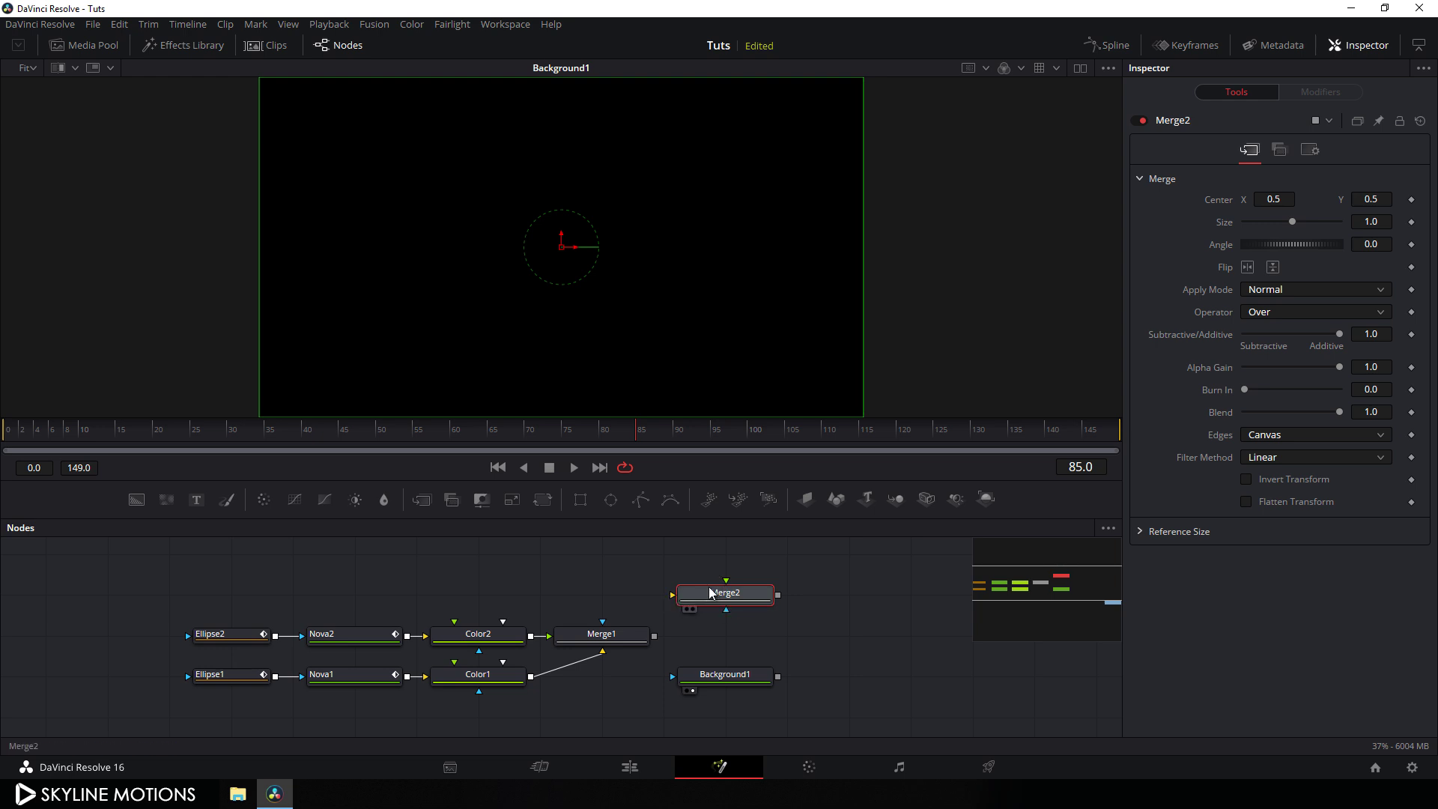
left_click_drag(673, 595, 725, 674)
left_click_drag(671, 597, 601, 637)
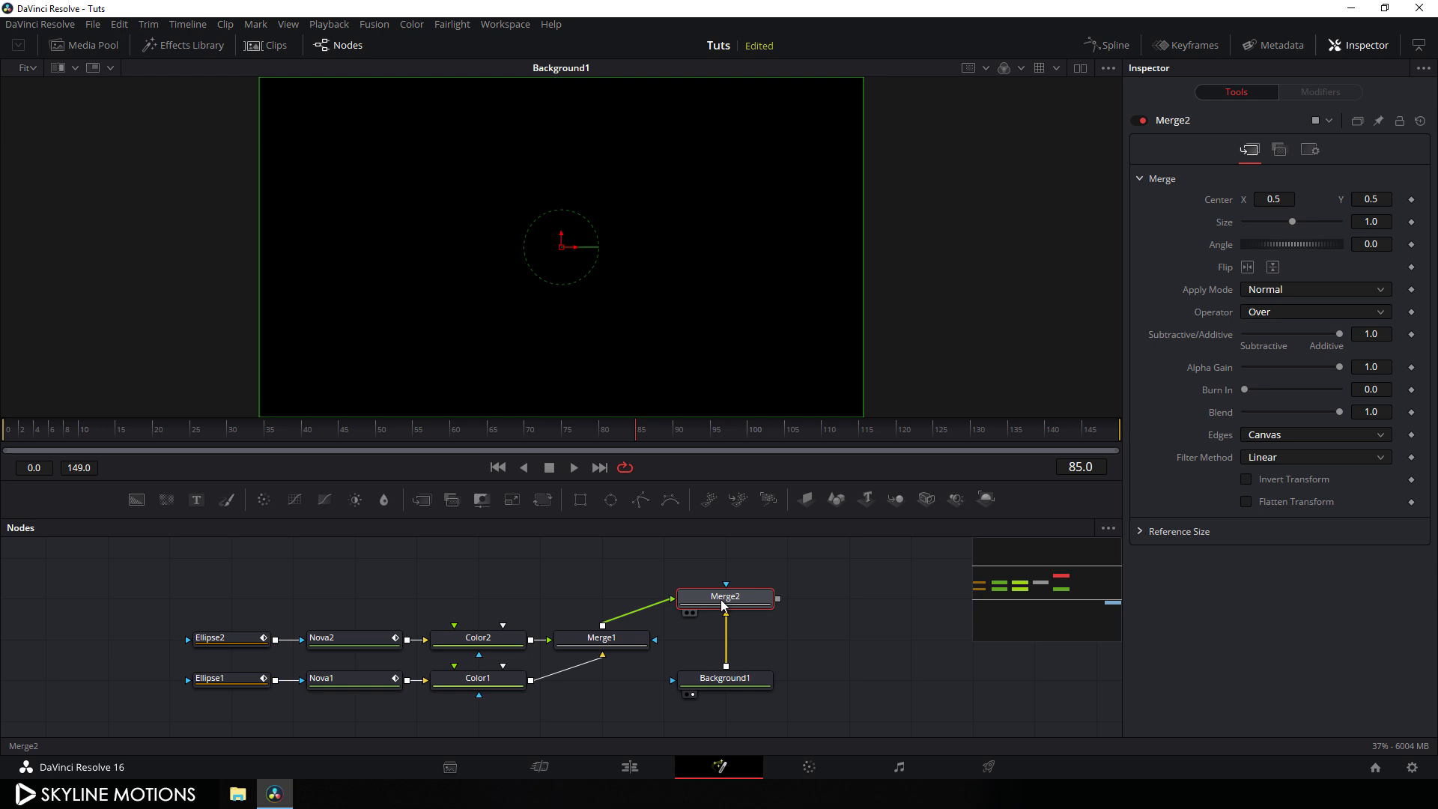
left_click_drag(723, 606, 713, 212)
left_click(487, 430)
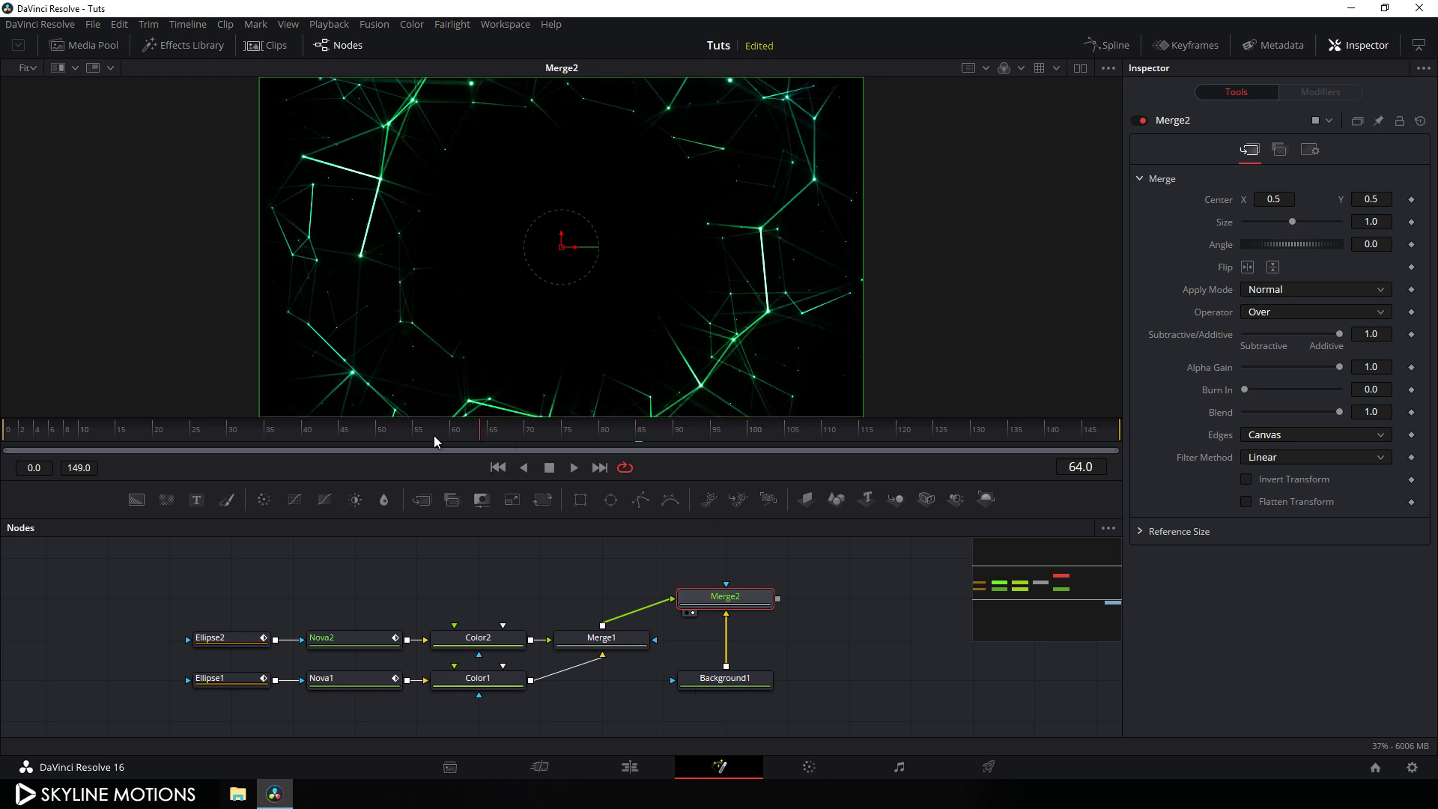
left_click_drag(446, 438, 559, 427)
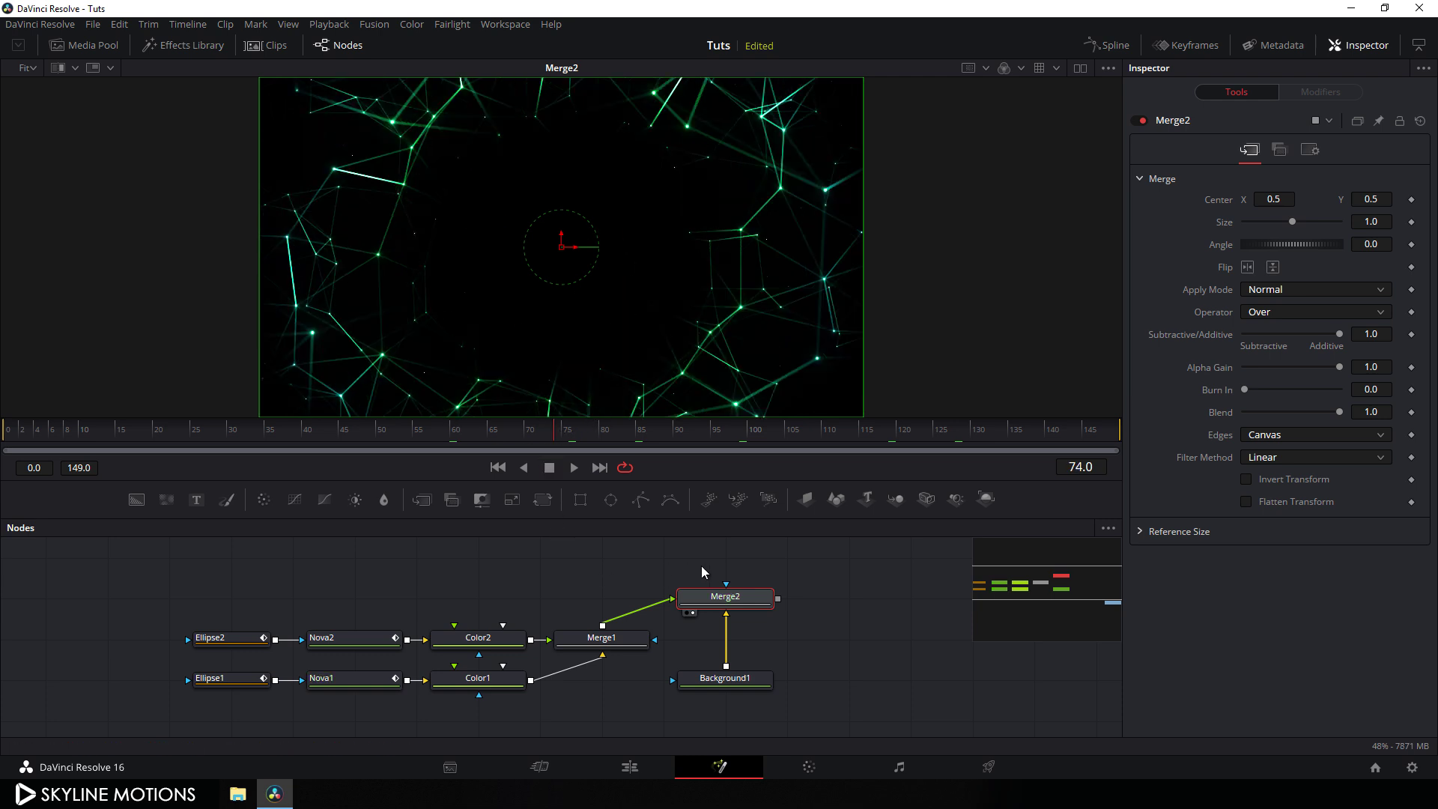
left_click_drag(708, 597, 673, 646)
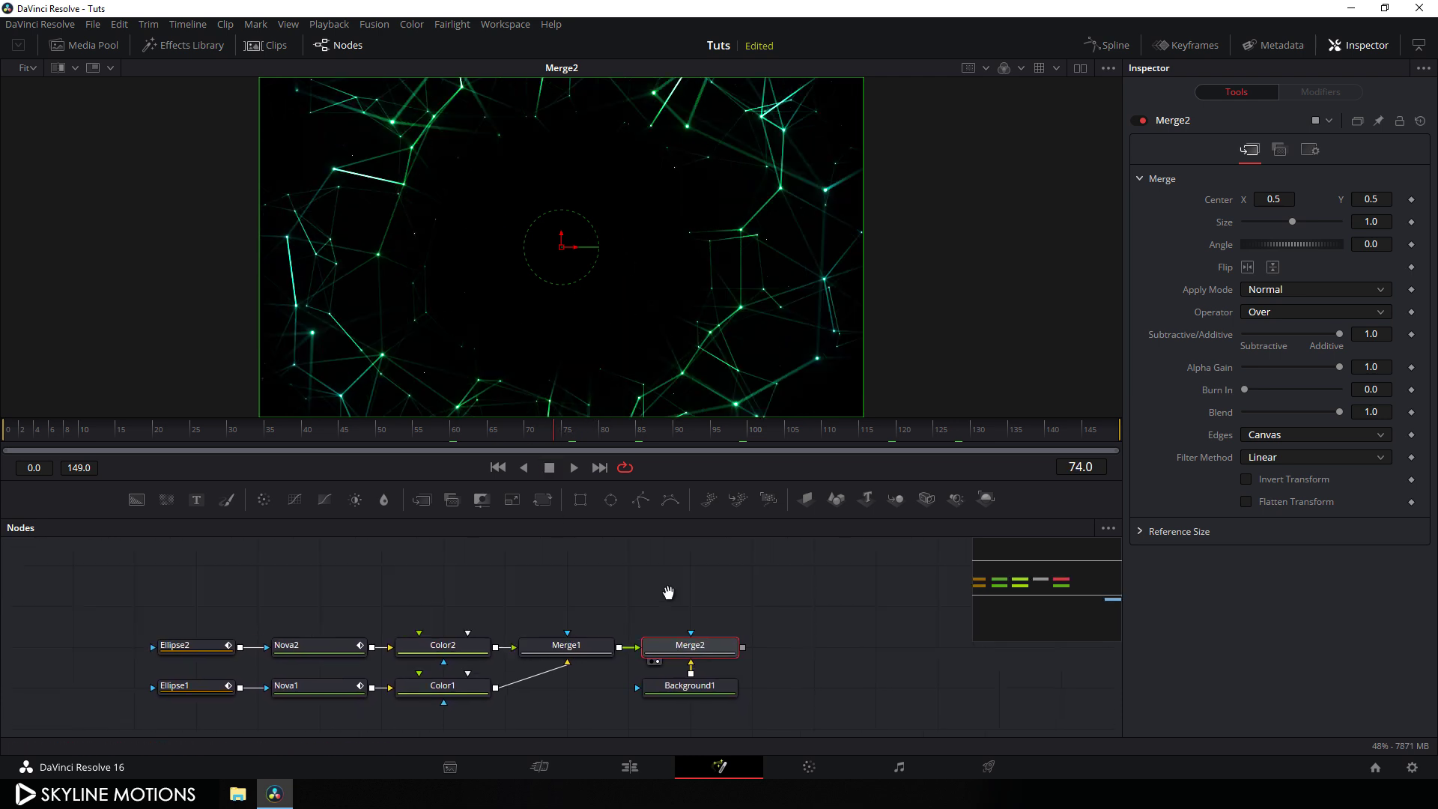
Add a Text1 node above the others with the text COLOR.
left_click(582, 558)
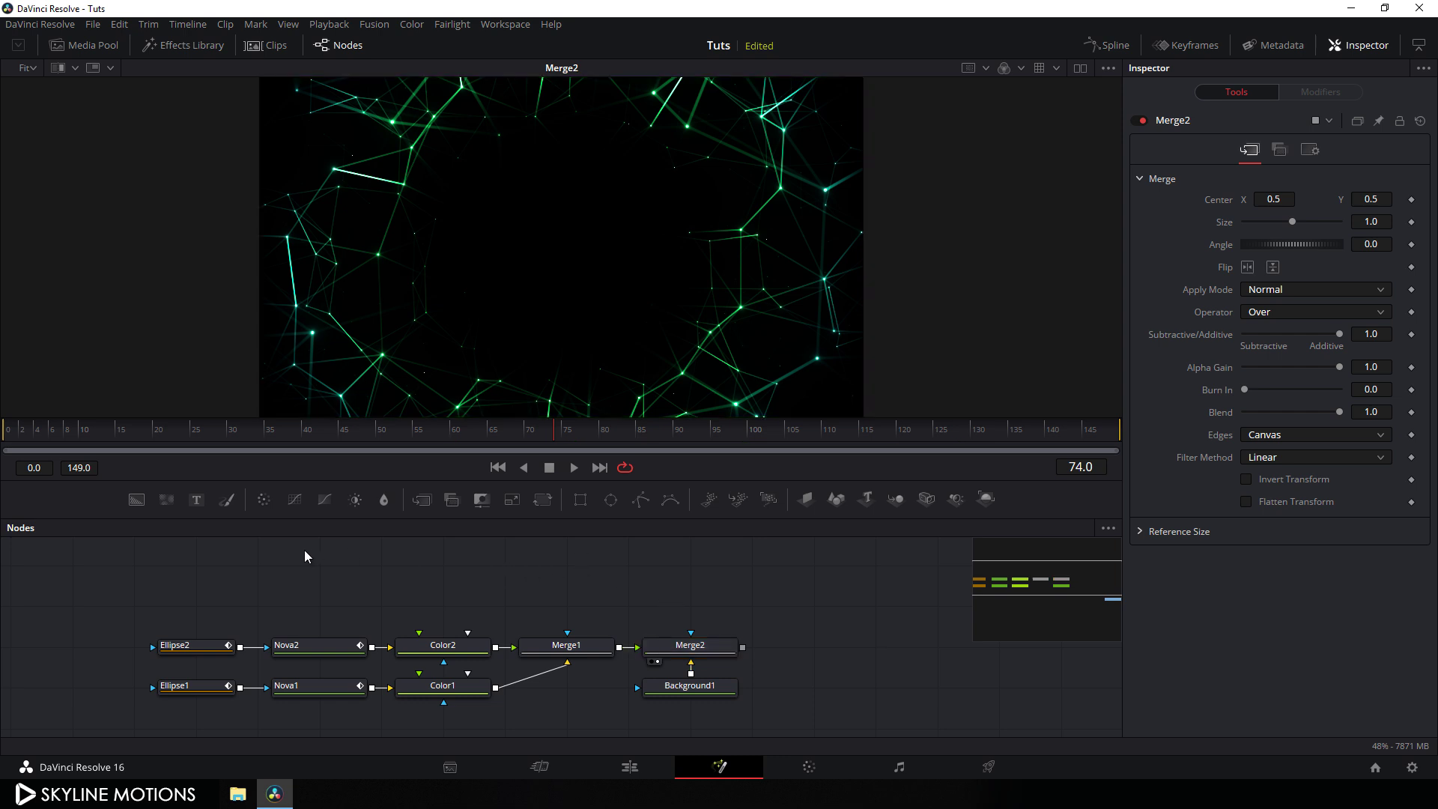
left_click_drag(197, 499, 495, 177)
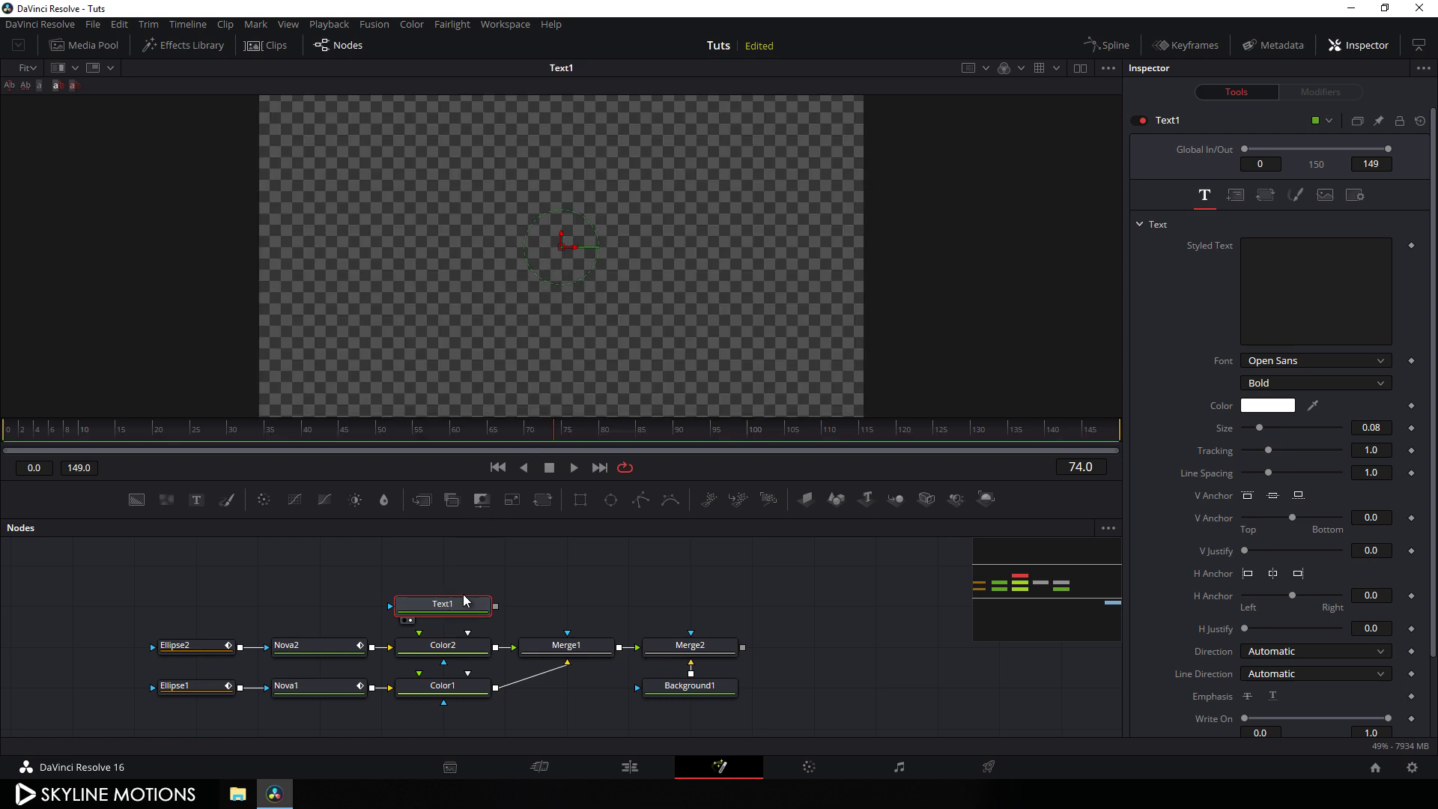
left_click_drag(468, 598, 457, 582)
left_click(1273, 277)
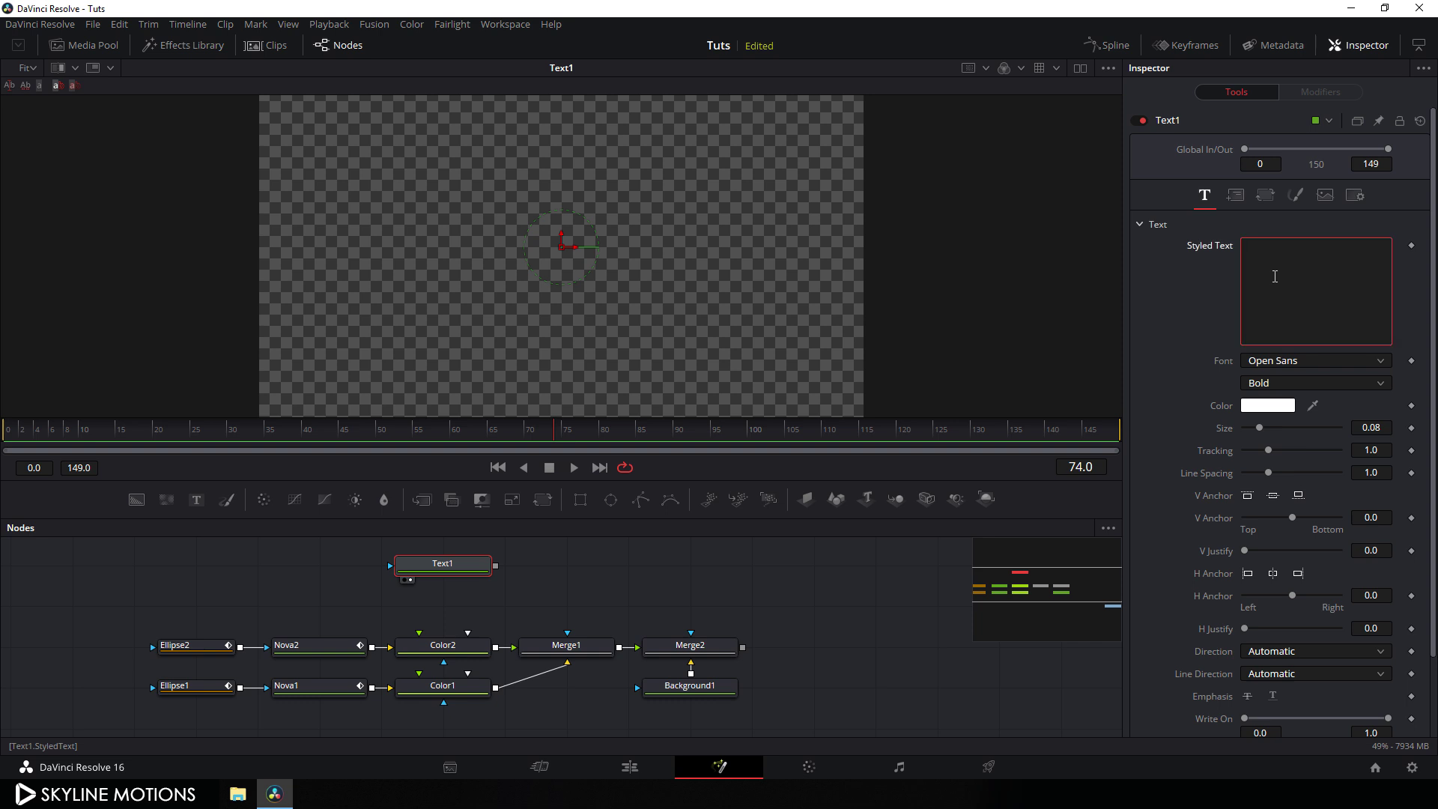
type("COLOR")
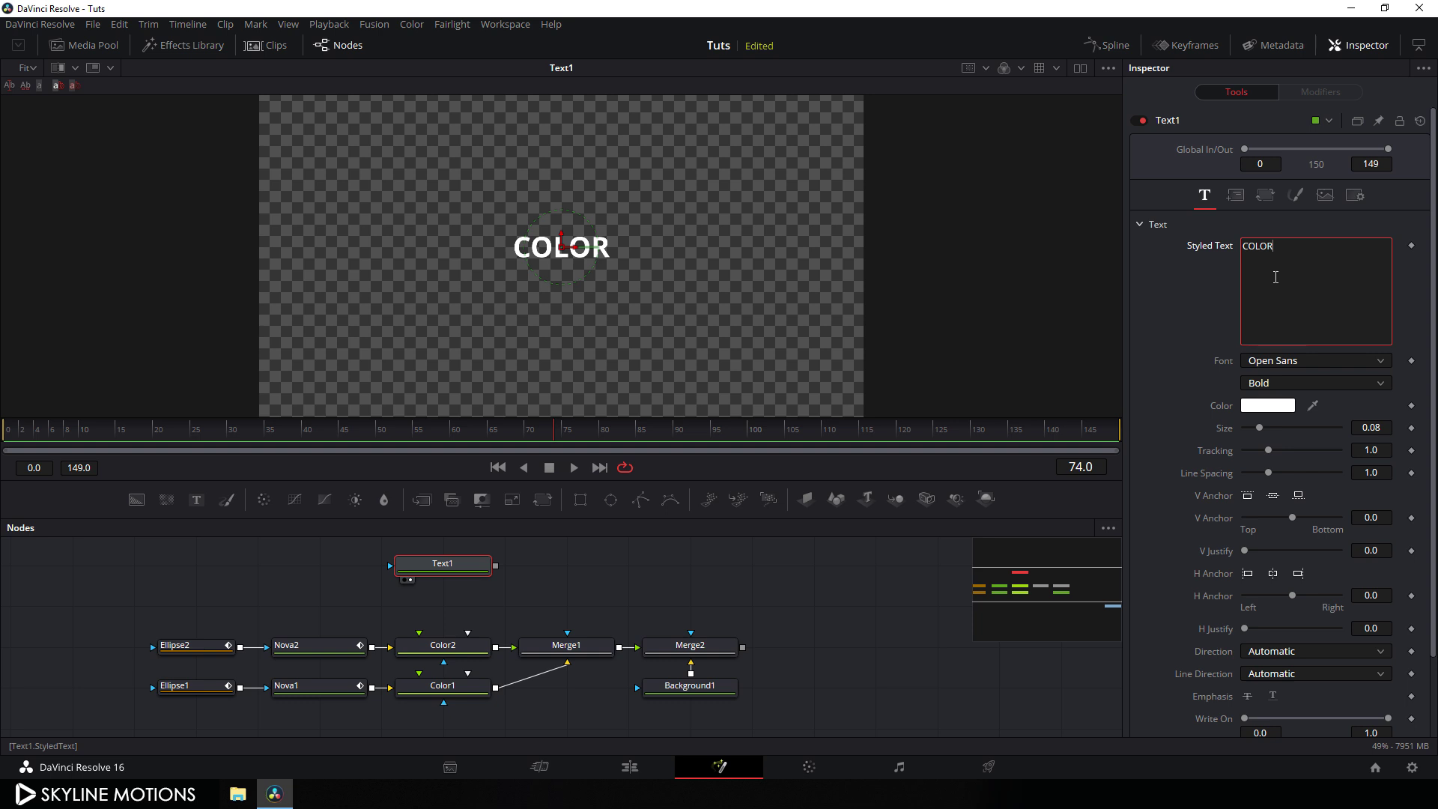
Set the COLOR text to Century Gothic at size 0.2.
left_click(1283, 362)
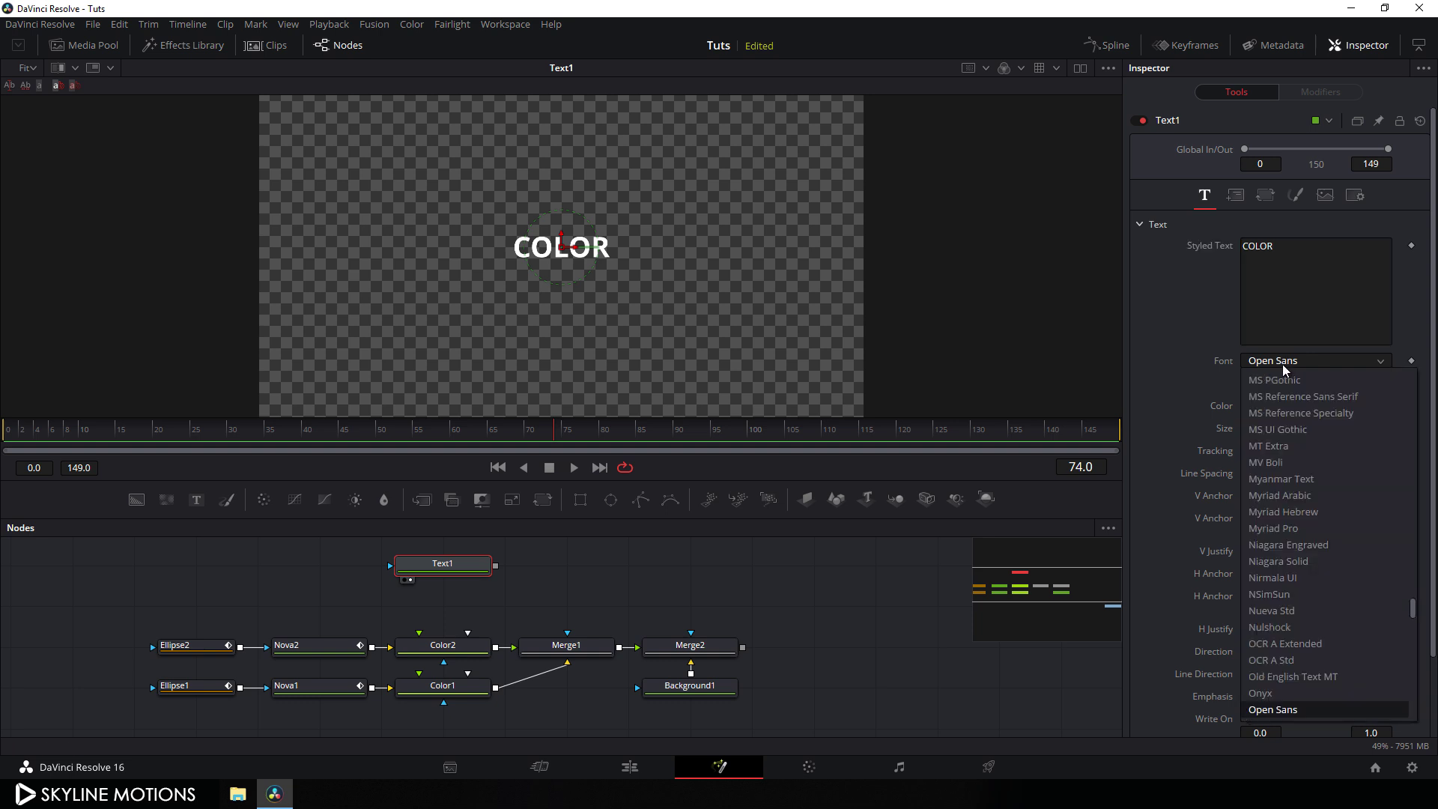
key("c")
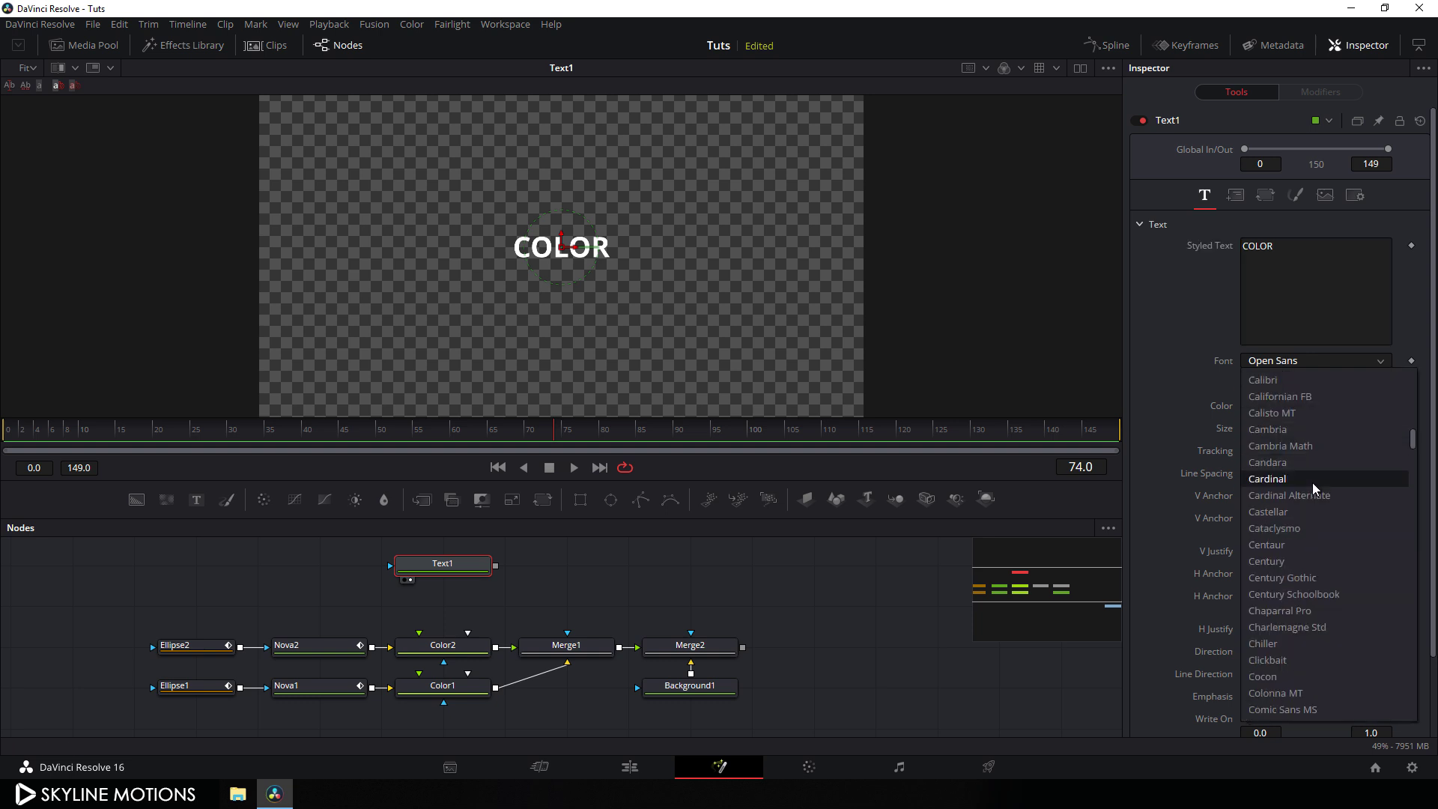
left_click(1287, 578)
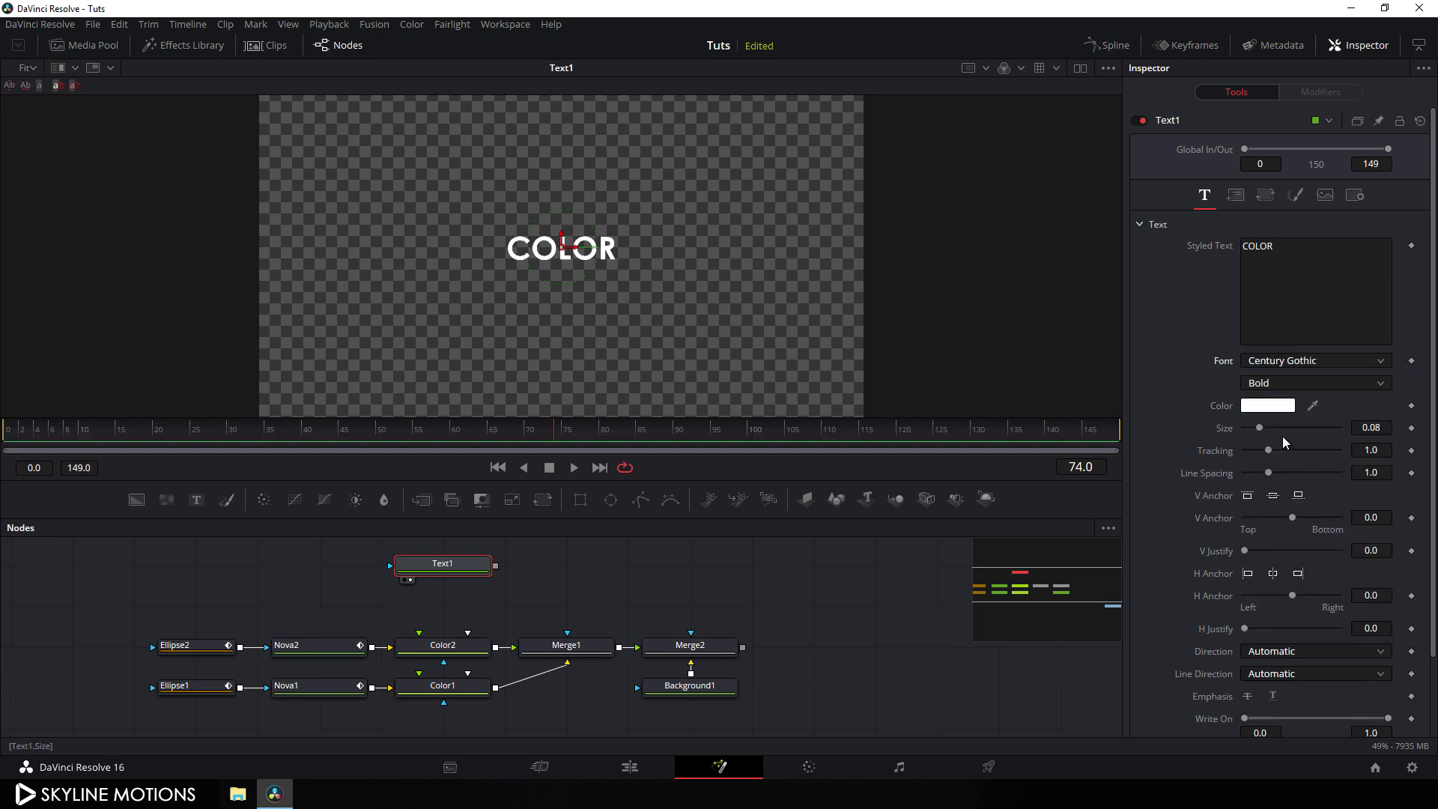
left_click_drag(1265, 430, 1274, 433)
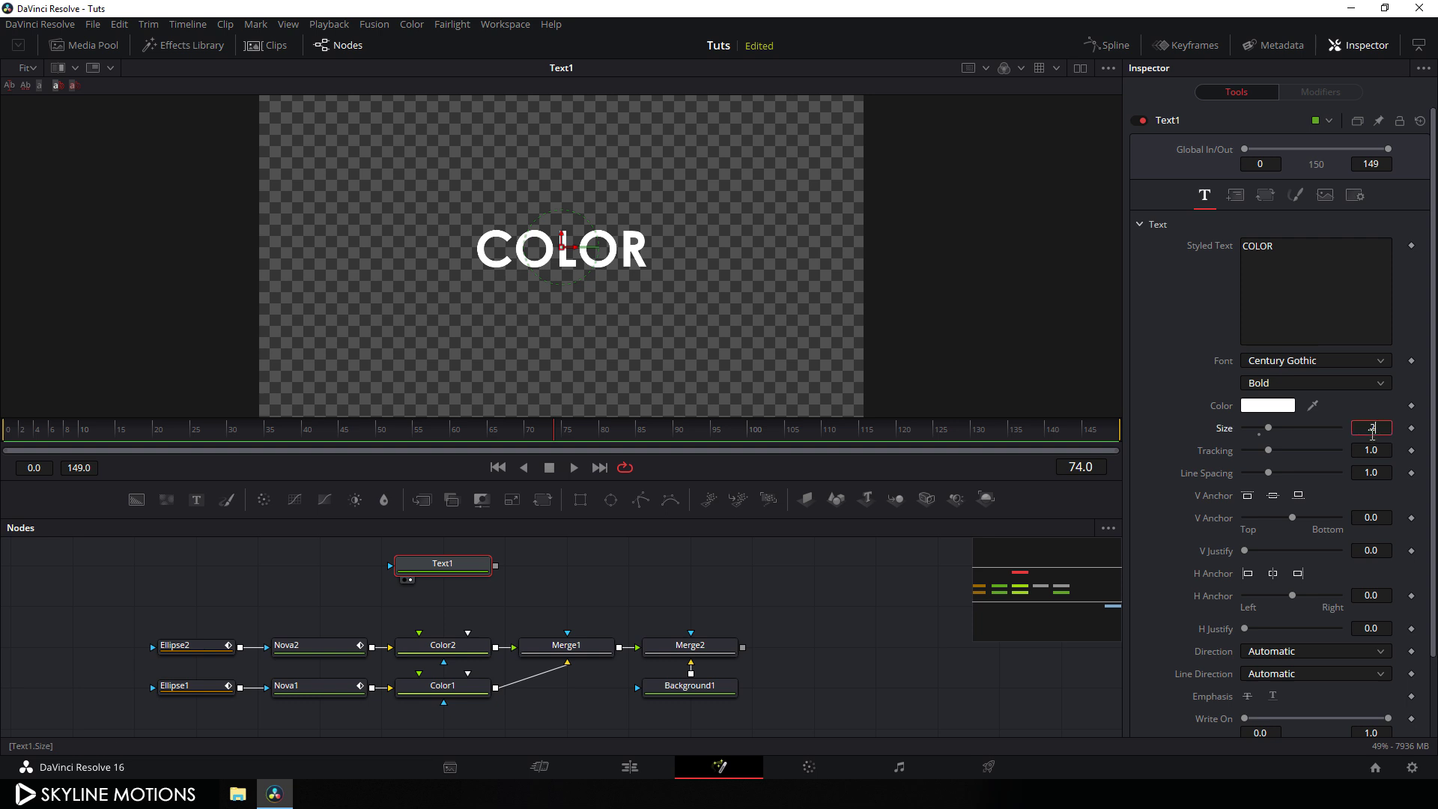
key("Tab")
Keyframe Tracking at 1.0 on a later frame and 1.1 on an earlier frame.
left_click(957, 434)
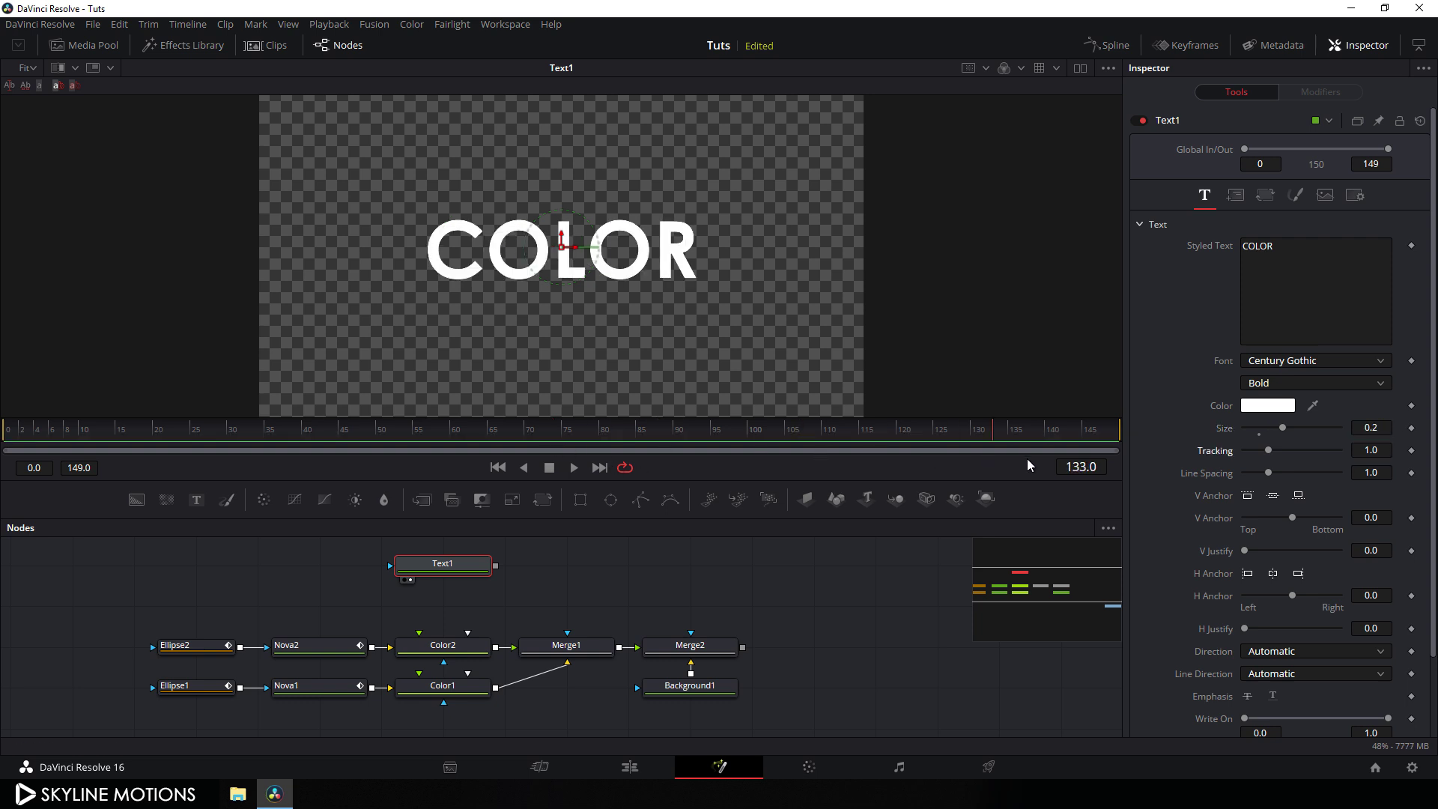
right_click(1207, 457)
left_click(1235, 465)
left_click_drag(1012, 440, 229, 440)
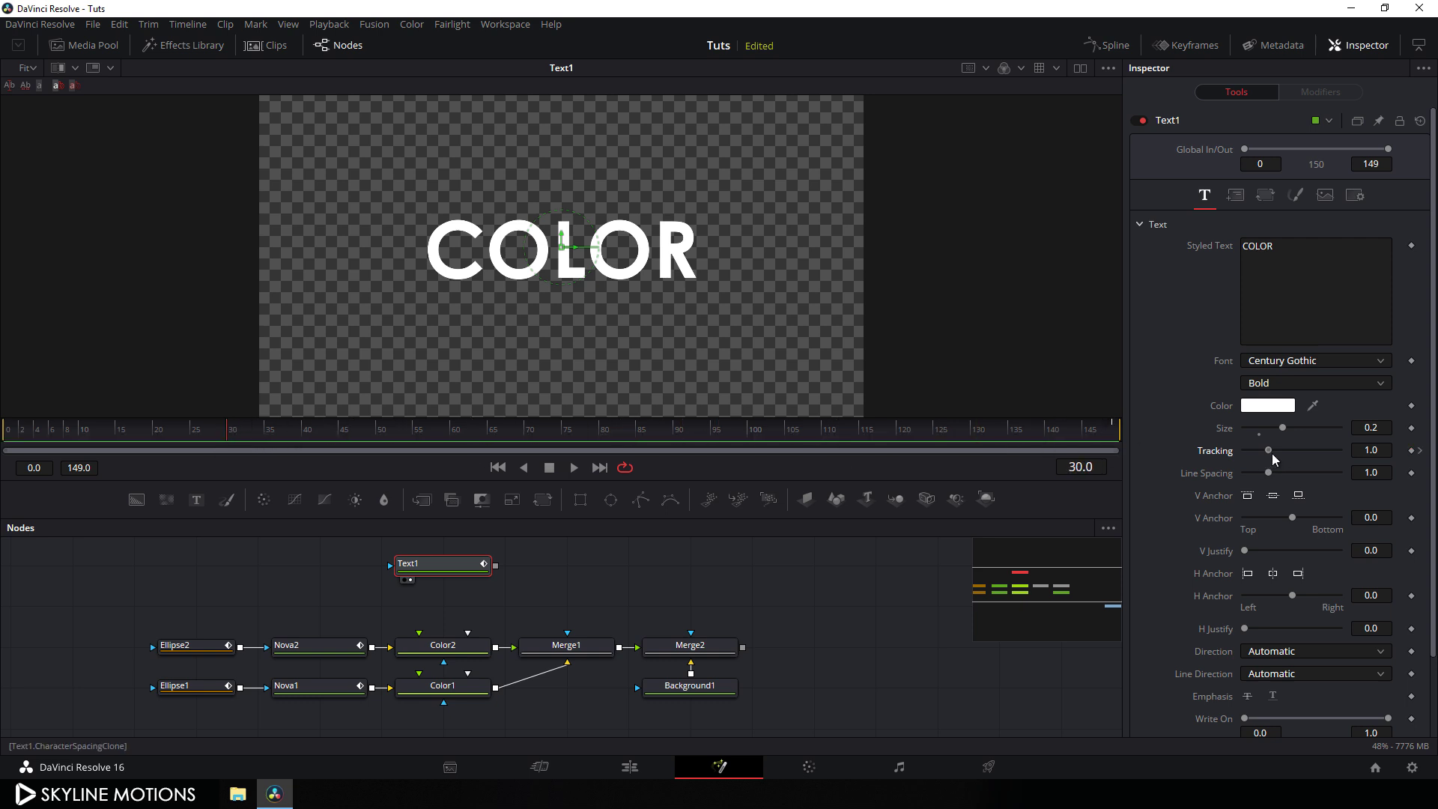
left_click_drag(1272, 452, 1274, 454)
type("1.1")
key("Tab")
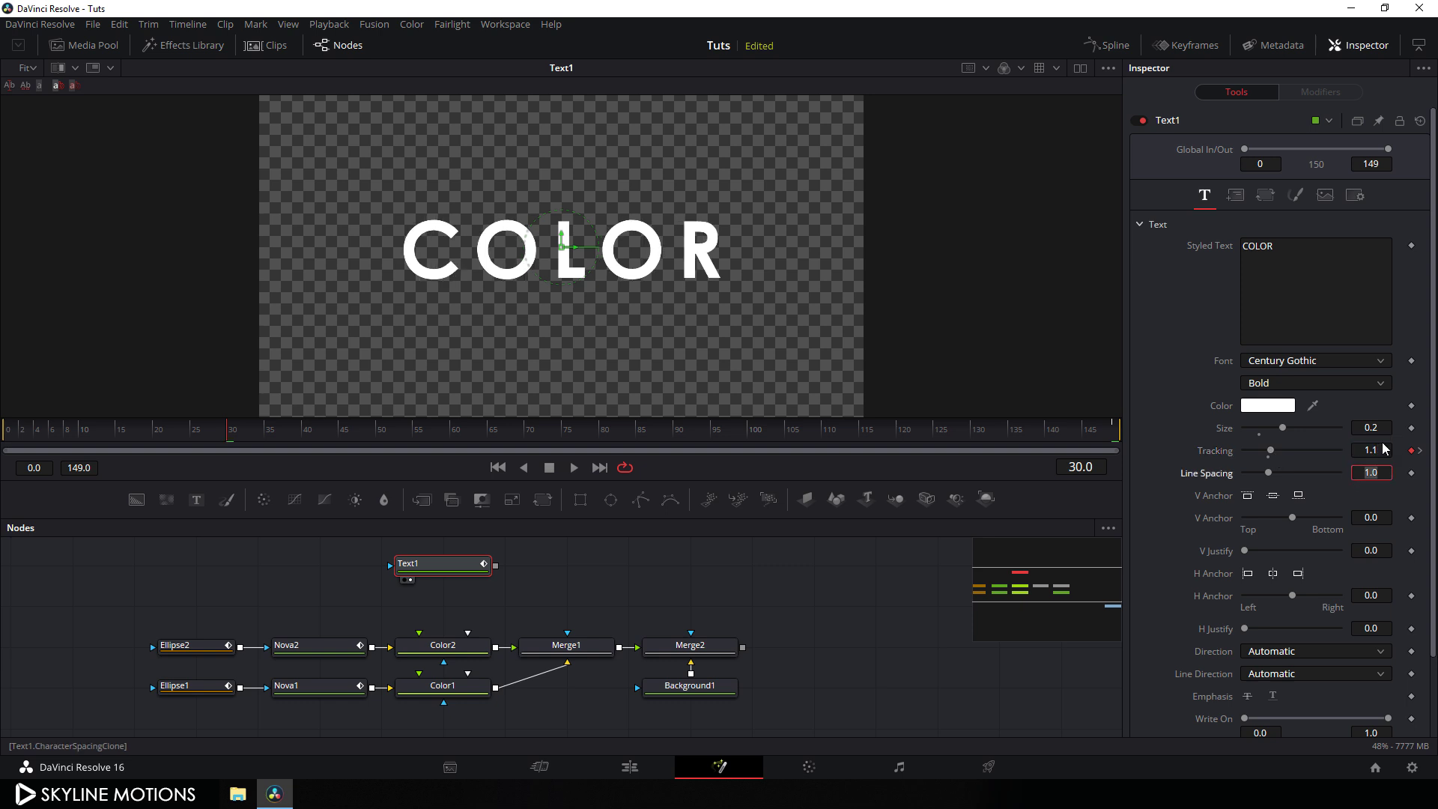
left_click_drag(388, 438, 1019, 442)
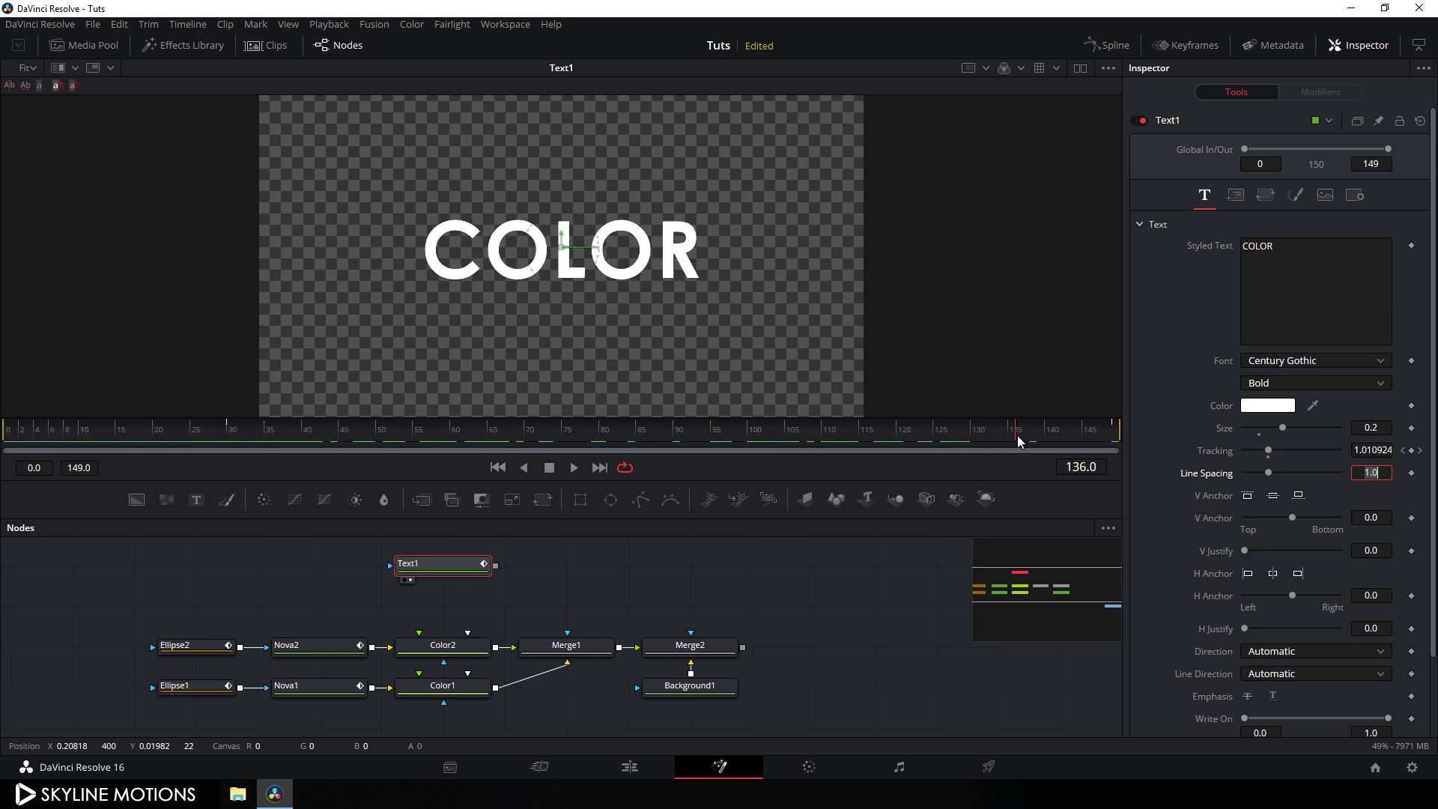
left_click_drag(594, 580, 596, 597)
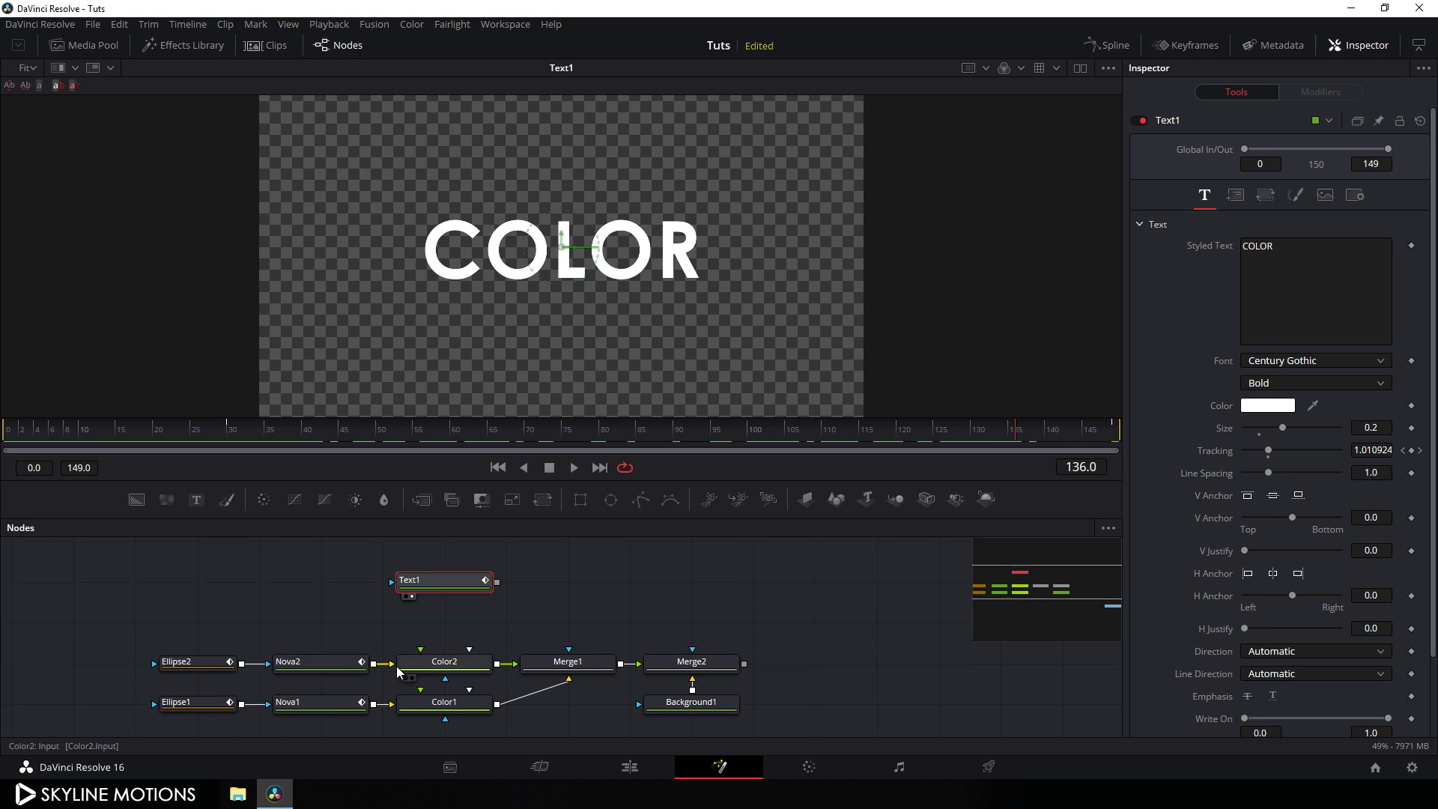
Paste copies of the Nova2 and Color2 nodes into the node graph.
left_click_drag(294, 645, 419, 674)
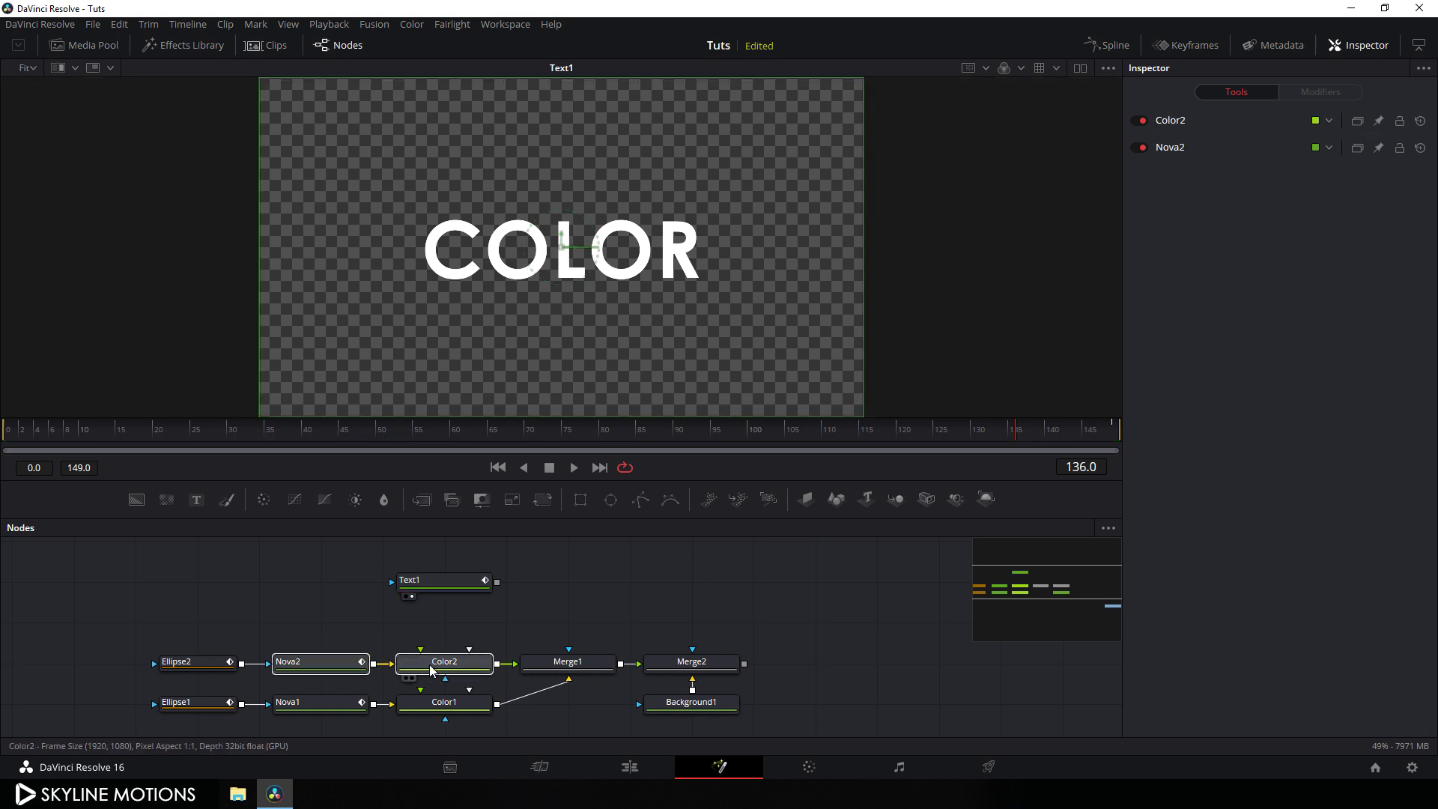
left_click(358, 645)
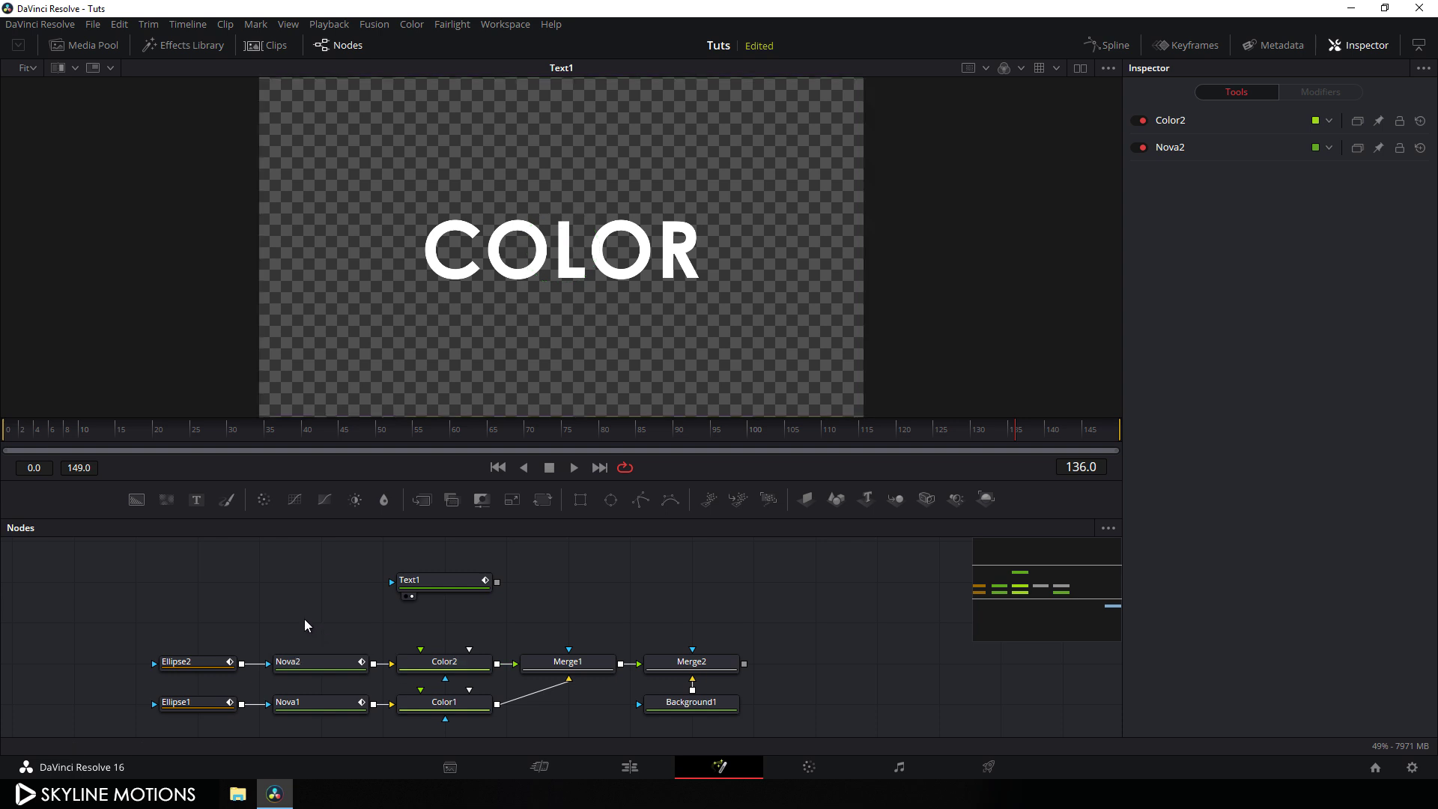
key("ctrl+v")
scroll(496, 631, "up", 1)
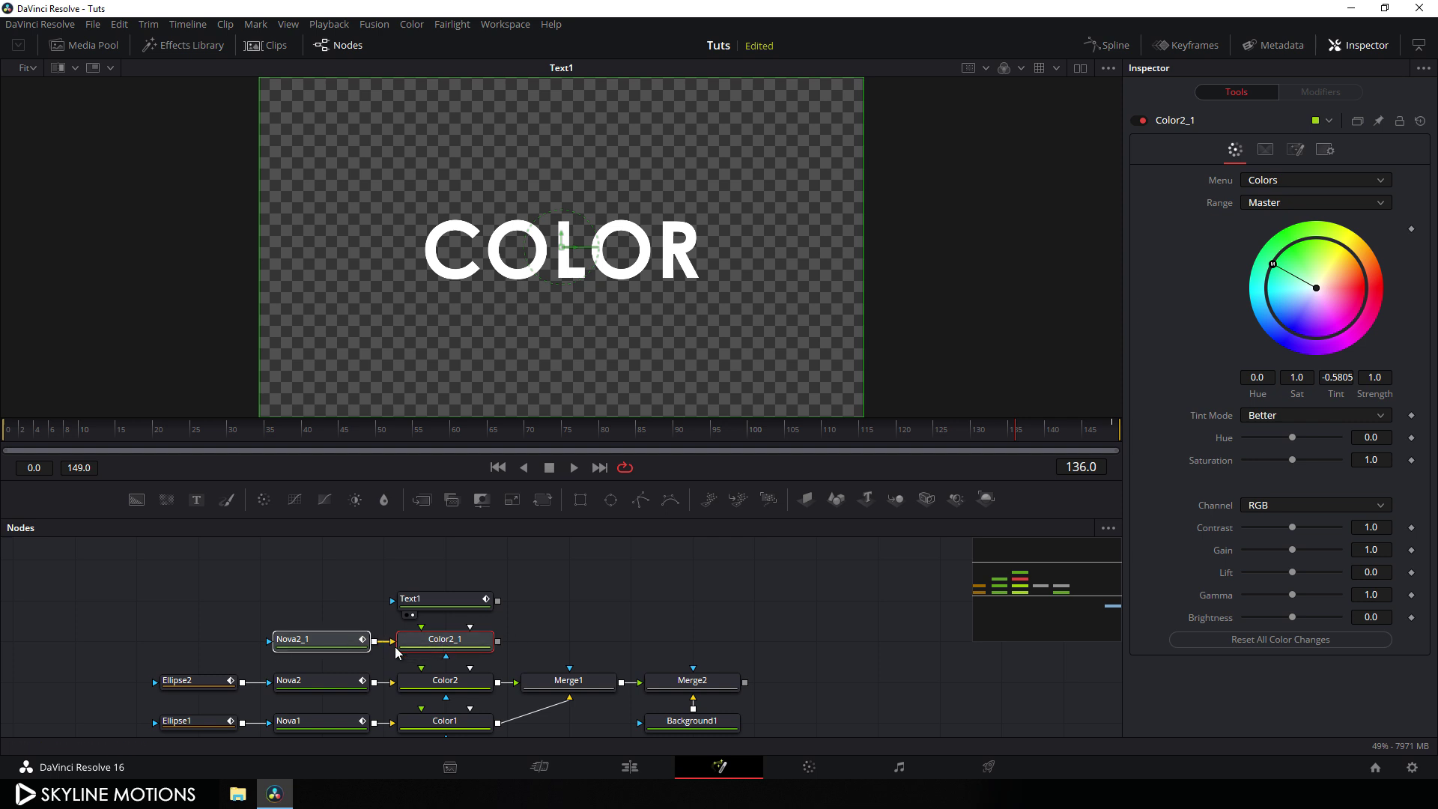
Rename the copied nodes Nova3 and Color3.
left_click(310, 646)
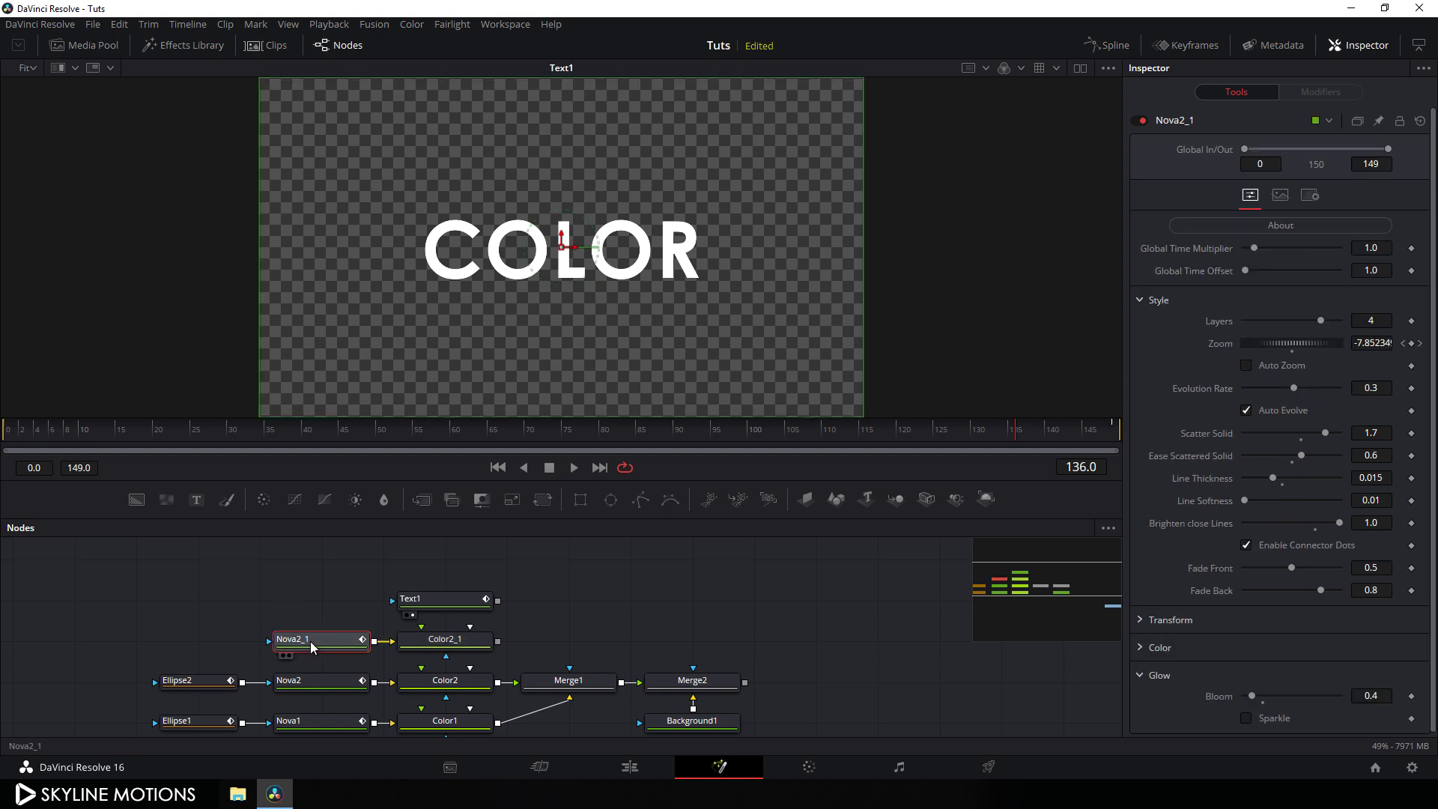
key("F2")
left_click(649, 417)
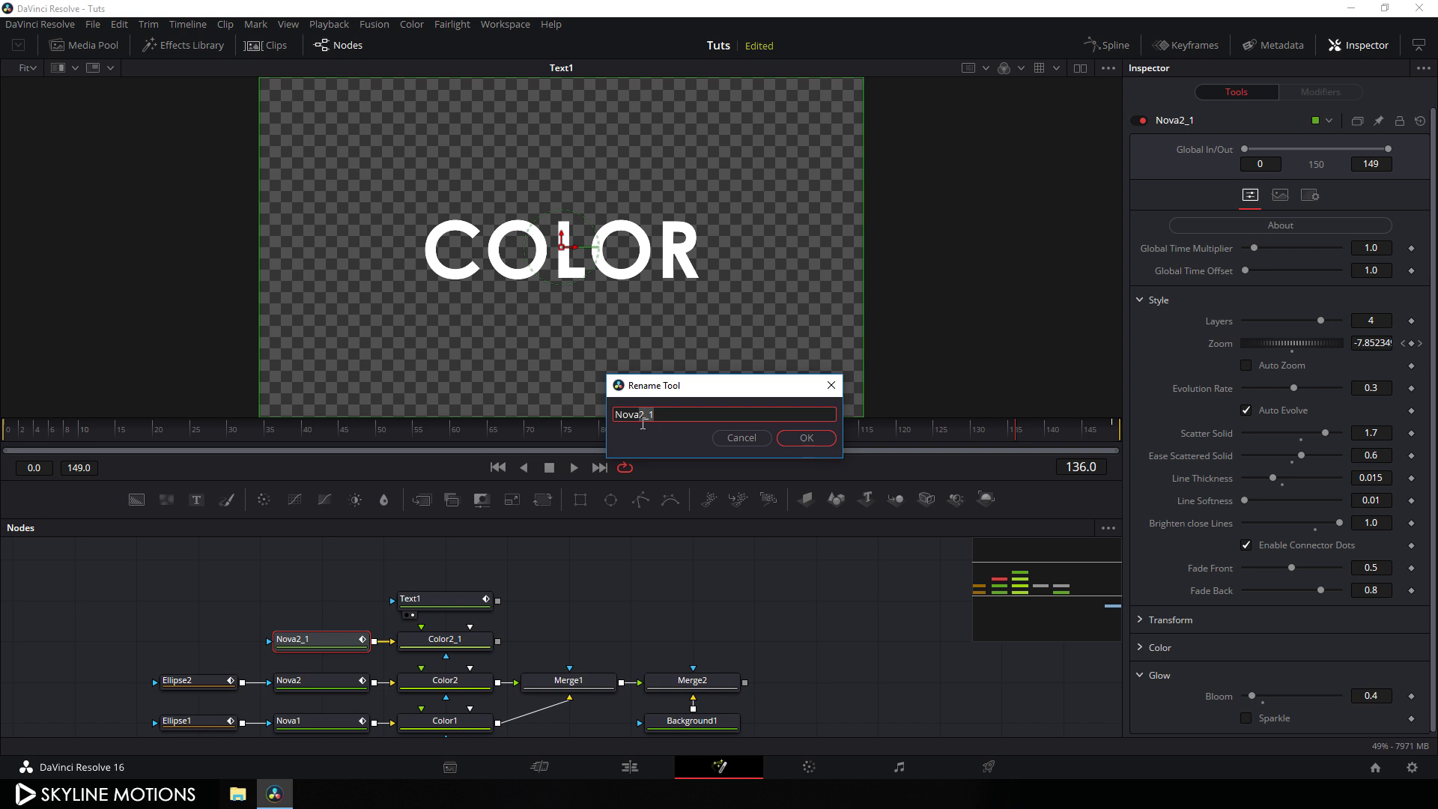
type("3")
key("Return")
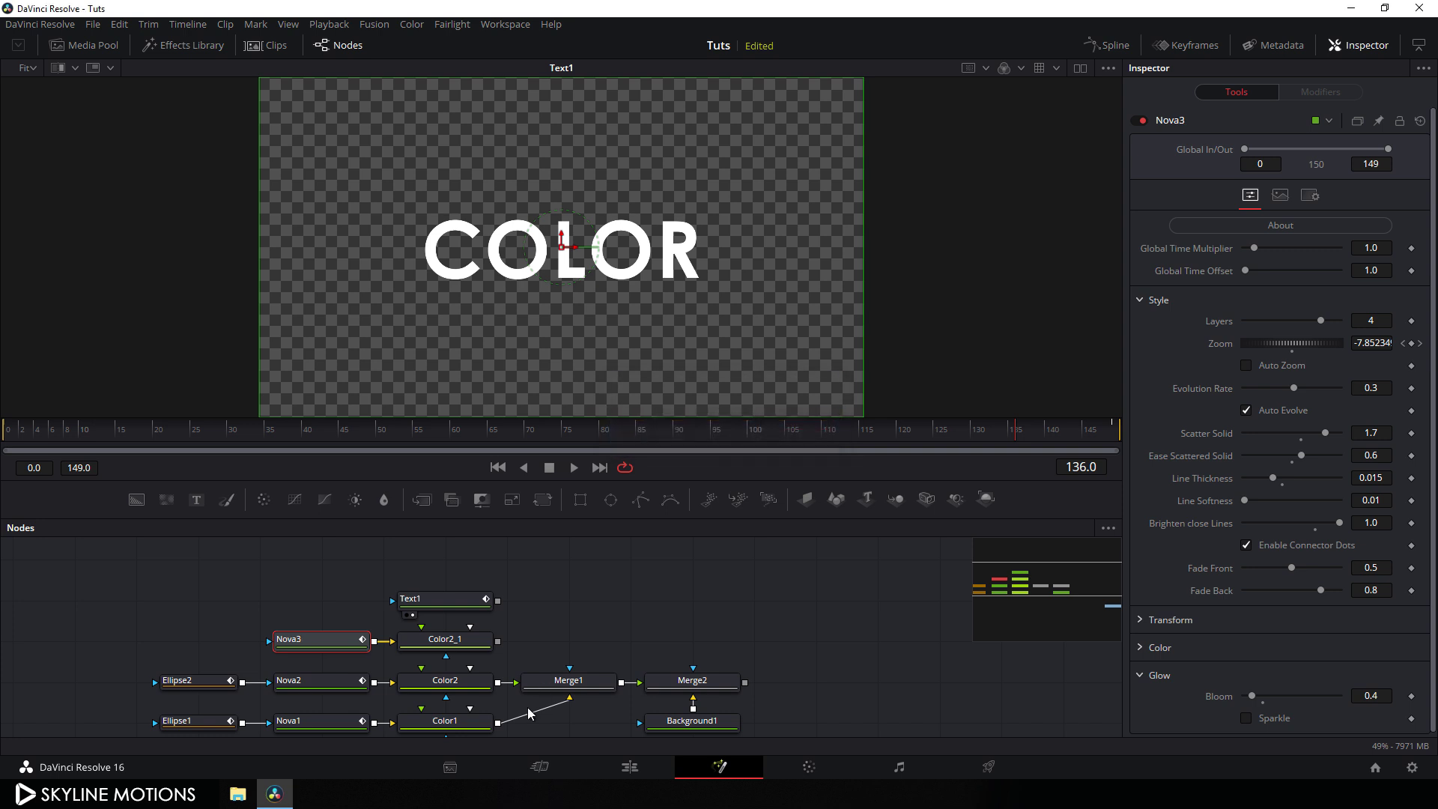
left_click(445, 643)
key("F2")
left_click(669, 411)
type("3")
key("Return")
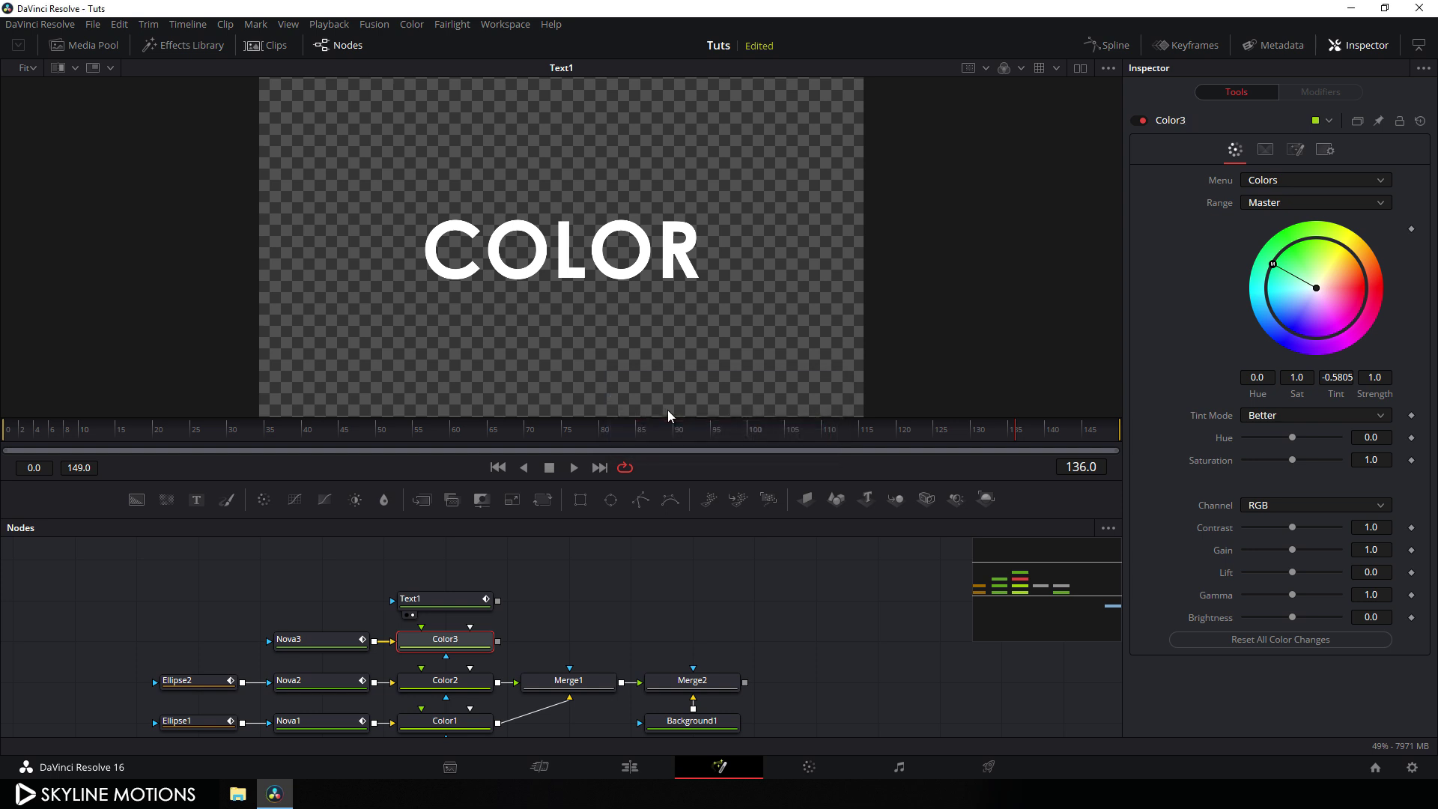
Move Text1, Nova3 and Color3 up together and add a Merge3 node beside them.
left_click_drag(554, 570, 314, 599)
left_click(596, 604)
scroll(596, 604, "up", 1)
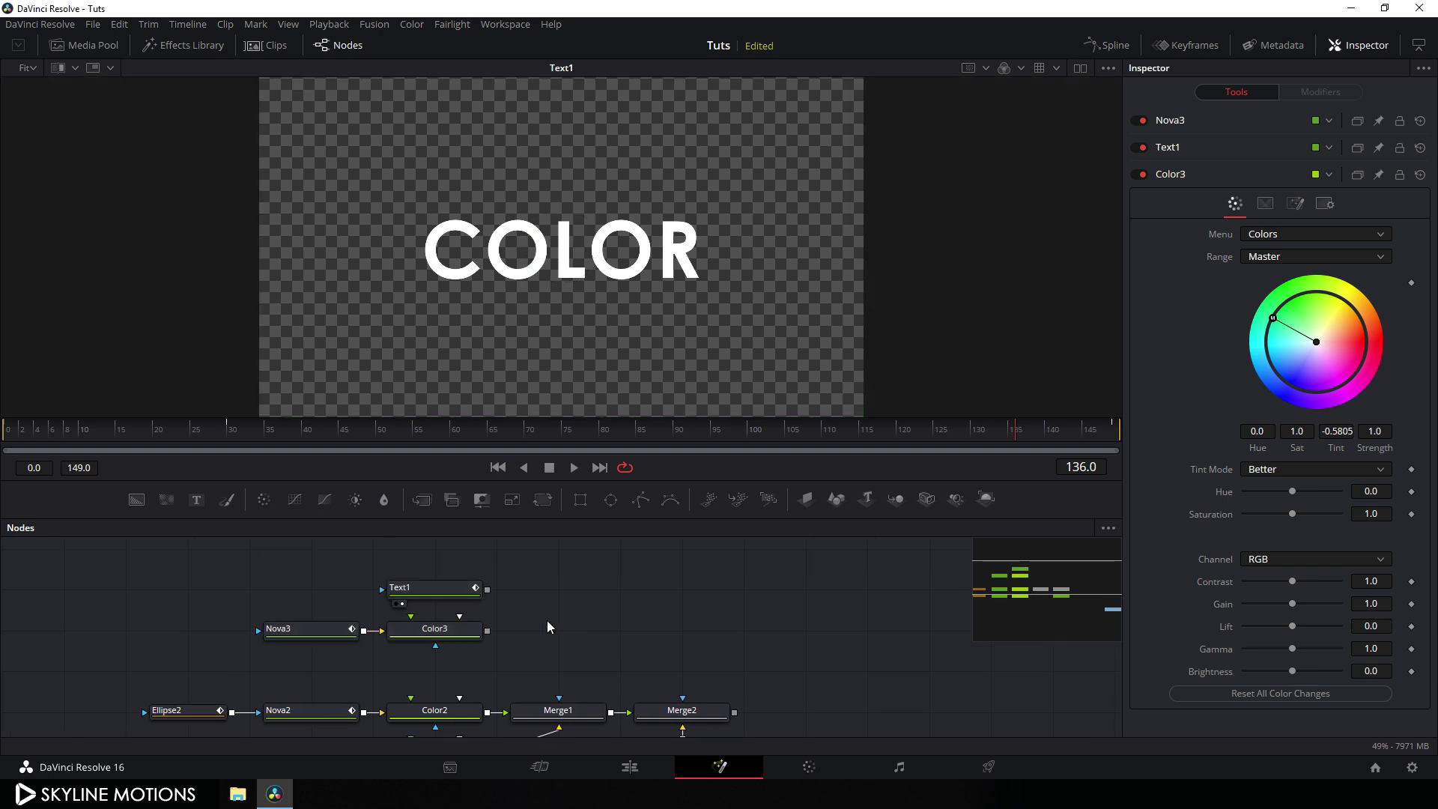
left_click_drag(448, 529, 610, 590)
left_click_drag(433, 631, 452, 184)
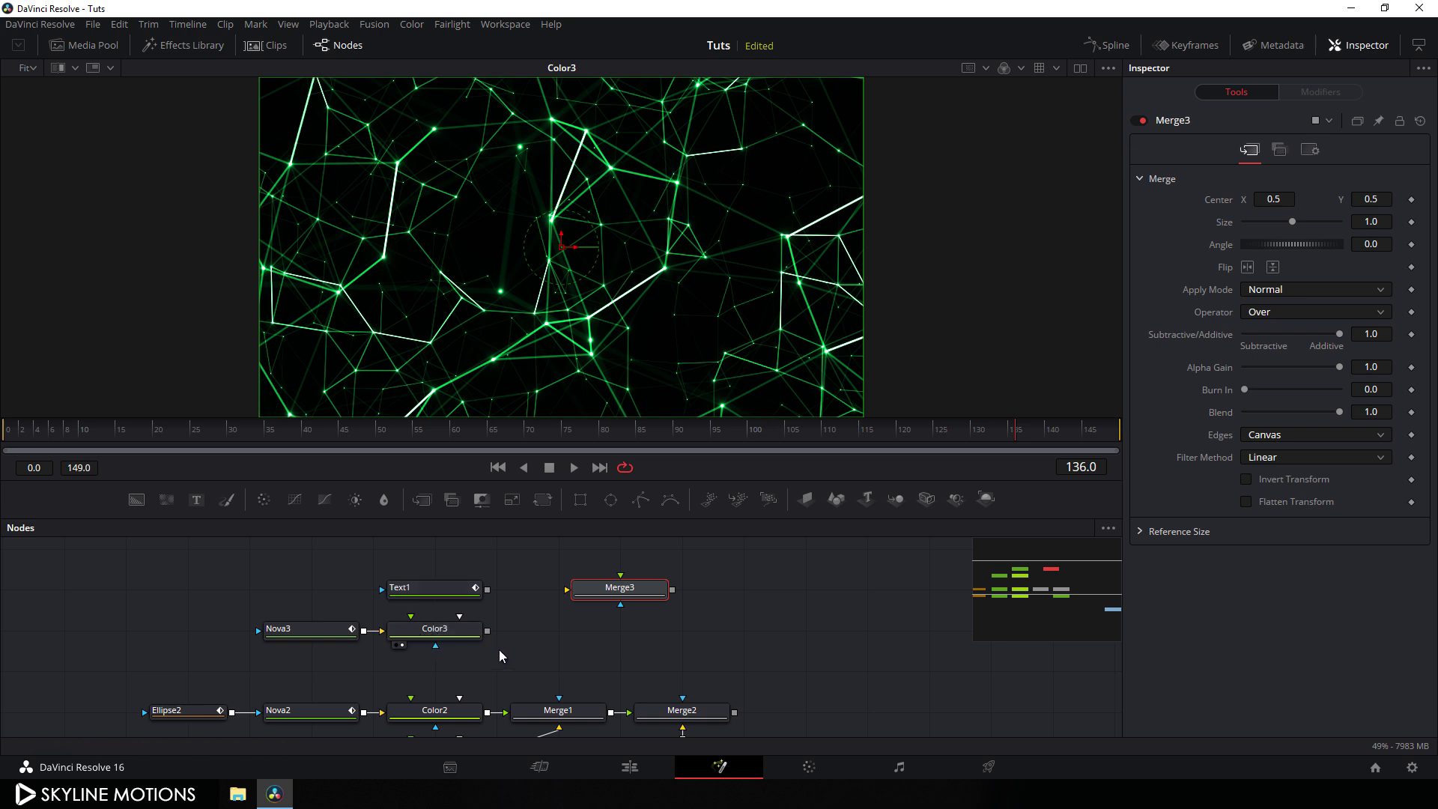
Connect Text1 to Merge3's background and Color3 to its foreground, then view Merge3.
left_click_drag(612, 590, 487, 589)
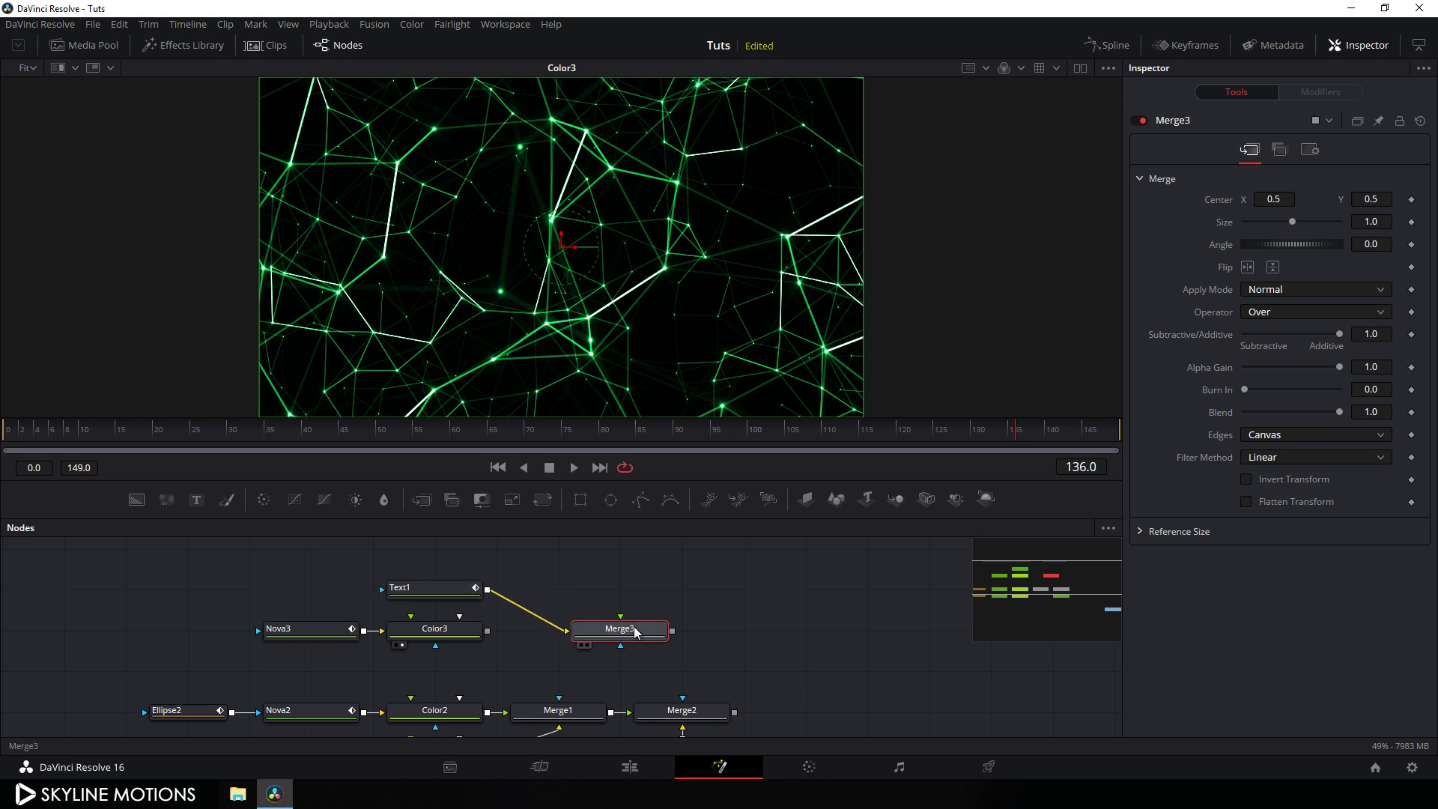
left_click_drag(620, 616, 446, 638)
left_click_drag(659, 636, 598, 593)
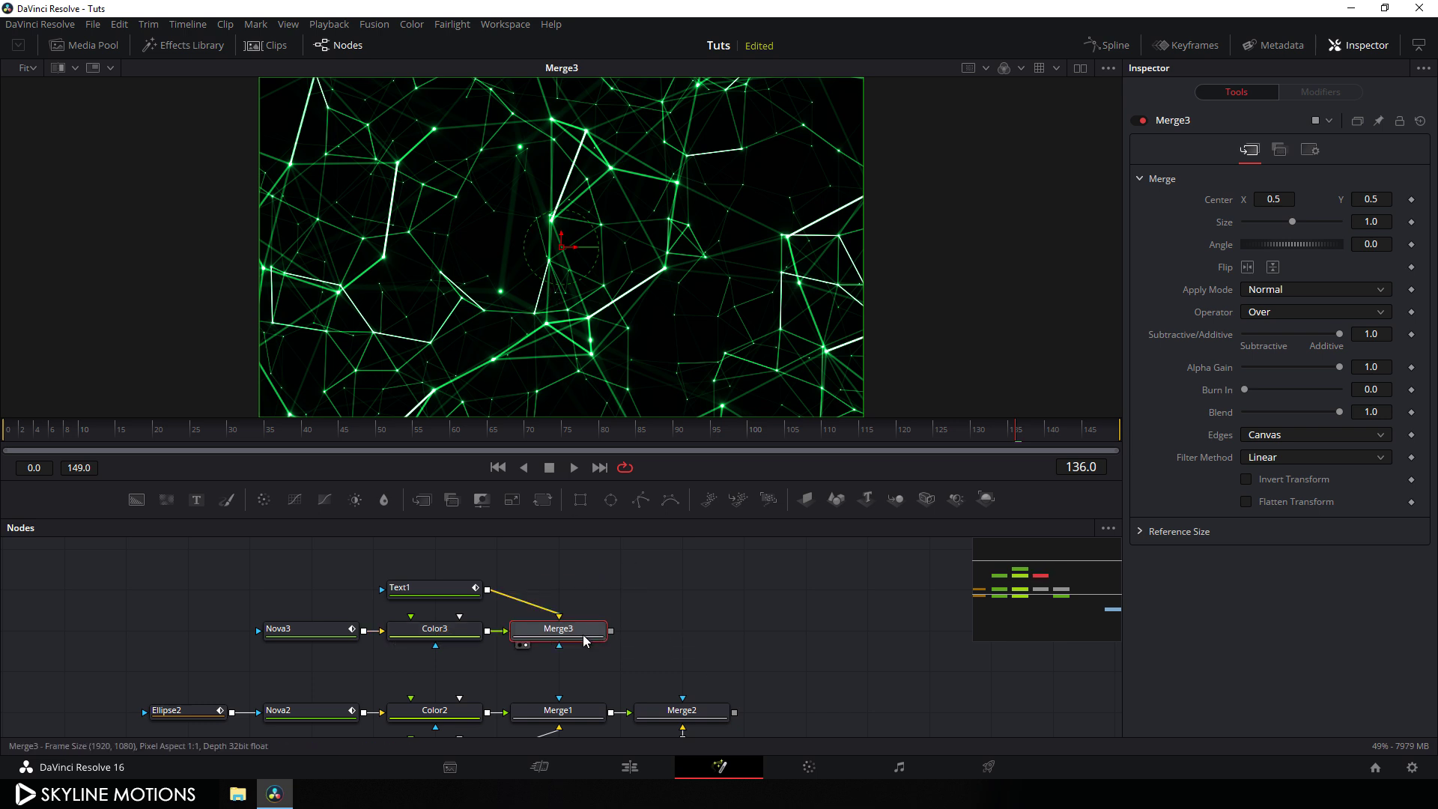
key("1")
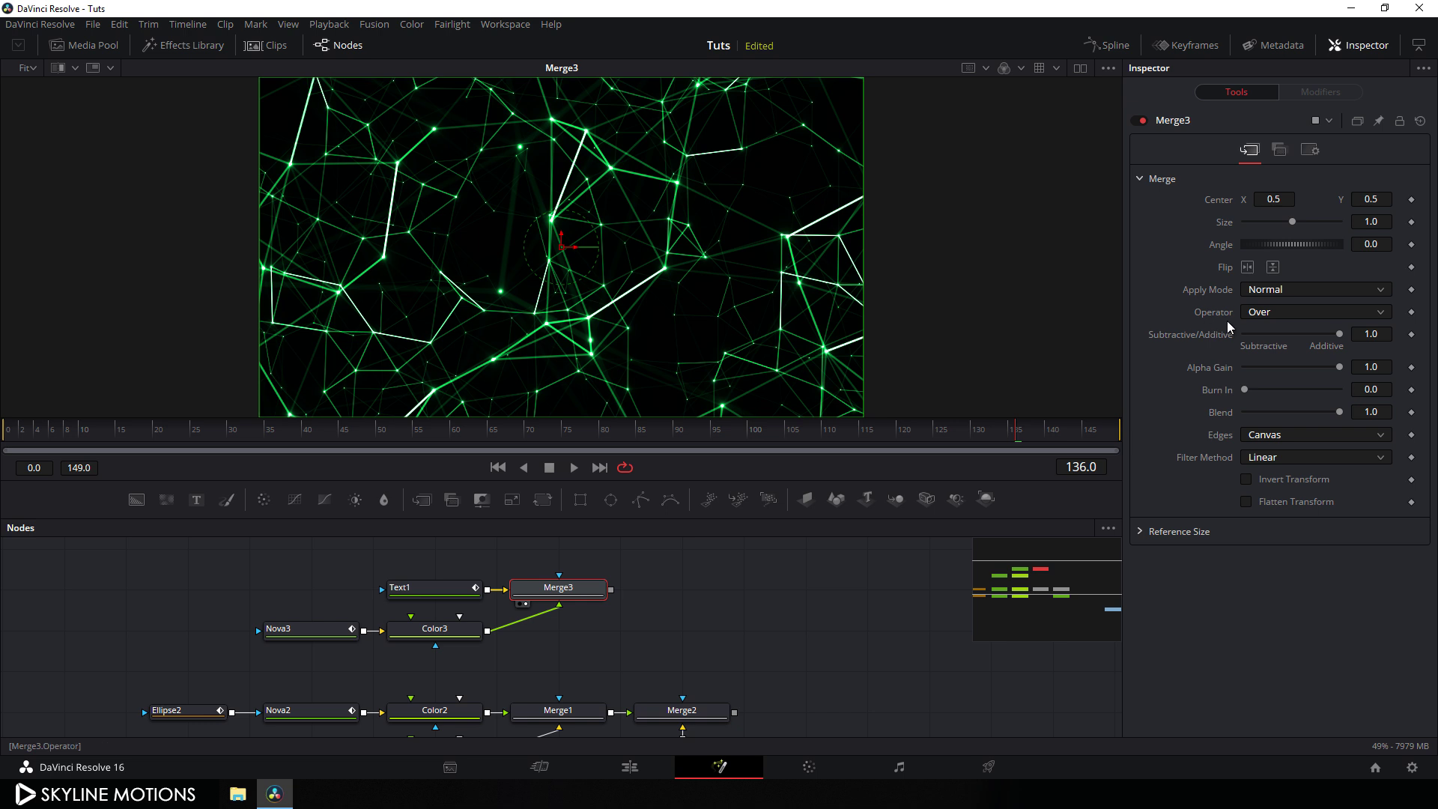
Set Merge3's Operator to In and replay the animation from an earlier frame.
left_click(1276, 318)
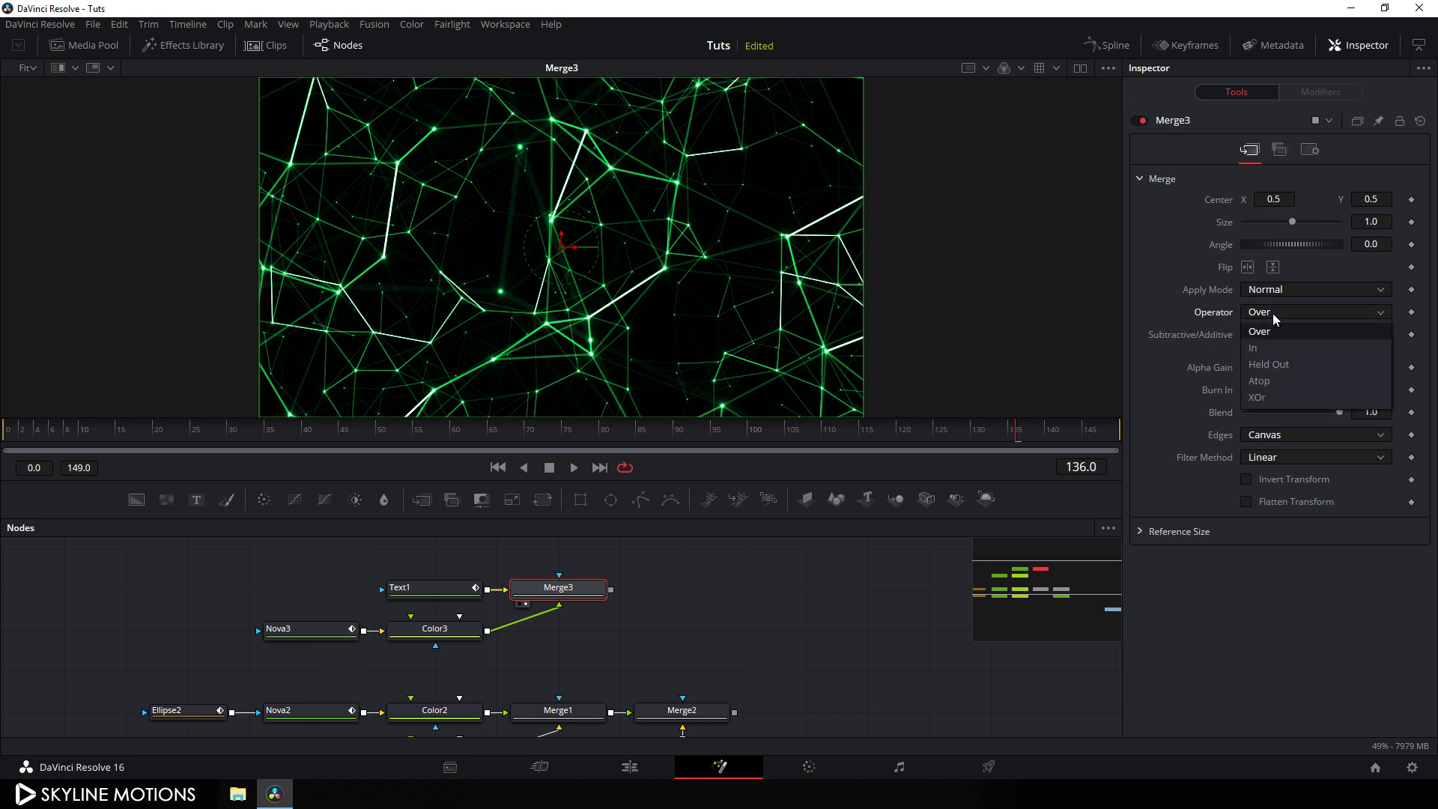
left_click(1271, 346)
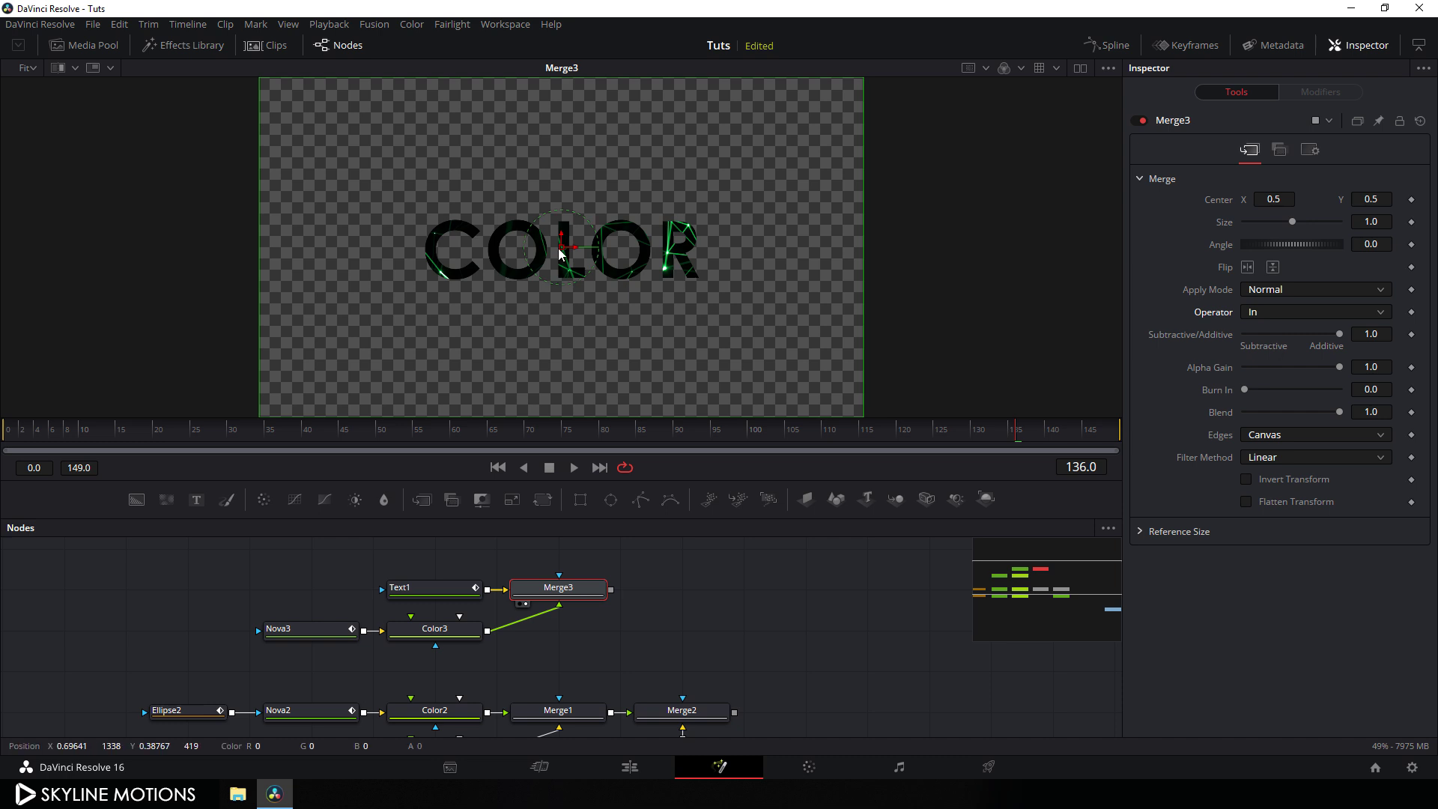
left_click(498, 429)
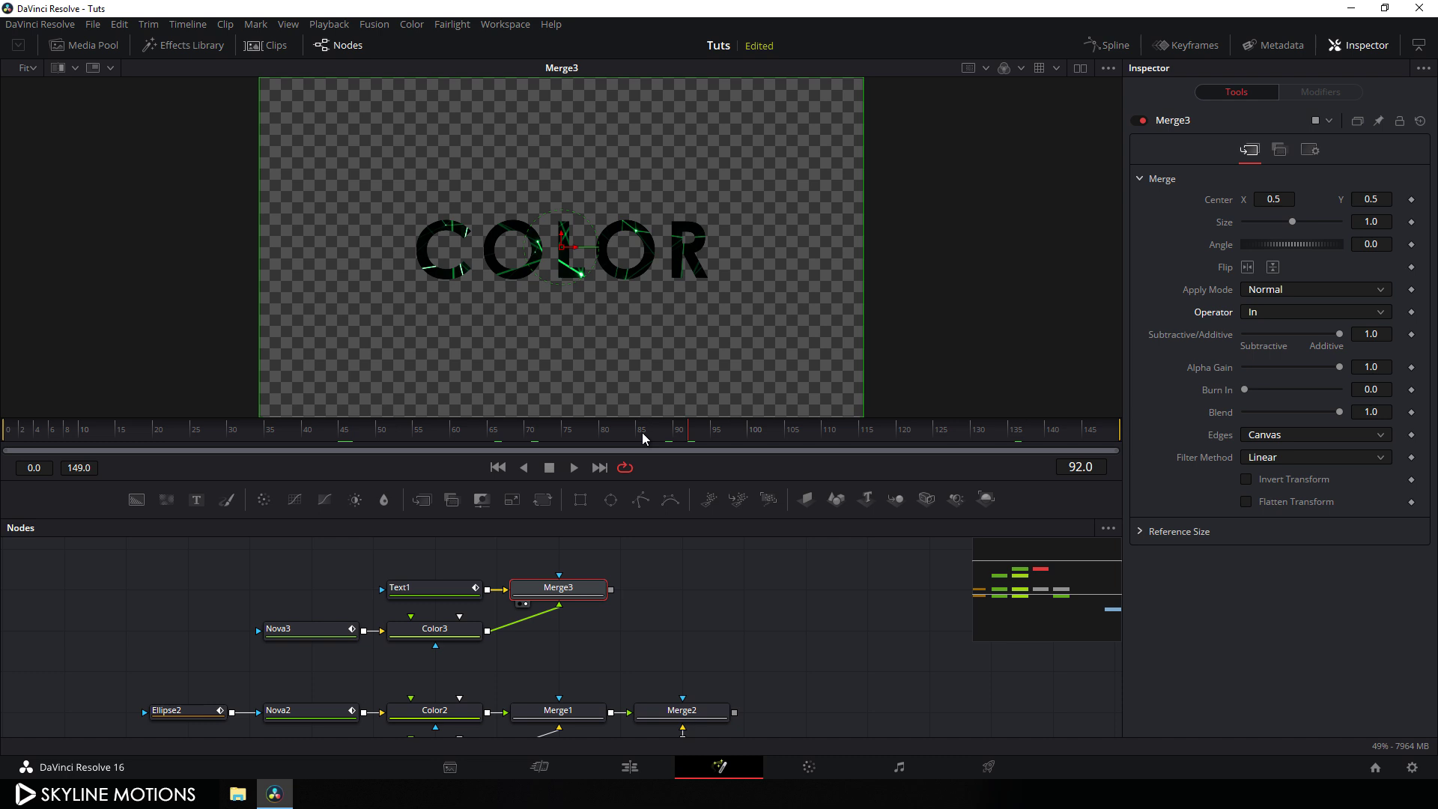
left_click(302, 629)
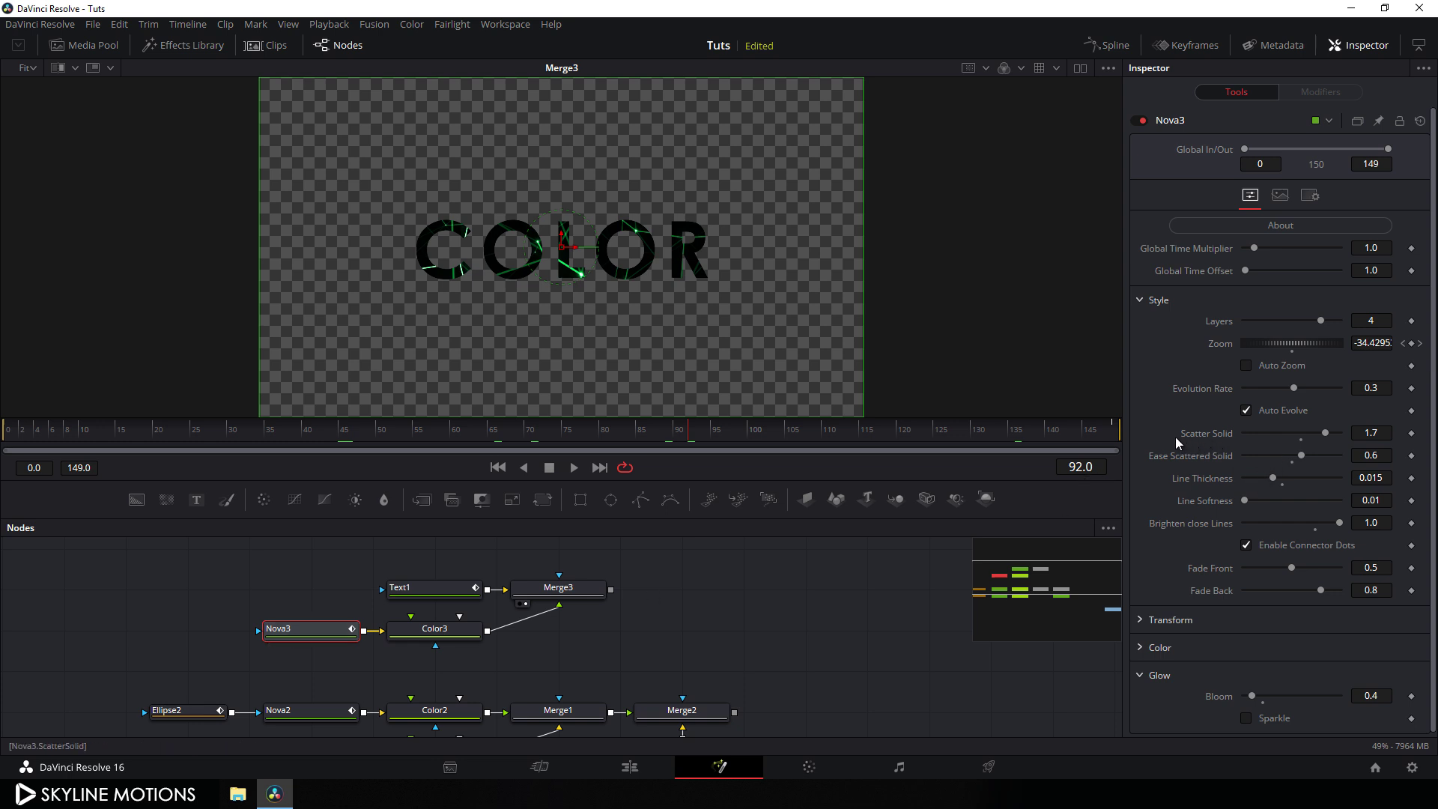
Set Nova3's Scatter Solid 2.0, Ease Scattered Solid 0.5, Line Thickness 0.02, previewing to frame 87.
left_click_drag(1325, 432, 1346, 432)
left_click(1293, 456)
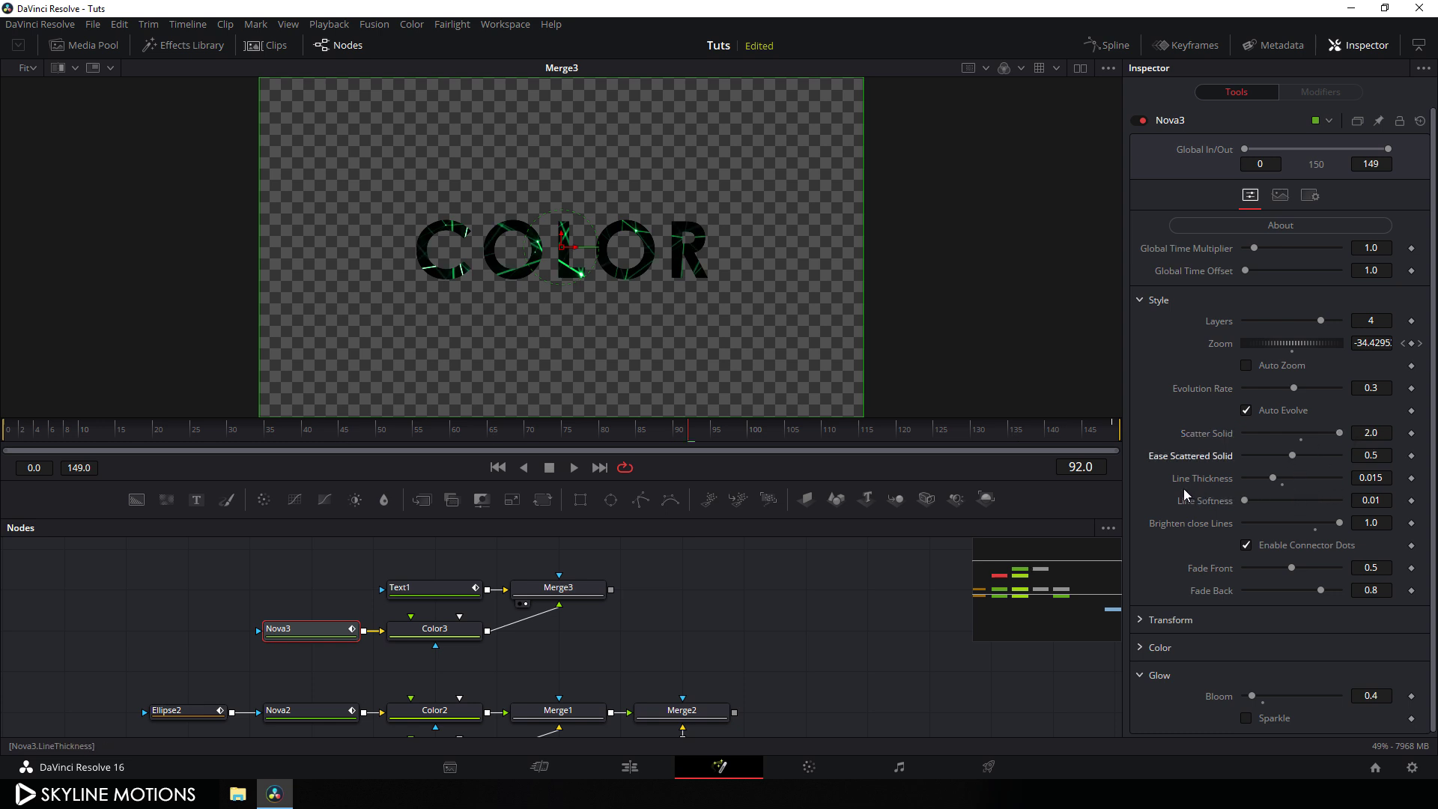
left_click(1283, 478)
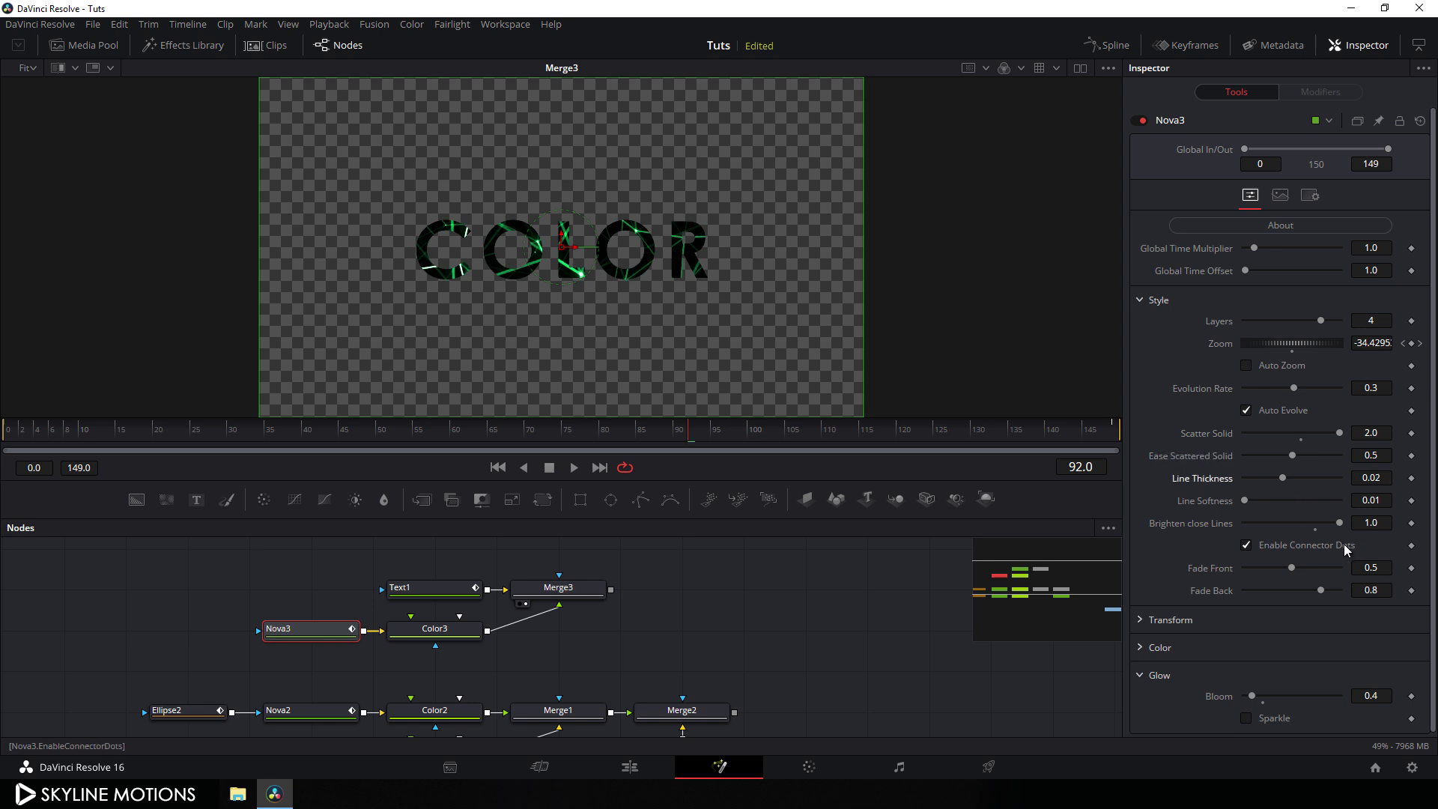
left_click(459, 431)
left_click_drag(459, 431, 650, 430)
left_click_drag(687, 551, 664, 615)
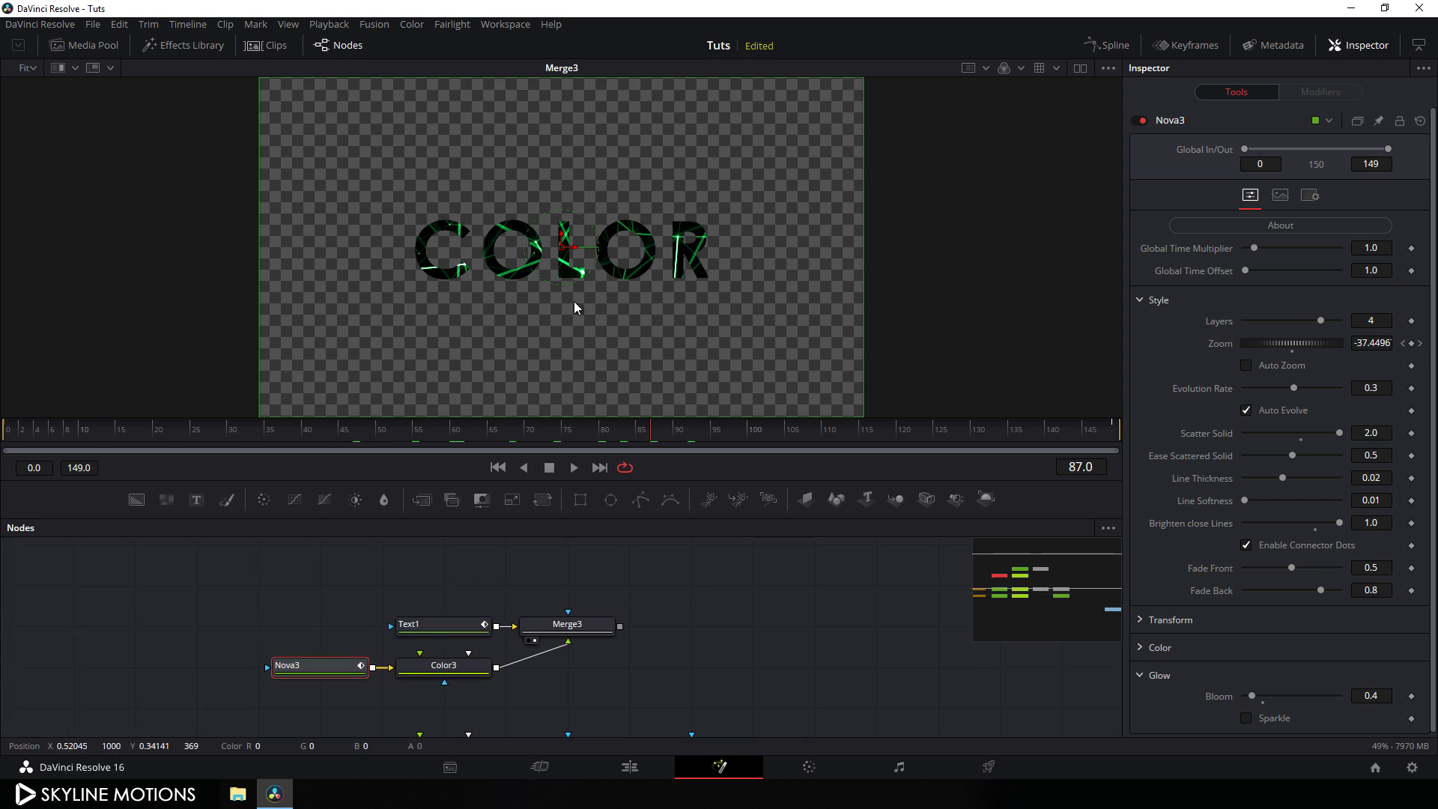
scroll(574, 301, "up", 4)
left_click_drag(633, 194, 653, 275)
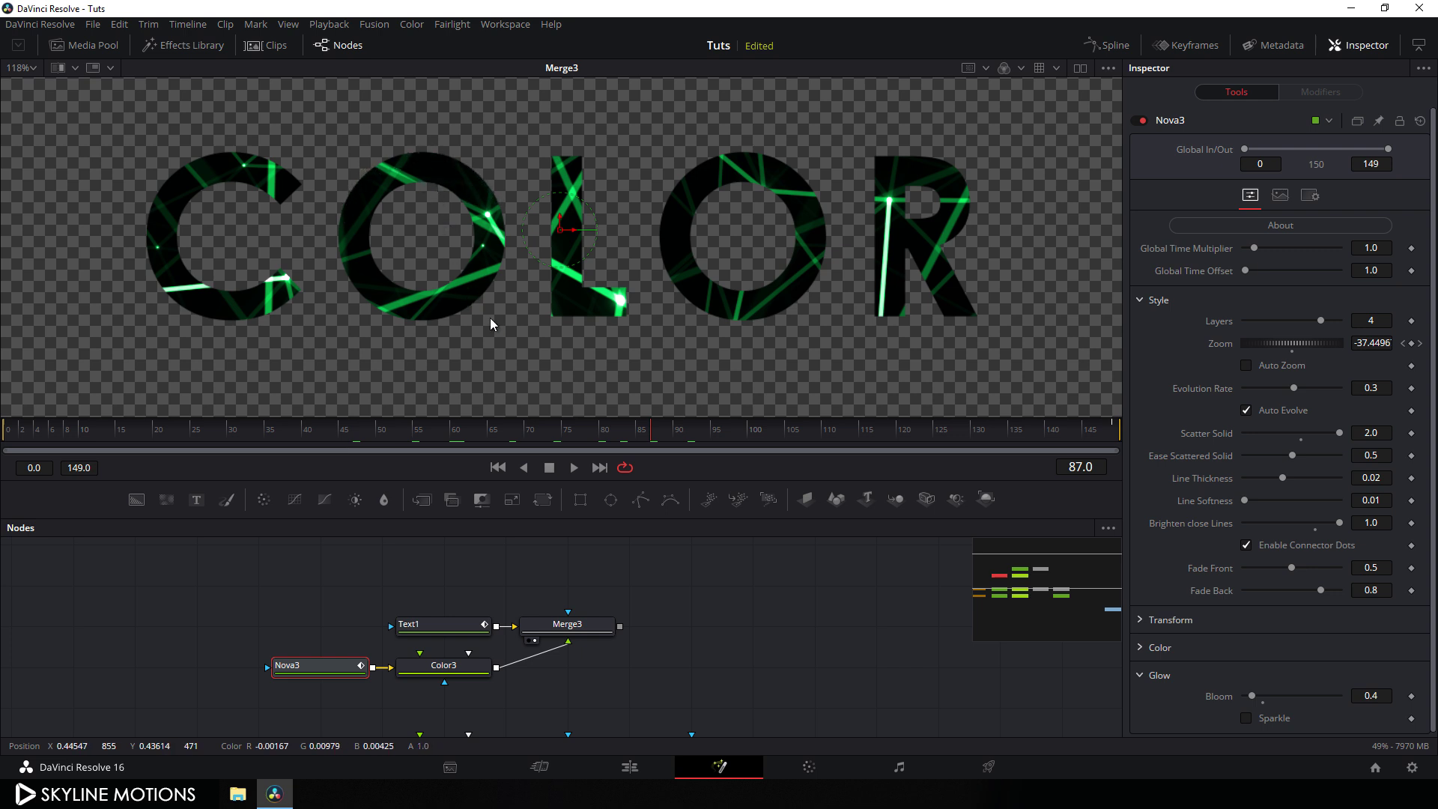
Copy Text1 and paste it as an instance, placing Instance_Text1 above Text1.
left_click(433, 630)
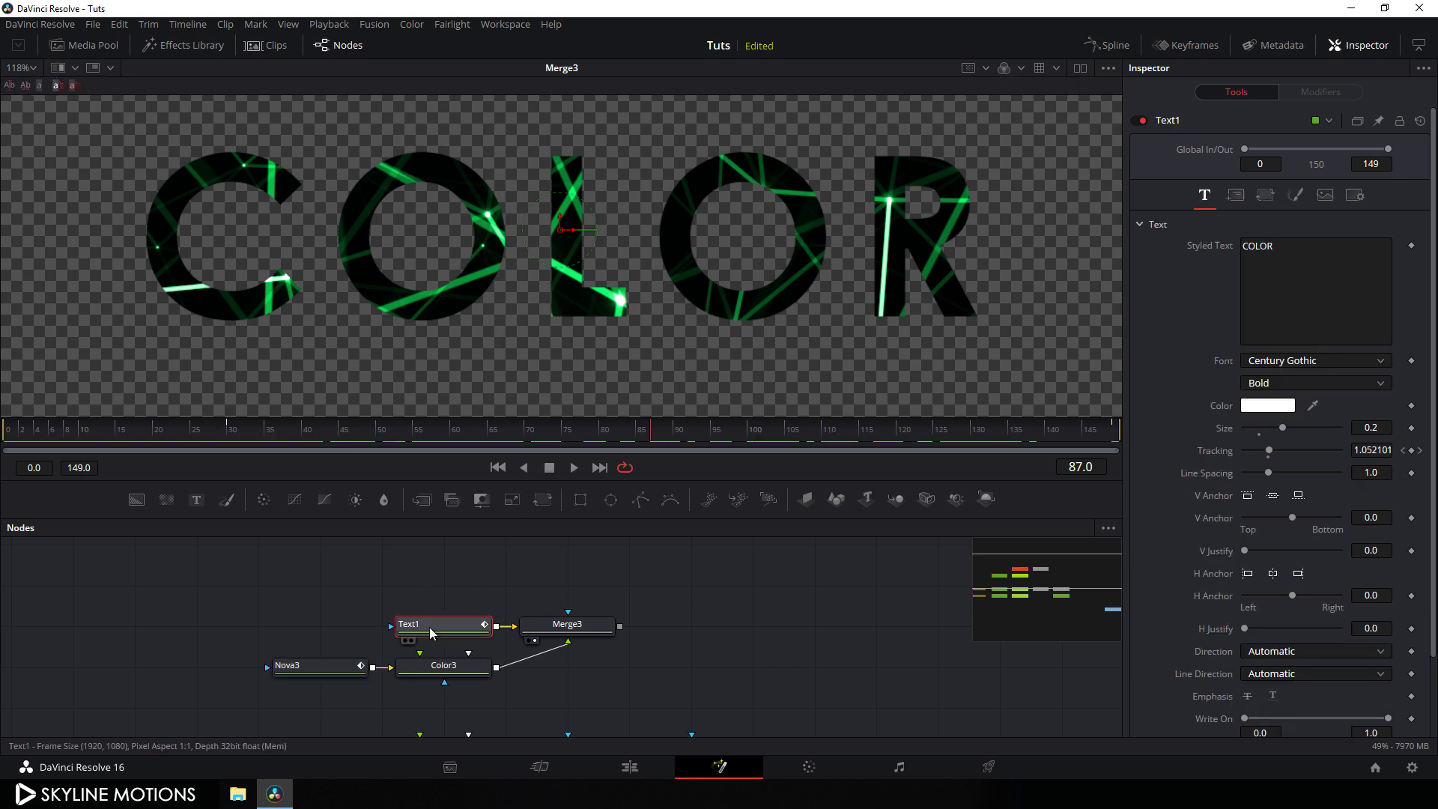
left_click(455, 591)
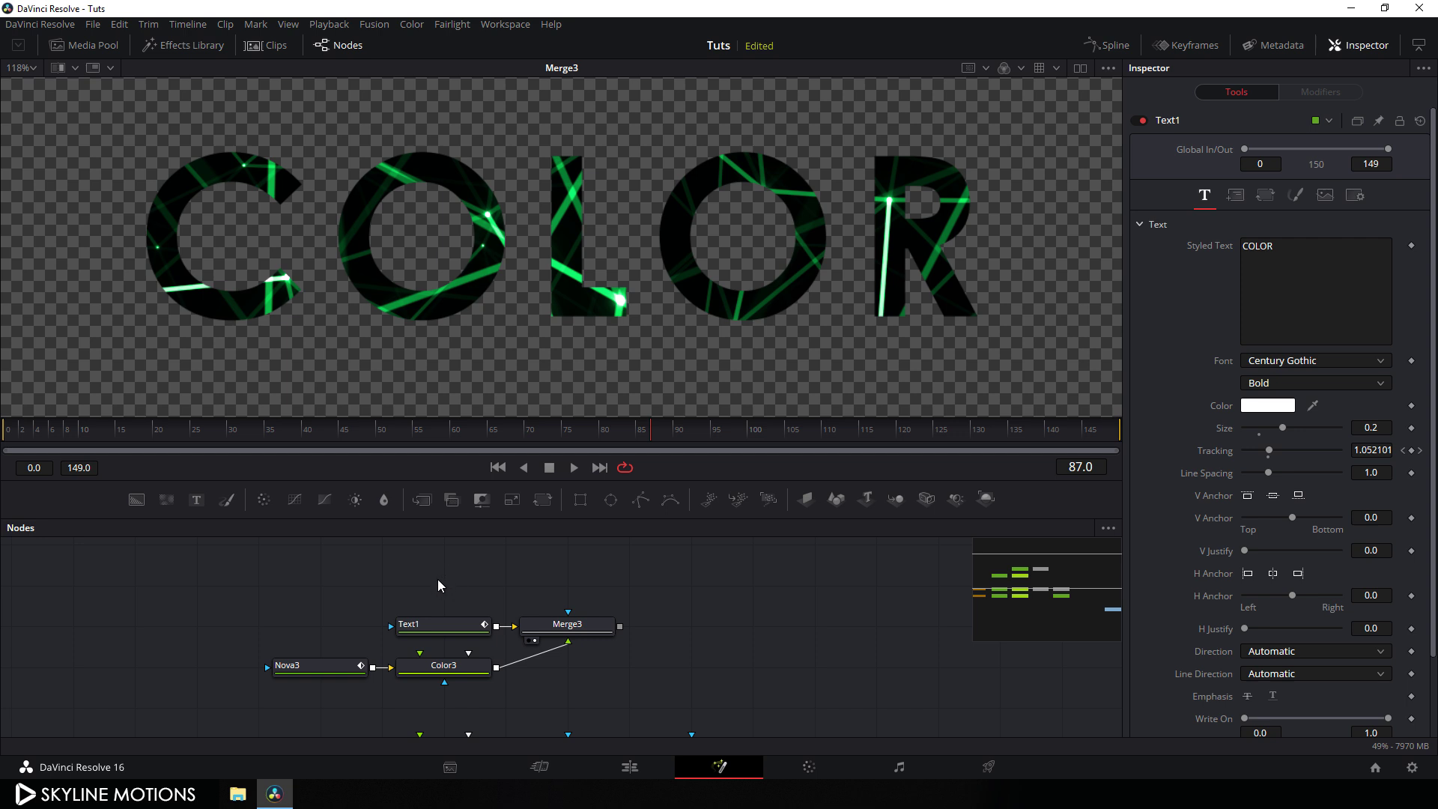
right_click(438, 578)
left_click(491, 570)
mouse_move(450, 588)
left_mouse_down()
mouse_move(378, 588)
mouse_move(440, 588)
left_mouse_up()
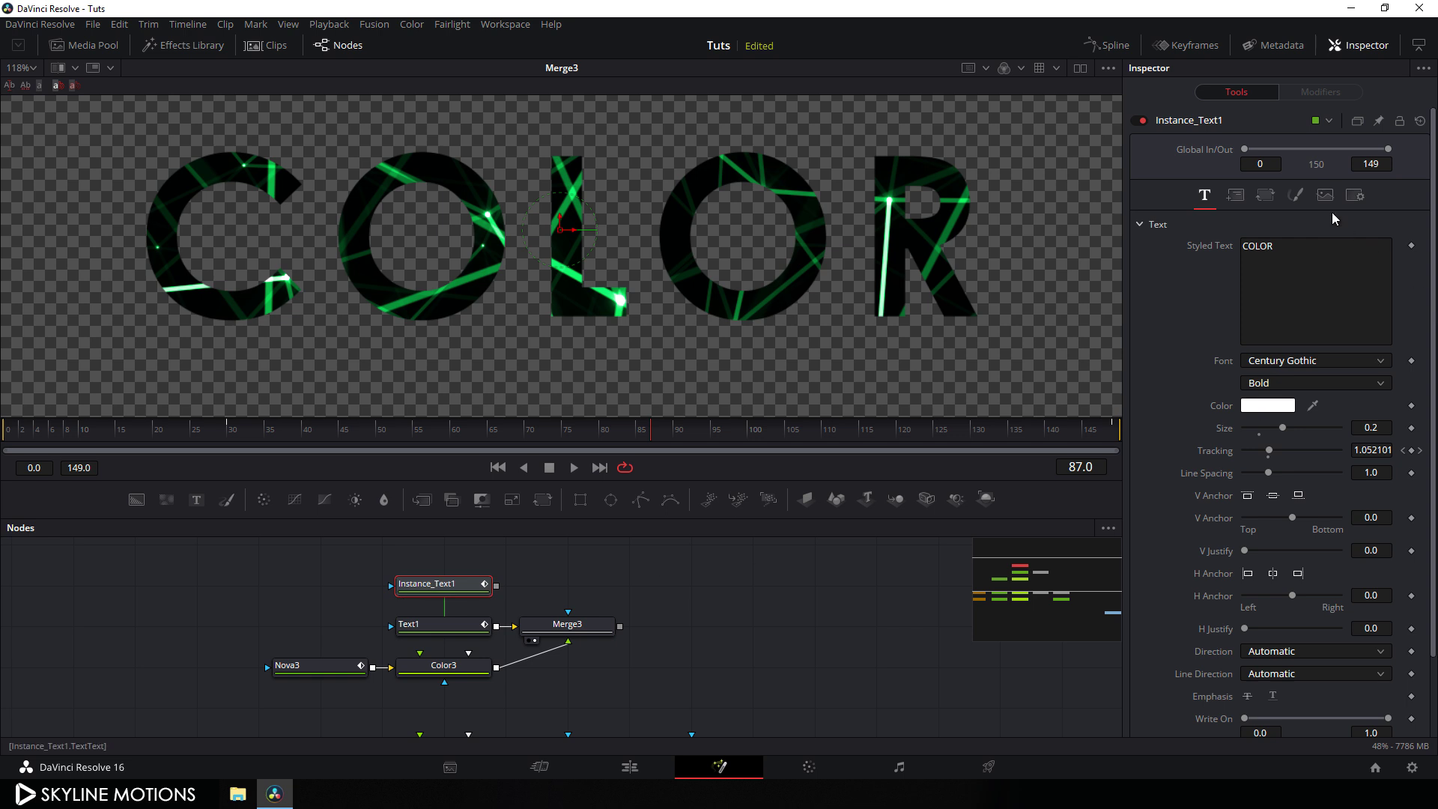
Deinstance Instance_Text1's Appearance on the Shading tab and switch it to Outline.
left_click(1297, 196)
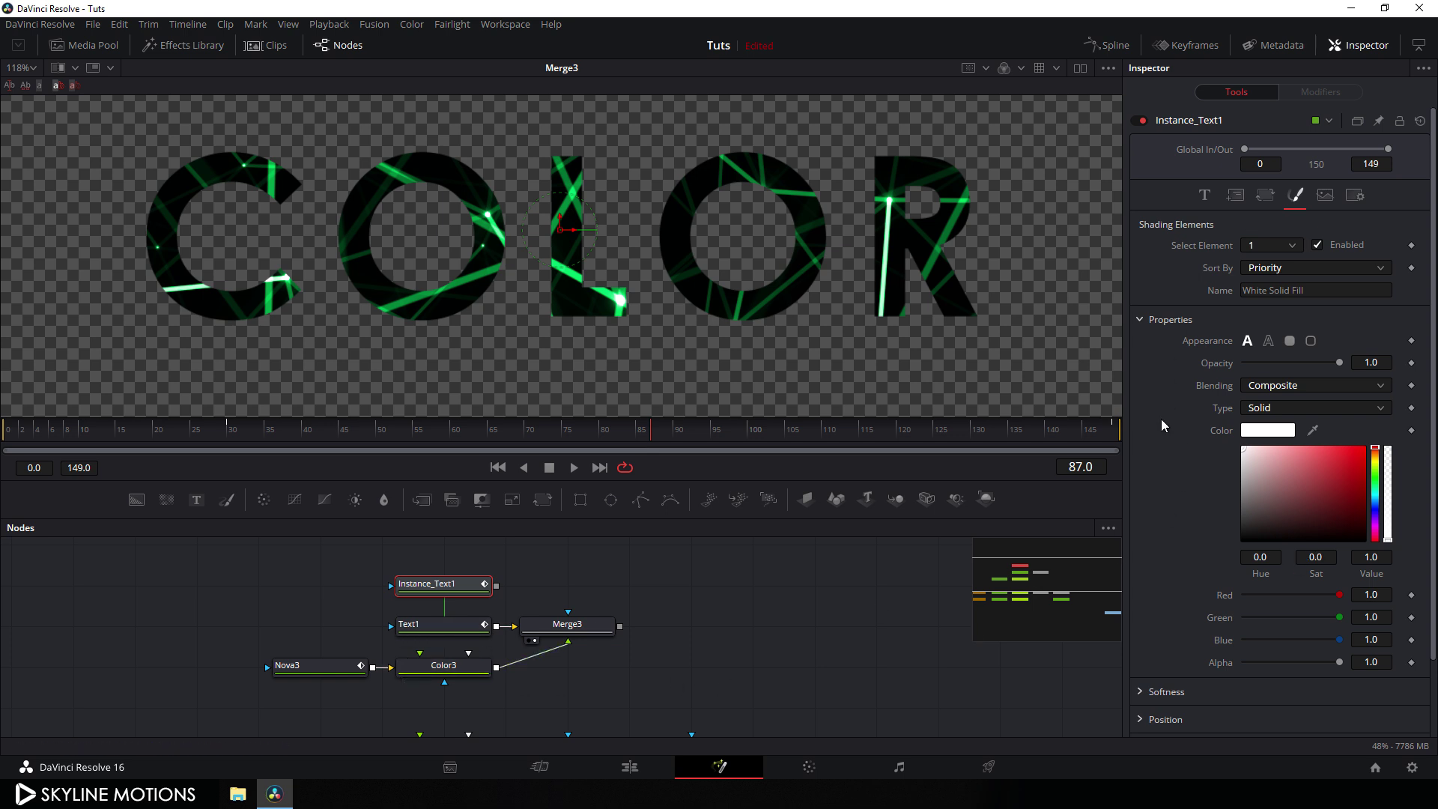
right_click(1197, 344)
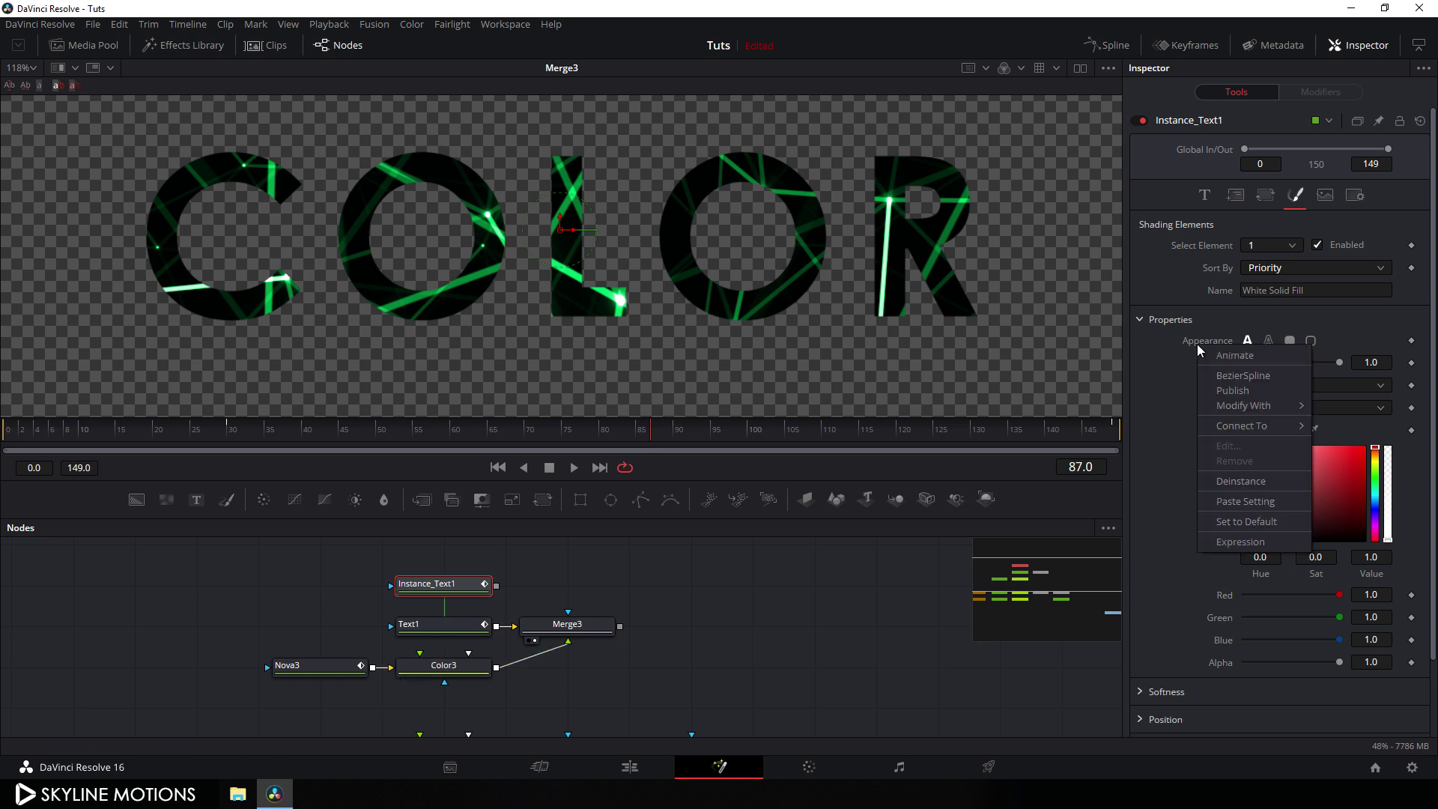
left_click(1230, 483)
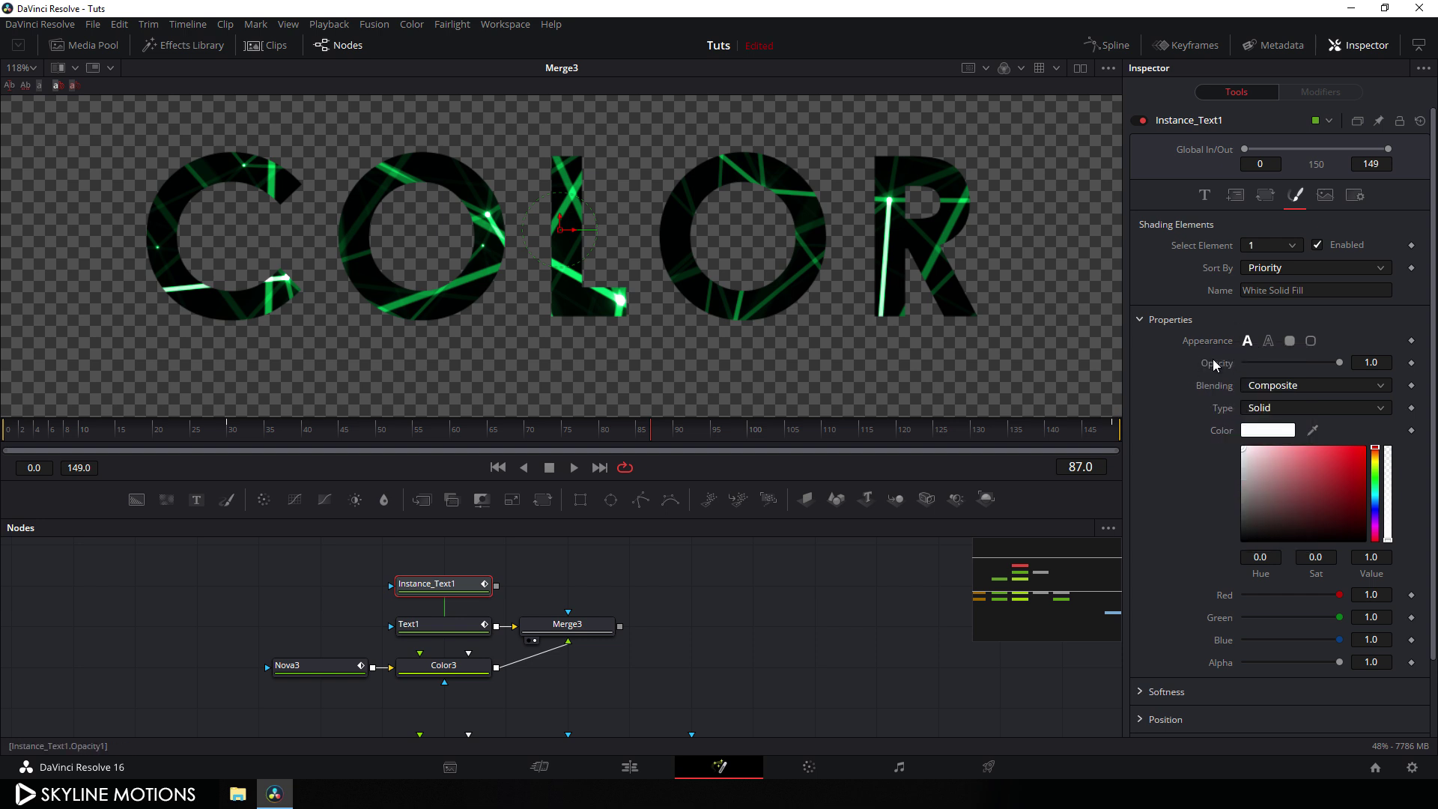
left_click(1269, 342)
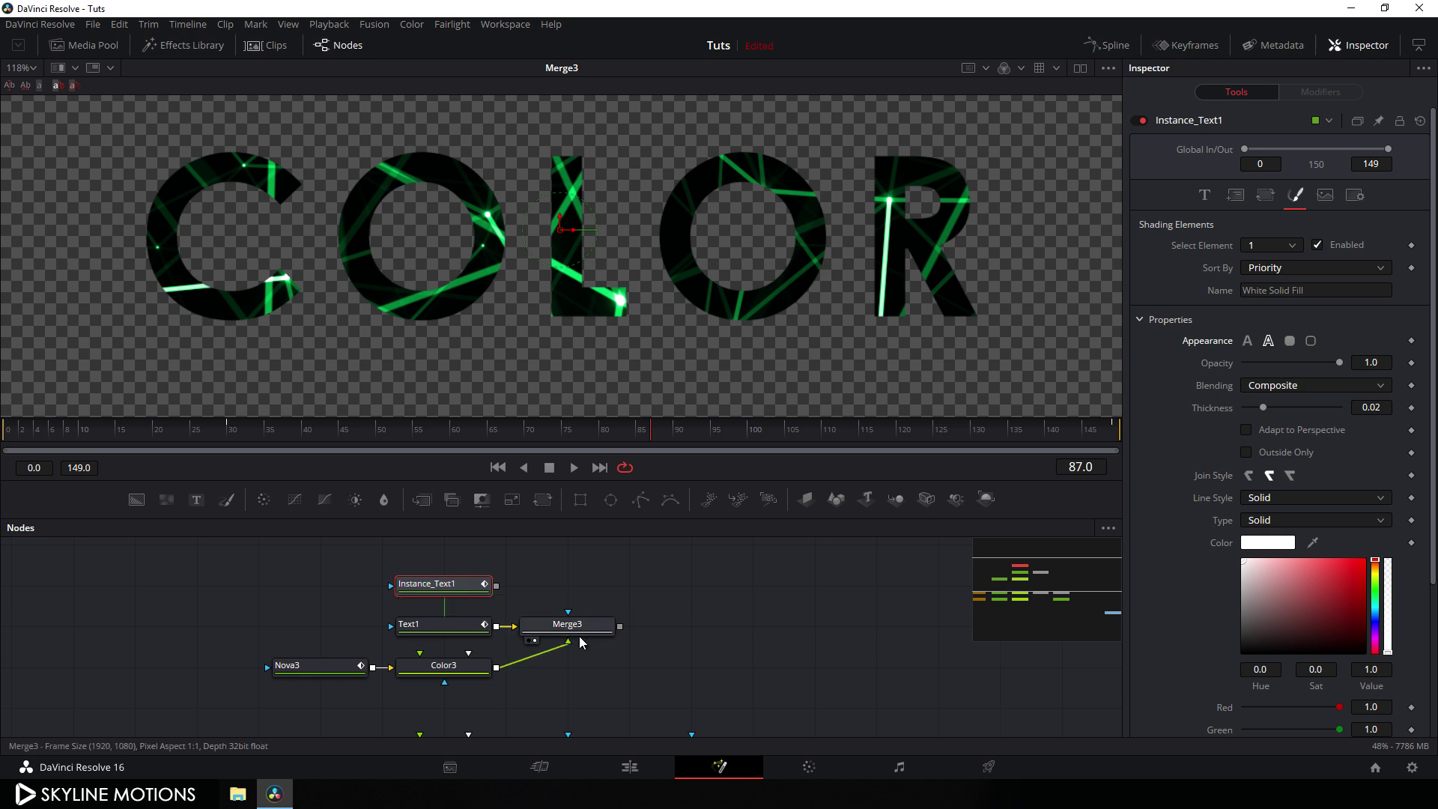
Add Merge4 to layer the outline text over Merge3's plexus-filled letters.
left_click(583, 595)
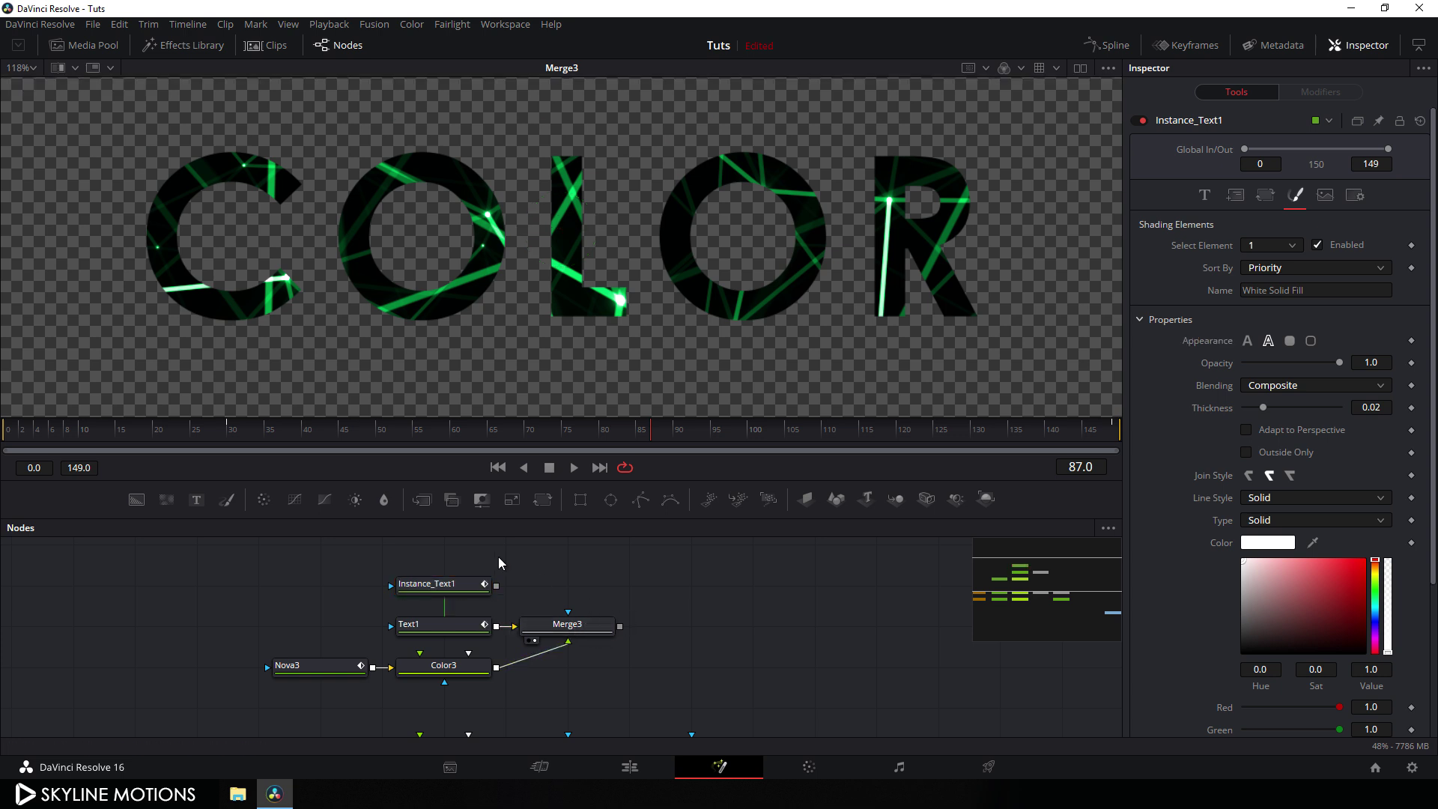
left_click_drag(422, 500, 430, 591)
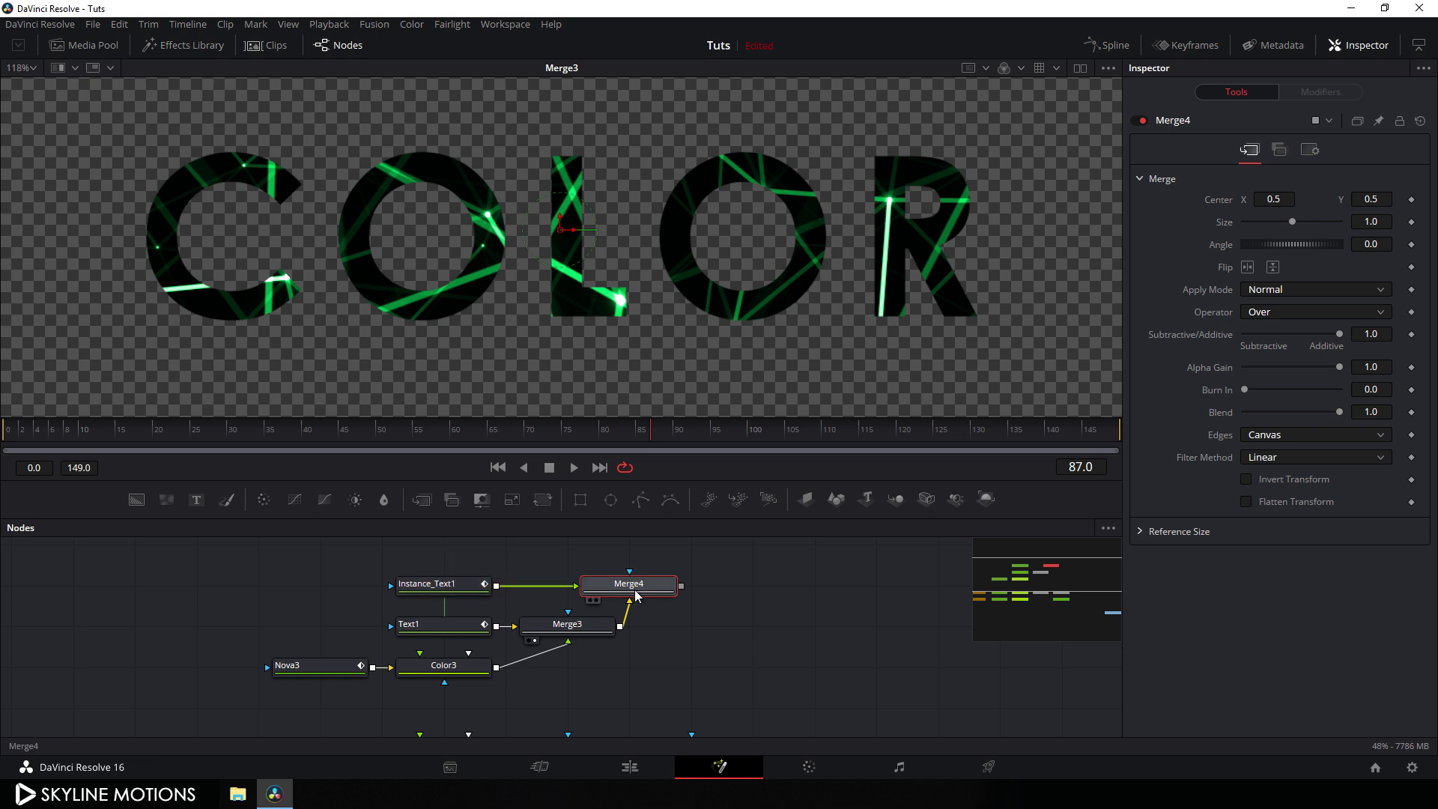
left_click_drag(606, 591, 586, 322)
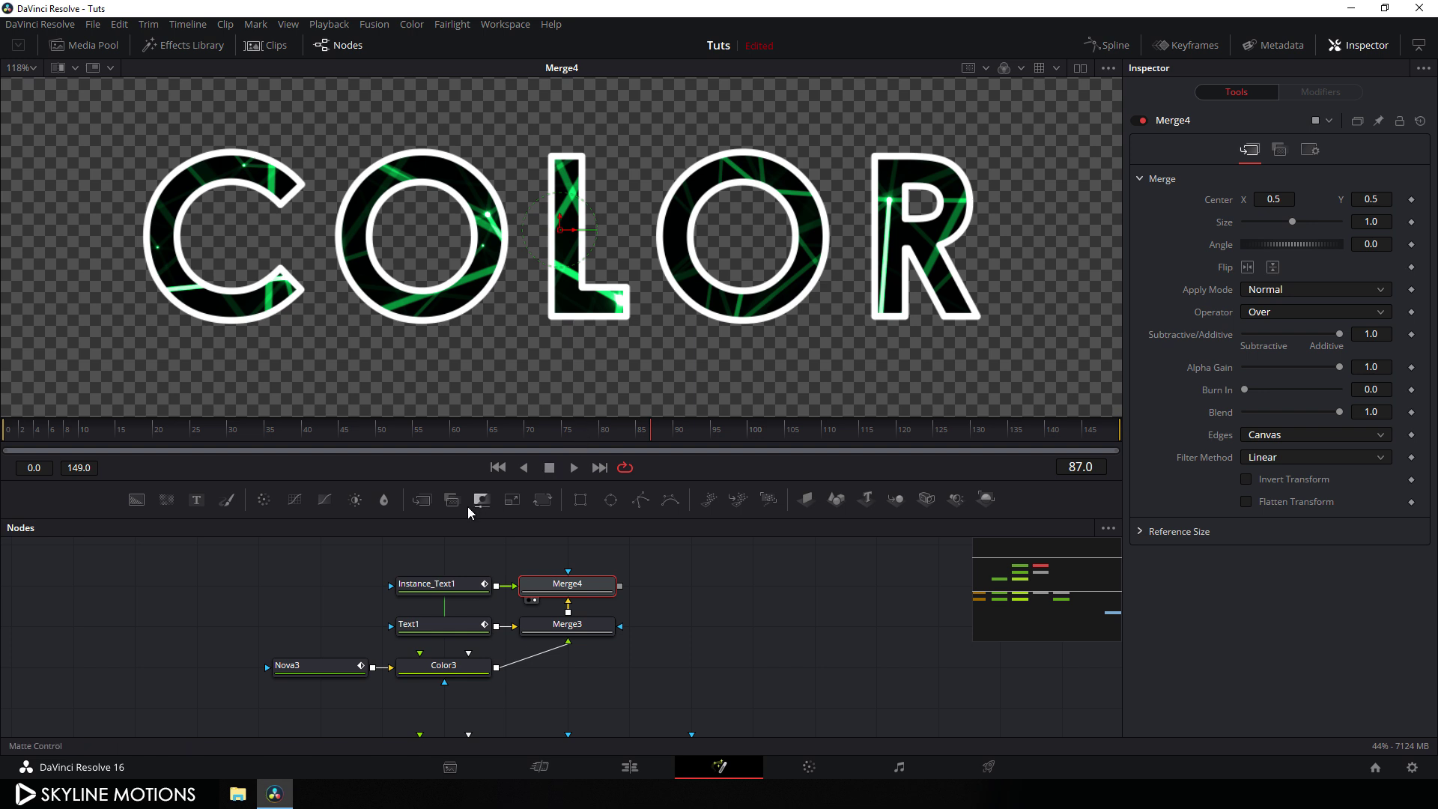
left_click(437, 591)
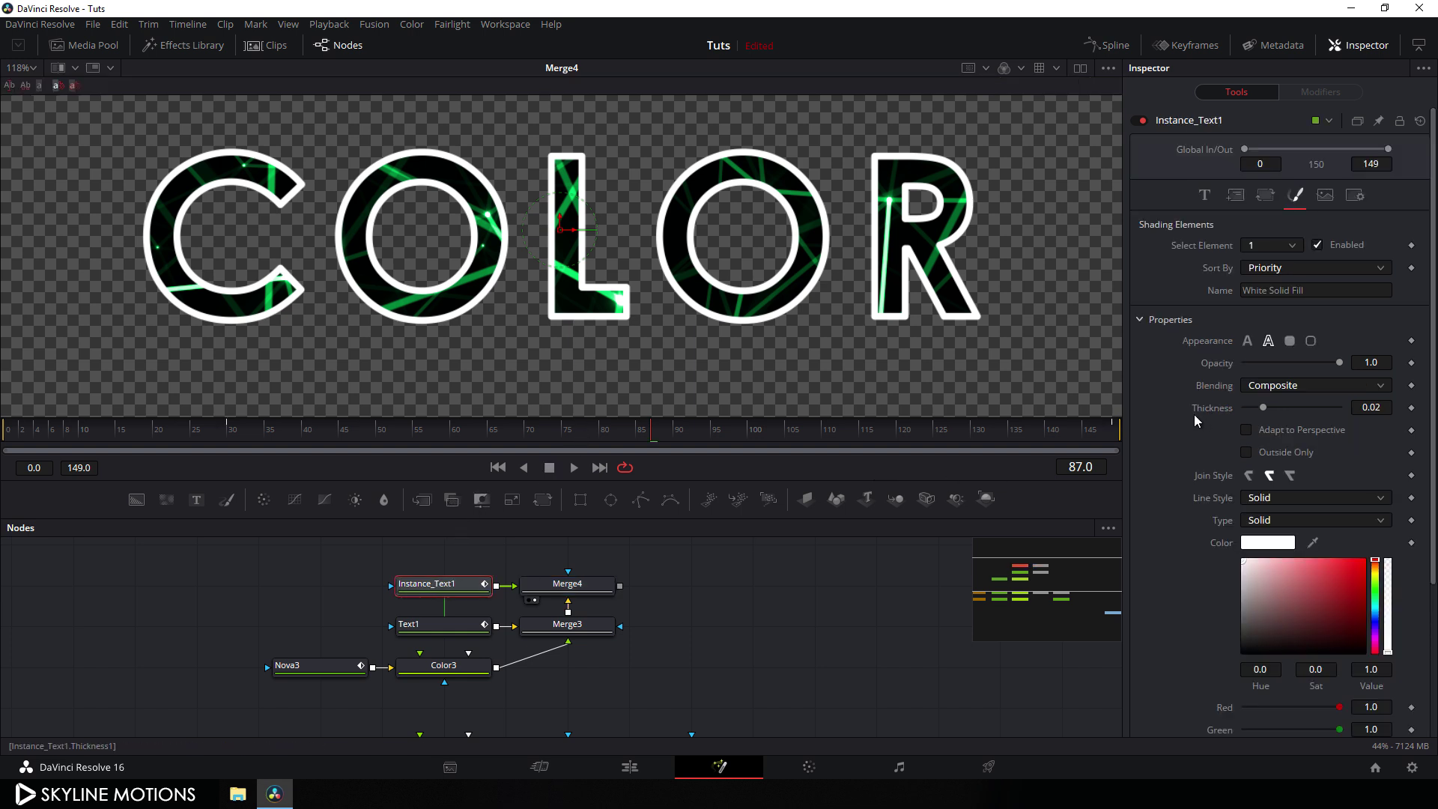
Thin Instance_Text1's outline Thickness to 0.005 and fit the whole frame in the viewer.
left_click_drag(1262, 408, 1248, 414)
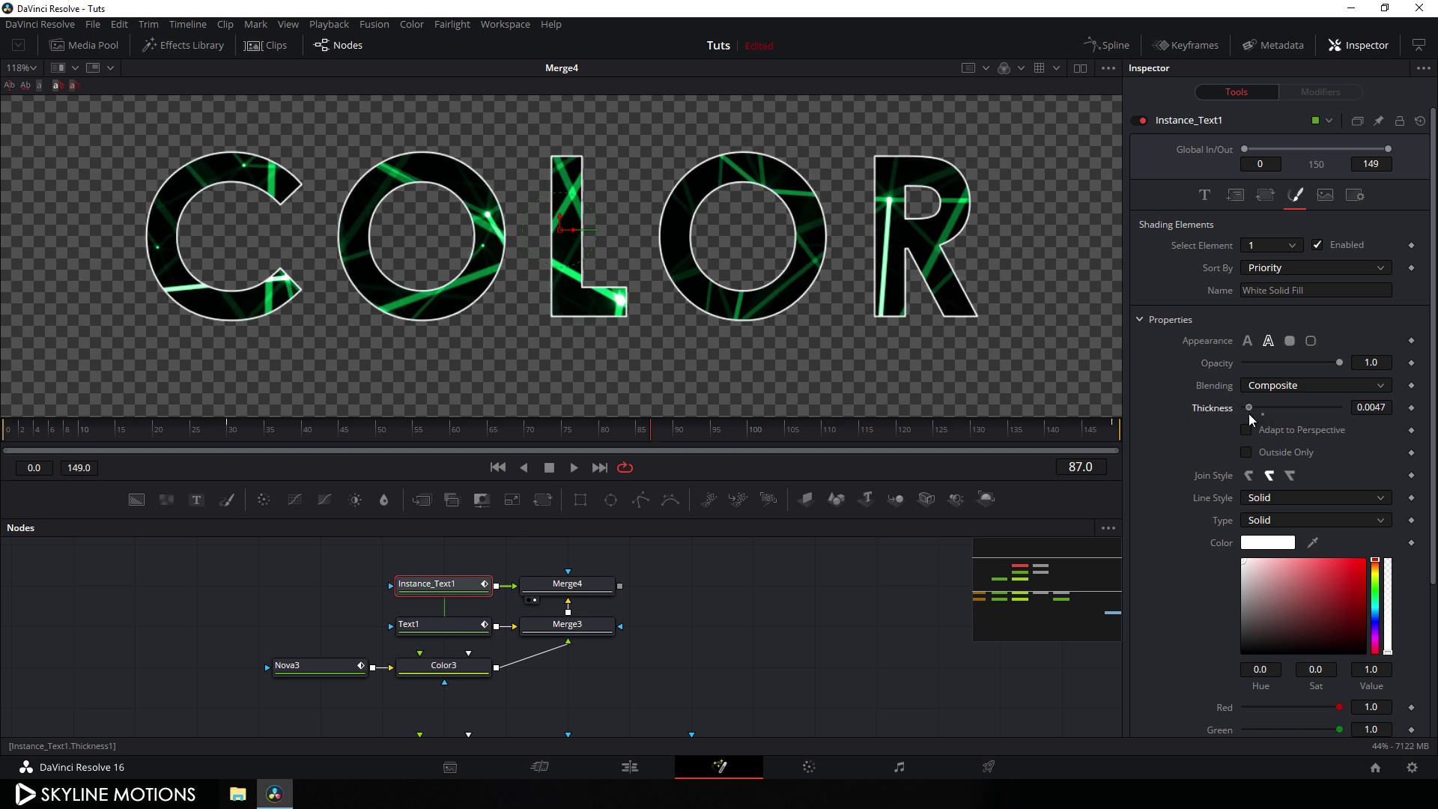
left_click(1390, 409)
key("BackSpace")
key("Tab")
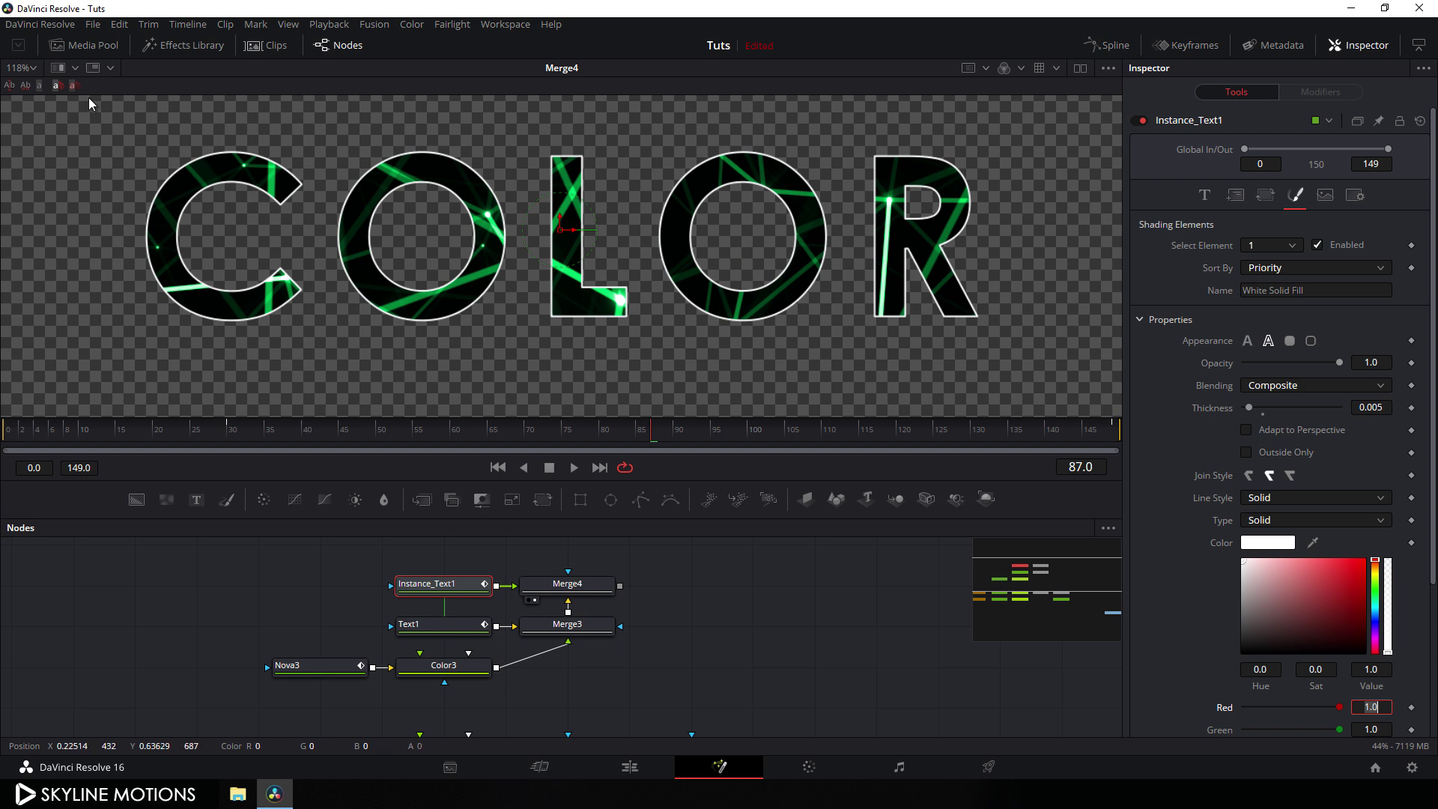
left_click(21, 67)
left_click(24, 88)
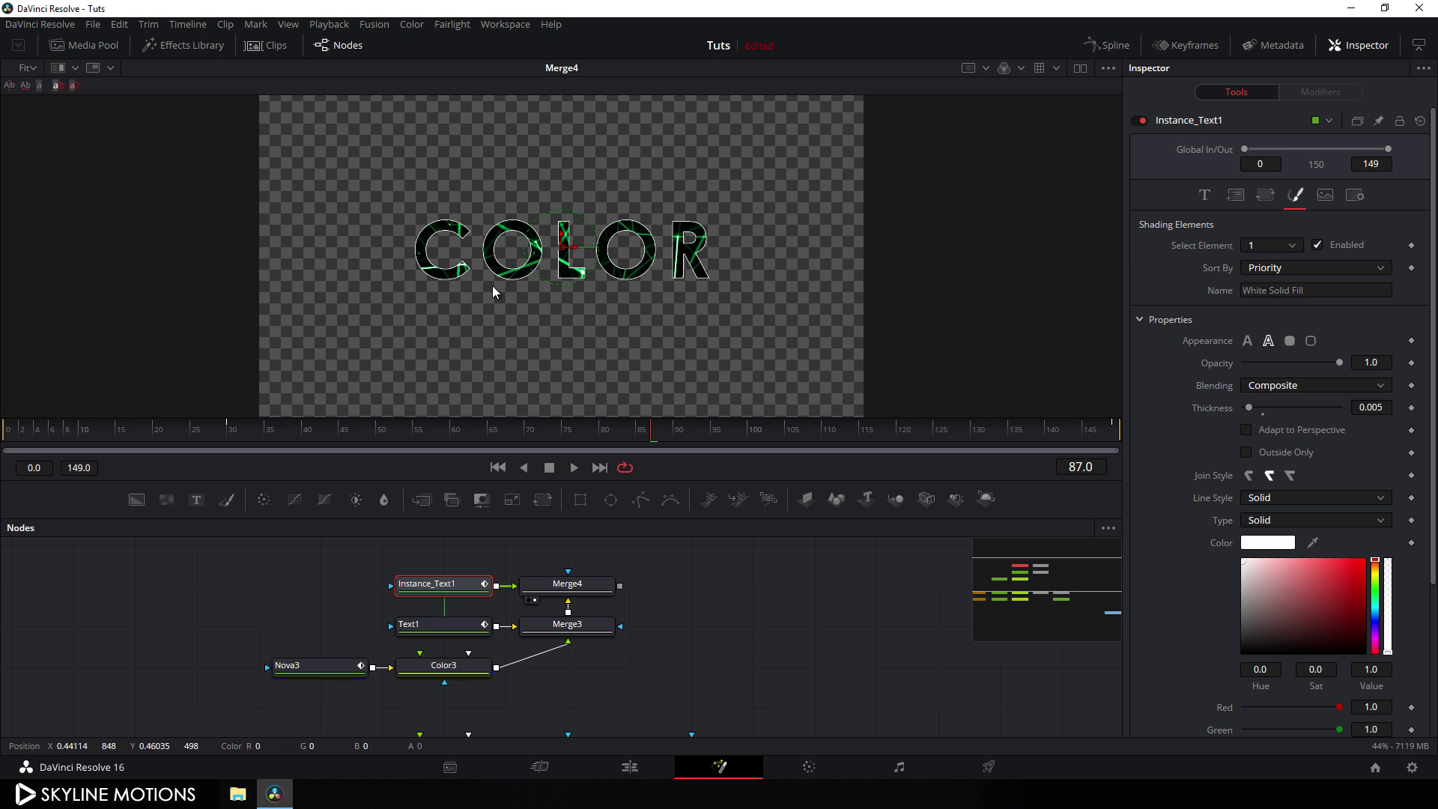
Add a Merge5 node, move Merge2 and Background1 aside, and unlink Merge1 from Merge2.
left_click_drag(610, 482, 603, 394)
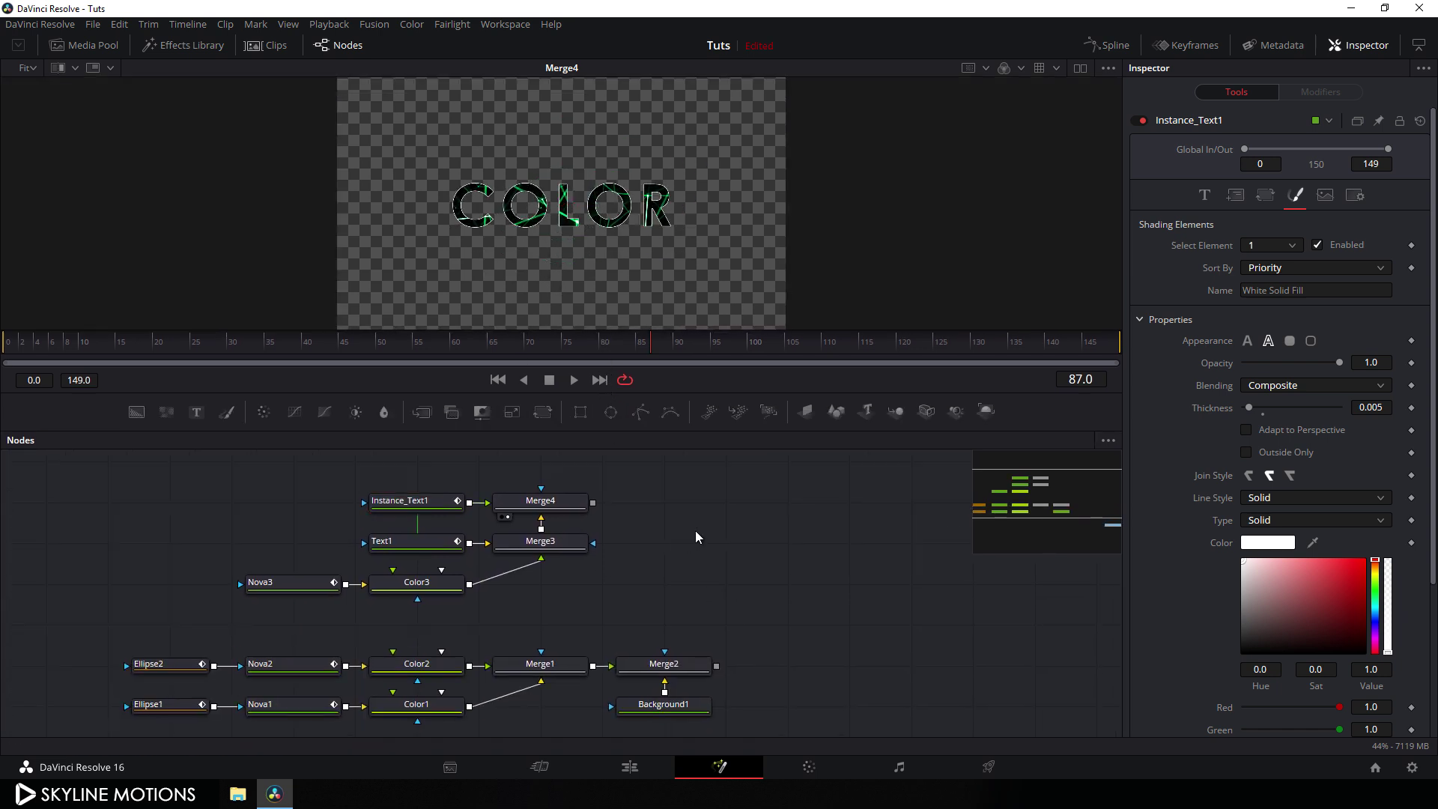
left_click_drag(427, 416, 773, 509)
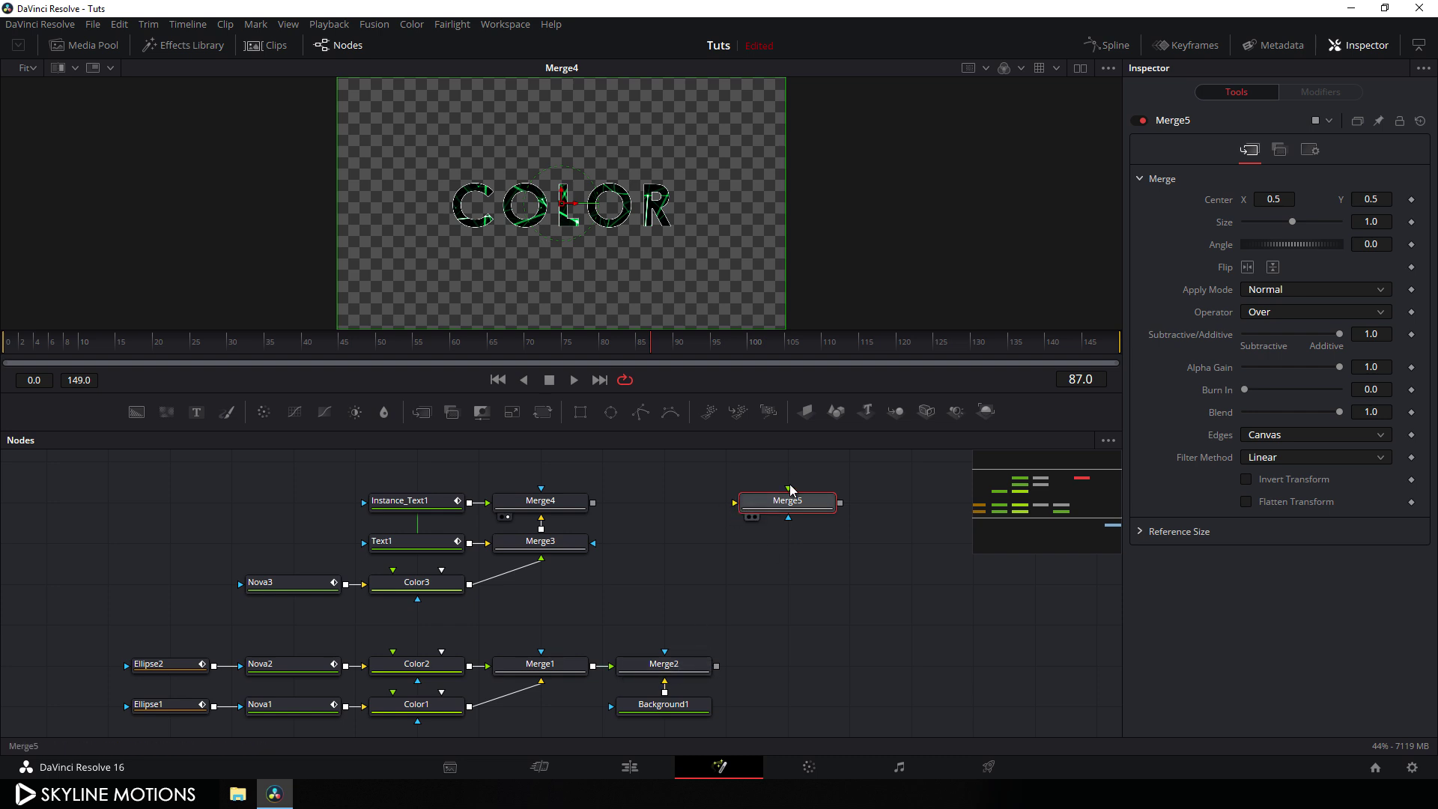
scroll(775, 659, "down", 1)
left_click_drag(756, 628, 615, 710)
left_click_drag(643, 651, 685, 624)
left_click(768, 655)
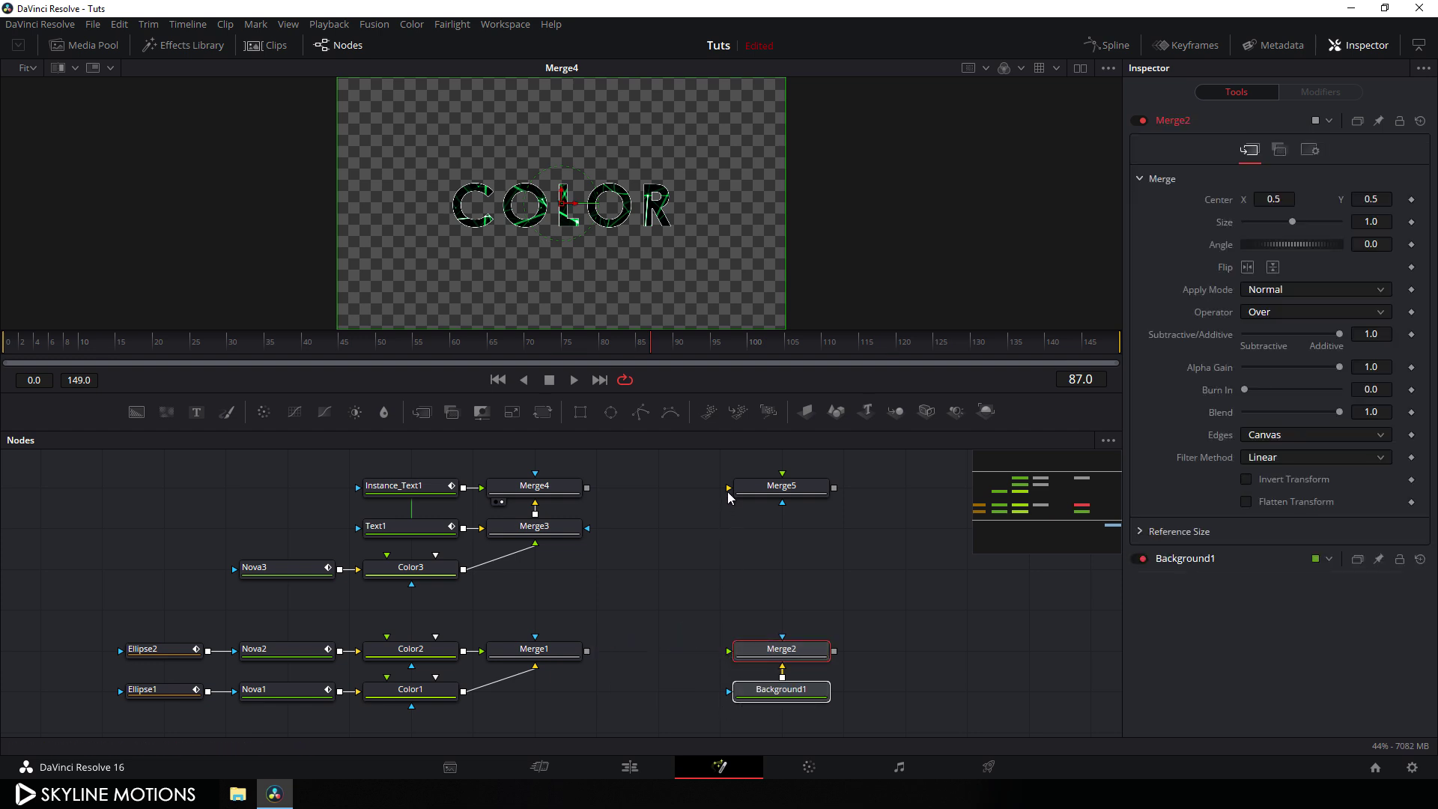
Wire Merge1's rings as Merge5's background and Merge4's outlined text as foreground, then feed Merge5 into Merge2.
left_click_drag(727, 489, 564, 654)
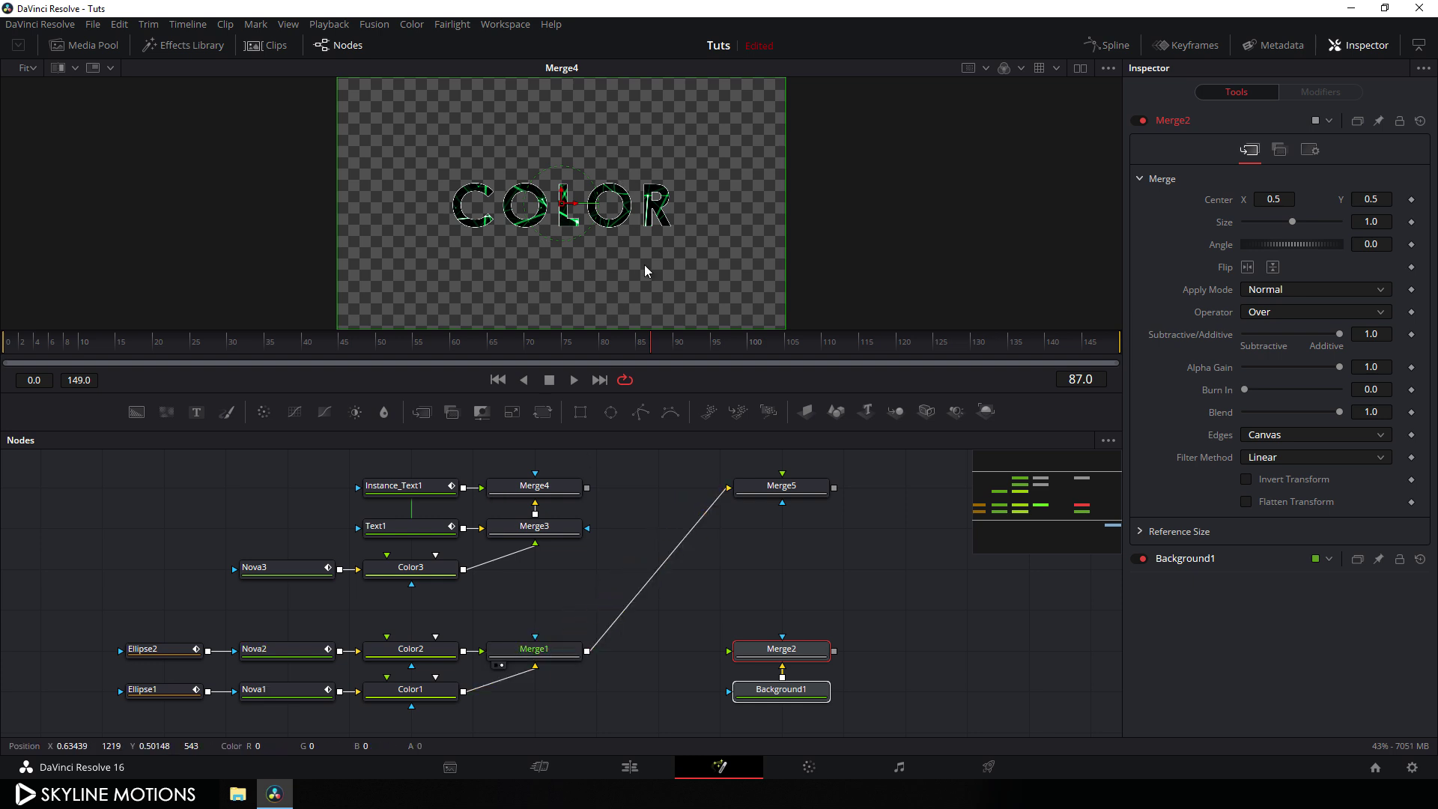
key("1")
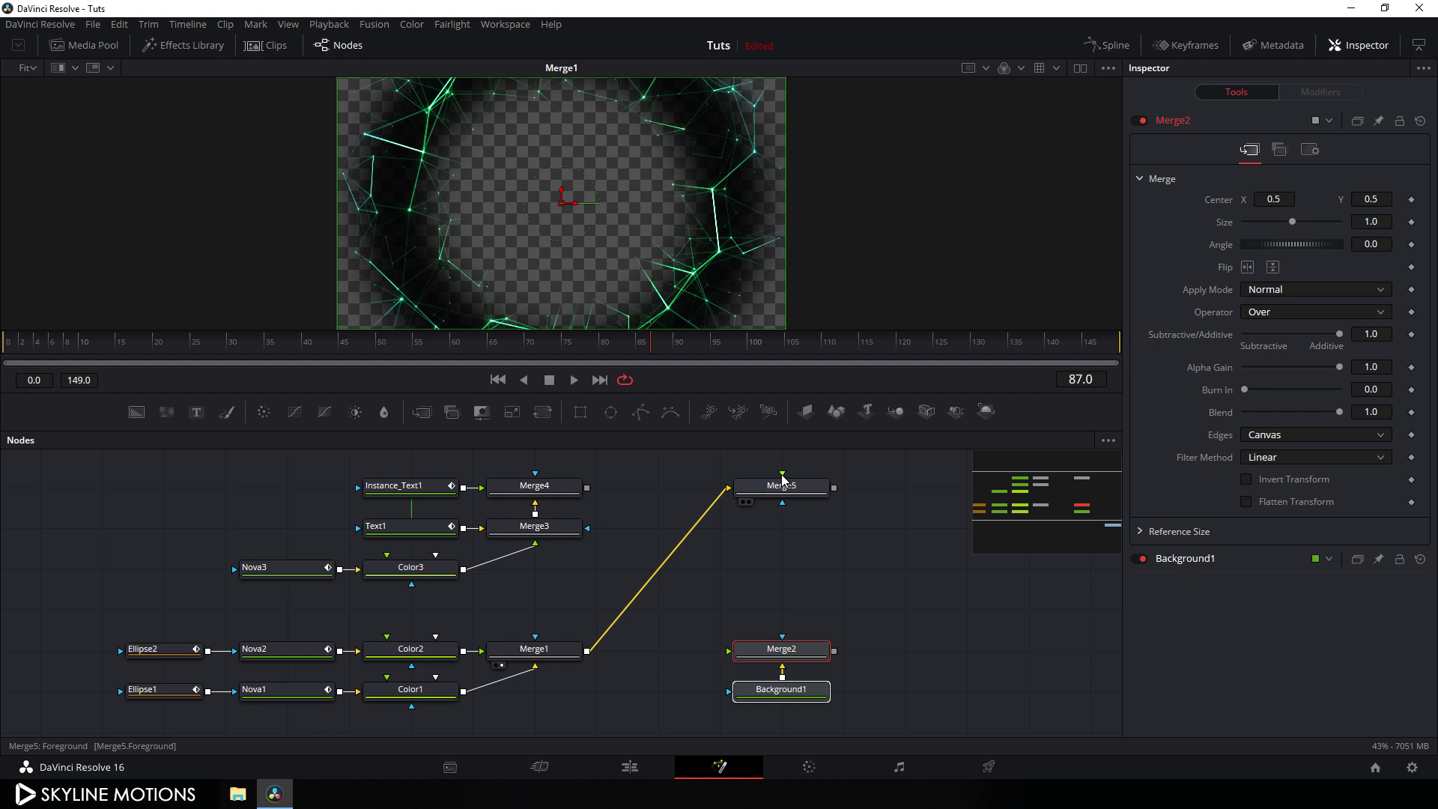
left_click_drag(783, 479, 547, 498)
key("1")
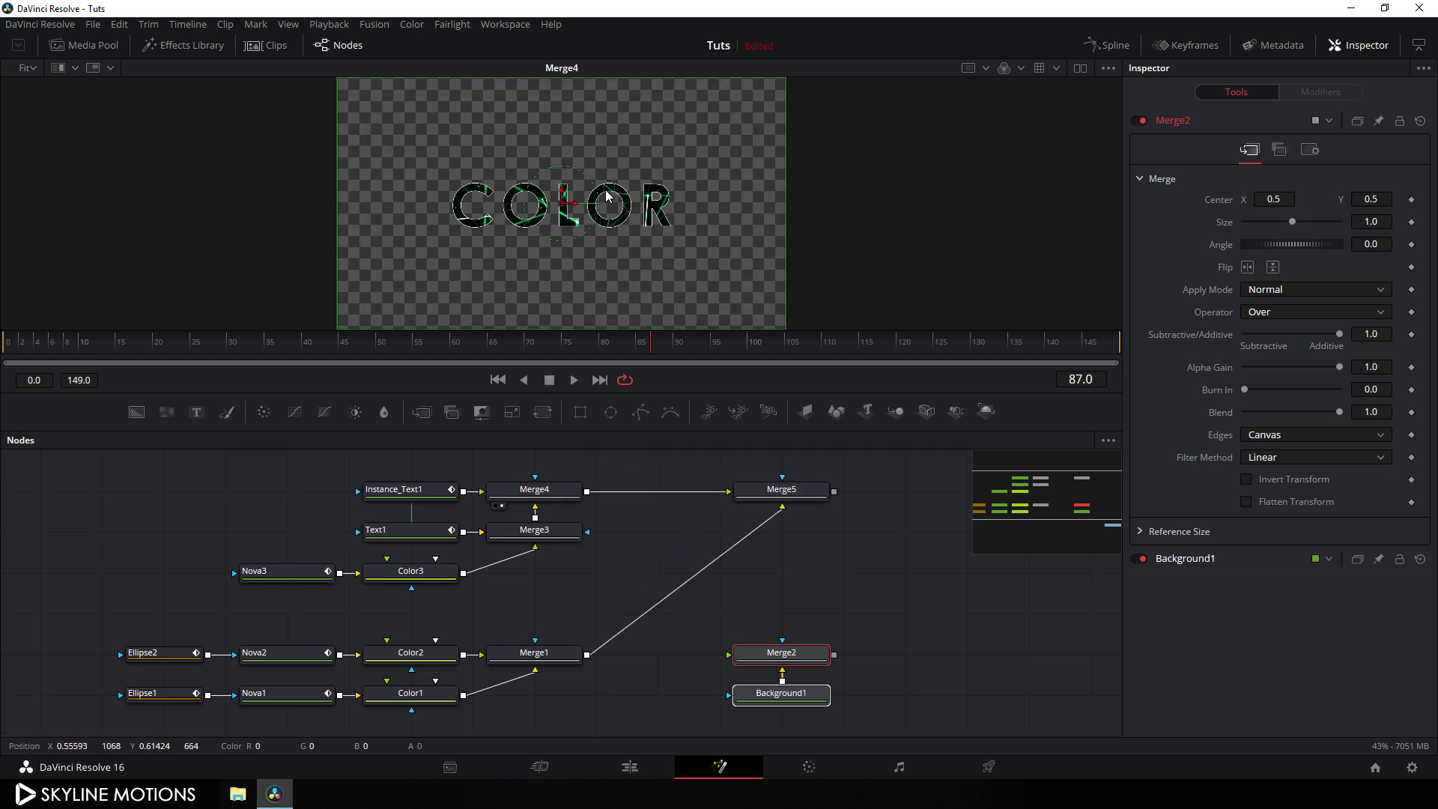
left_click_drag(796, 496, 672, 498)
left_click(672, 498)
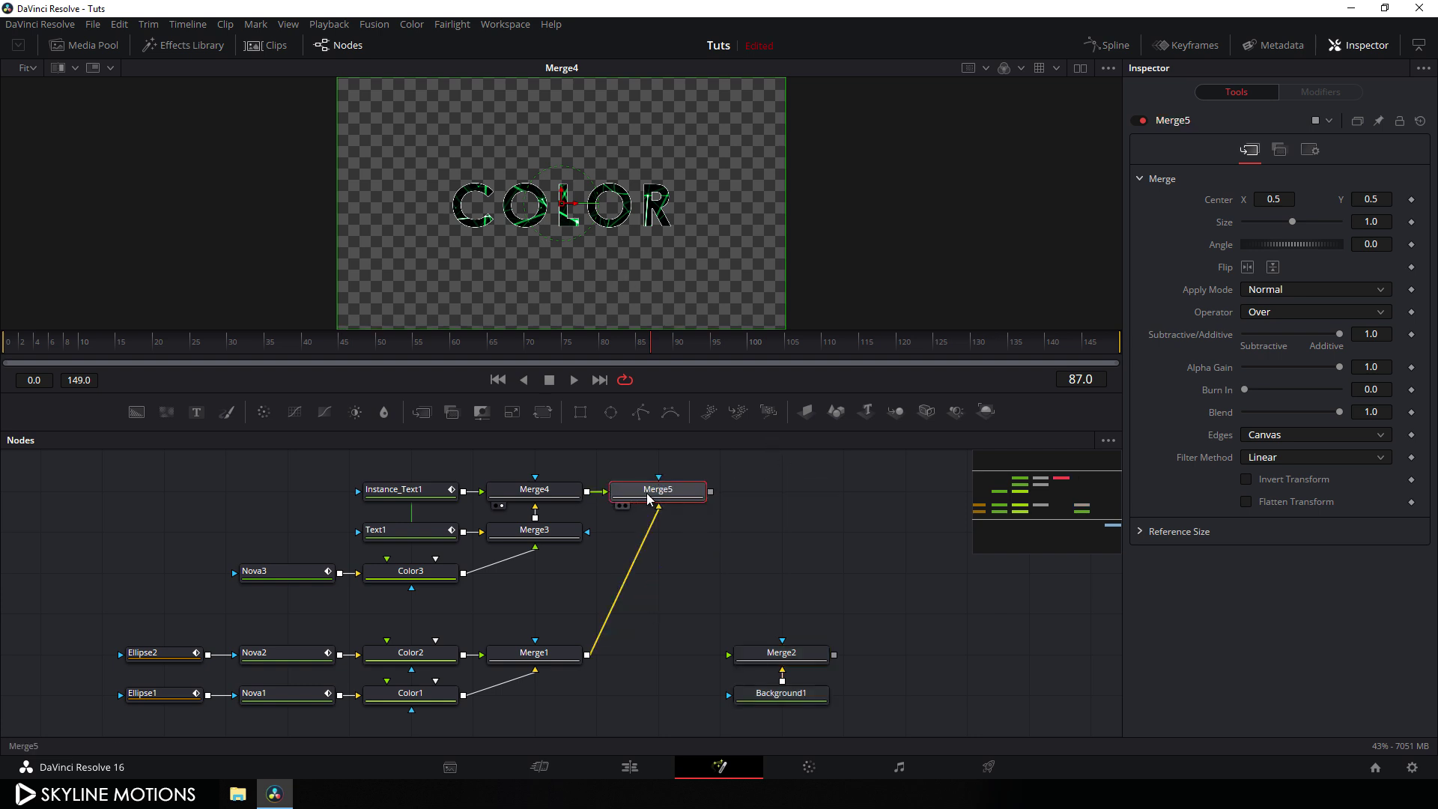
key("1")
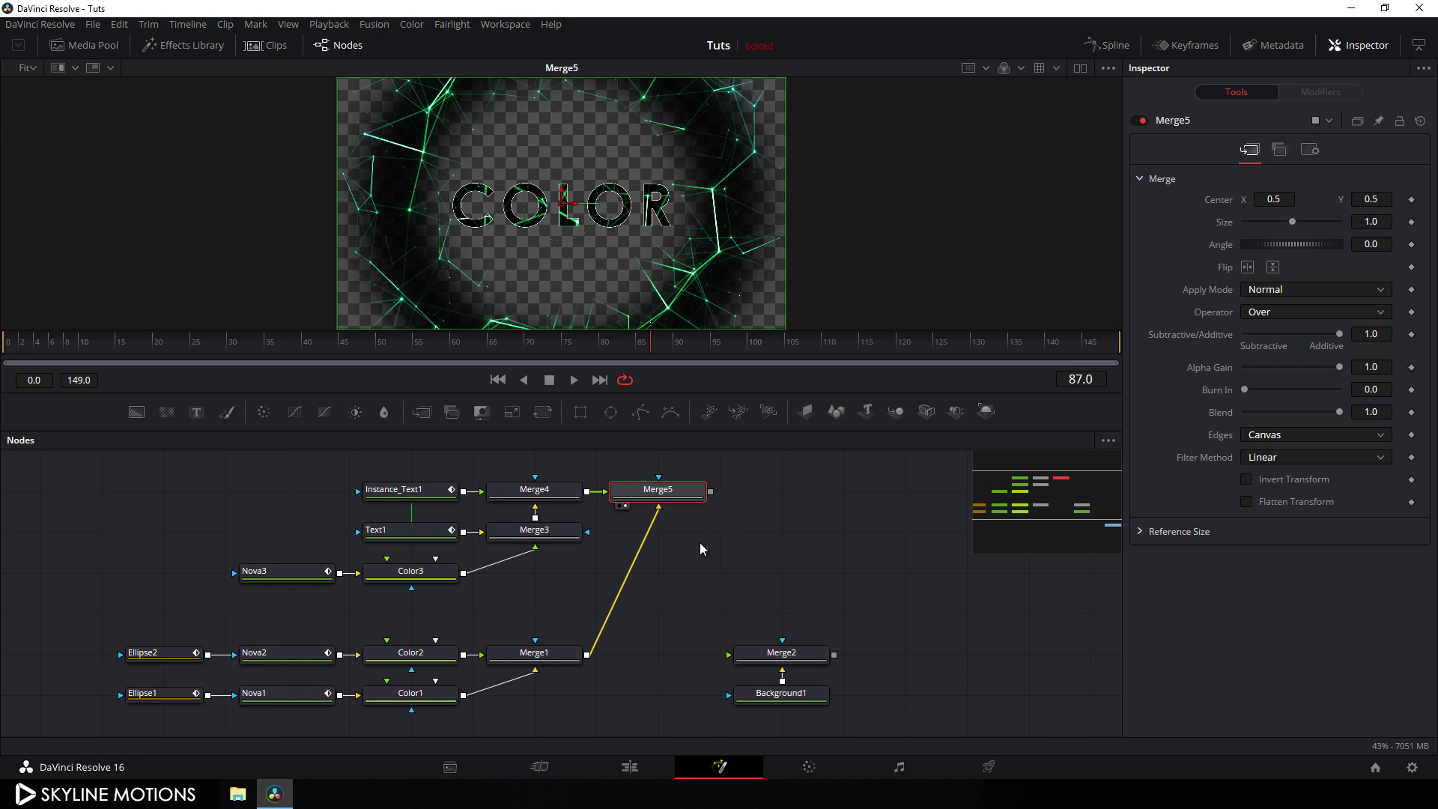
left_click_drag(727, 658, 710, 491)
left_click_drag(780, 664, 772, 491)
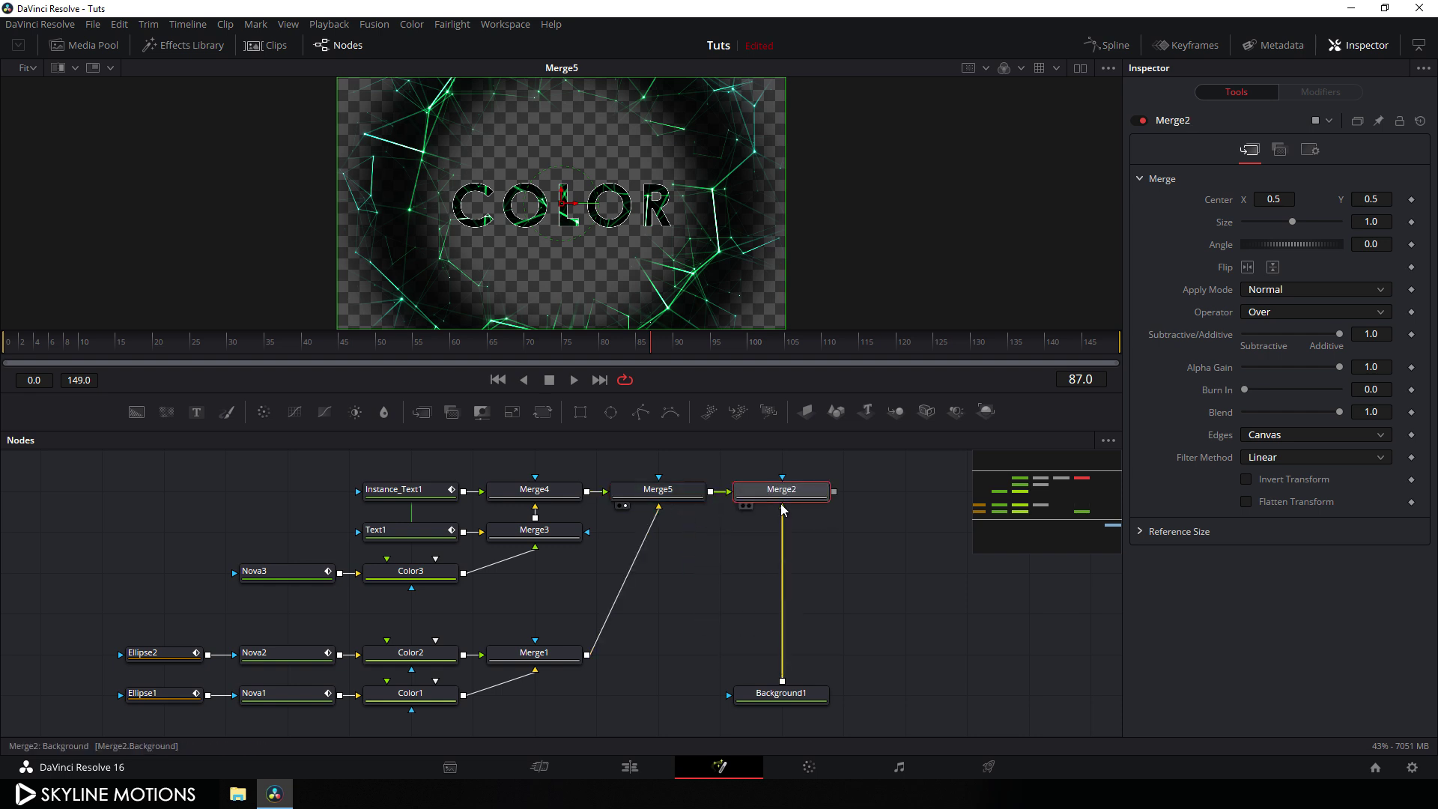
key("1")
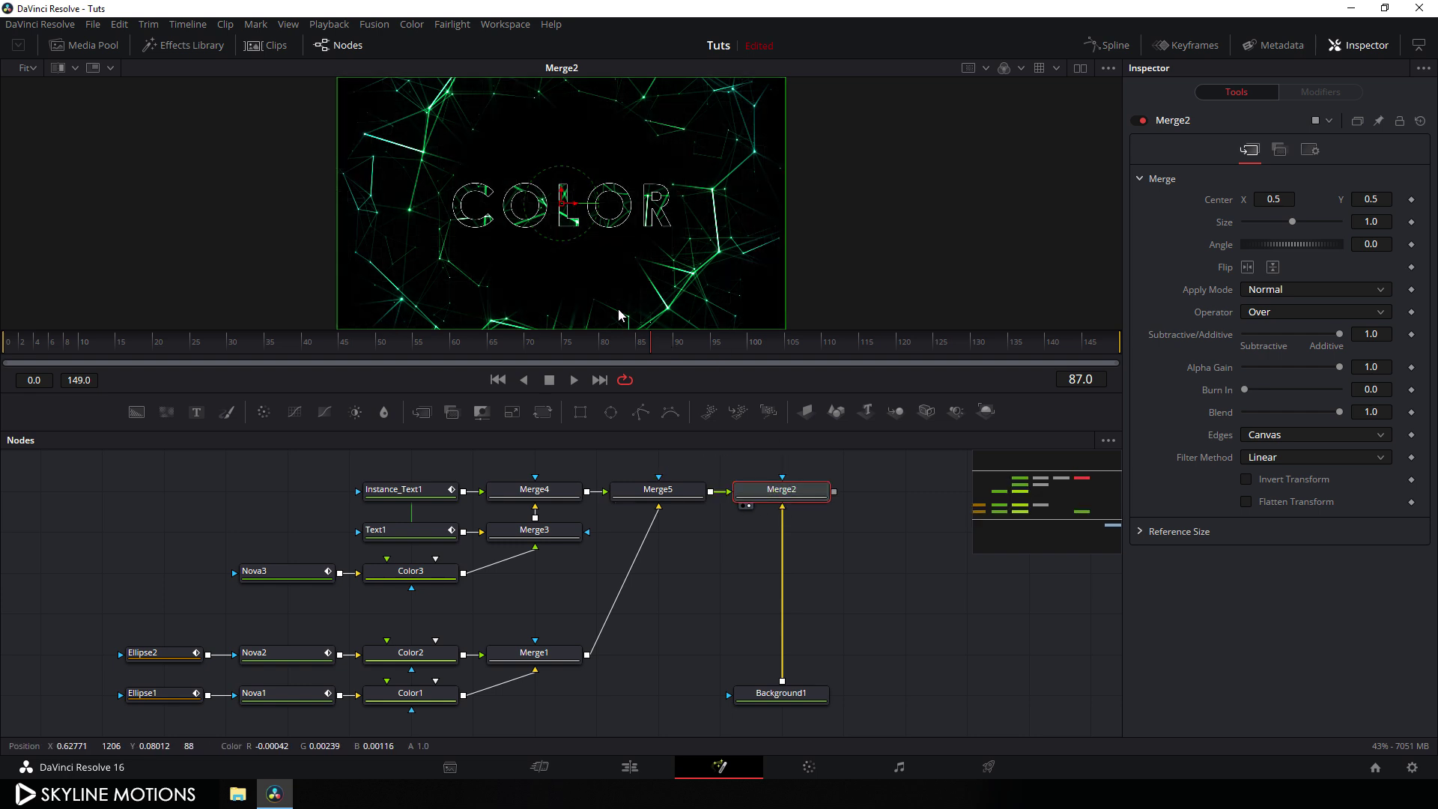
left_click_drag(525, 394, 591, 426)
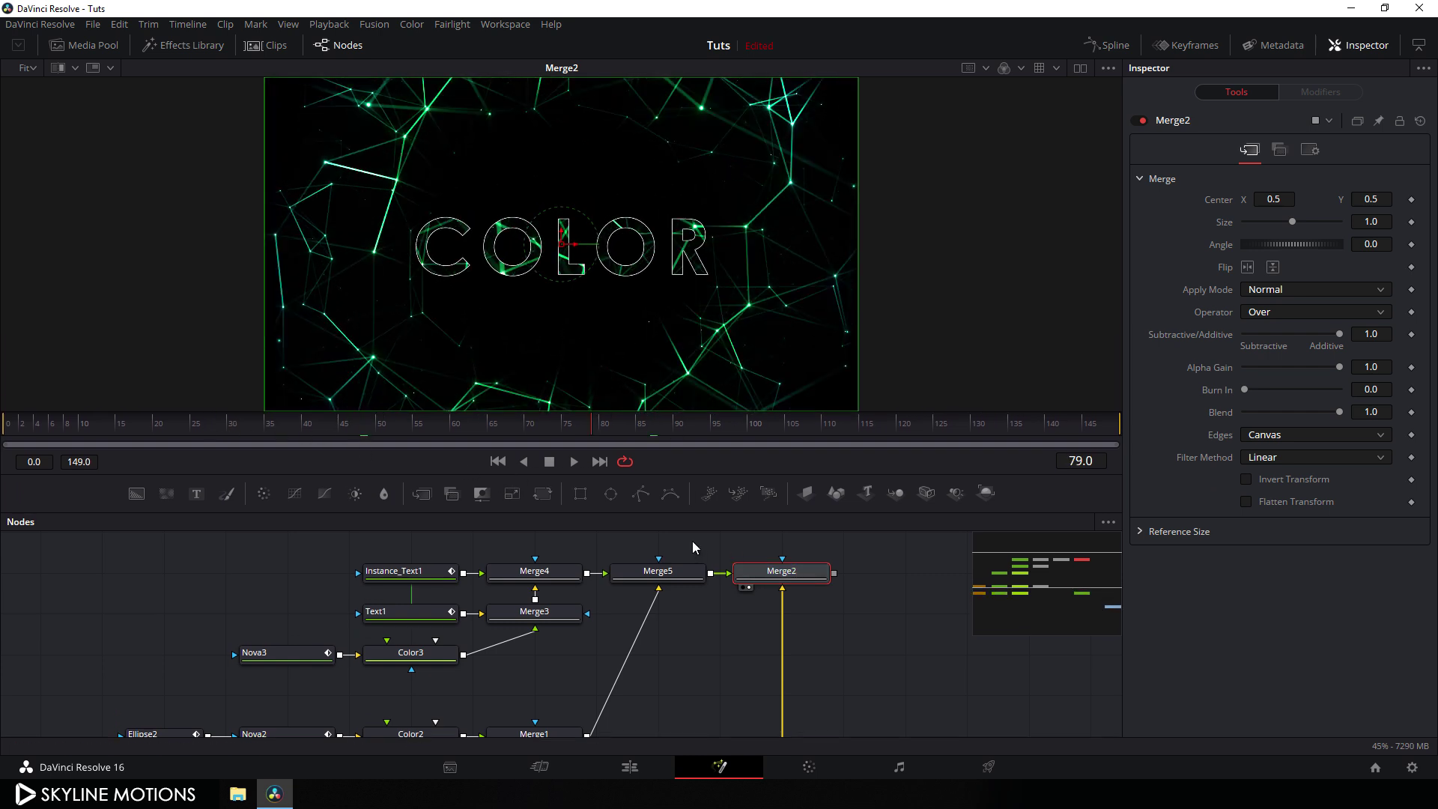
left_click_drag(221, 429, 451, 439)
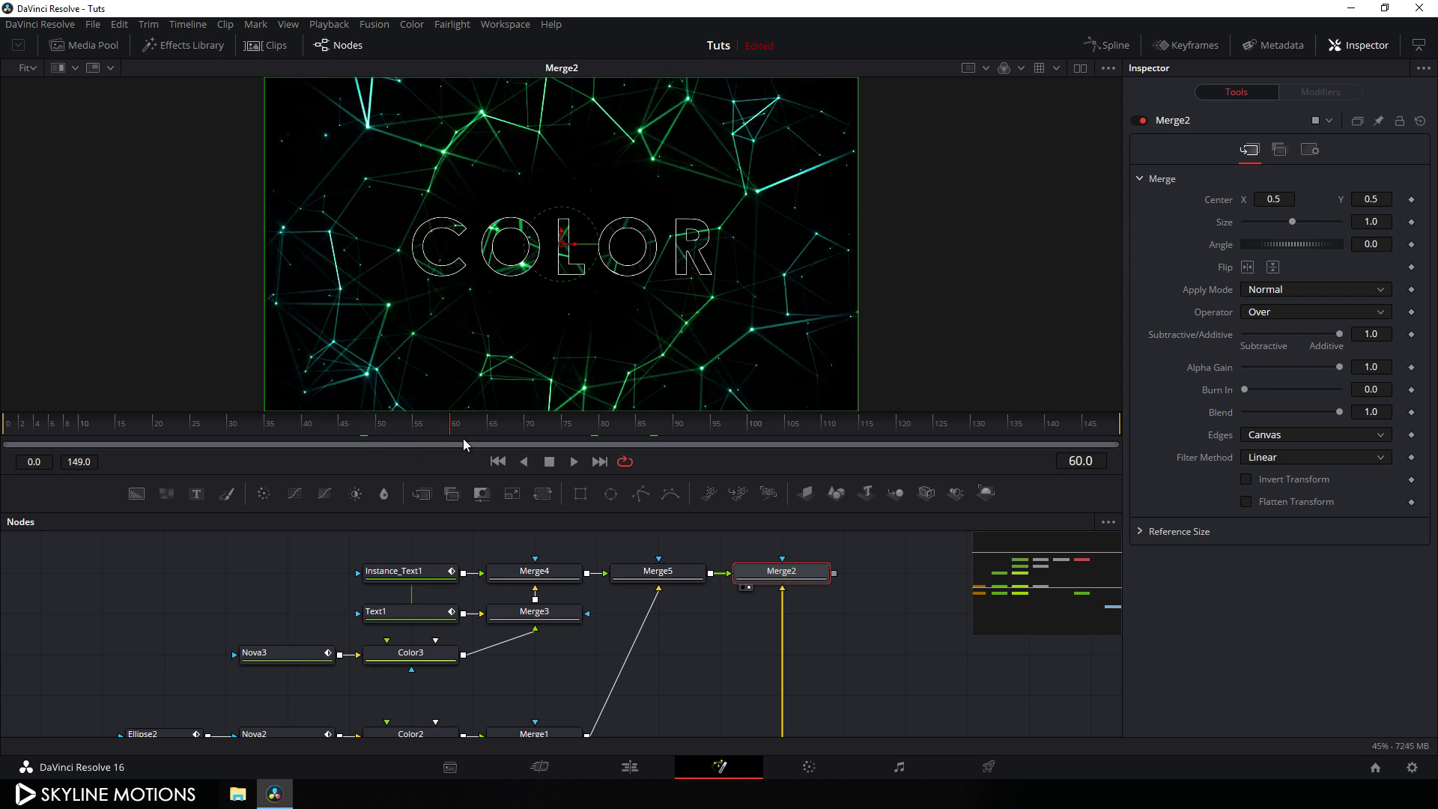
left_click(667, 581)
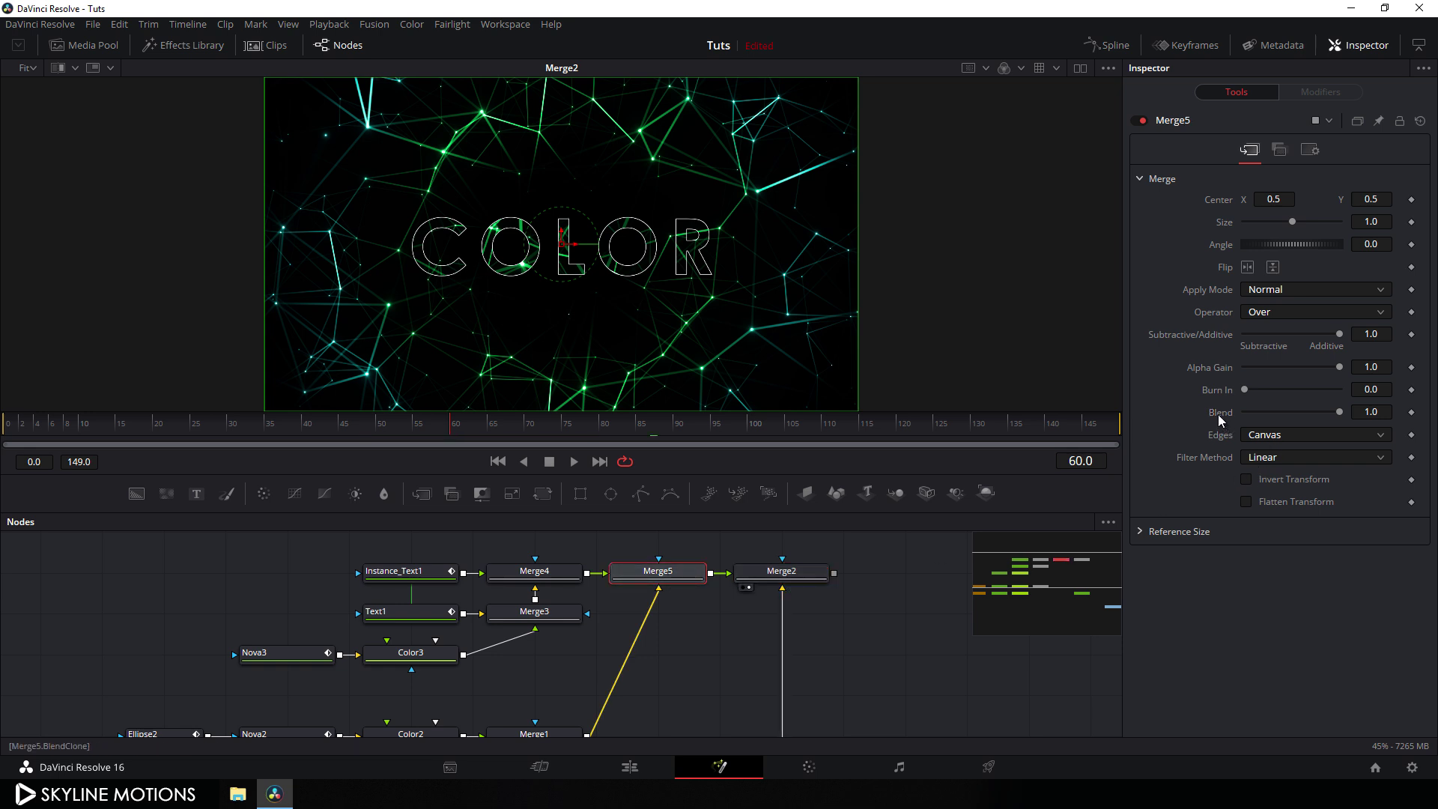
left_click_drag(1339, 415, 1368, 412)
Animate Merge Blend: 0 at frame 30, 1.0 at frame 120, 0 at frame 149.
right_click(1228, 418)
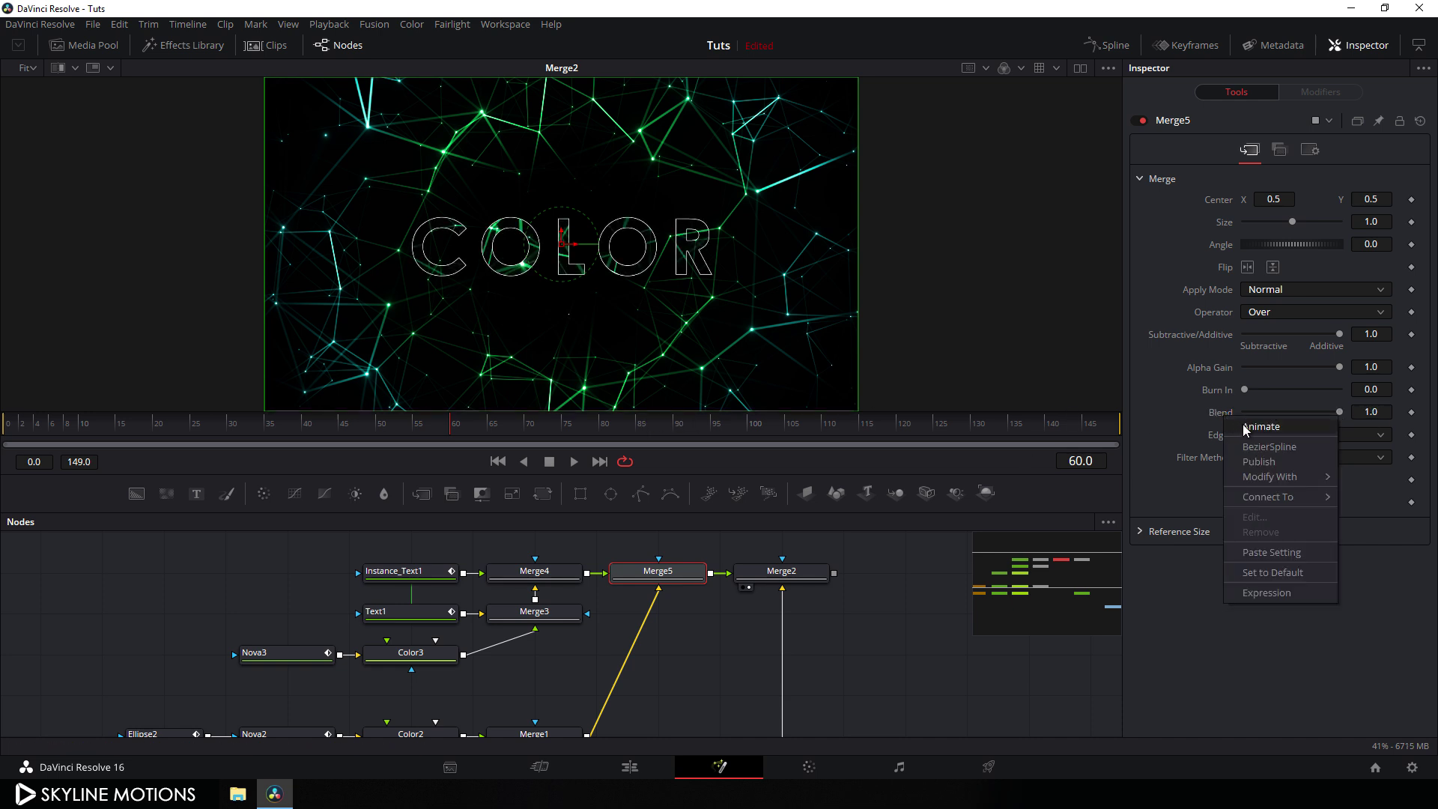
left_click(1262, 427)
left_click_drag(448, 427, 232, 432)
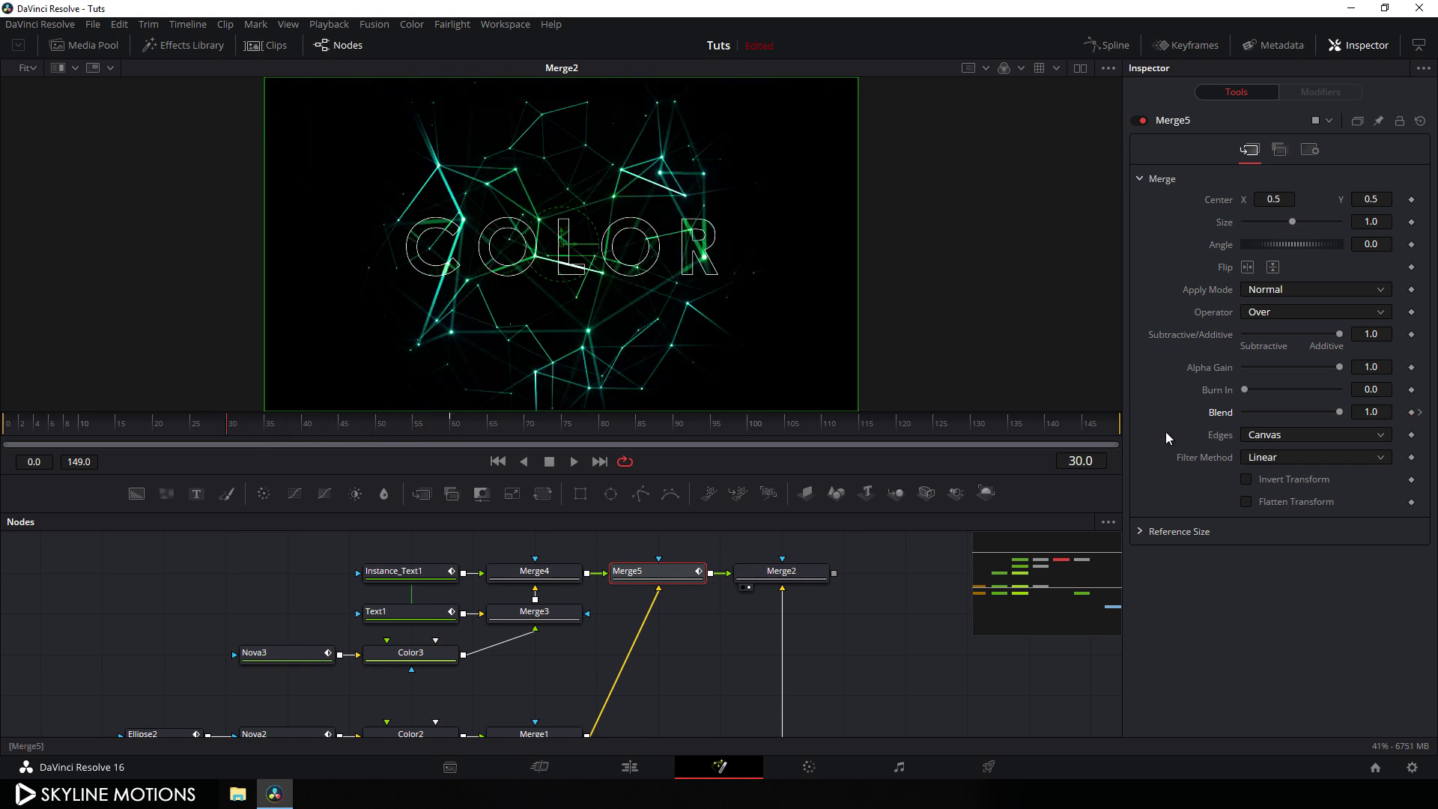
left_click_drag(1340, 412, 1249, 413)
key("space")
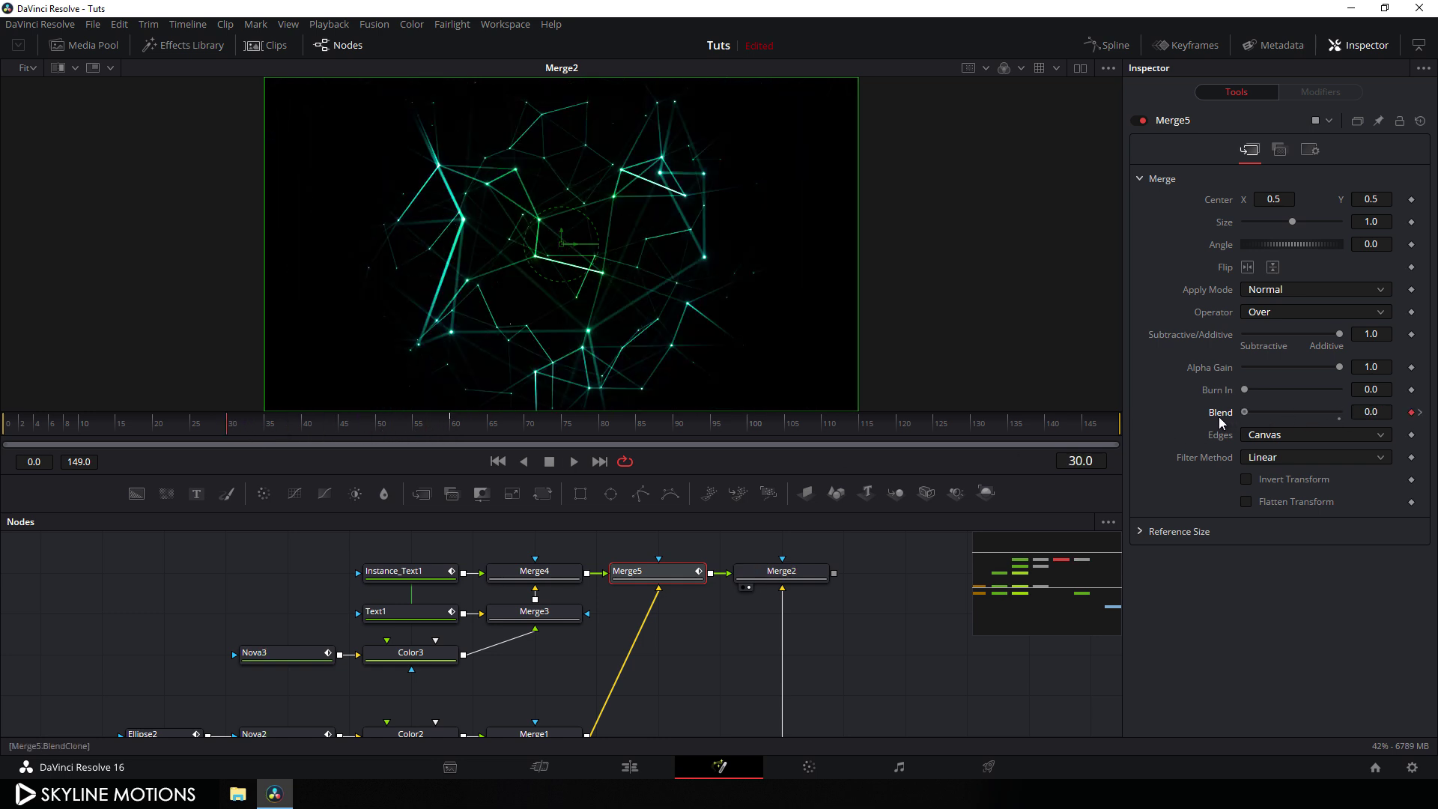
left_click(899, 434)
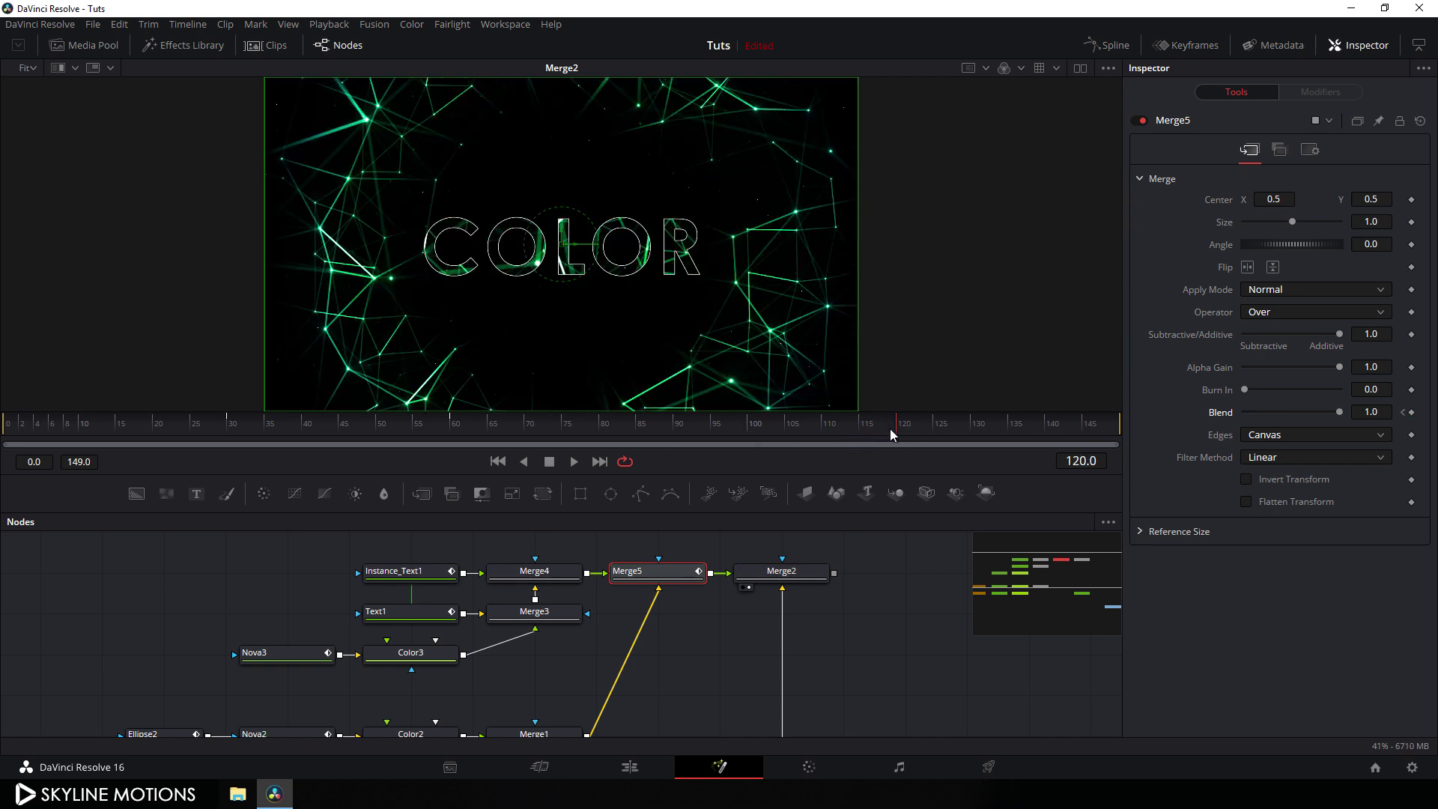
left_click(1412, 412)
left_click_drag(837, 421, 1149, 430)
left_click_drag(1338, 412, 1197, 416)
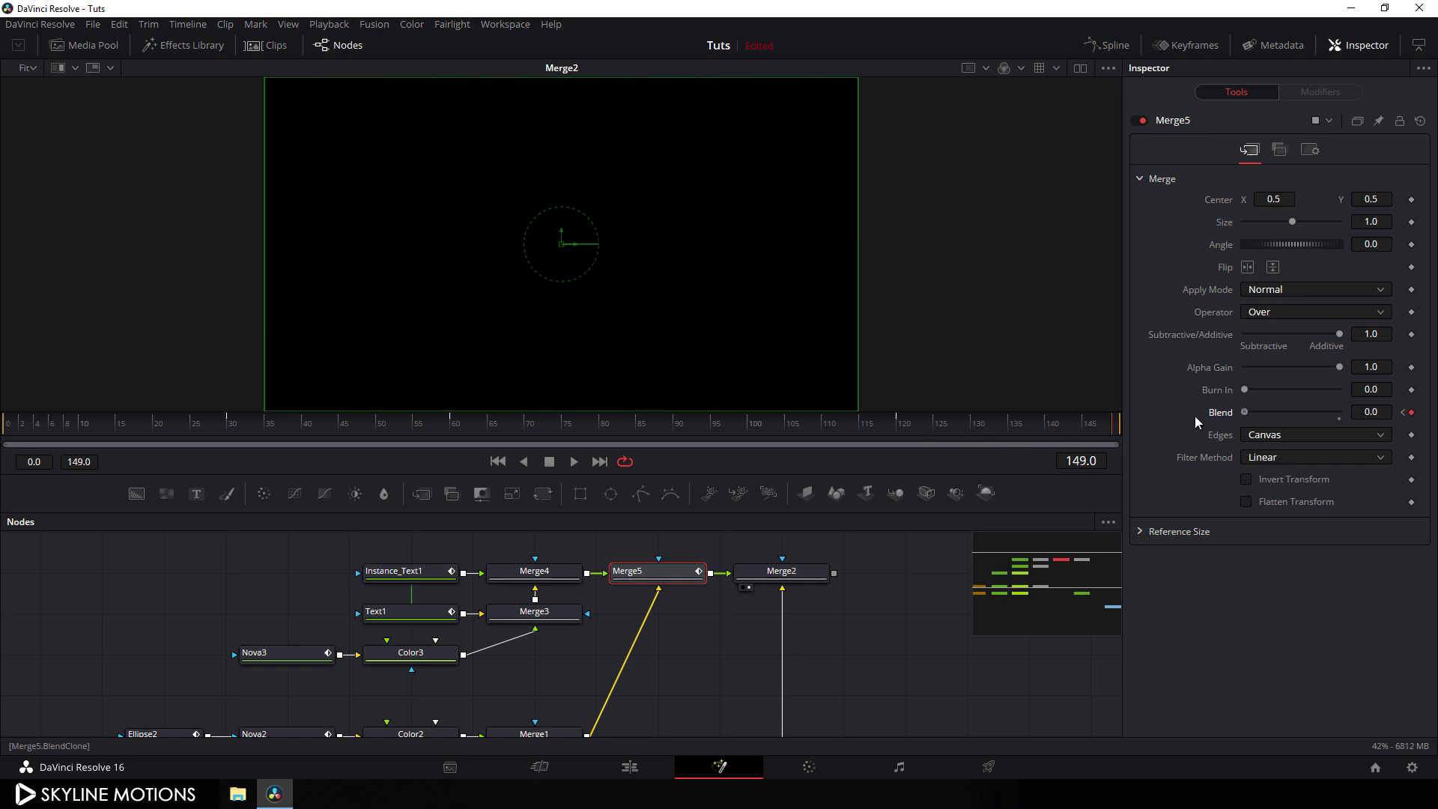
left_click_drag(26, 420, 542, 430)
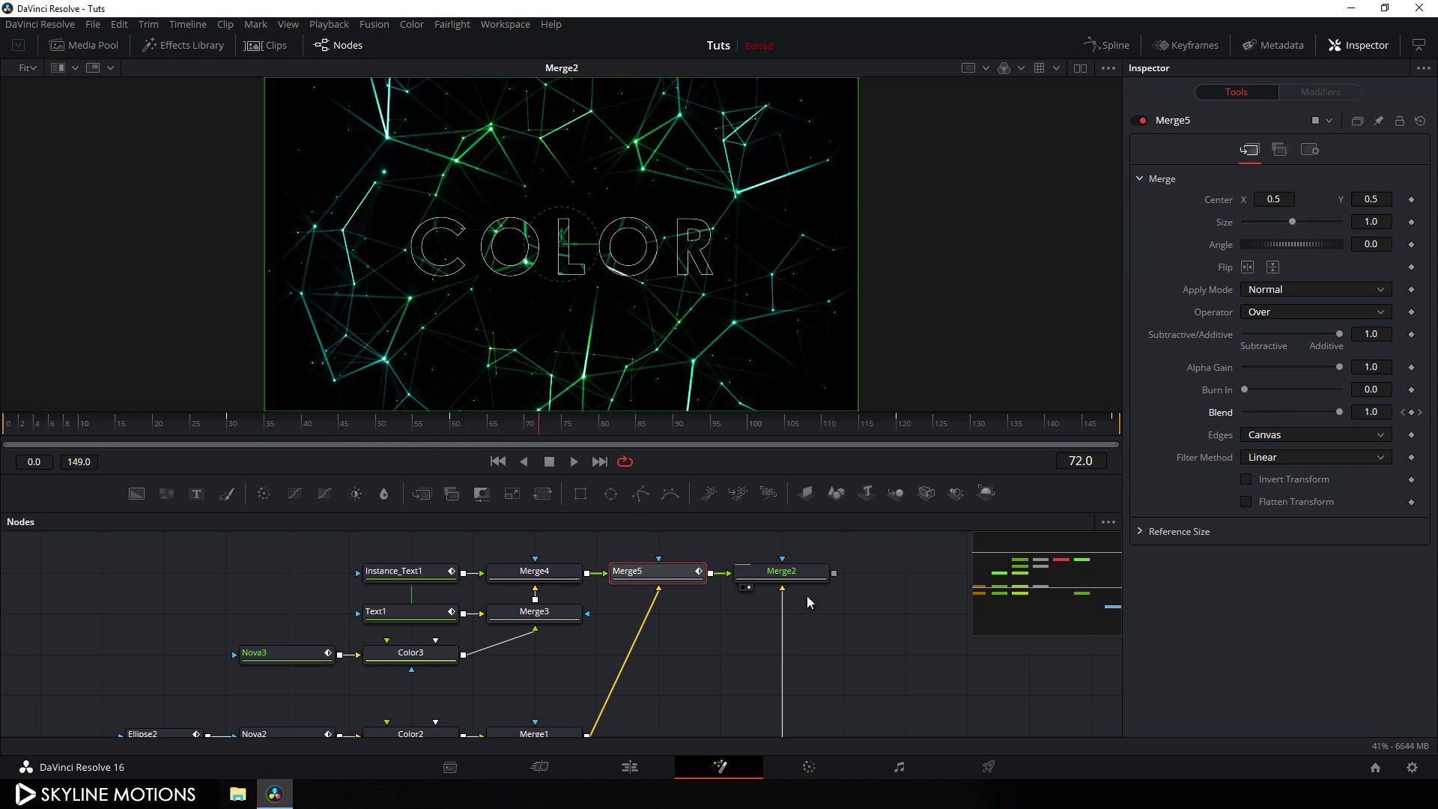
Connect Merge2's output to MediaOut1 and return to the Edit page.
left_click_drag(879, 642, 718, 597)
scroll(718, 597, "down", 3)
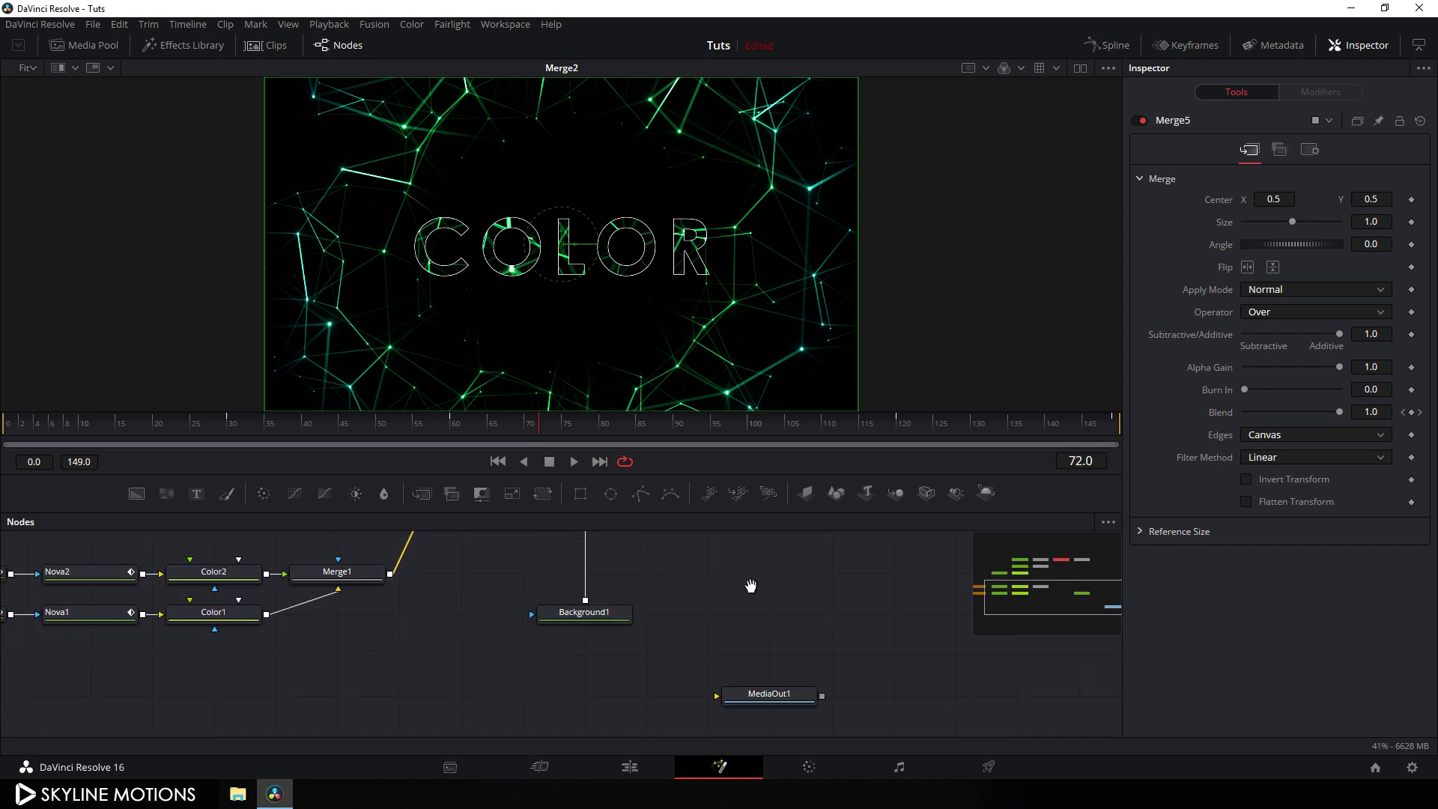
left_click_drag(772, 667, 825, 576)
scroll(749, 700, "up", 2)
left_click_drag(749, 700, 726, 587)
scroll(758, 662, "up", 4)
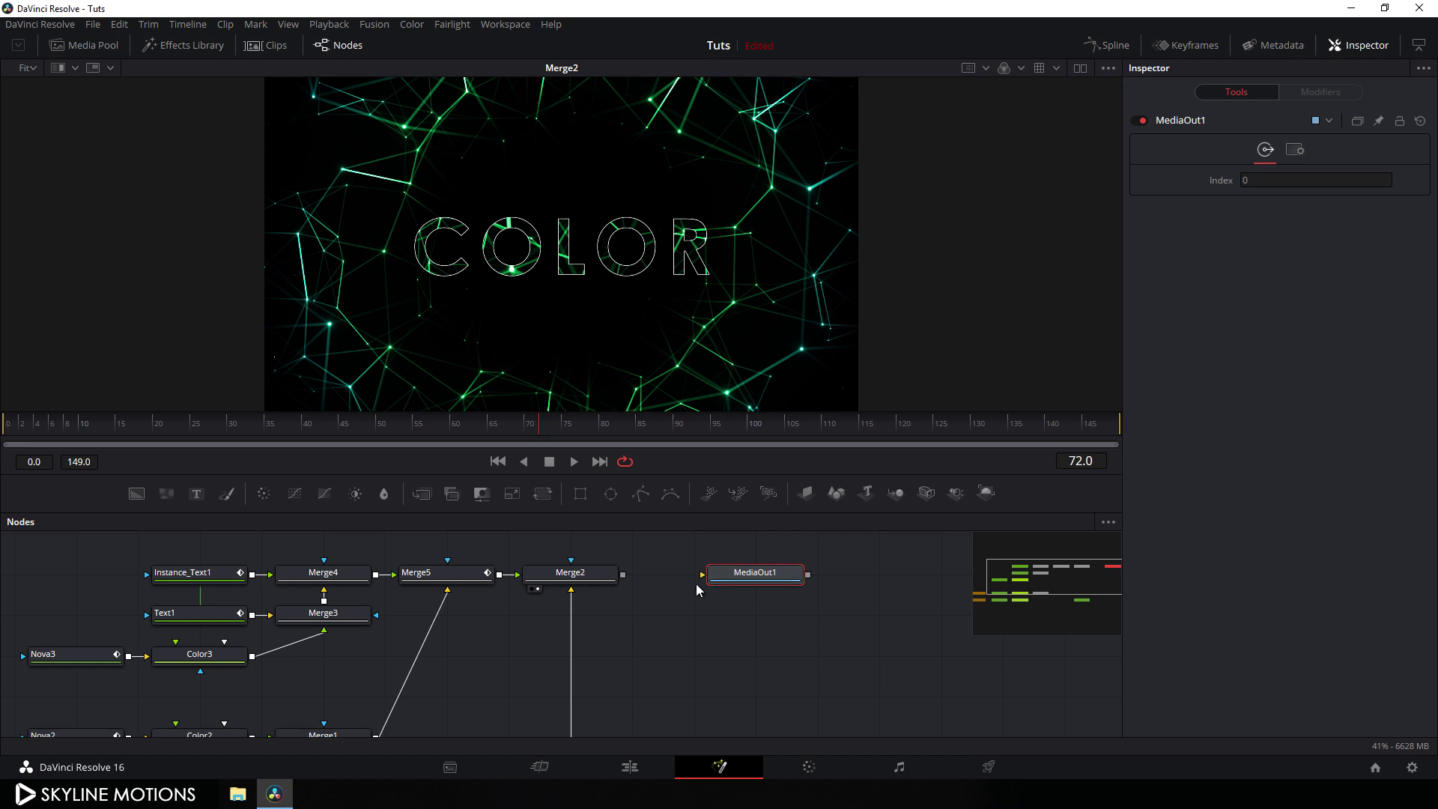
left_click_drag(625, 575, 705, 575)
left_click(630, 771)
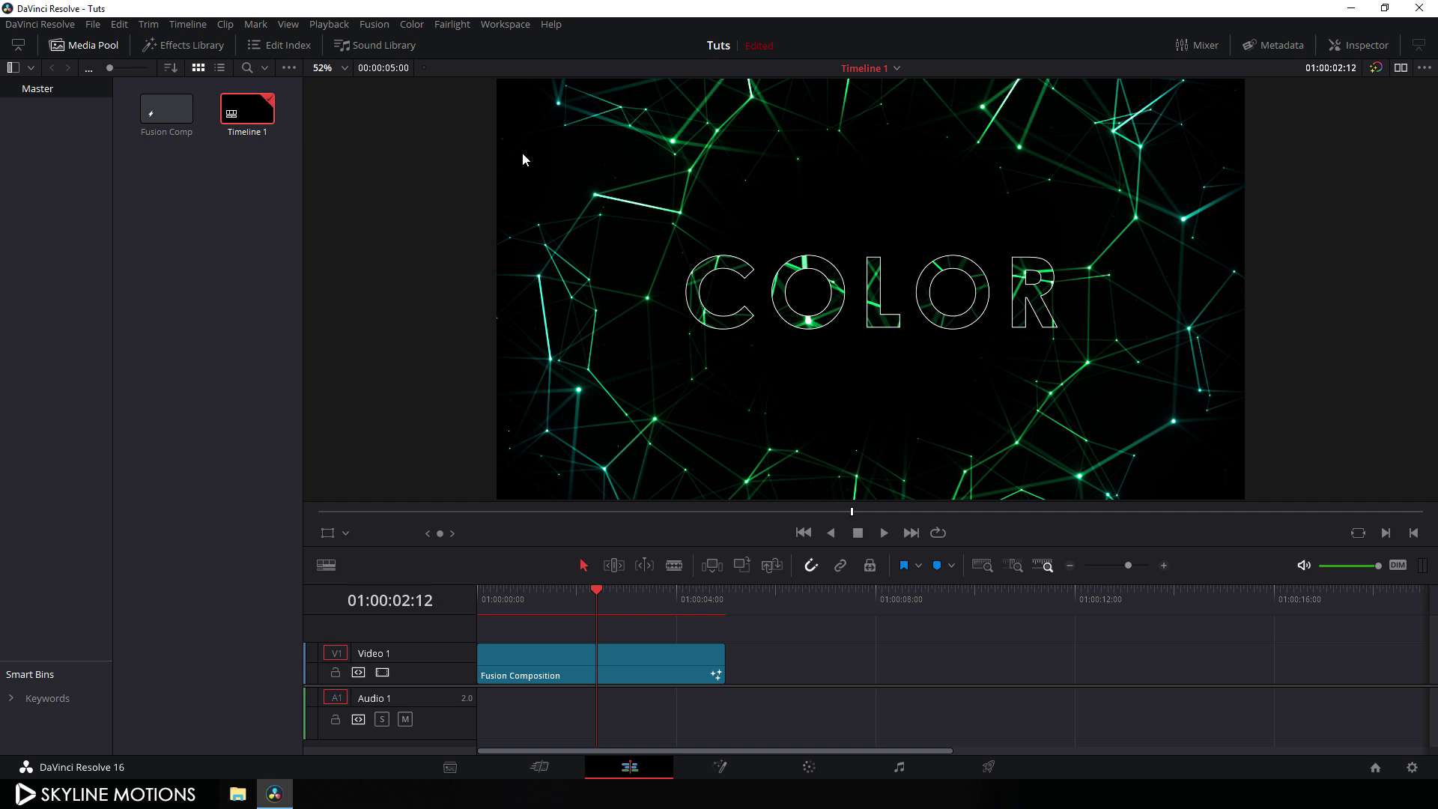
Set the timeline's Output Blanking to a 2.35 letterbox.
left_click(188, 24)
mouse_move(276, 534)
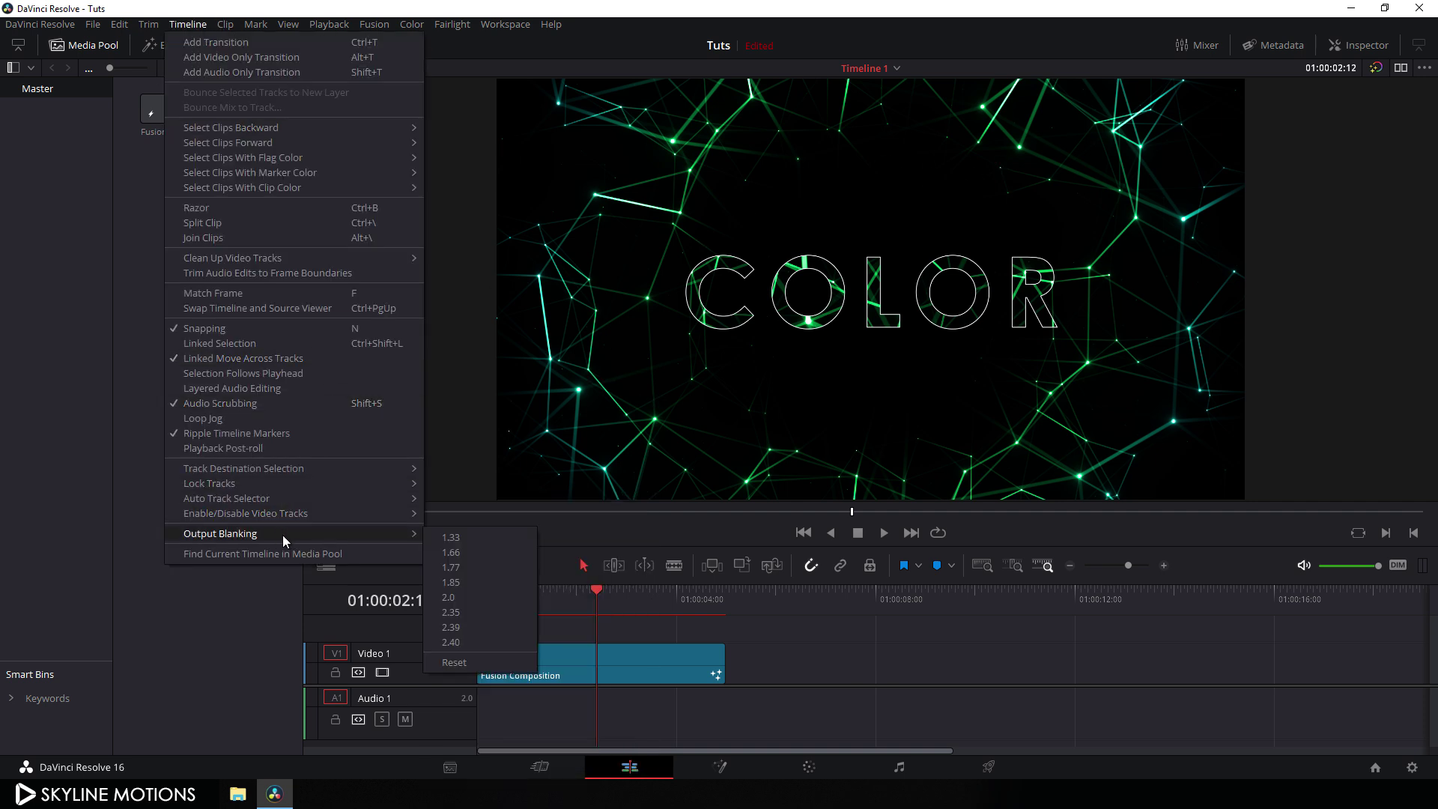
left_click(465, 613)
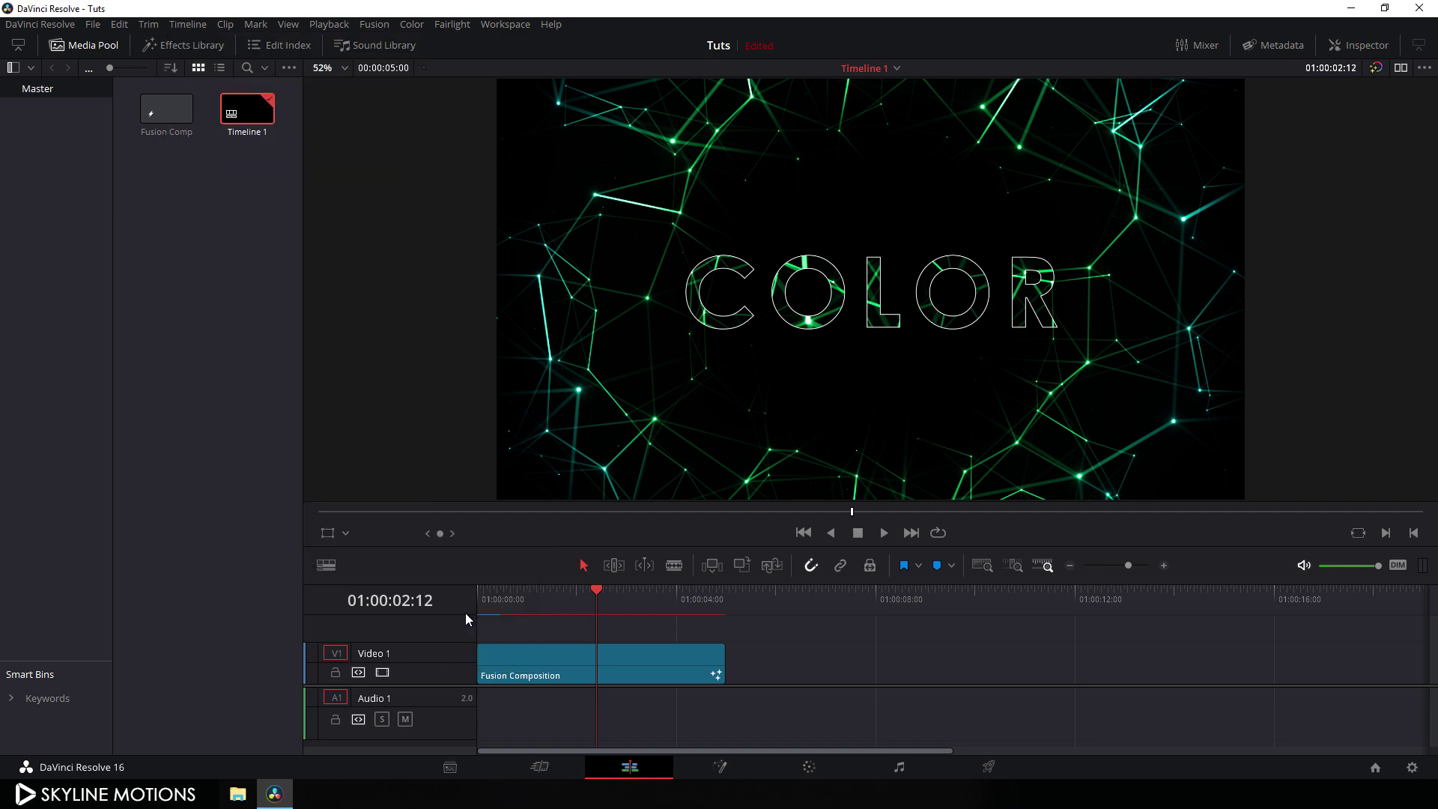
left_click_drag(582, 600, 673, 604)
Paste a copy of the Fusion Composition clip after the first and open its comp in Fusion.
left_click(609, 667)
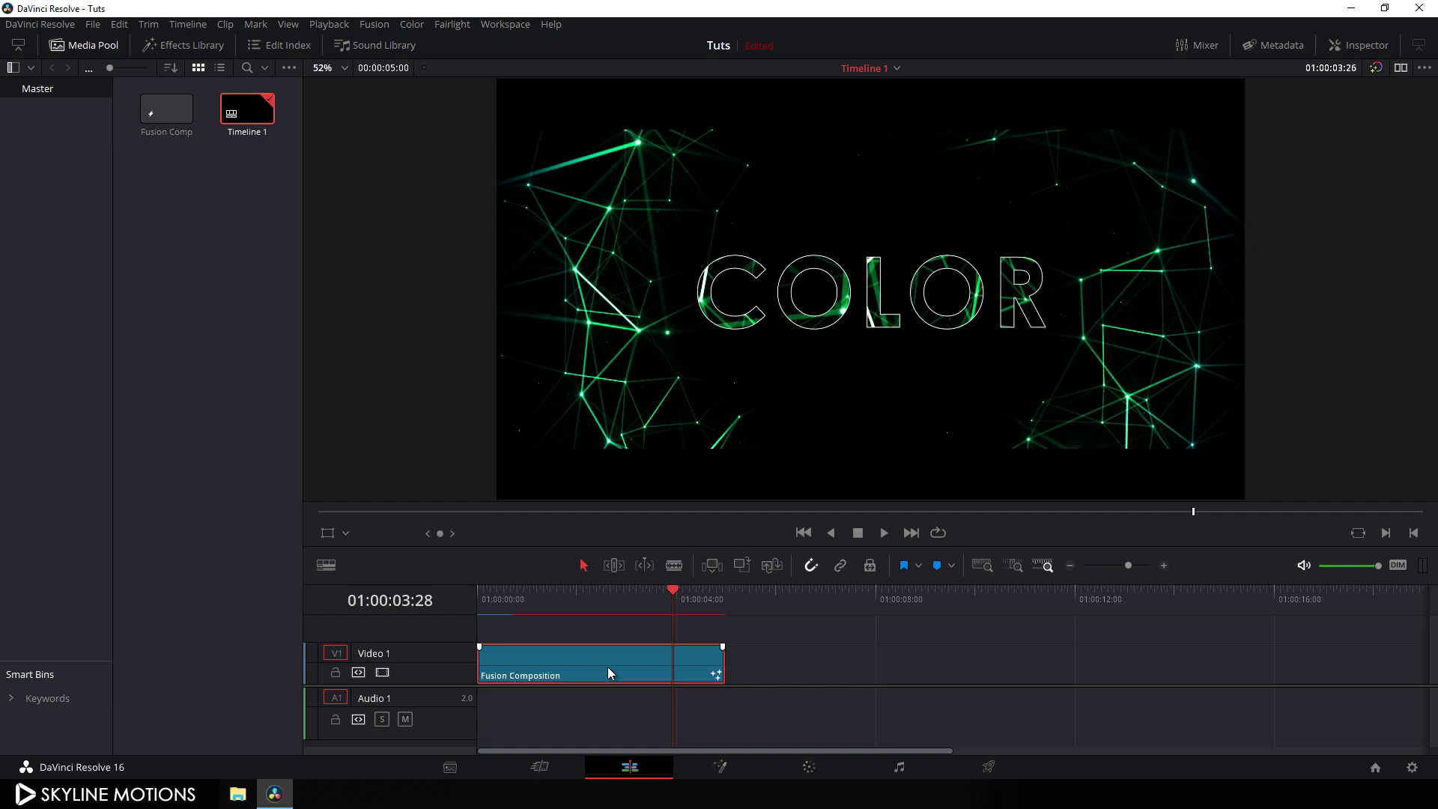
left_click_drag(765, 595, 736, 597)
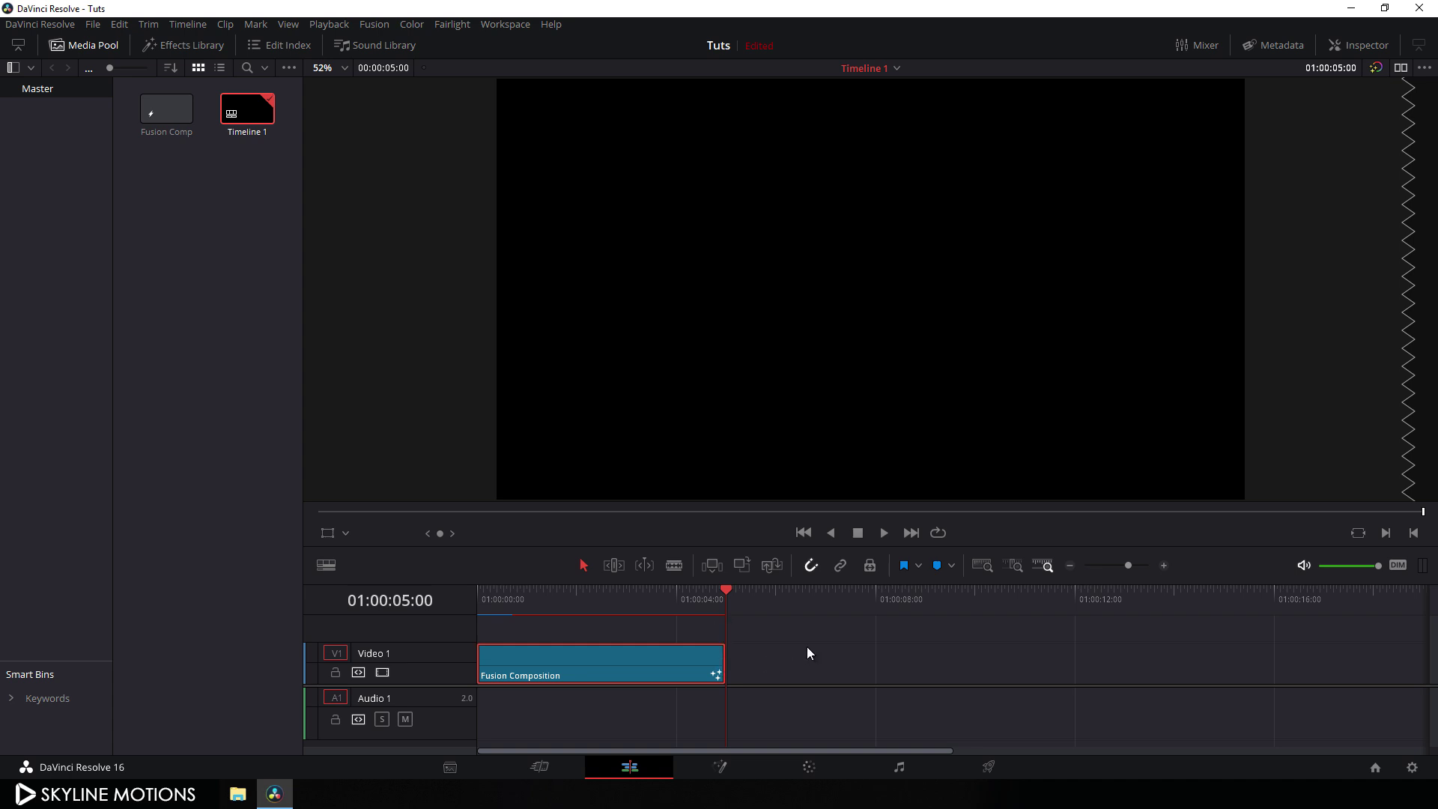
key("ctrl+v")
left_click_drag(864, 599, 847, 598)
left_click(839, 600)
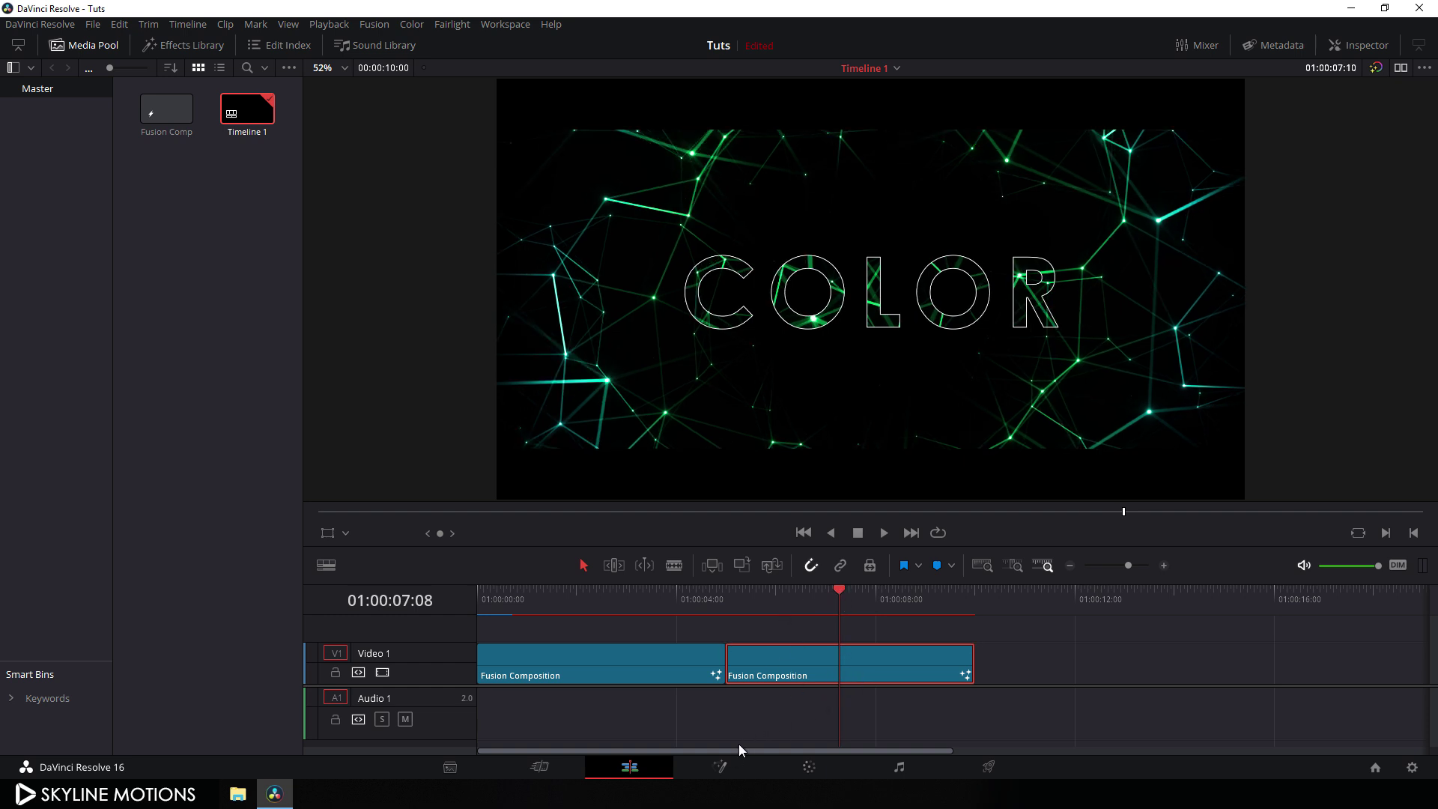
left_click(721, 769)
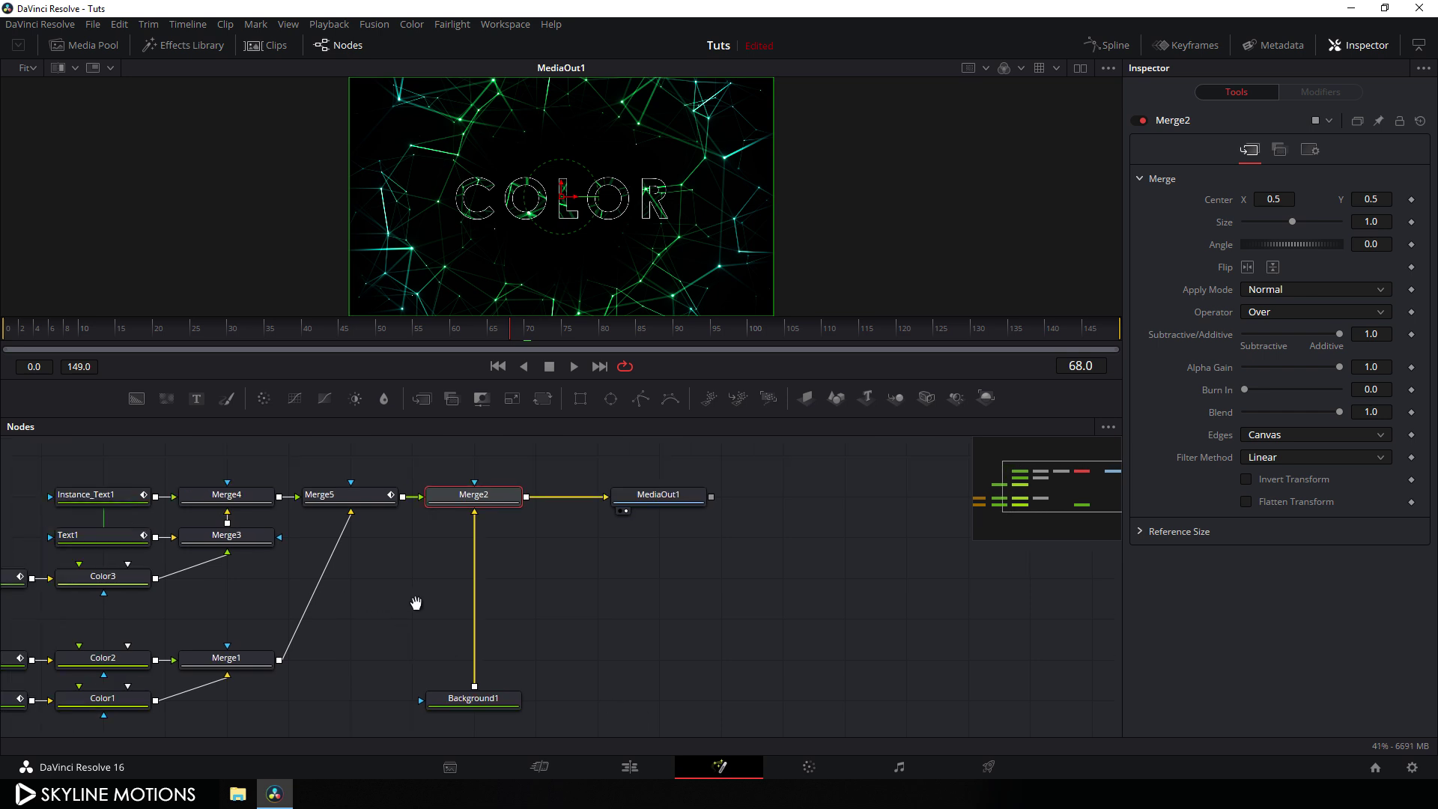
Change Text1's Styled Text from COLOR to SKYLINE.
left_click_drag(556, 621, 568, 595)
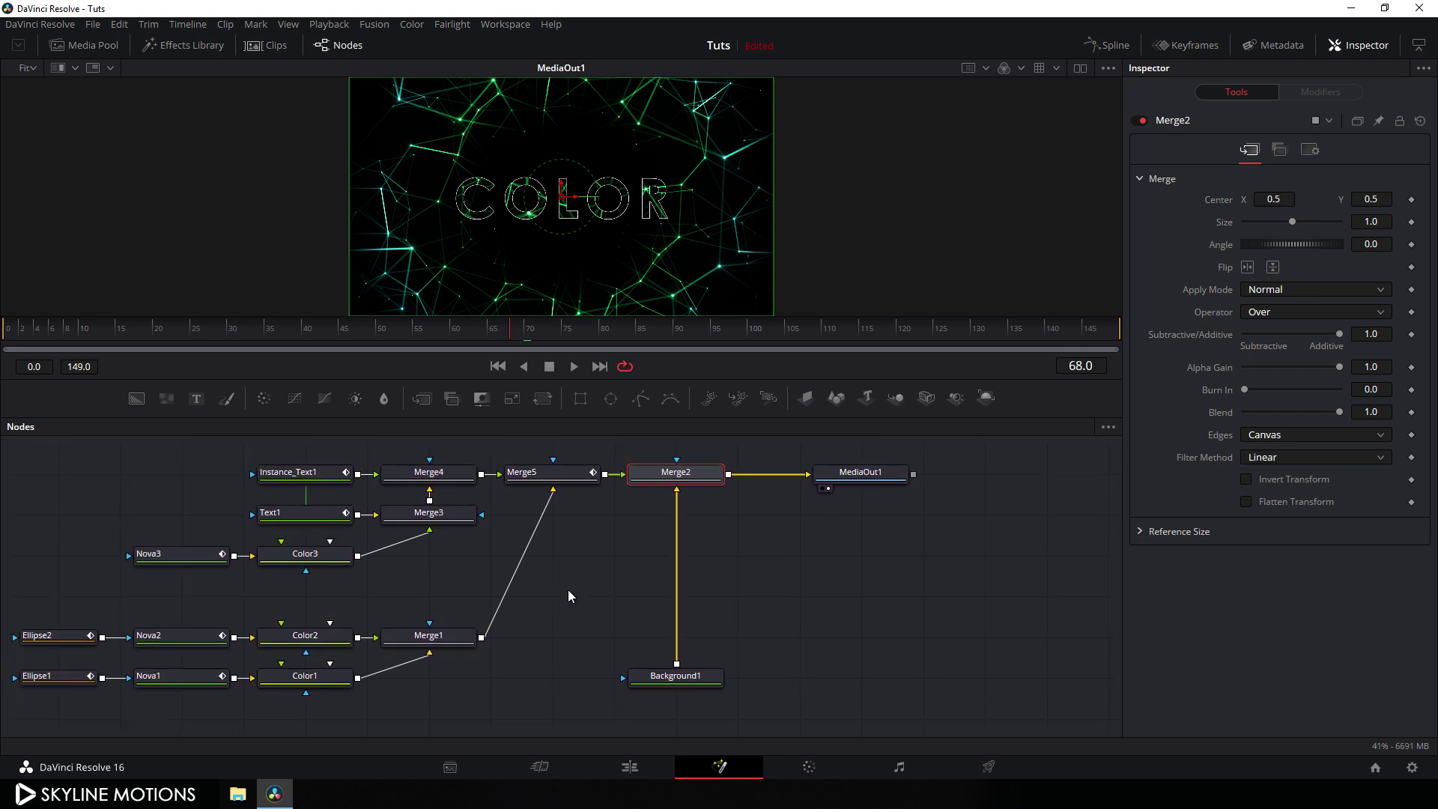
left_click(302, 514)
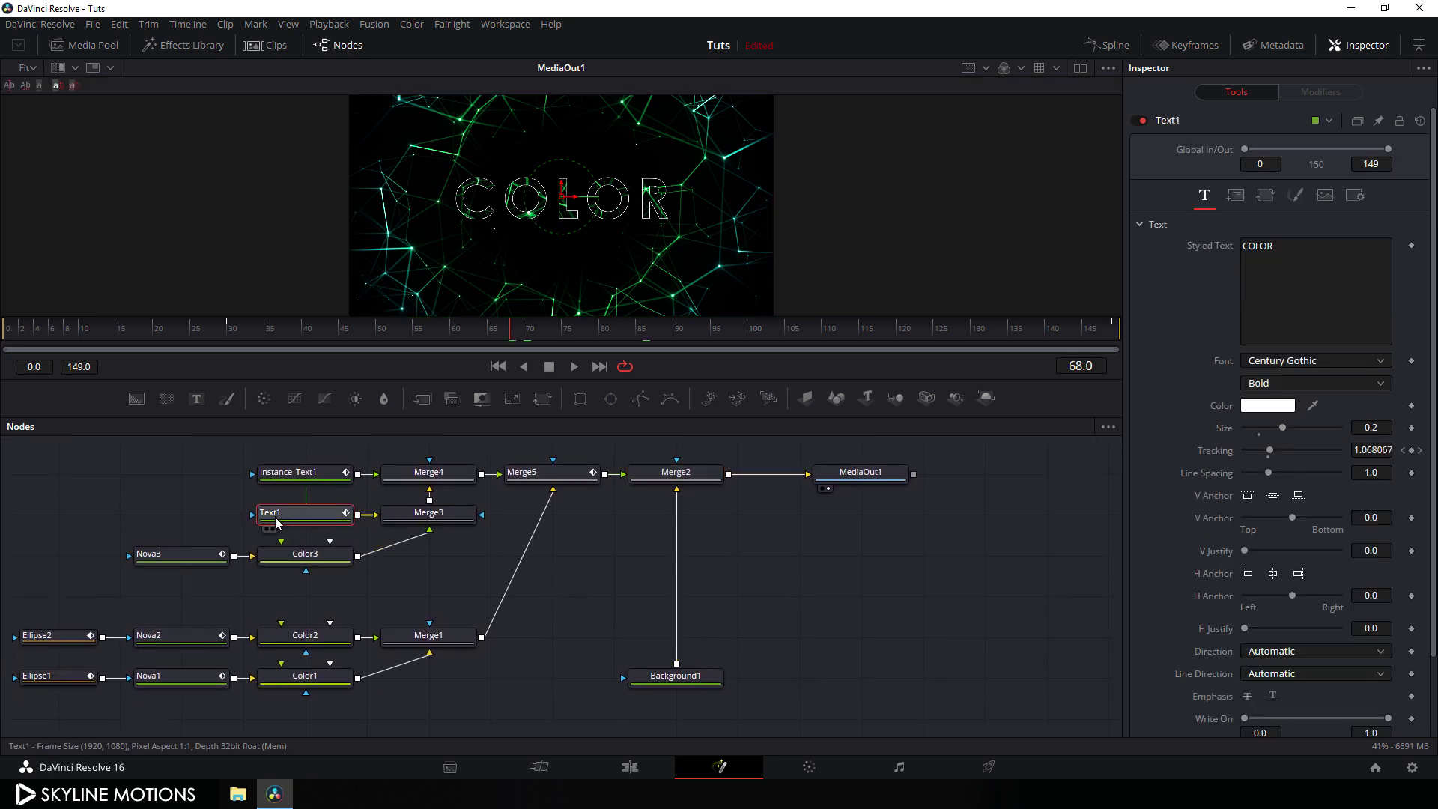
left_click(1298, 252)
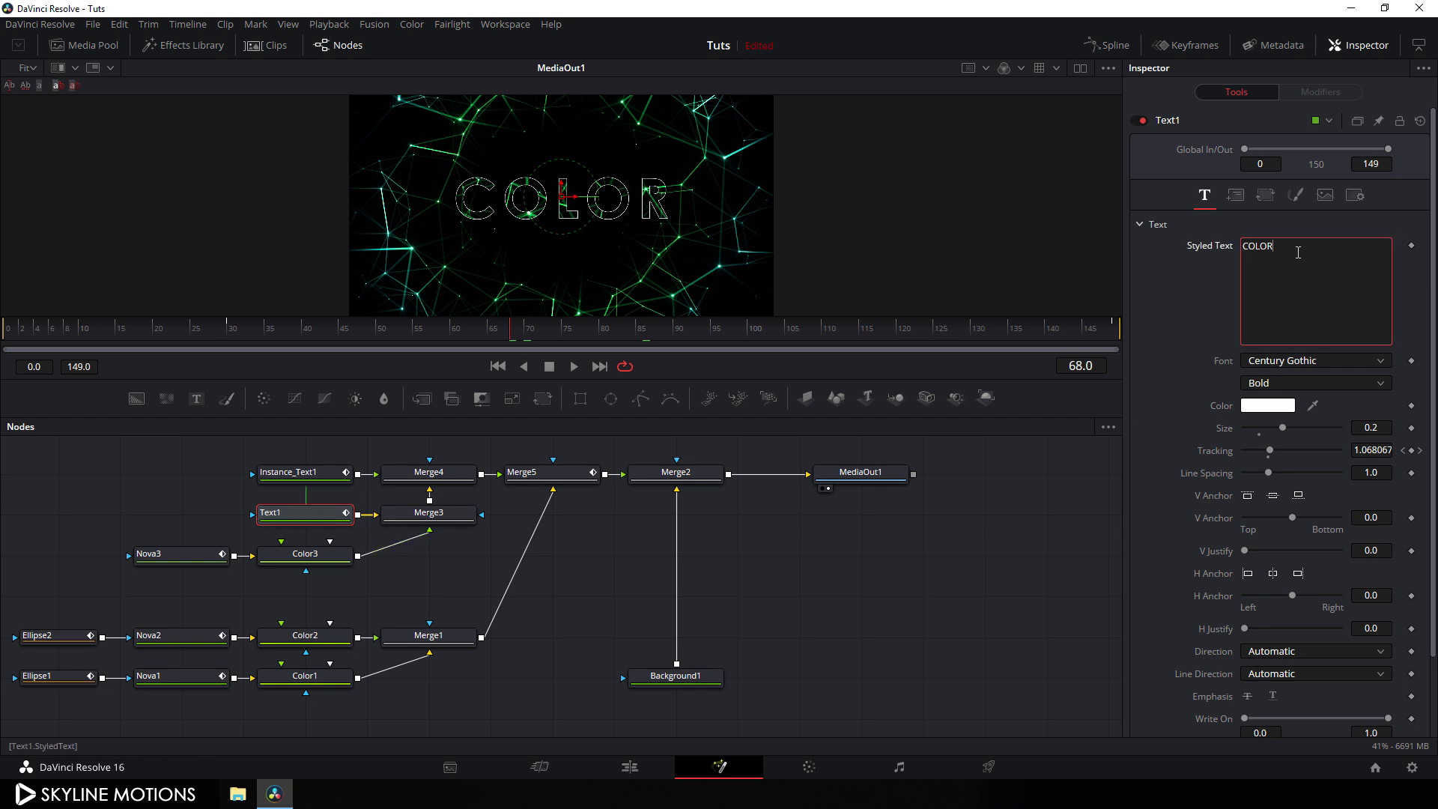
key("BackSpace")
key("BackSpace")
key("BackSpace")
key("BackSpace")
key("BackSpace")
type("SK")
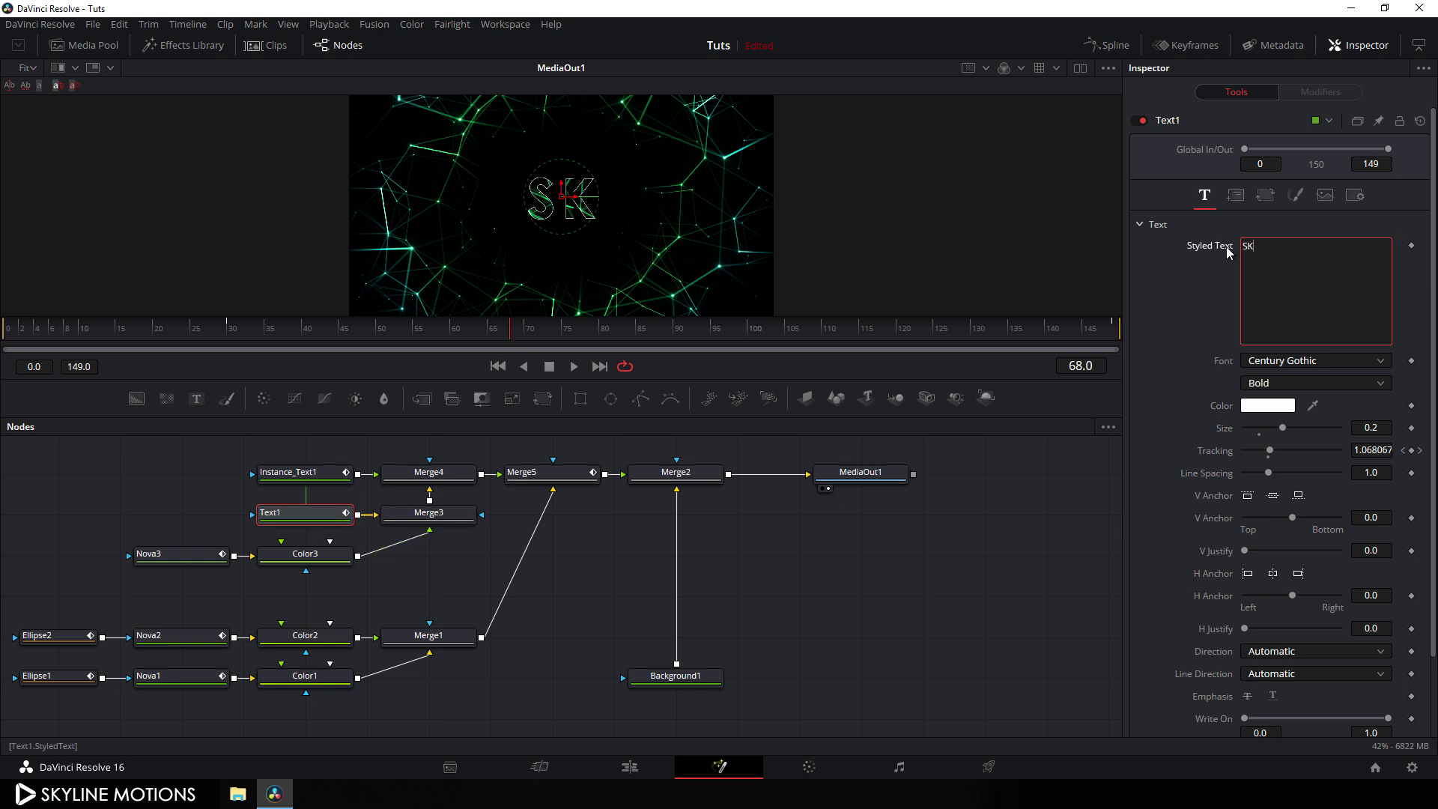
type("YLINE")
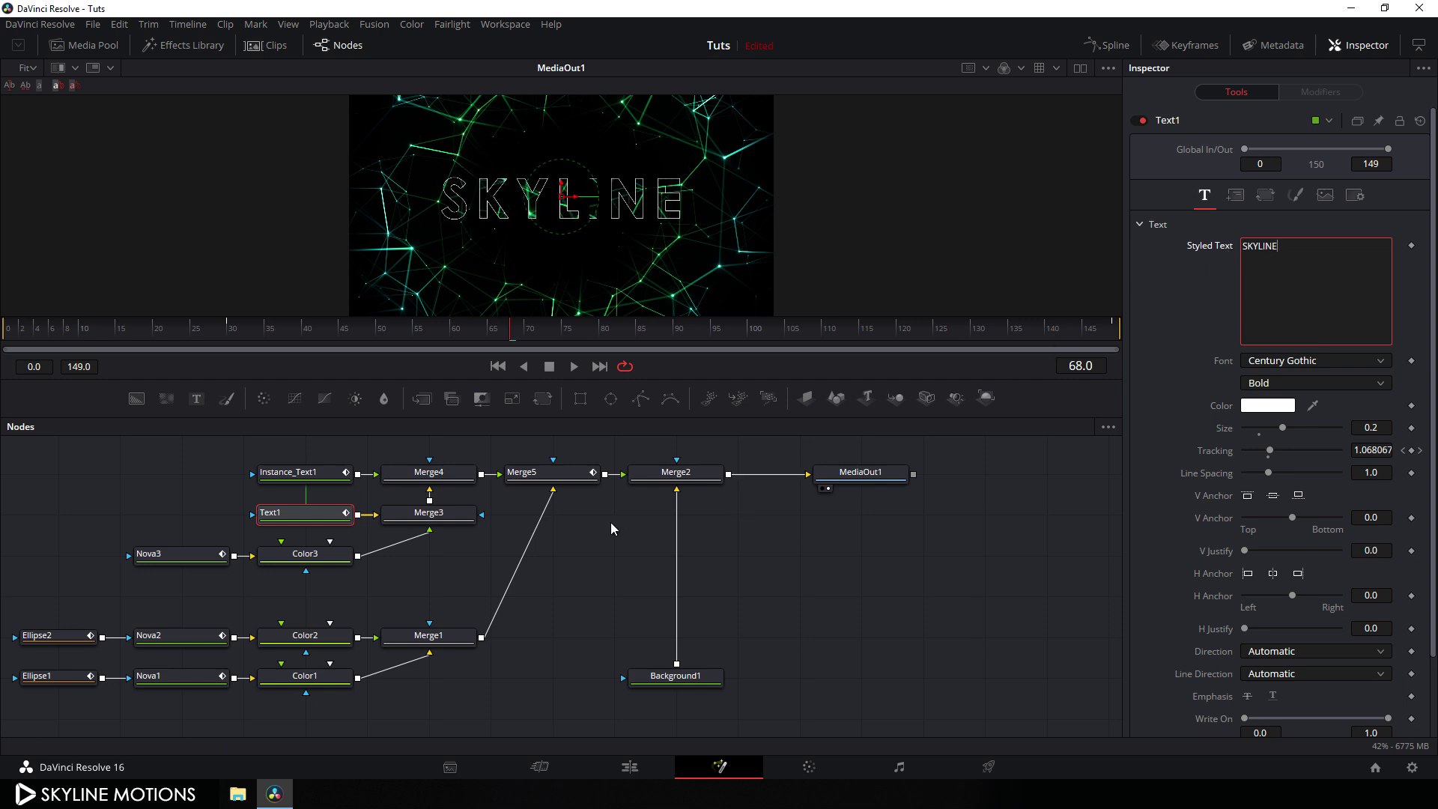
Retint the Color1, Color2 and Color3 plexus particles to magenta.
left_click(310, 685)
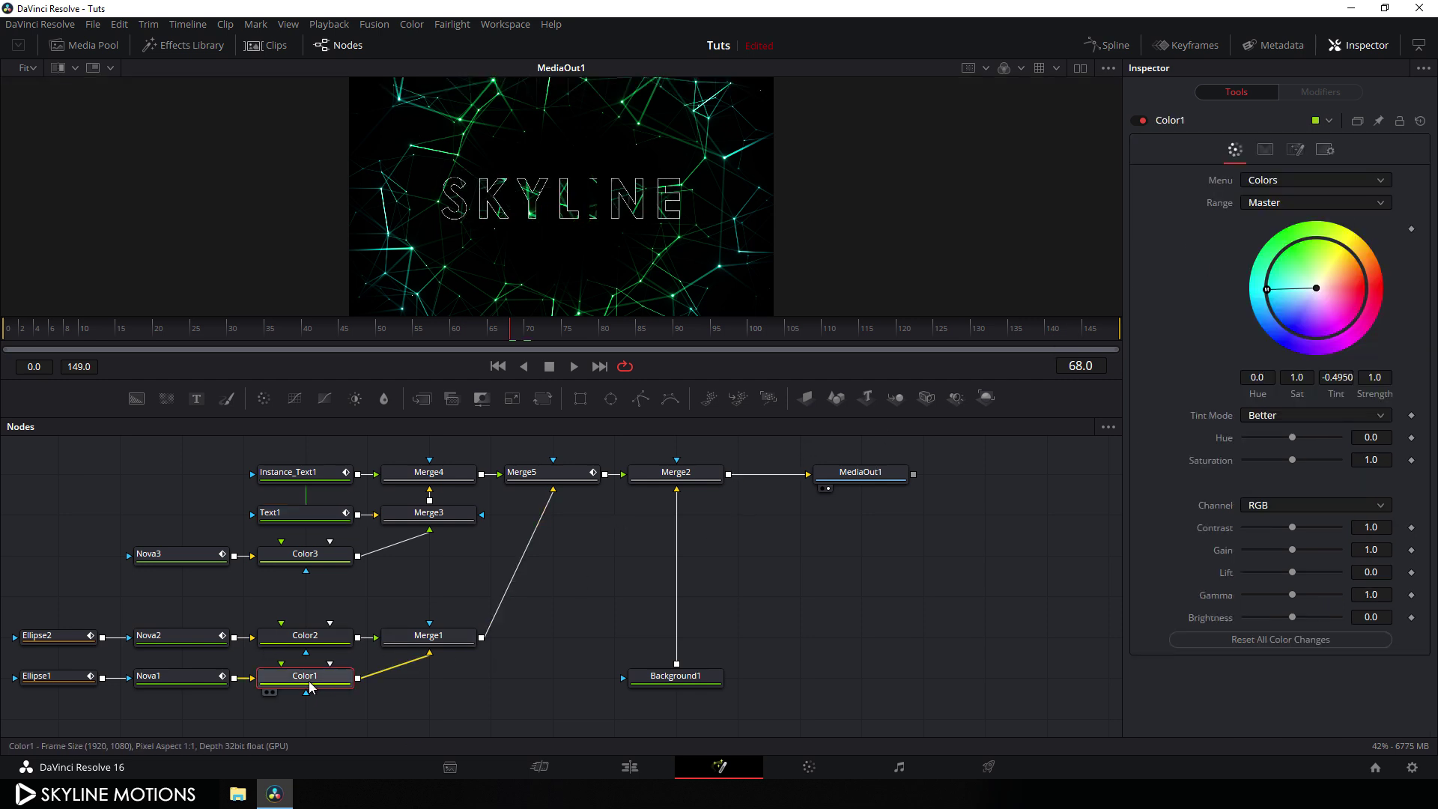
left_click_drag(1309, 356, 1332, 383)
left_click(305, 636)
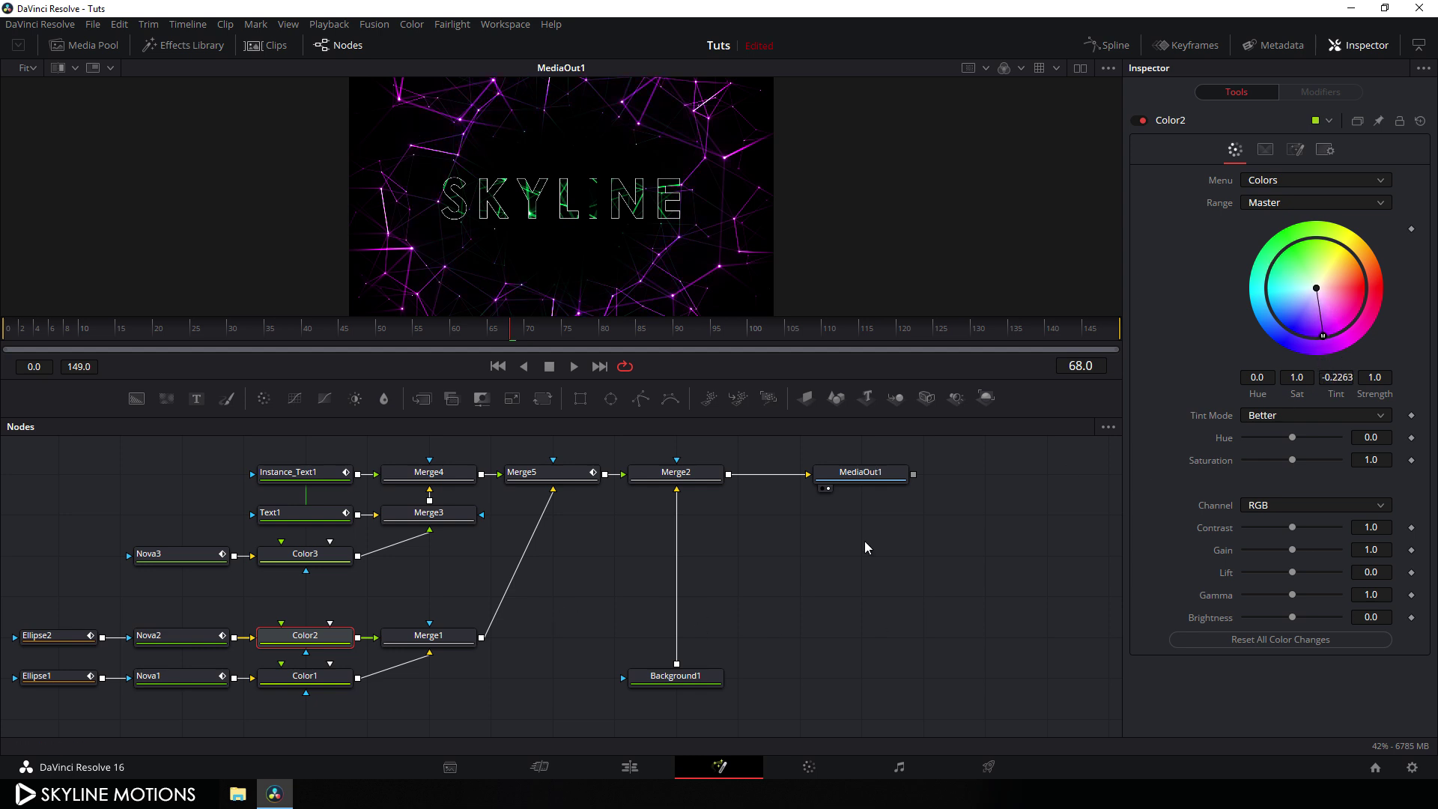
left_click(304, 560)
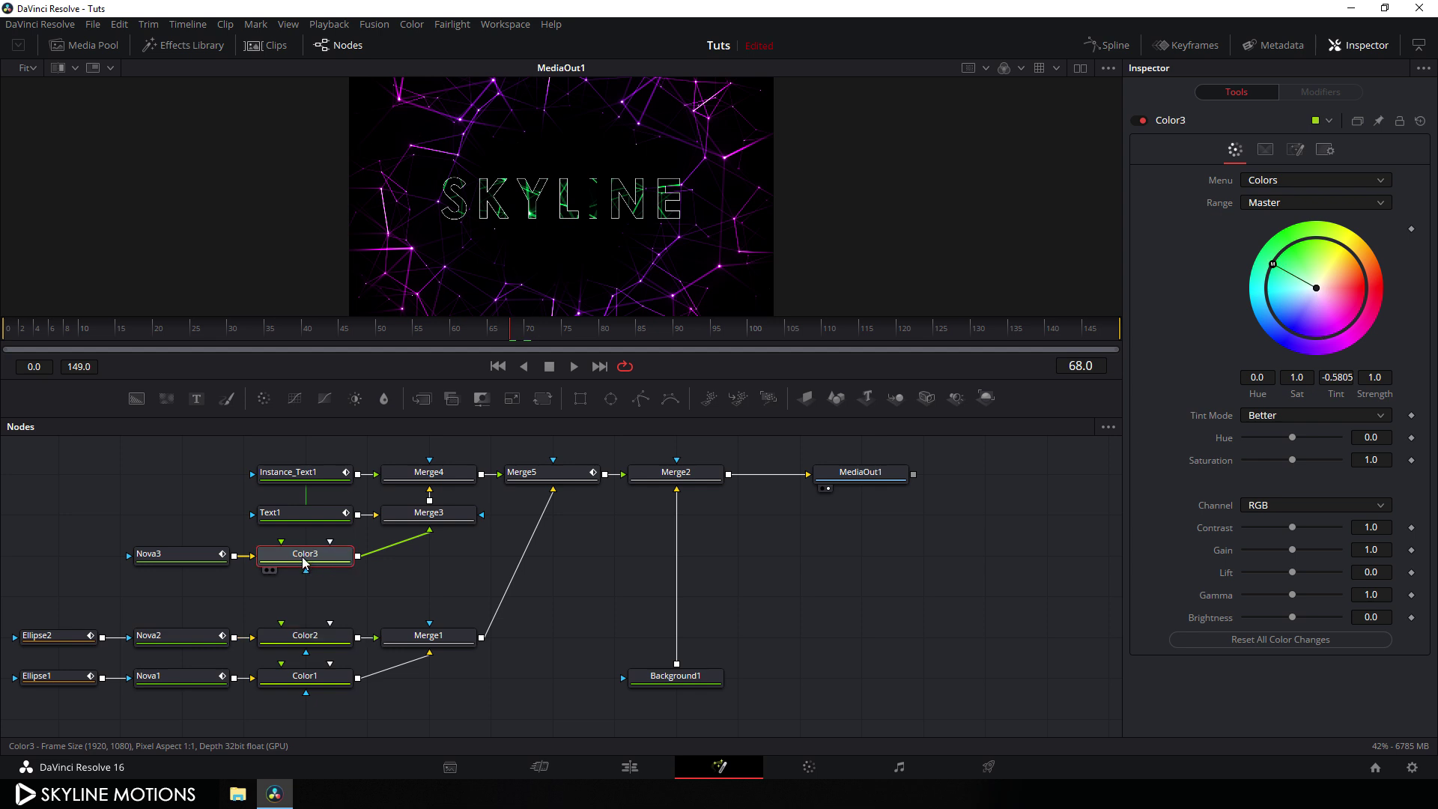
mouse_move(1341, 377)
left_mouse_down()
mouse_move(1311, 363)
mouse_move(1320, 377)
left_mouse_up()
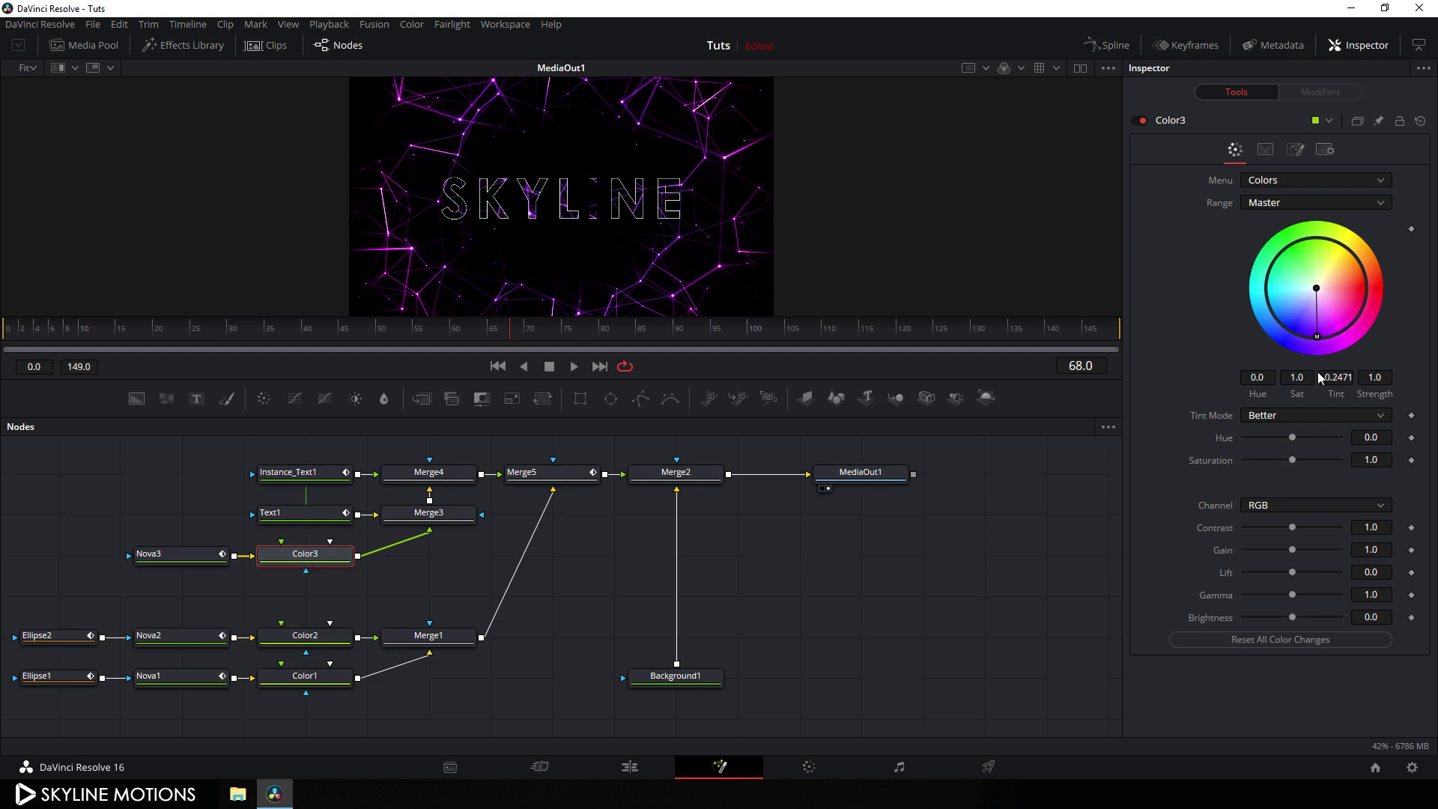
Rewind Timeline 1 to 01:00:00:00 on the Edit page, enlarge the viewer, and play.
left_click(631, 767)
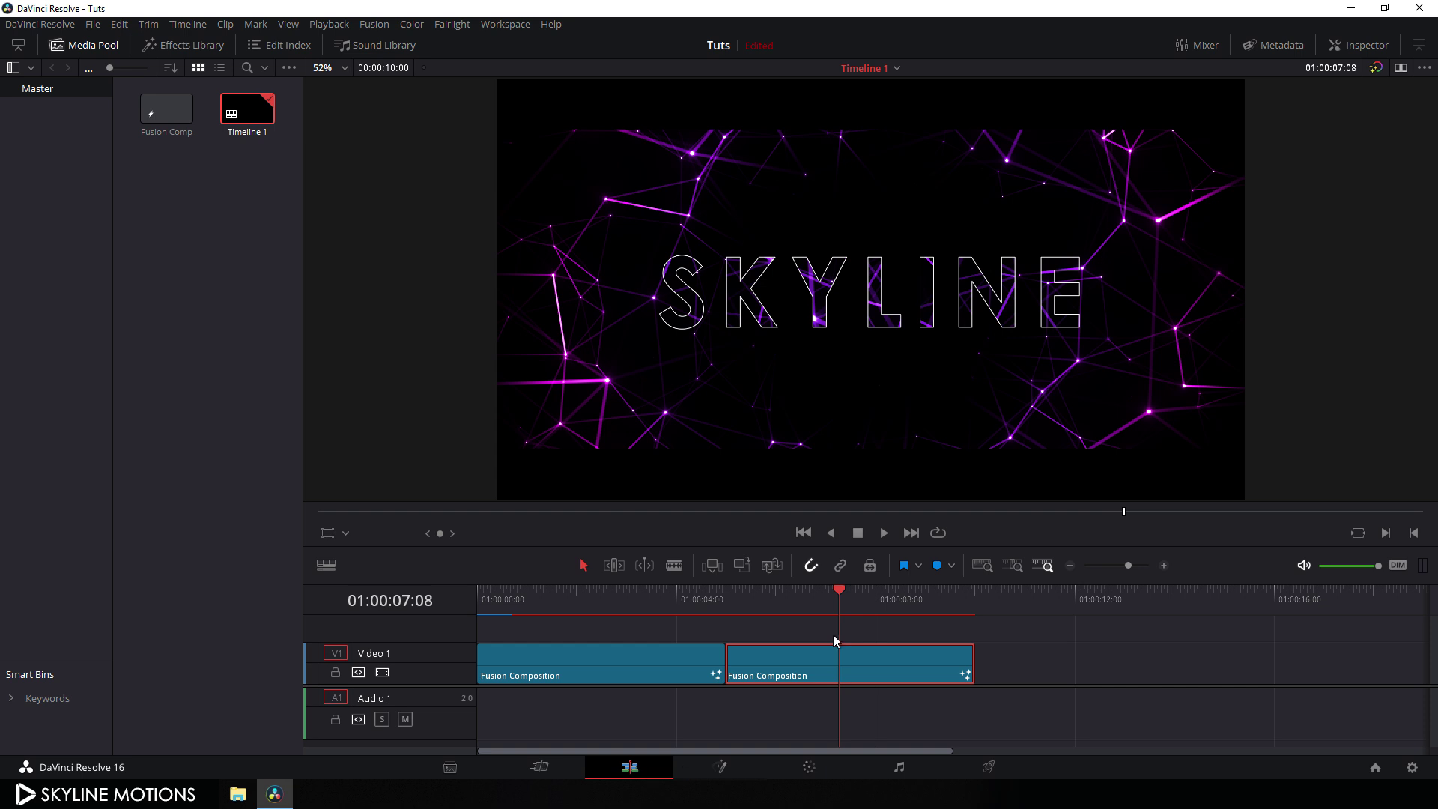
left_click_drag(836, 599, 778, 598)
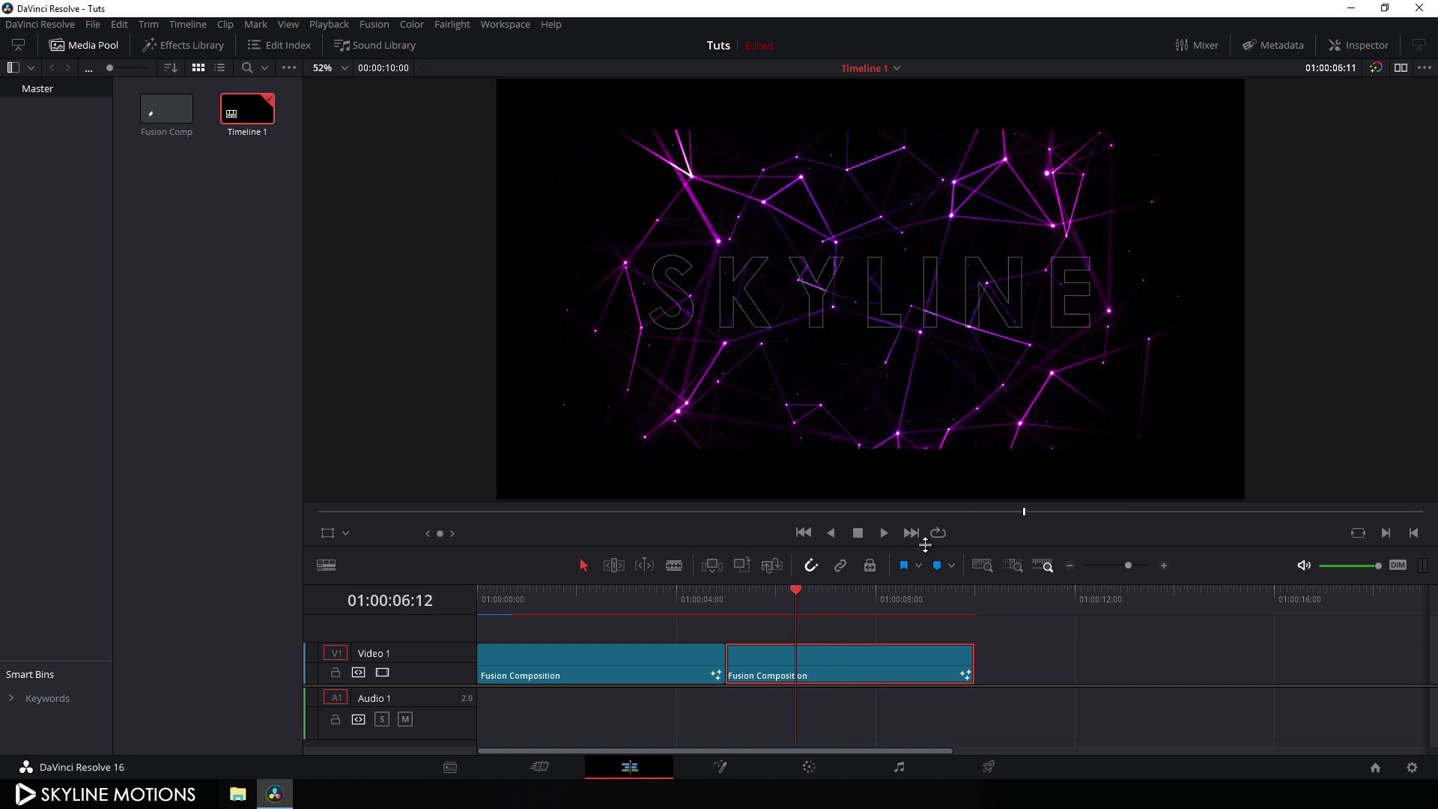
left_click(793, 595)
left_click_drag(673, 601, 475, 600)
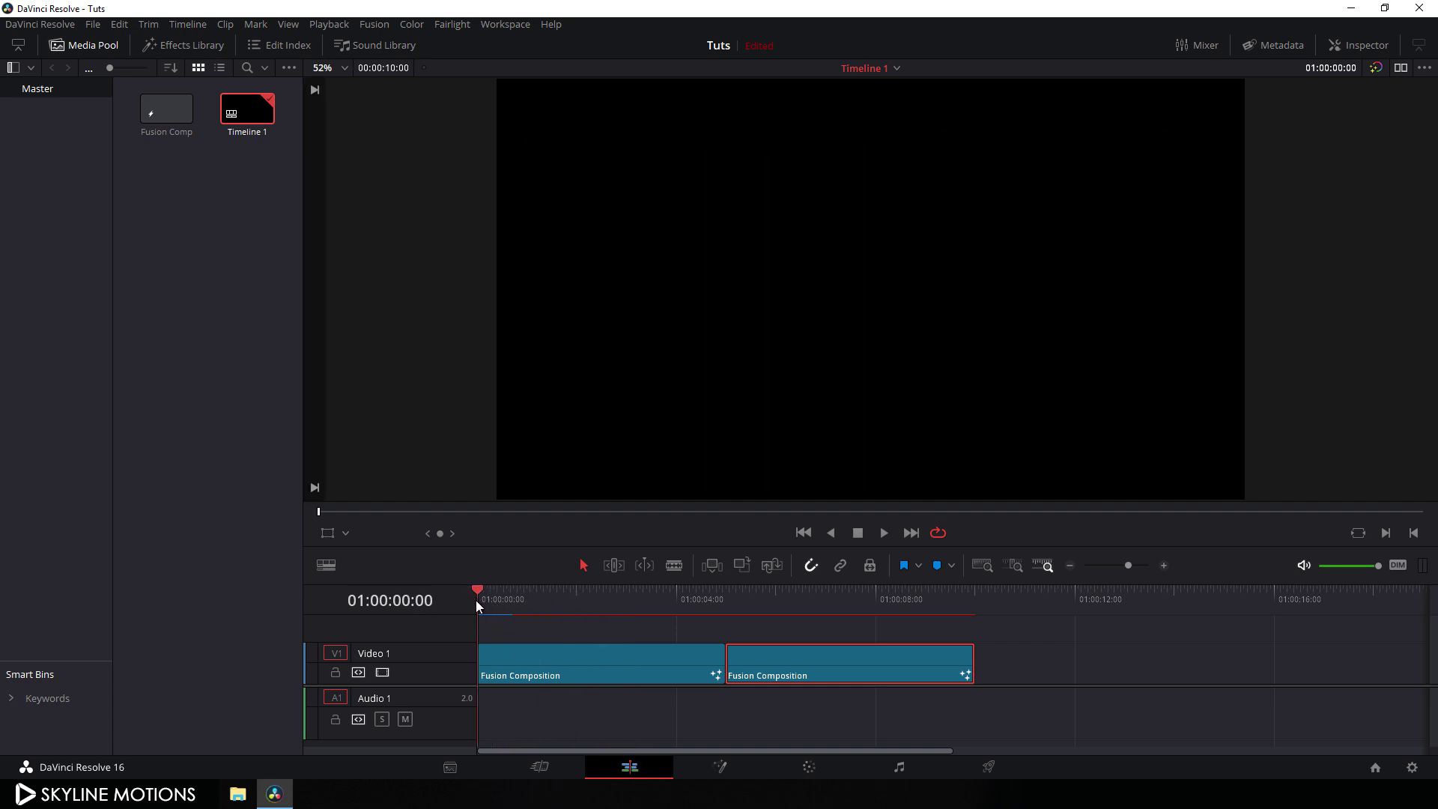
left_click_drag(841, 547, 845, 569)
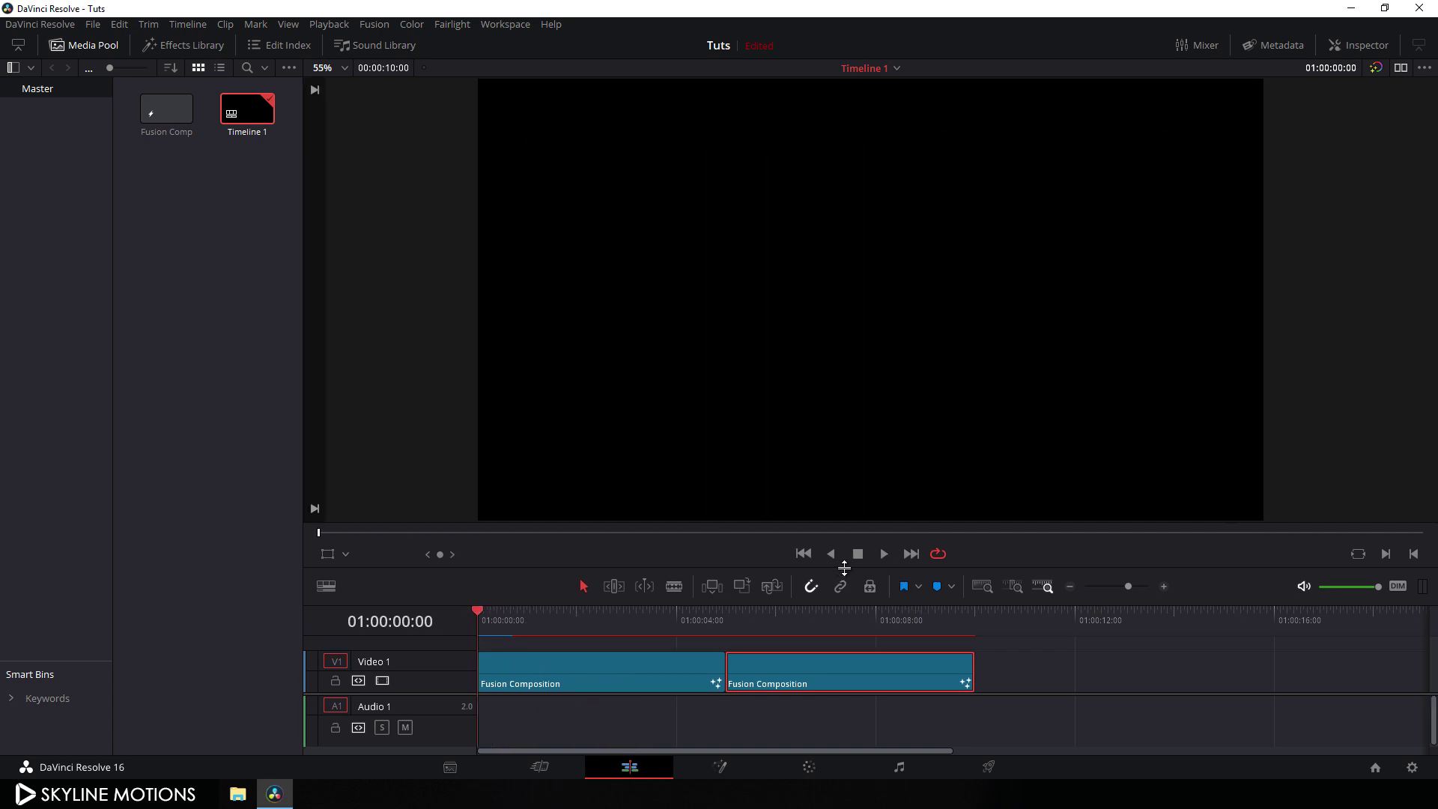
left_click(884, 555)
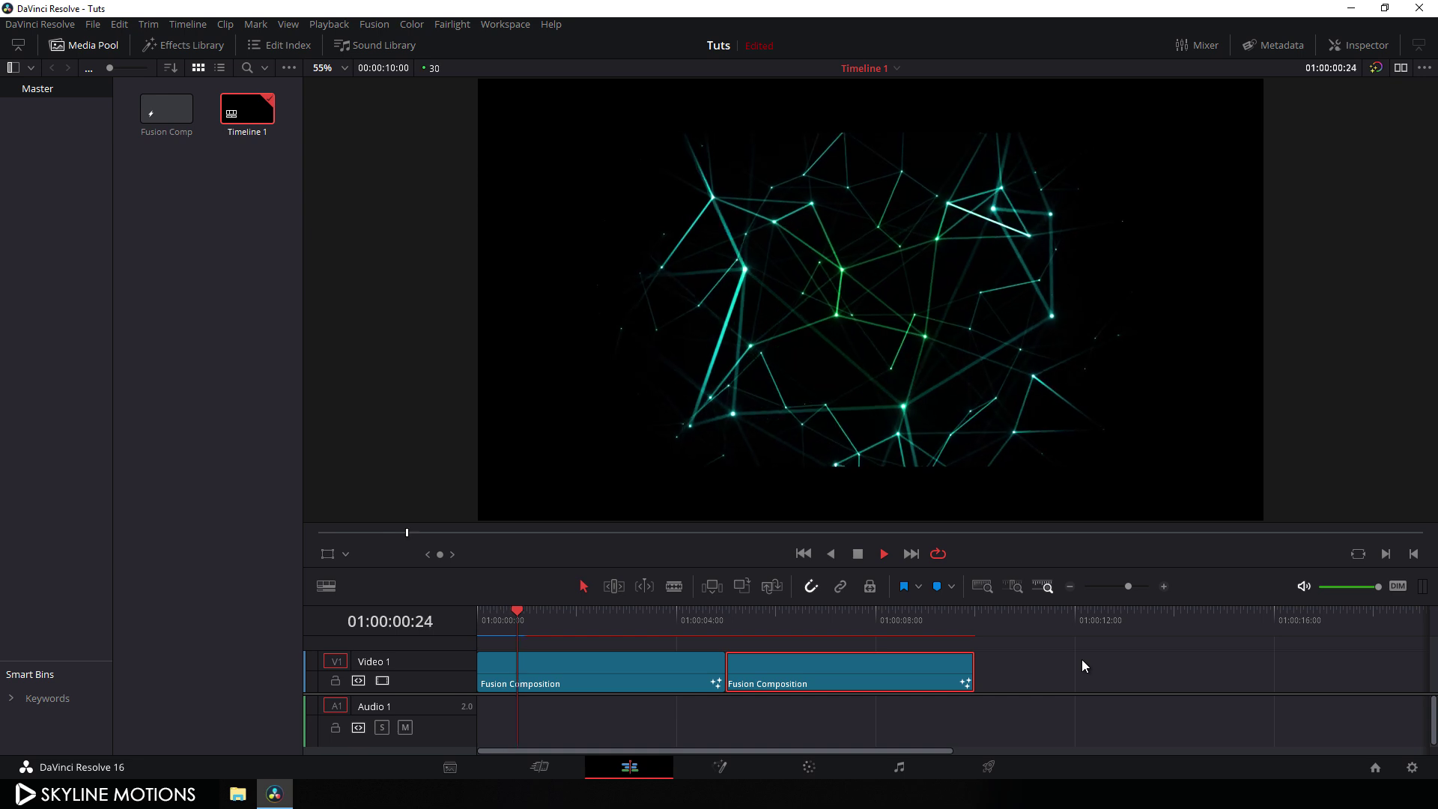